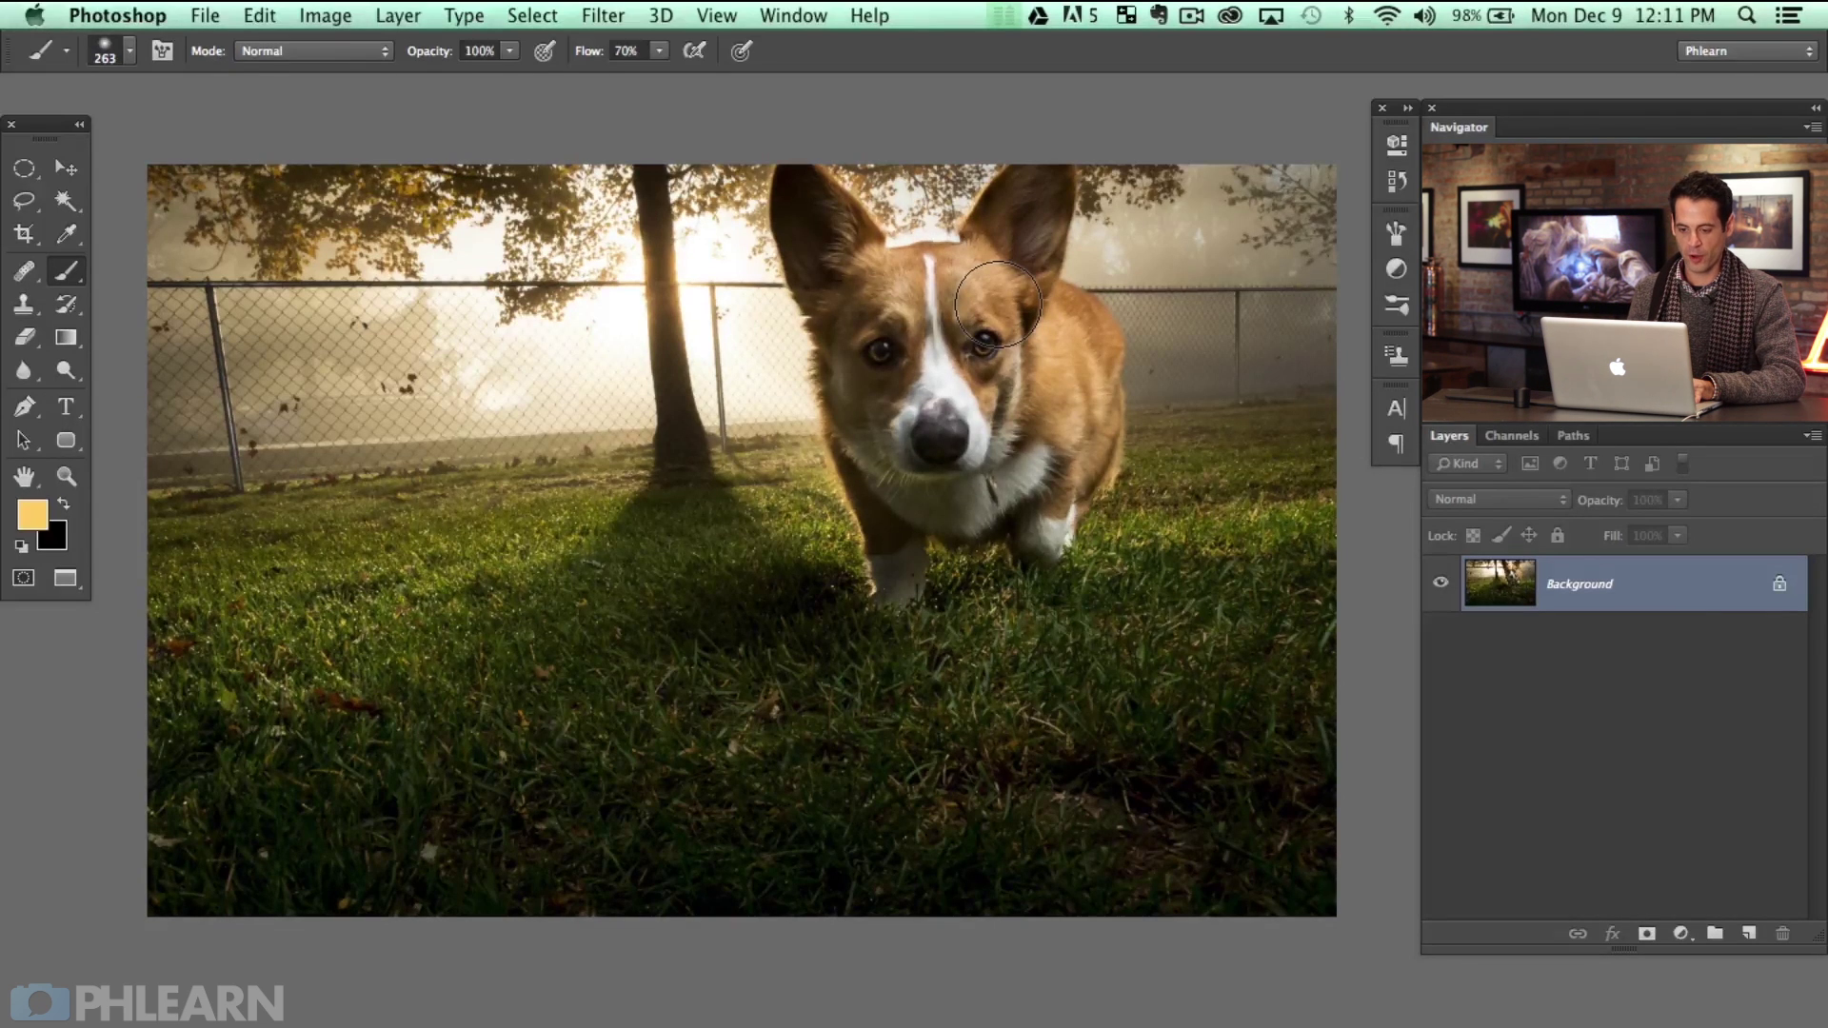
Add a new empty layer above the Background and set the foreground colour to magenta
mouse_move(816, 596)
left_mouse_down()
mouse_move(824, 612)
mouse_move(803, 555)
mouse_move(791, 581)
left_mouse_up()
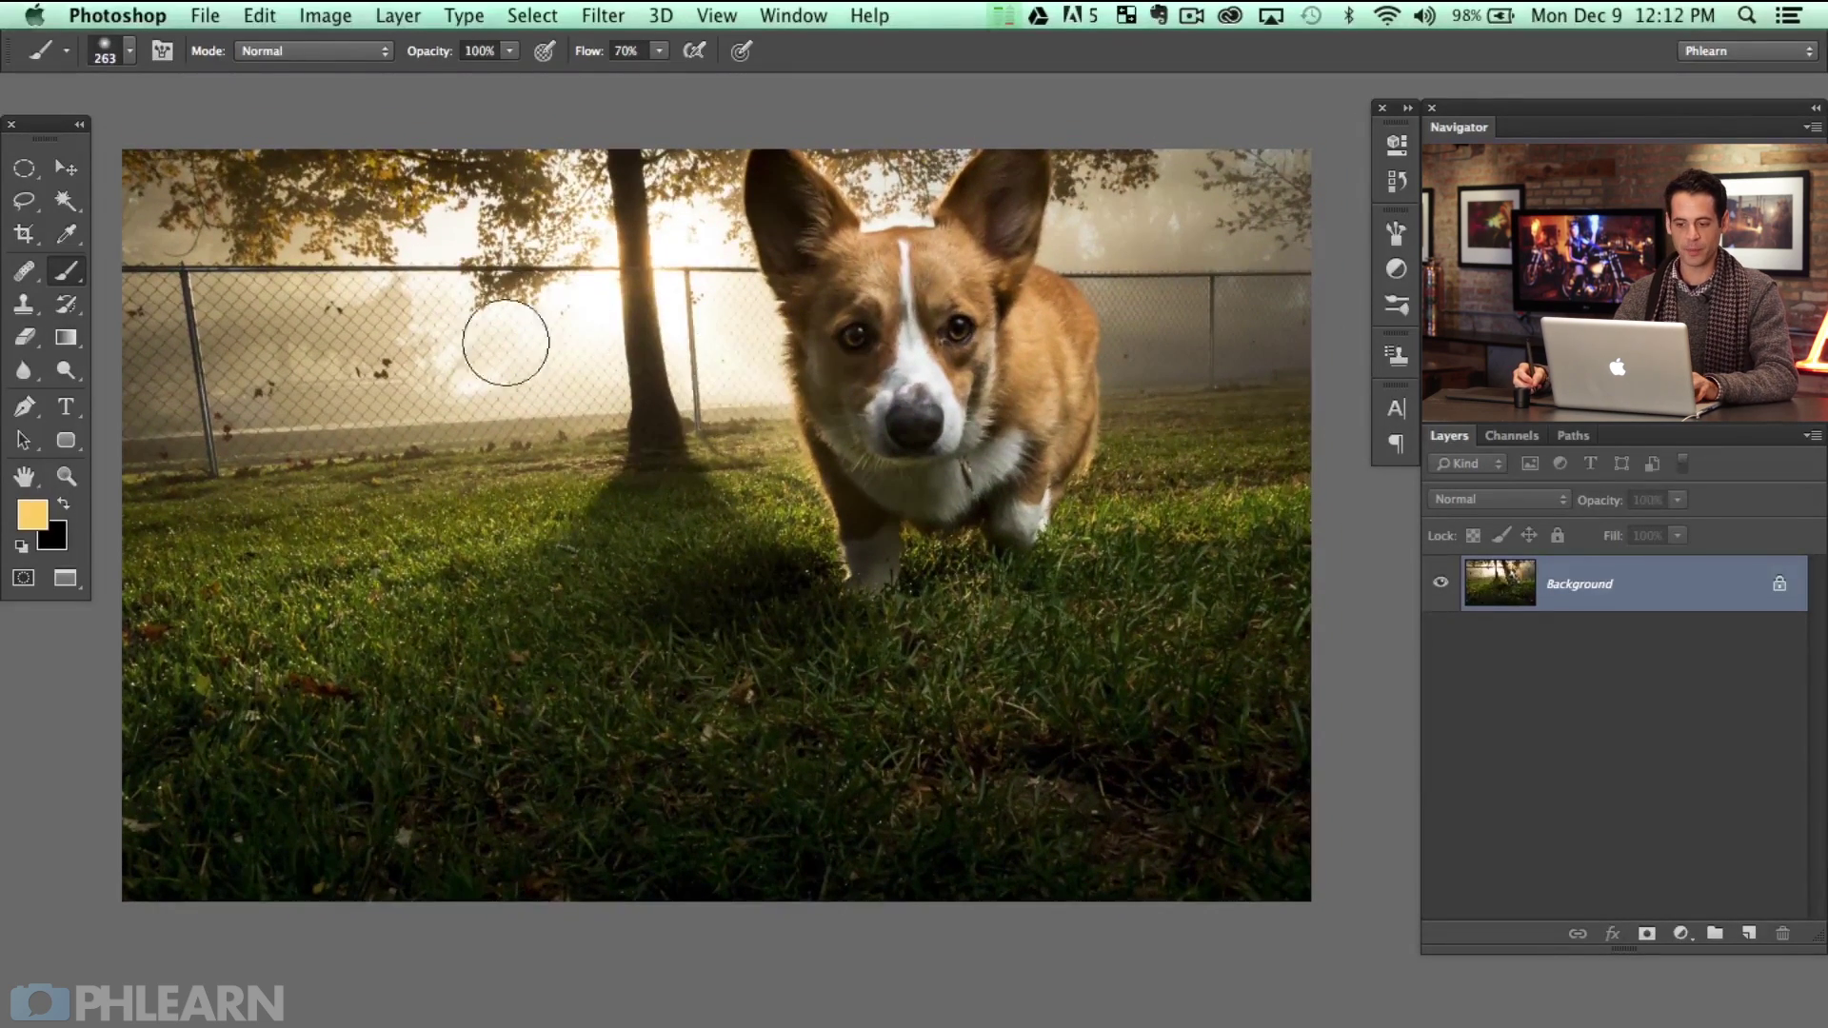
left_click_drag(550, 458, 533, 469)
left_click_drag(563, 571, 552, 571)
left_click(1749, 933)
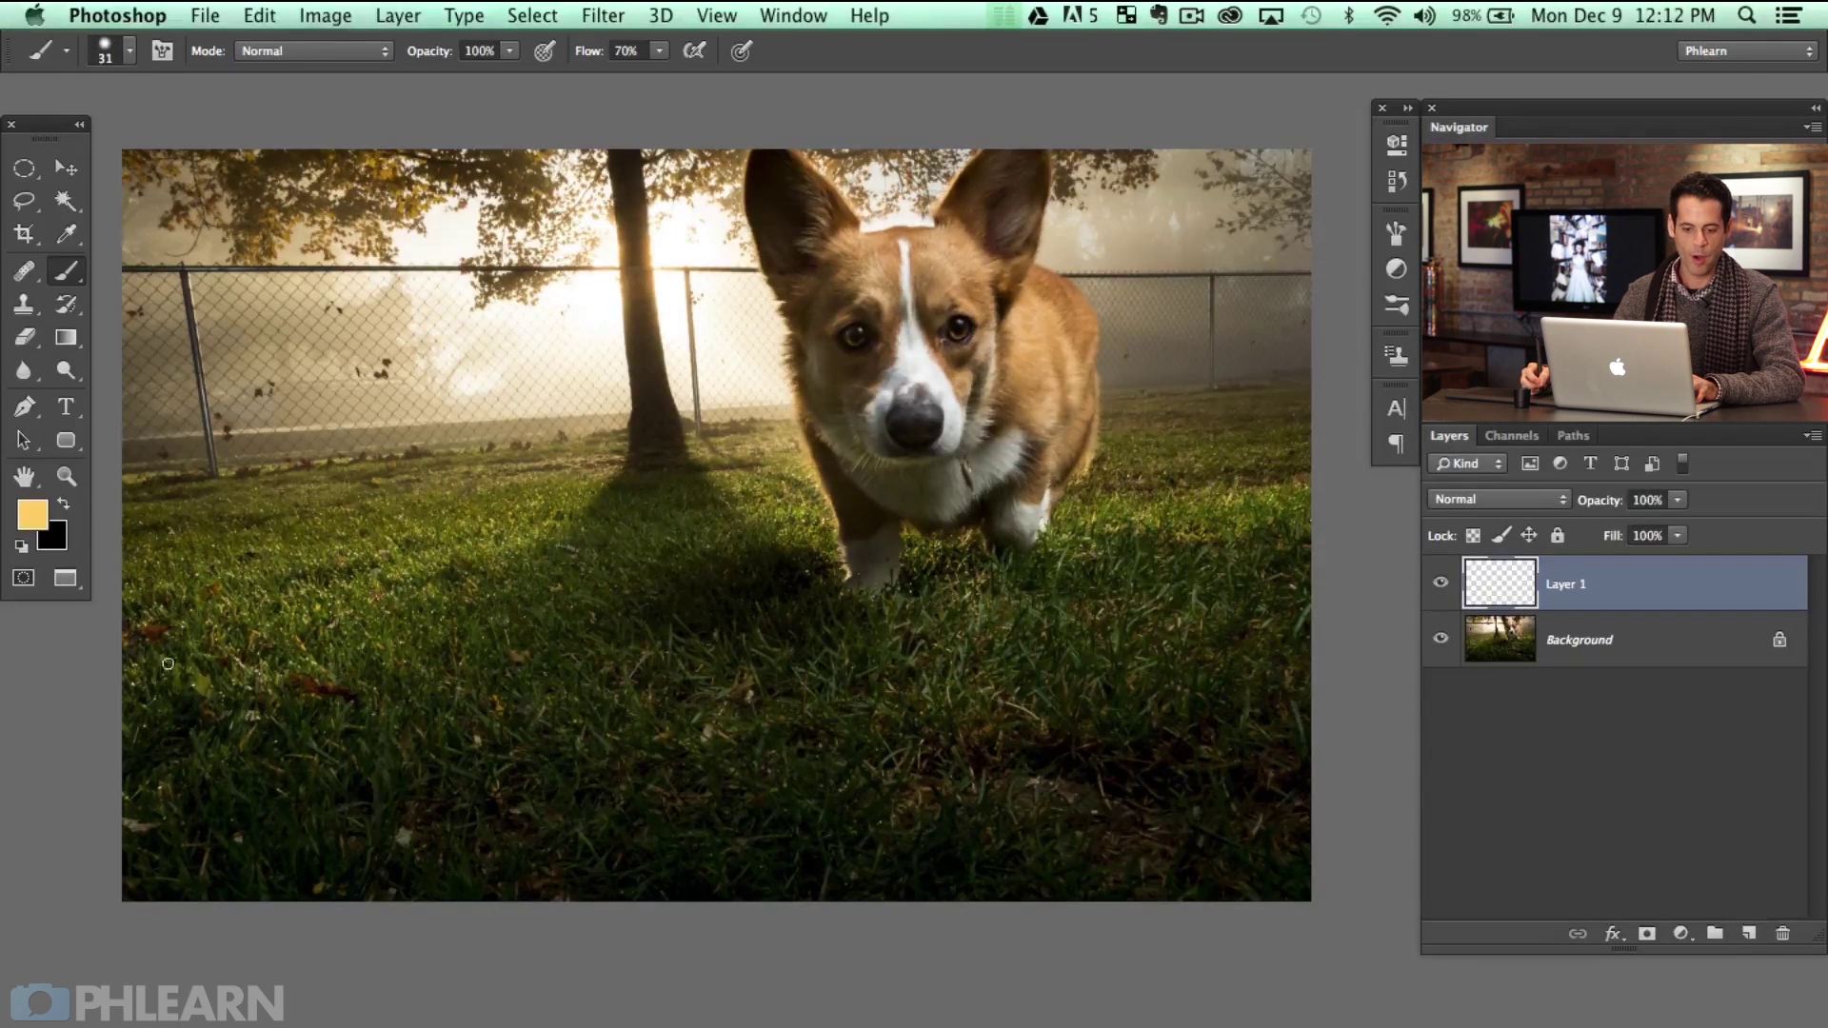
left_click(39, 516)
left_click(1057, 563)
left_click(902, 512)
key("Return")
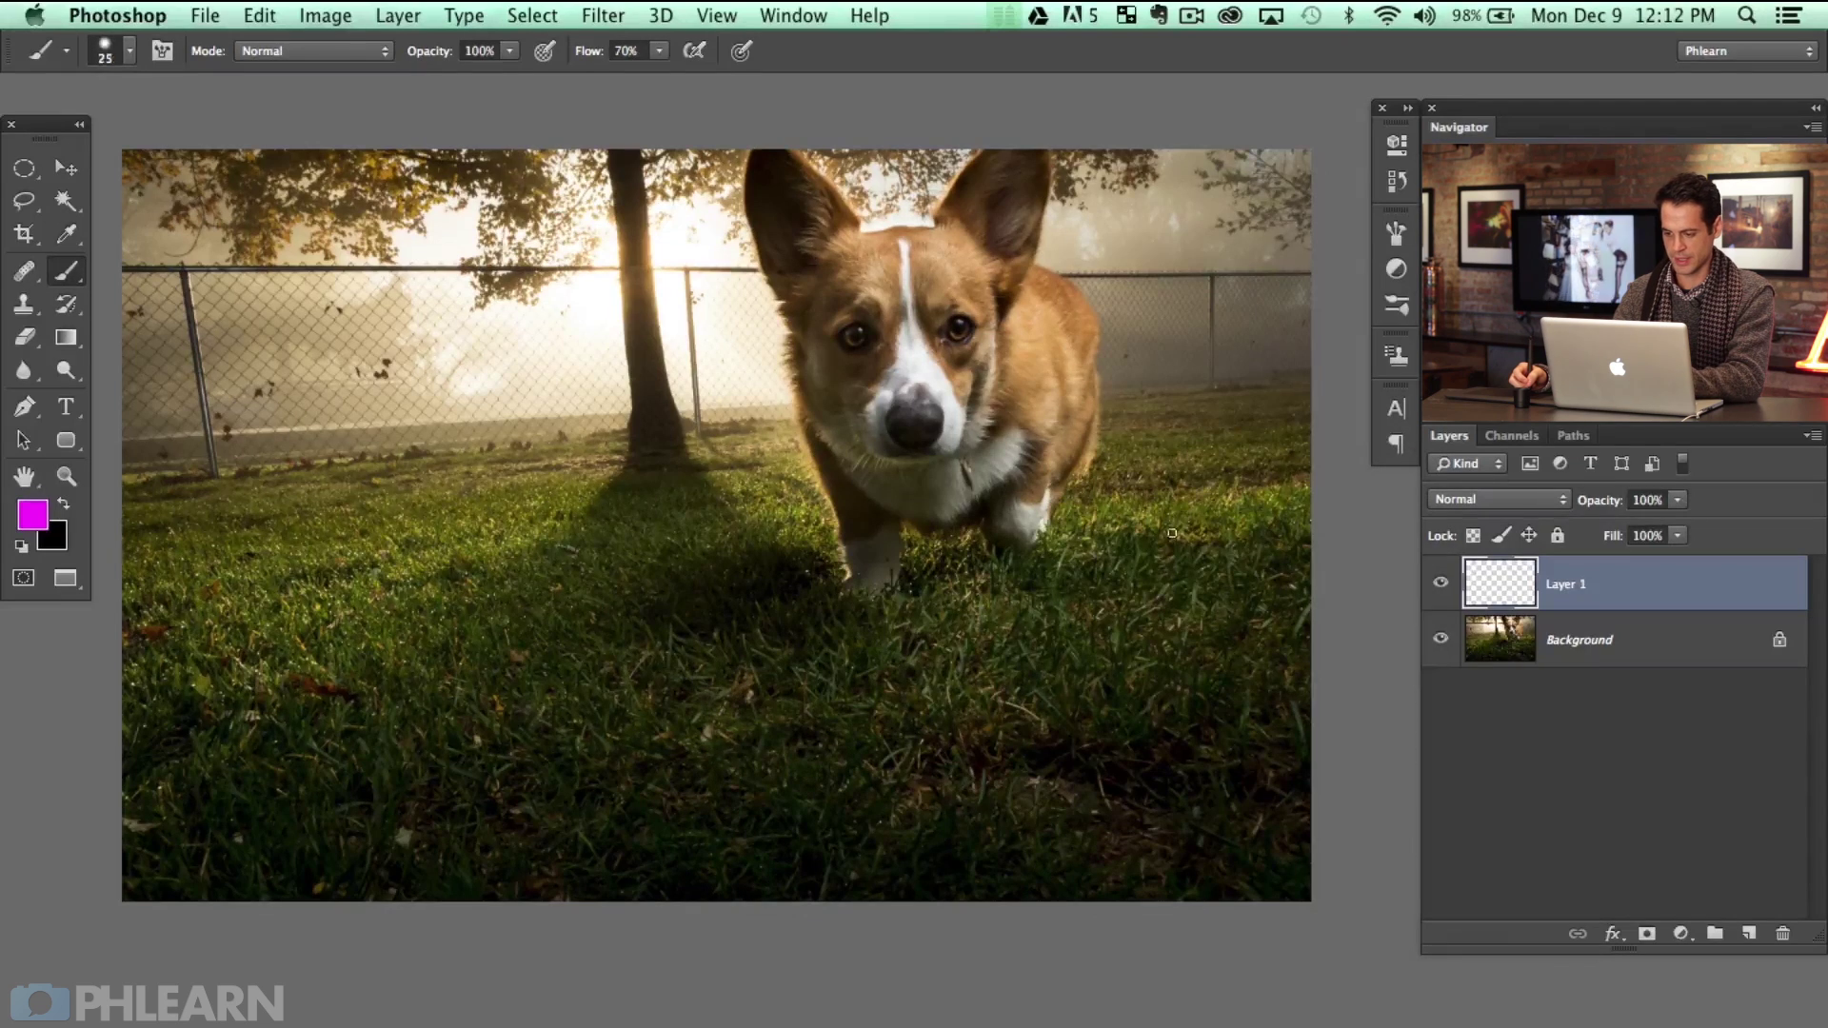
Circle the dark grass areas in the foreground with the Brush and draw arrows pointing up toward the light
scroll(645, 641, "down", 2)
left_click_drag(1278, 724, 877, 681)
left_click_drag(434, 752, 374, 704)
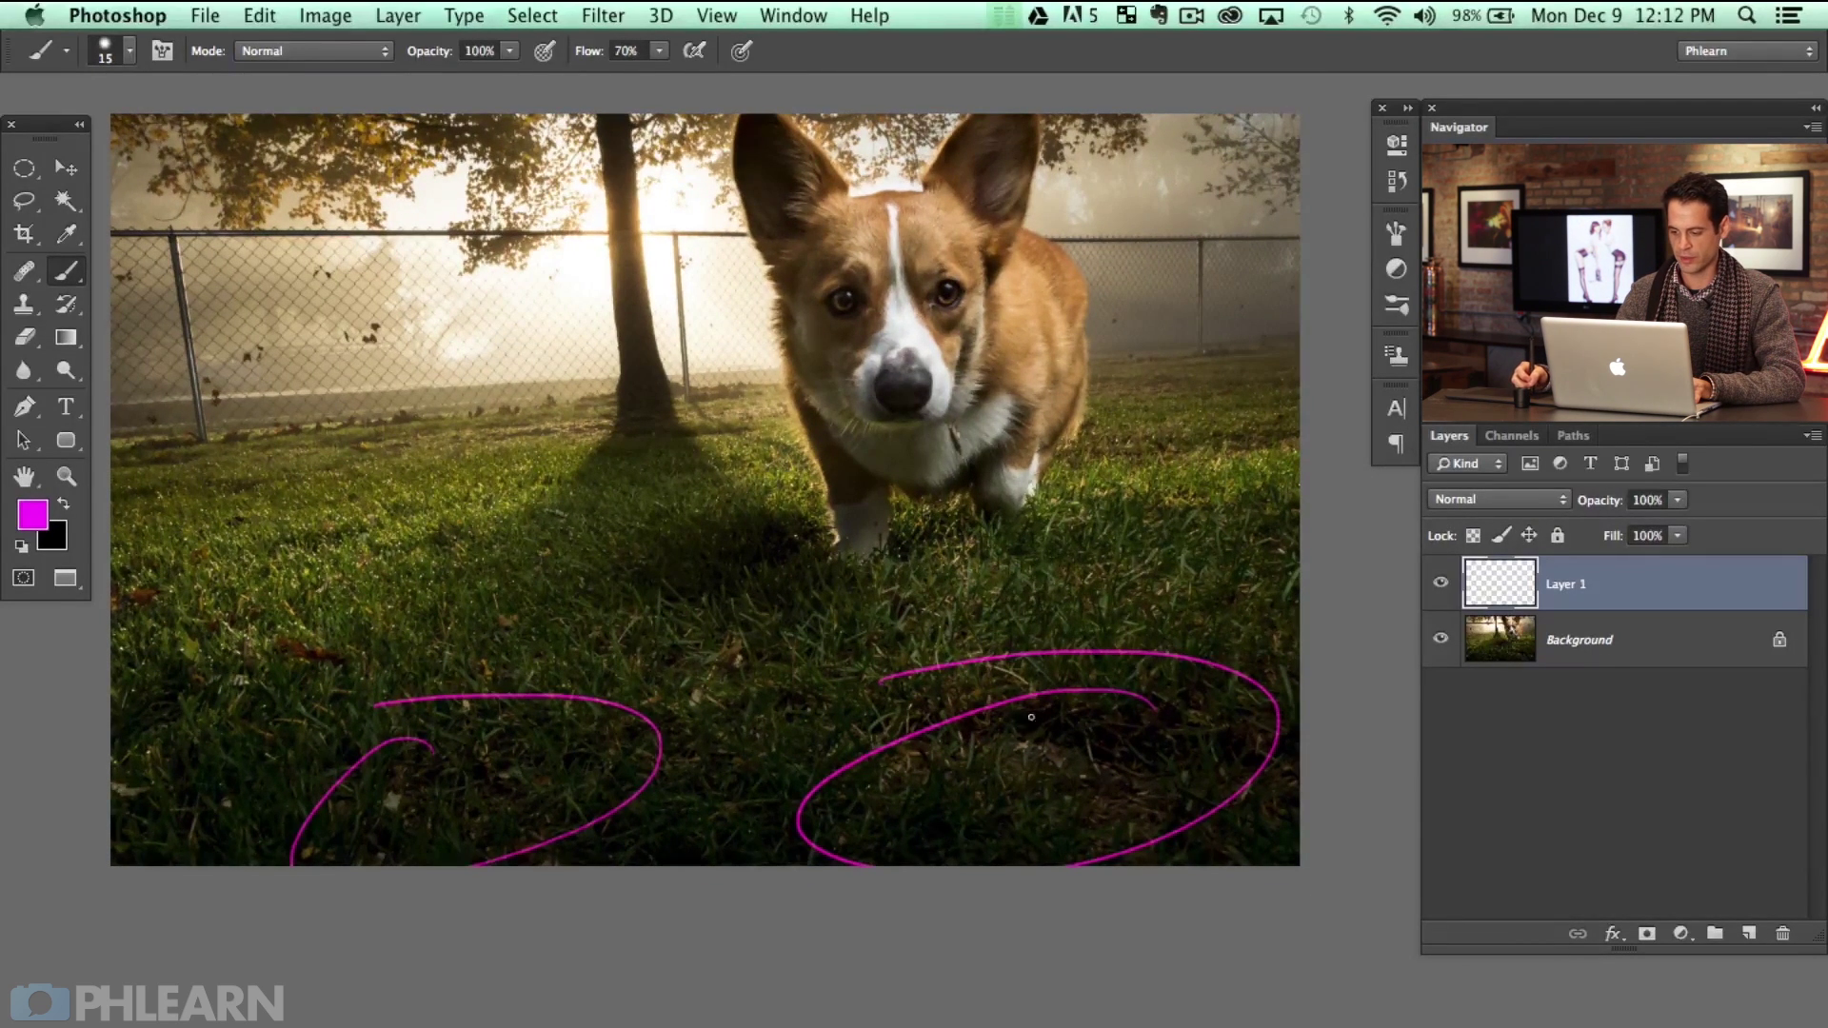
scroll(800, 819, "up", 2)
left_click_drag(1057, 871, 1043, 792)
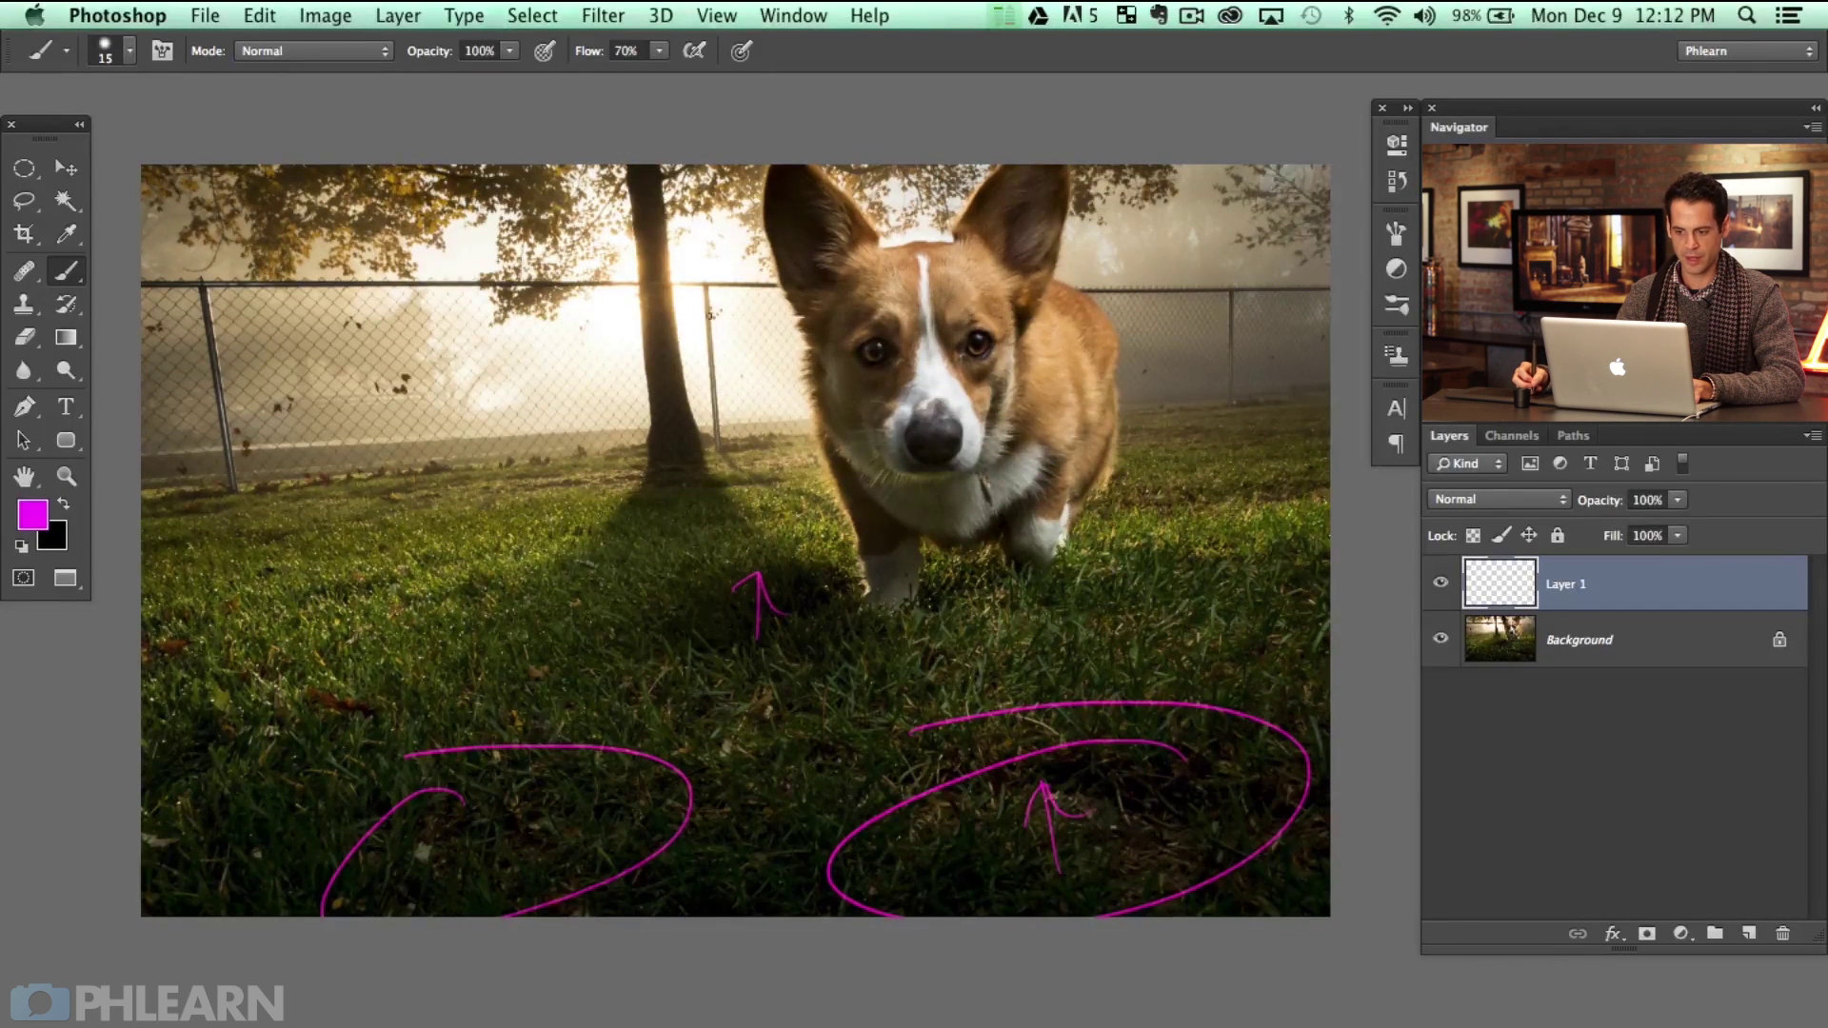
Brush marks around the bright sun behind the tree and across the scene, and delete the annotation layer
mouse_move(709, 253)
left_mouse_down()
mouse_move(667, 254)
mouse_move(609, 295)
mouse_move(616, 359)
mouse_move(753, 241)
left_mouse_up()
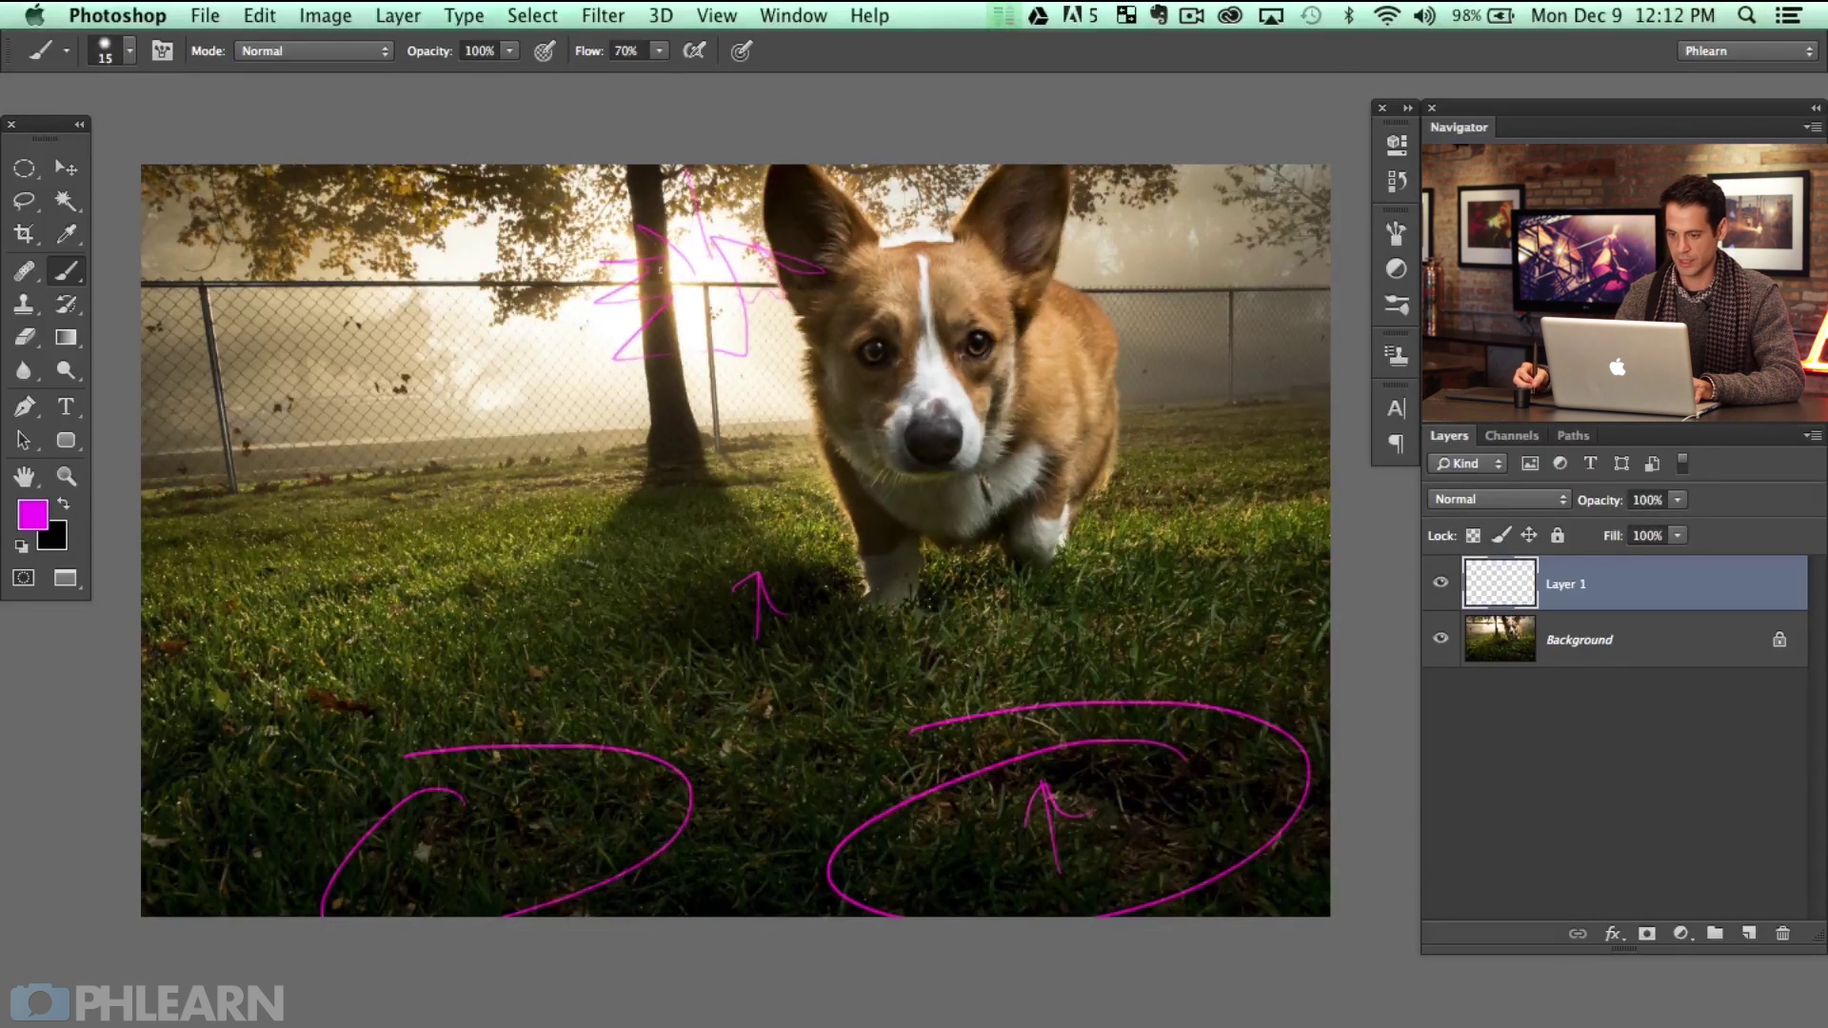
mouse_move(628, 214)
left_mouse_down()
mouse_move(514, 343)
mouse_move(638, 400)
mouse_move(709, 229)
mouse_move(742, 315)
left_mouse_up()
mouse_move(762, 171)
left_mouse_down()
mouse_move(381, 304)
mouse_move(402, 335)
left_mouse_up()
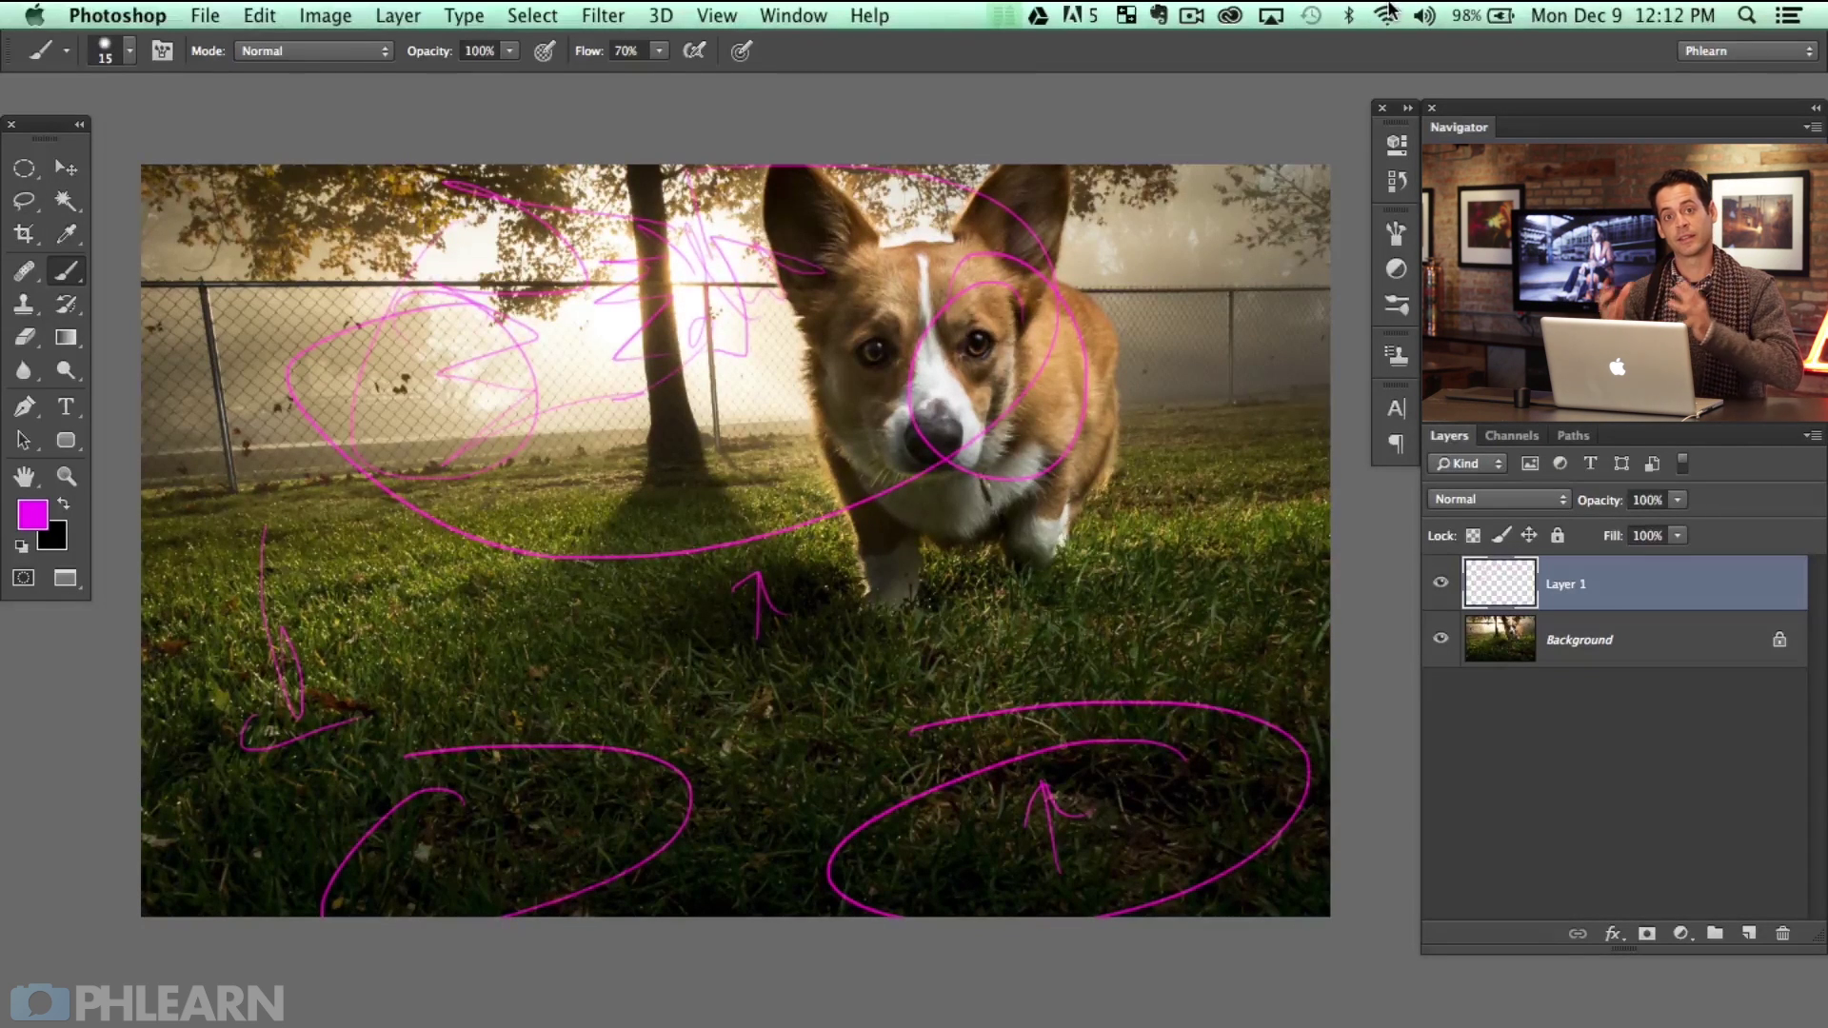
key("BackSpace")
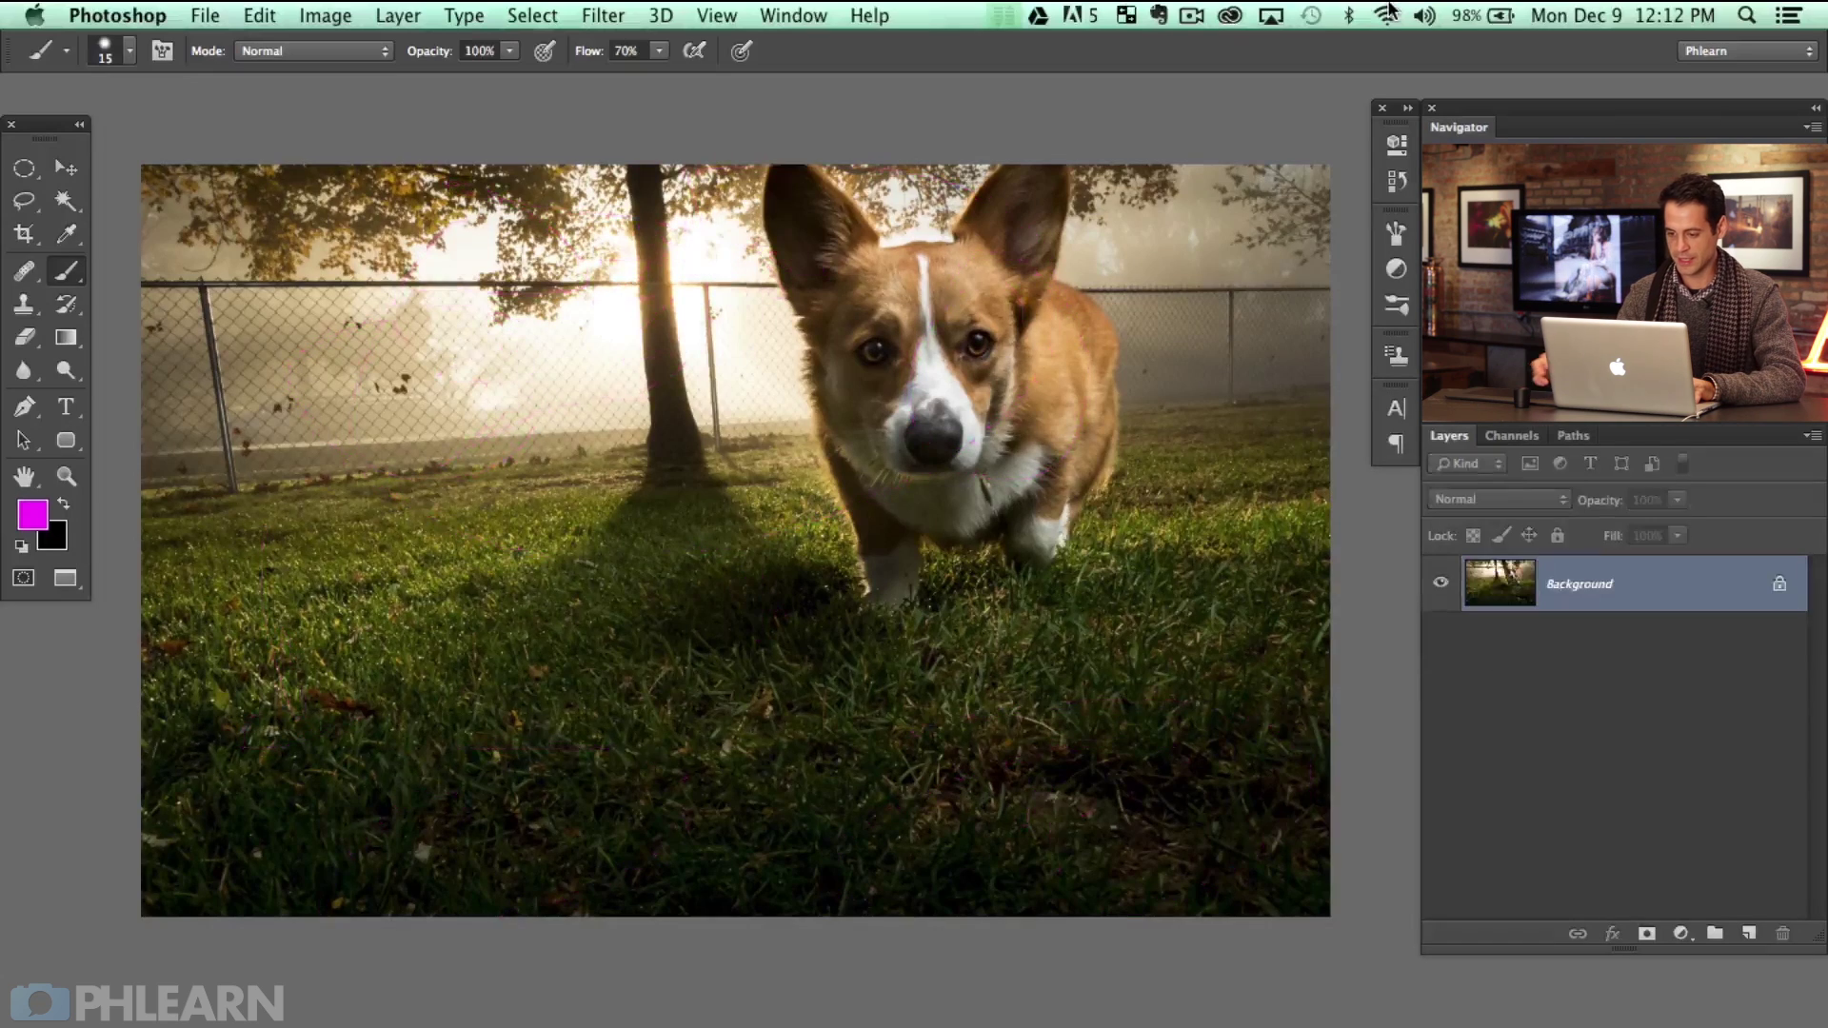
Duplicate the Background layer and open the Shadows/Highlights adjustment for the copy with all its options shown
left_click_drag(665, 574, 692, 594)
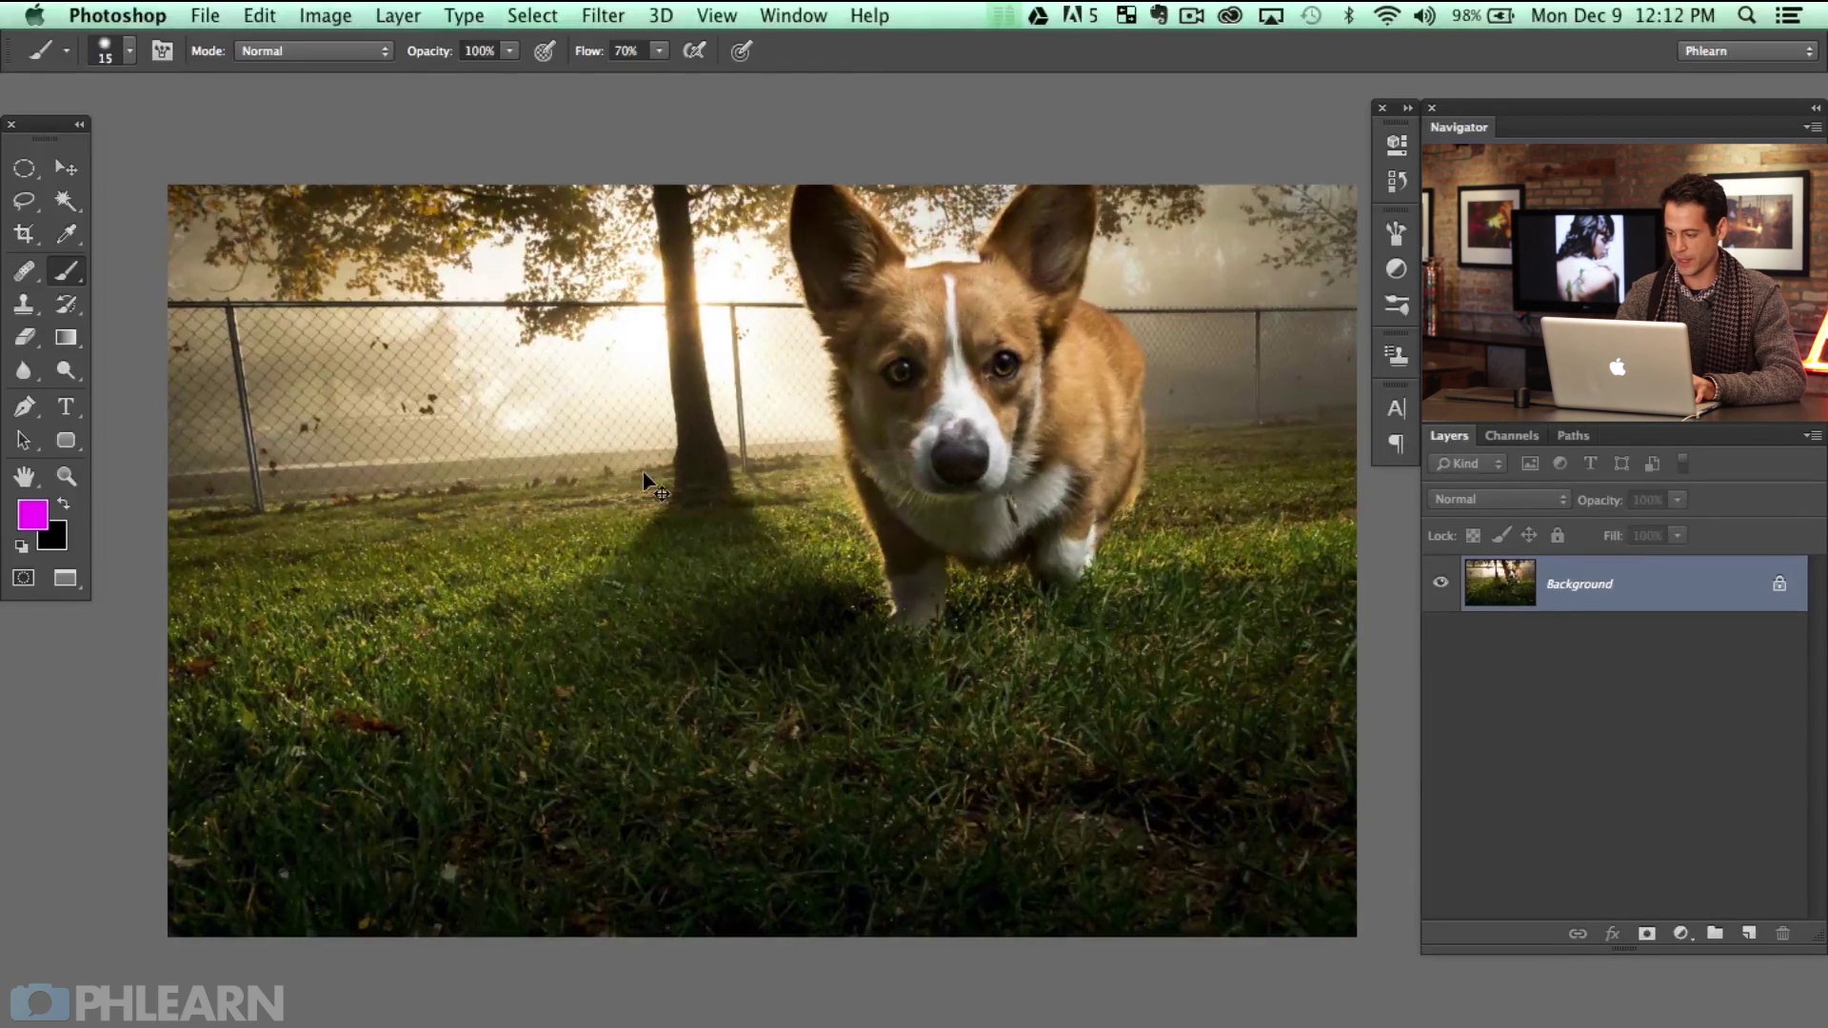
key("super+j")
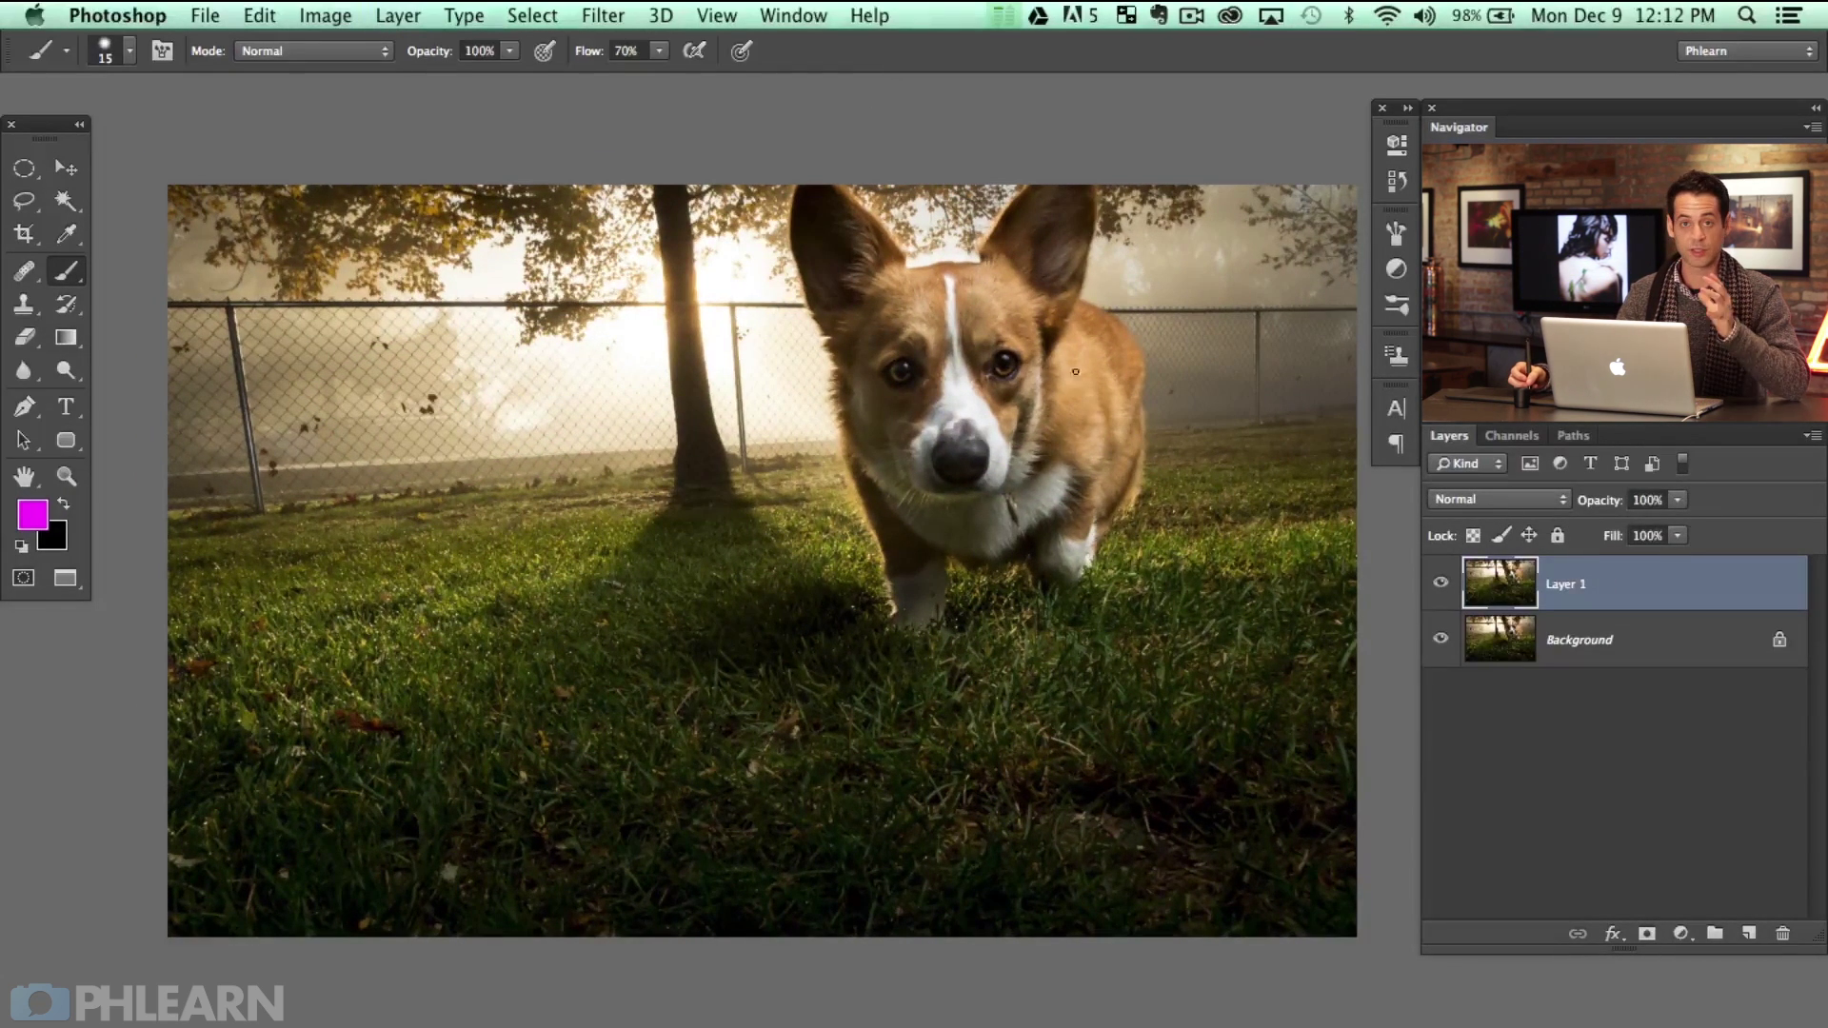
left_click(314, 13)
mouse_move(350, 95)
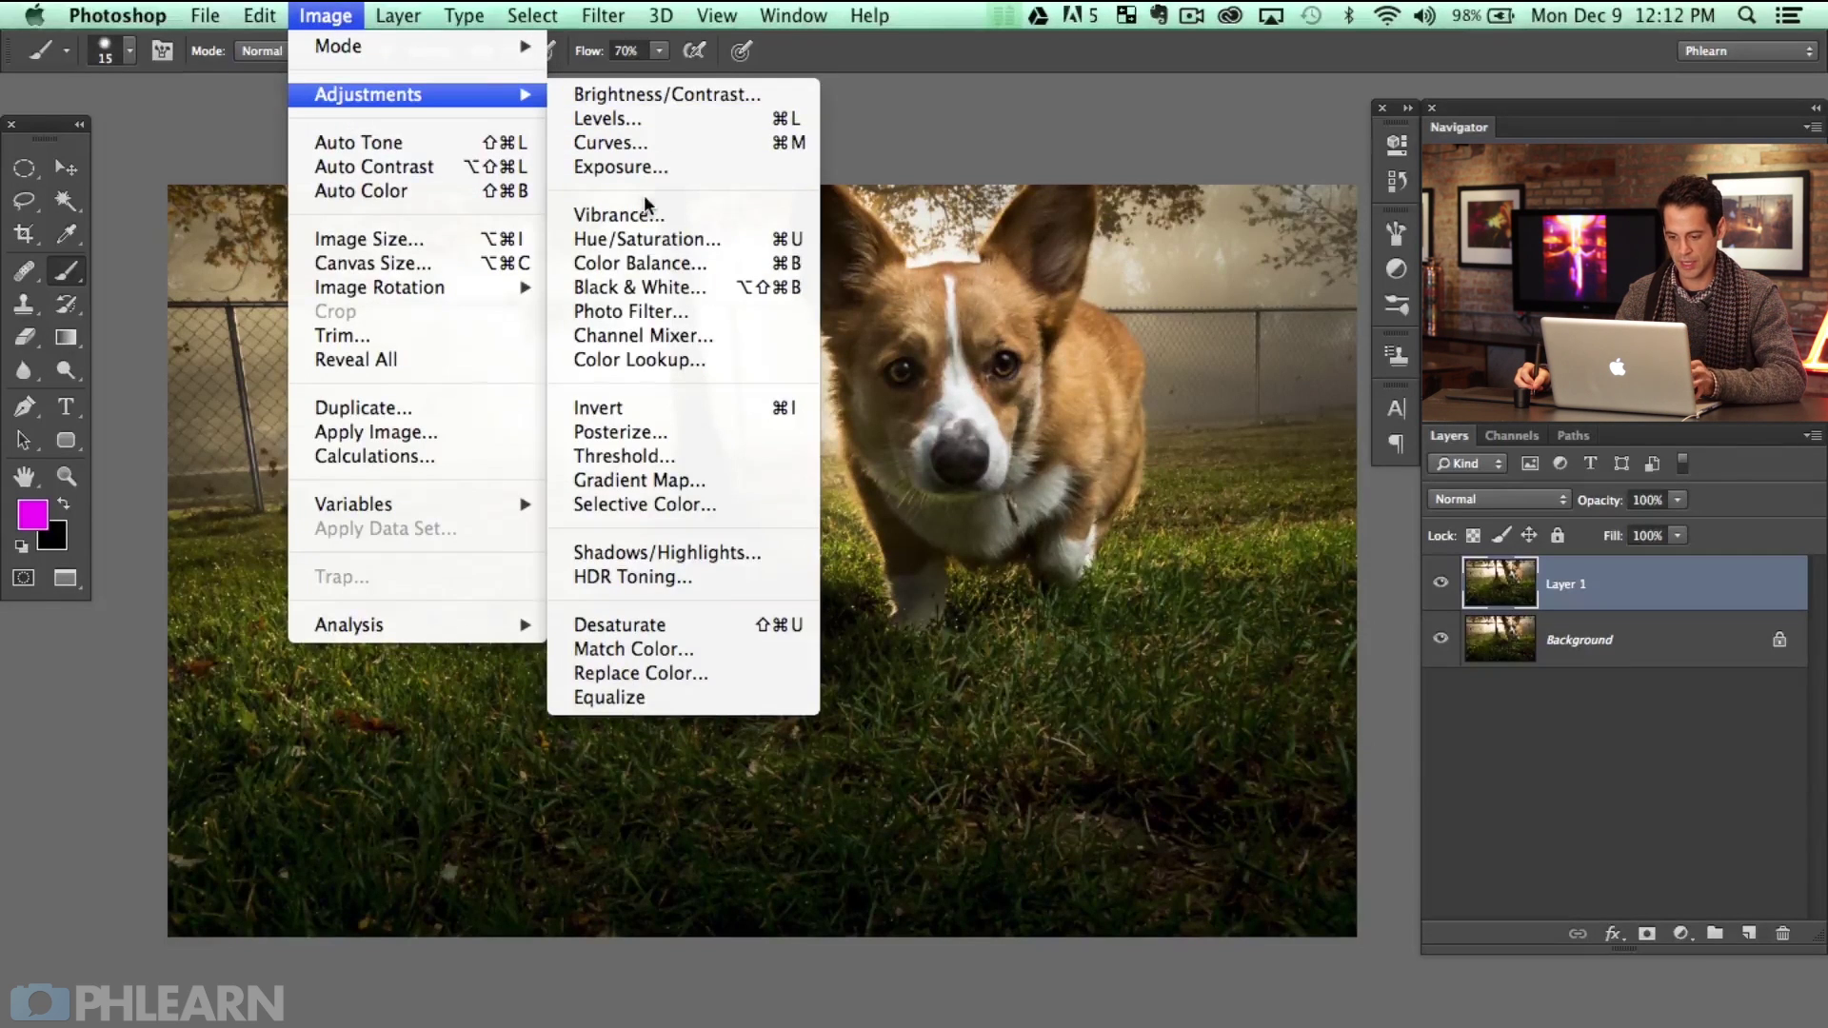
left_click(781, 550)
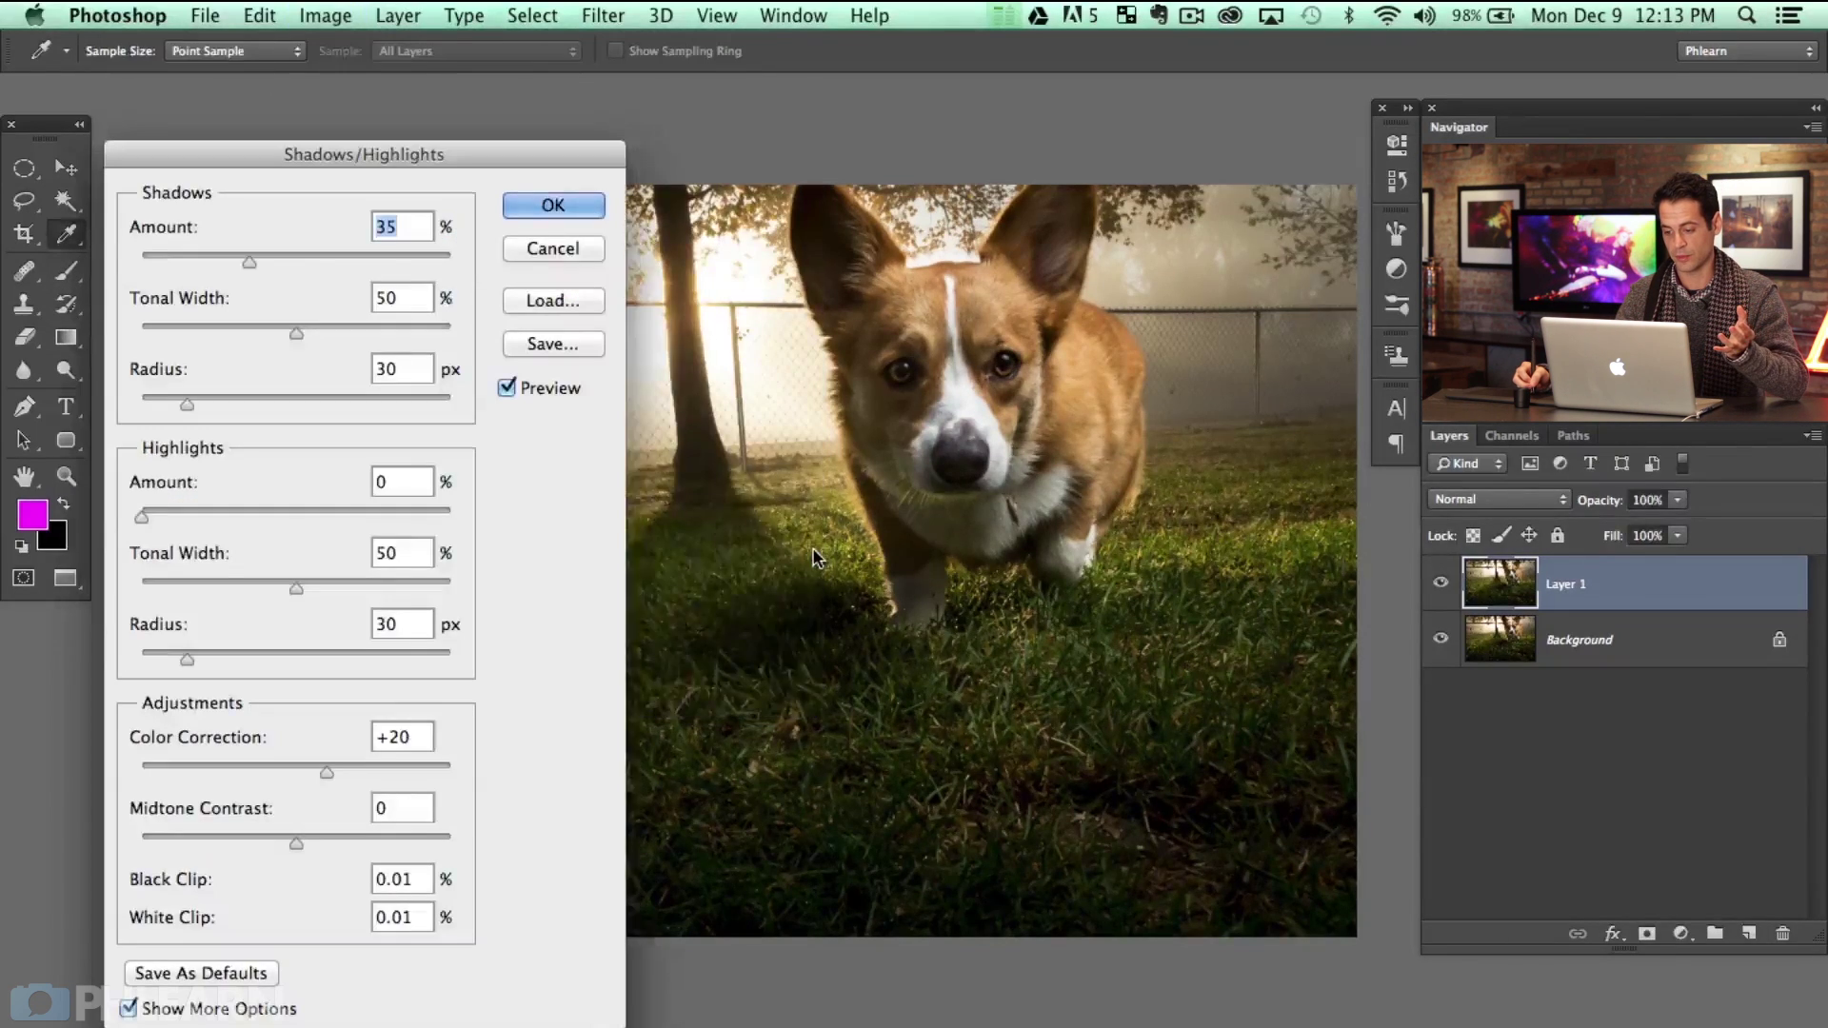
left_click_drag(791, 409, 855, 396)
left_click(219, 1014)
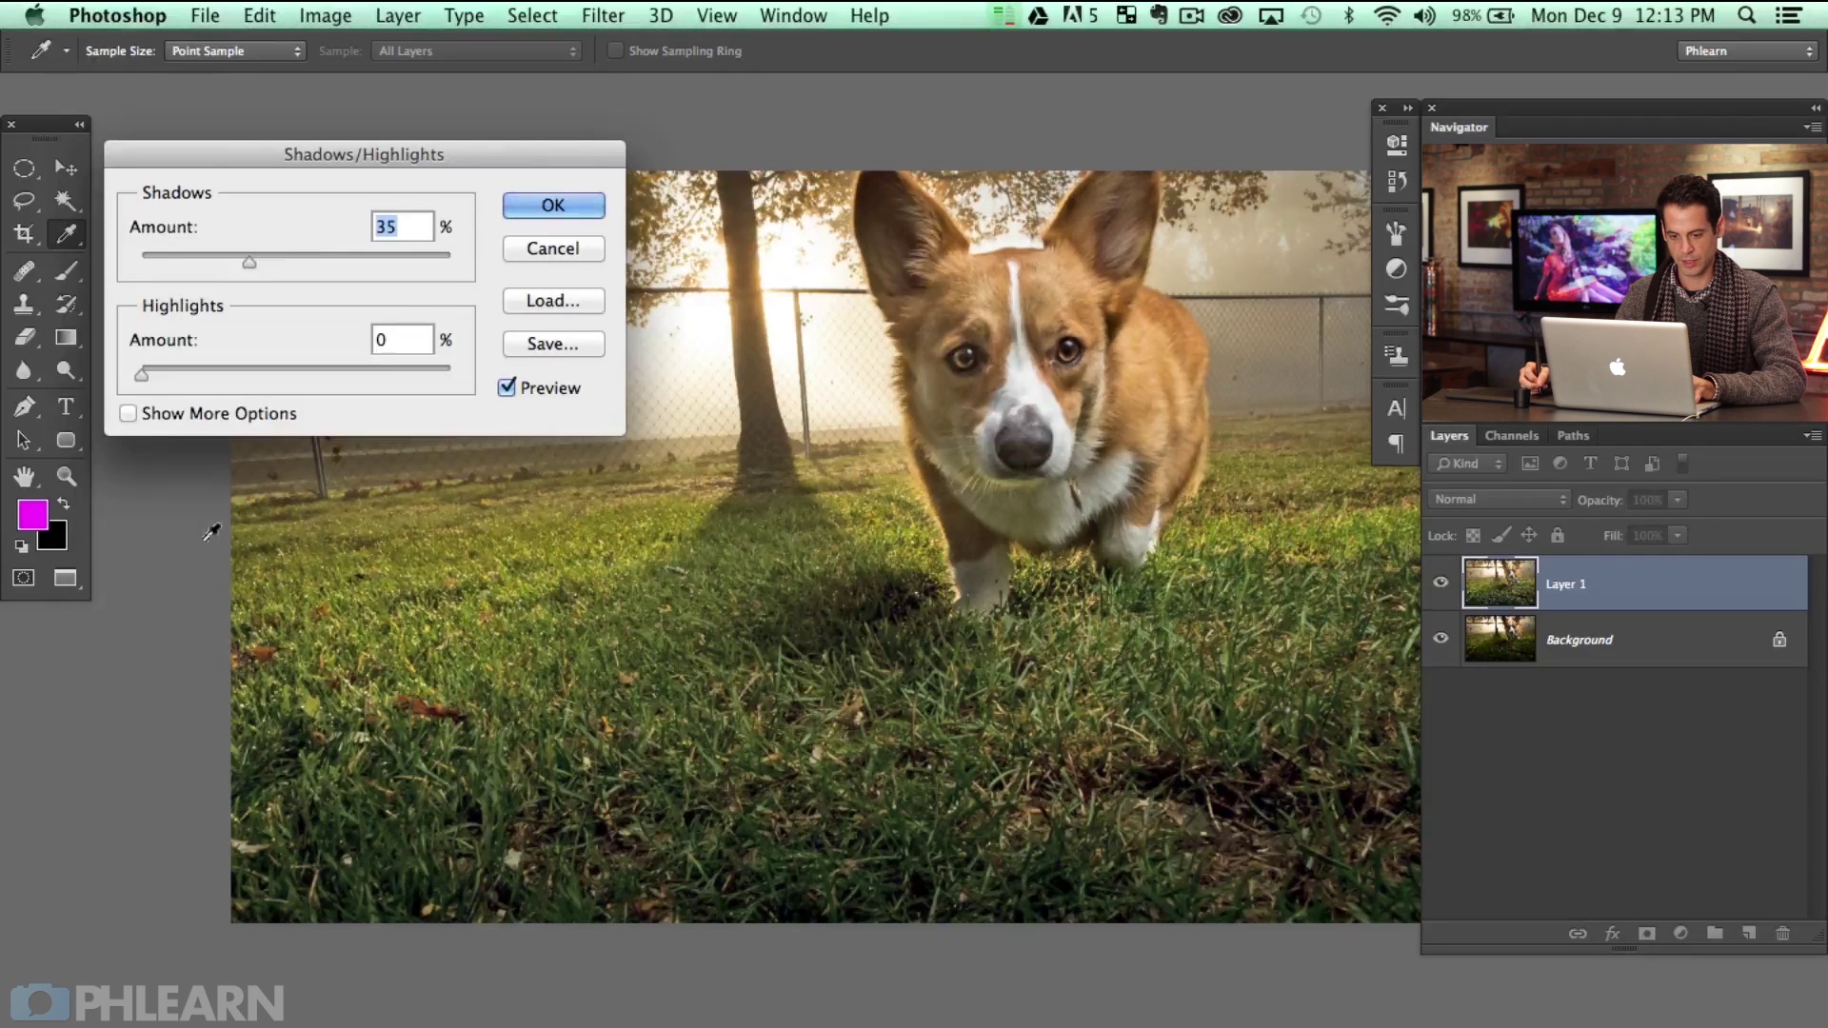
left_click(158, 412)
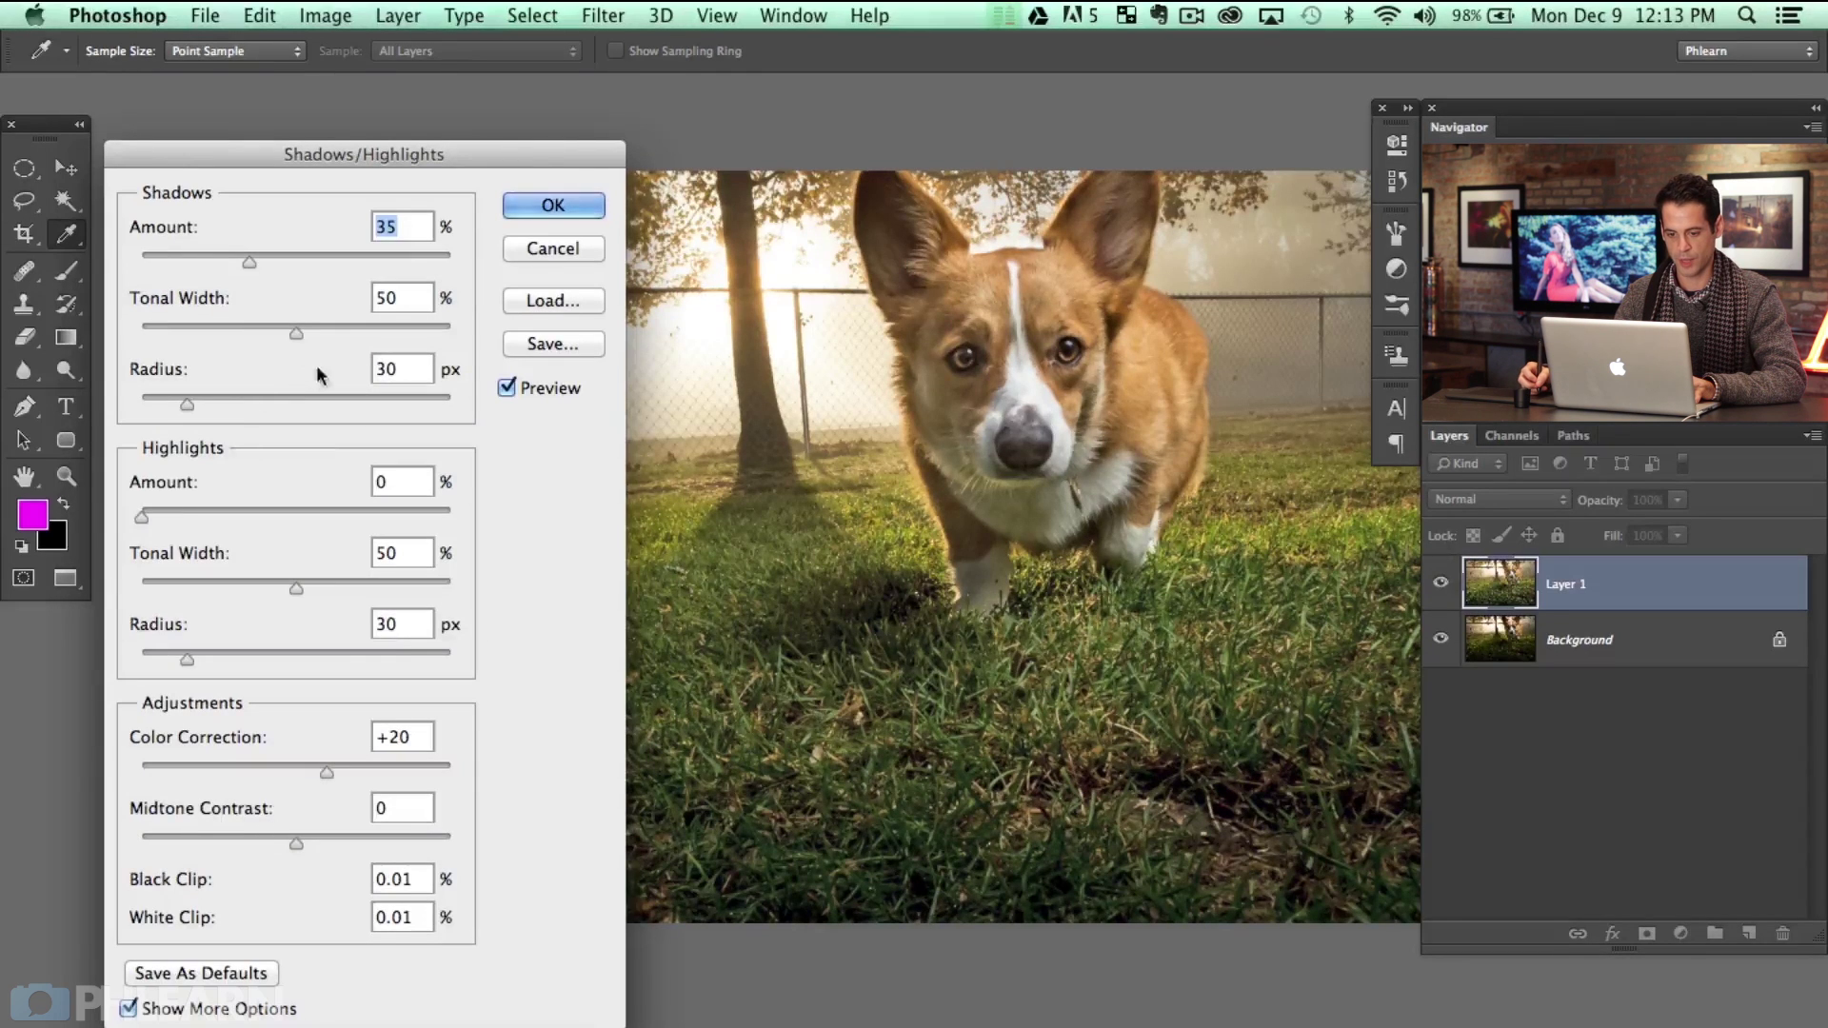
Reset the Shadows amount, tonal width and radius to 0
left_click_drag(247, 262, 139, 263)
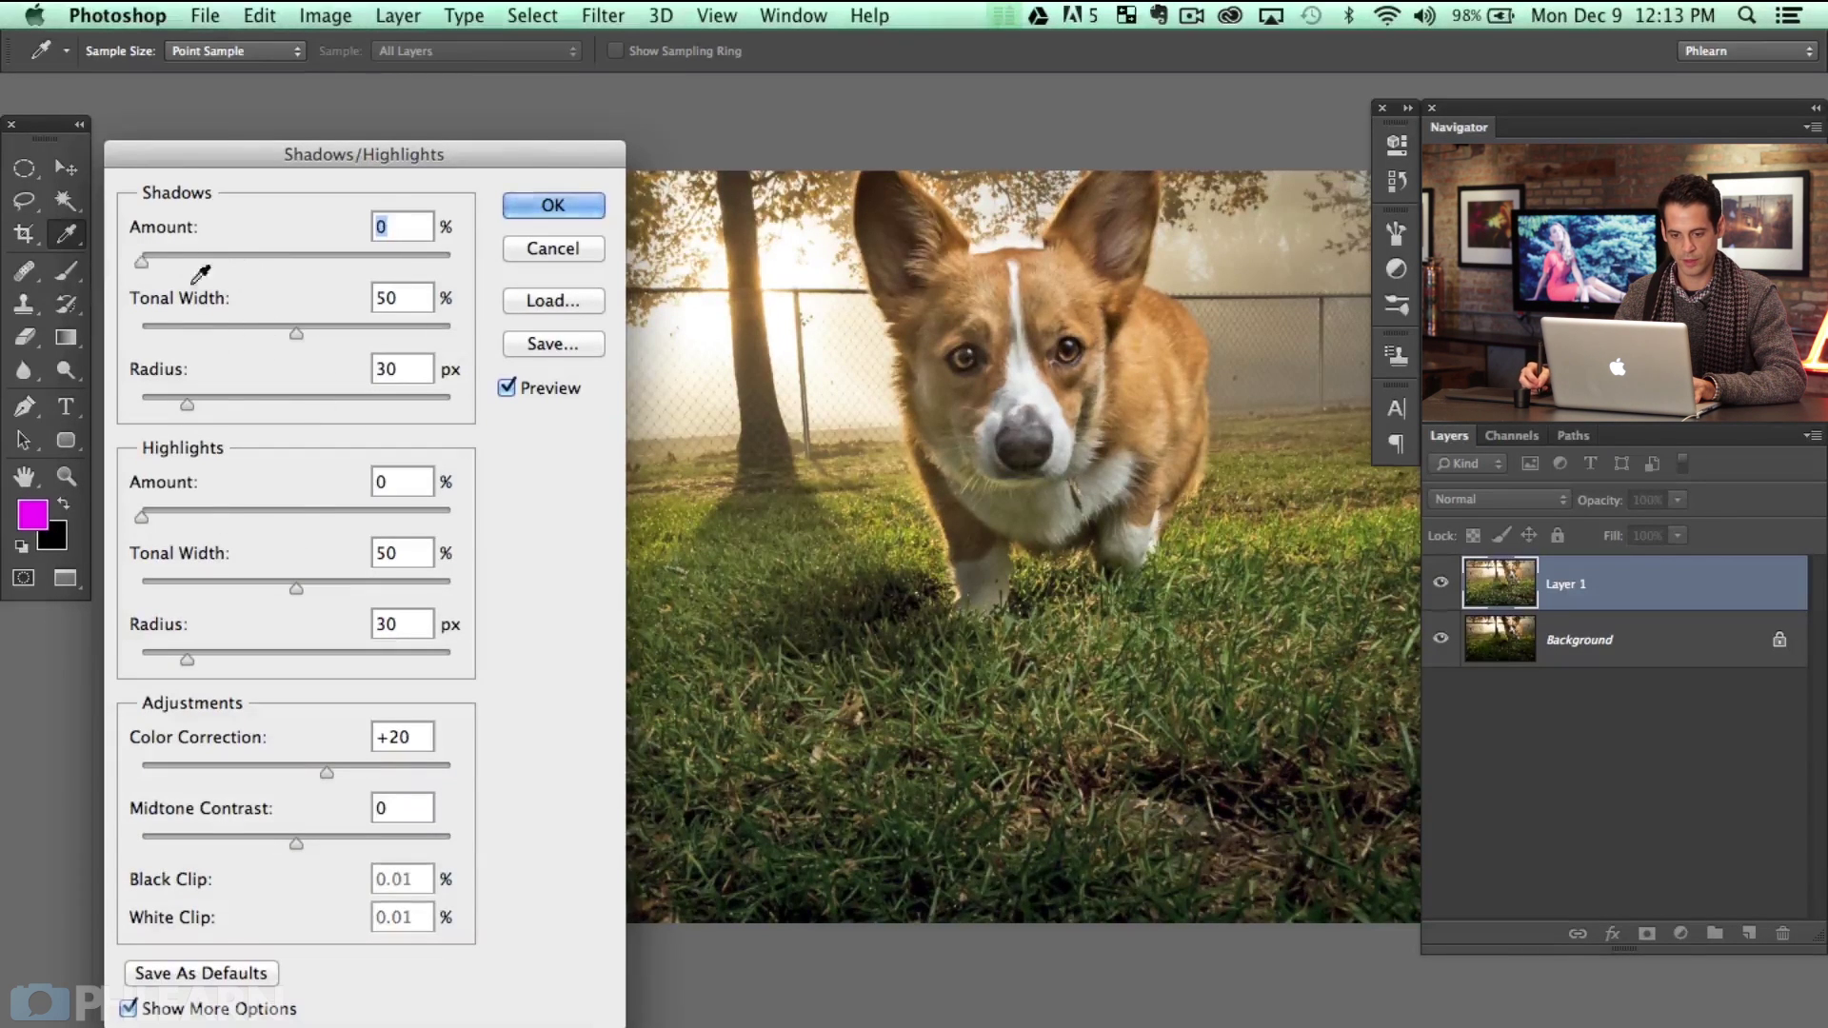
left_click_drag(296, 333, 139, 334)
left_click_drag(186, 407, 141, 410)
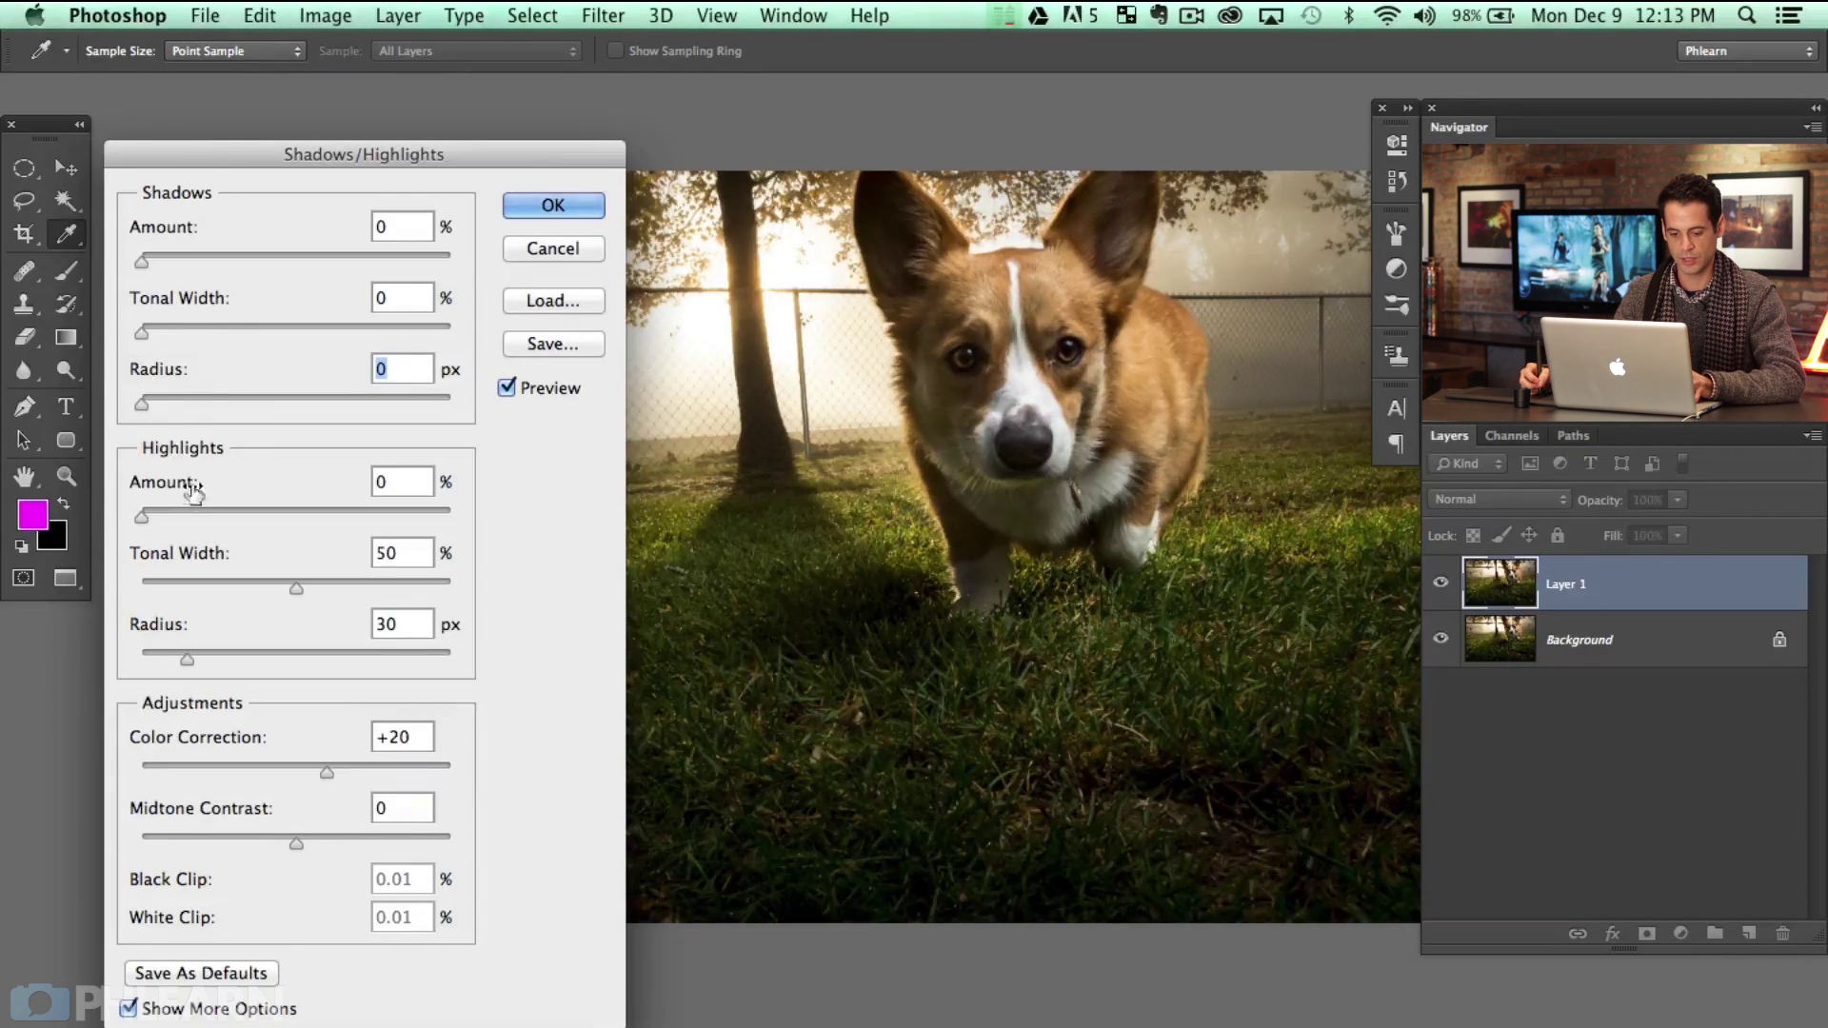
Set the Shadows amount to 37%, the tonal width to 16% and the radius to 50 px
left_click_drag(174, 259, 257, 253)
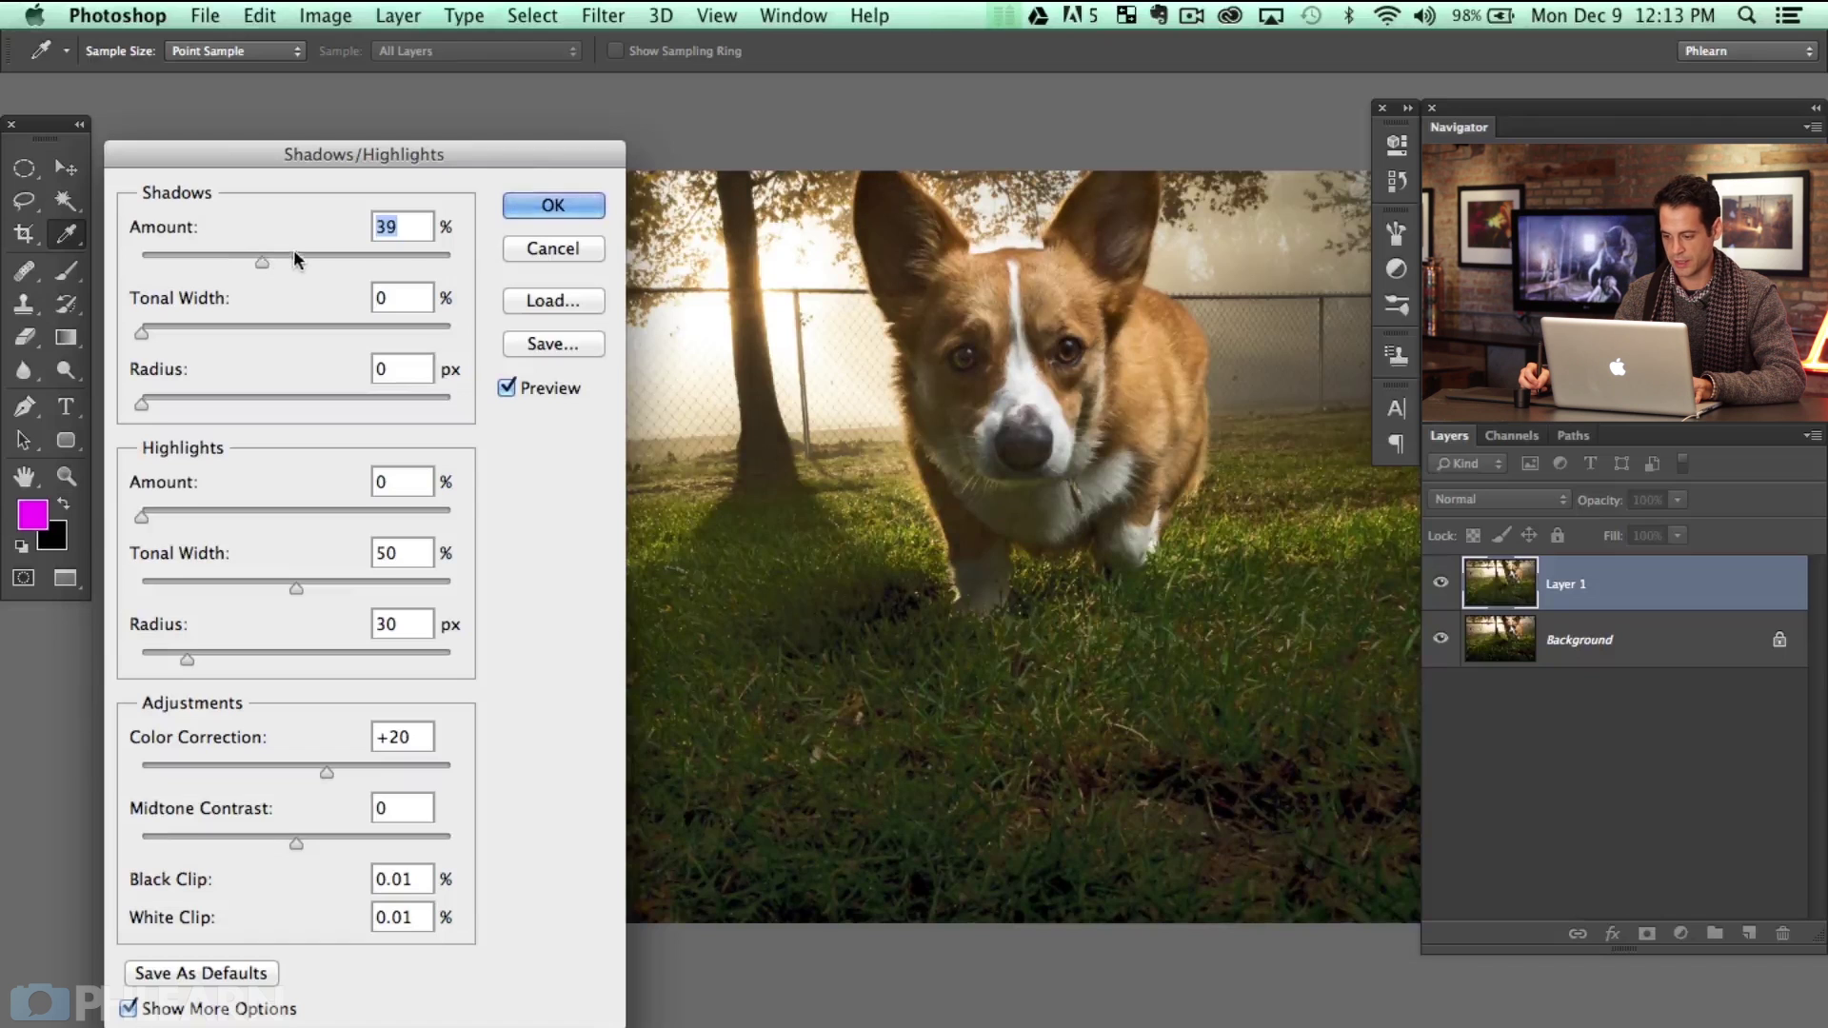
left_click(194, 327)
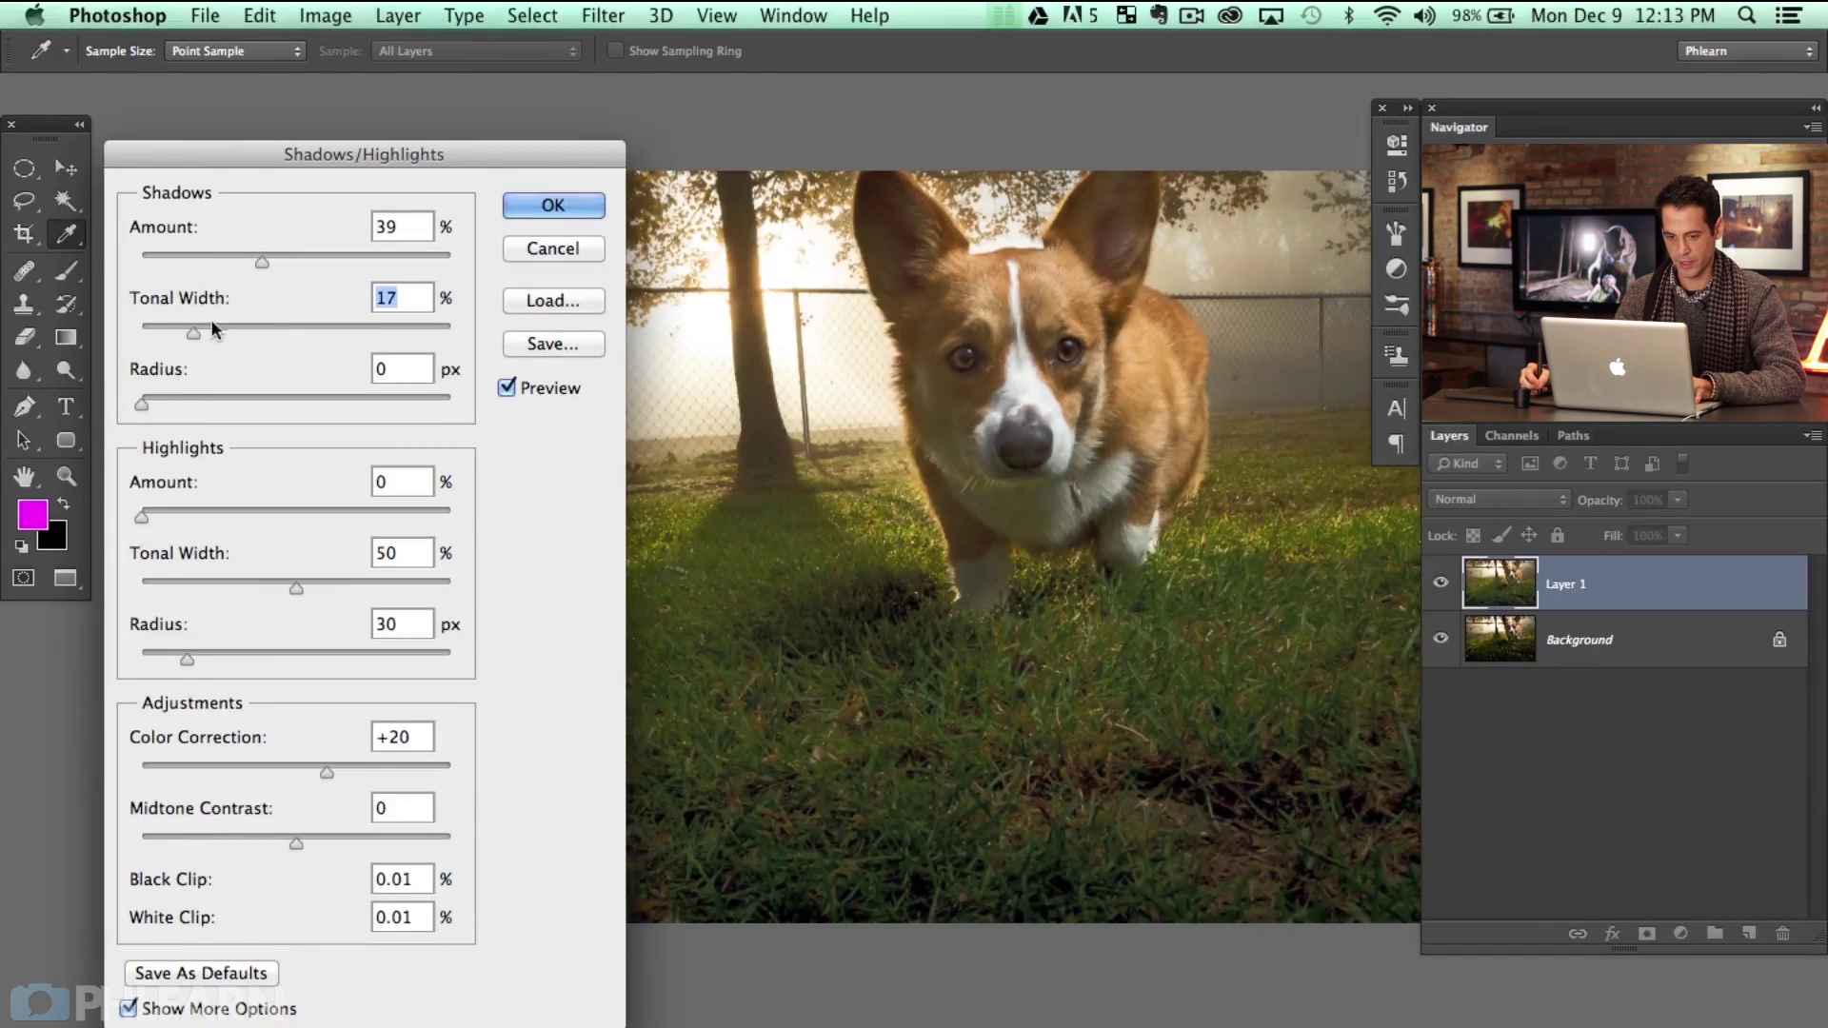
mouse_move(186, 400)
left_mouse_down()
mouse_move(307, 398)
mouse_move(150, 397)
mouse_move(219, 400)
left_mouse_up()
left_click(257, 333)
left_click_drag(213, 330, 191, 339)
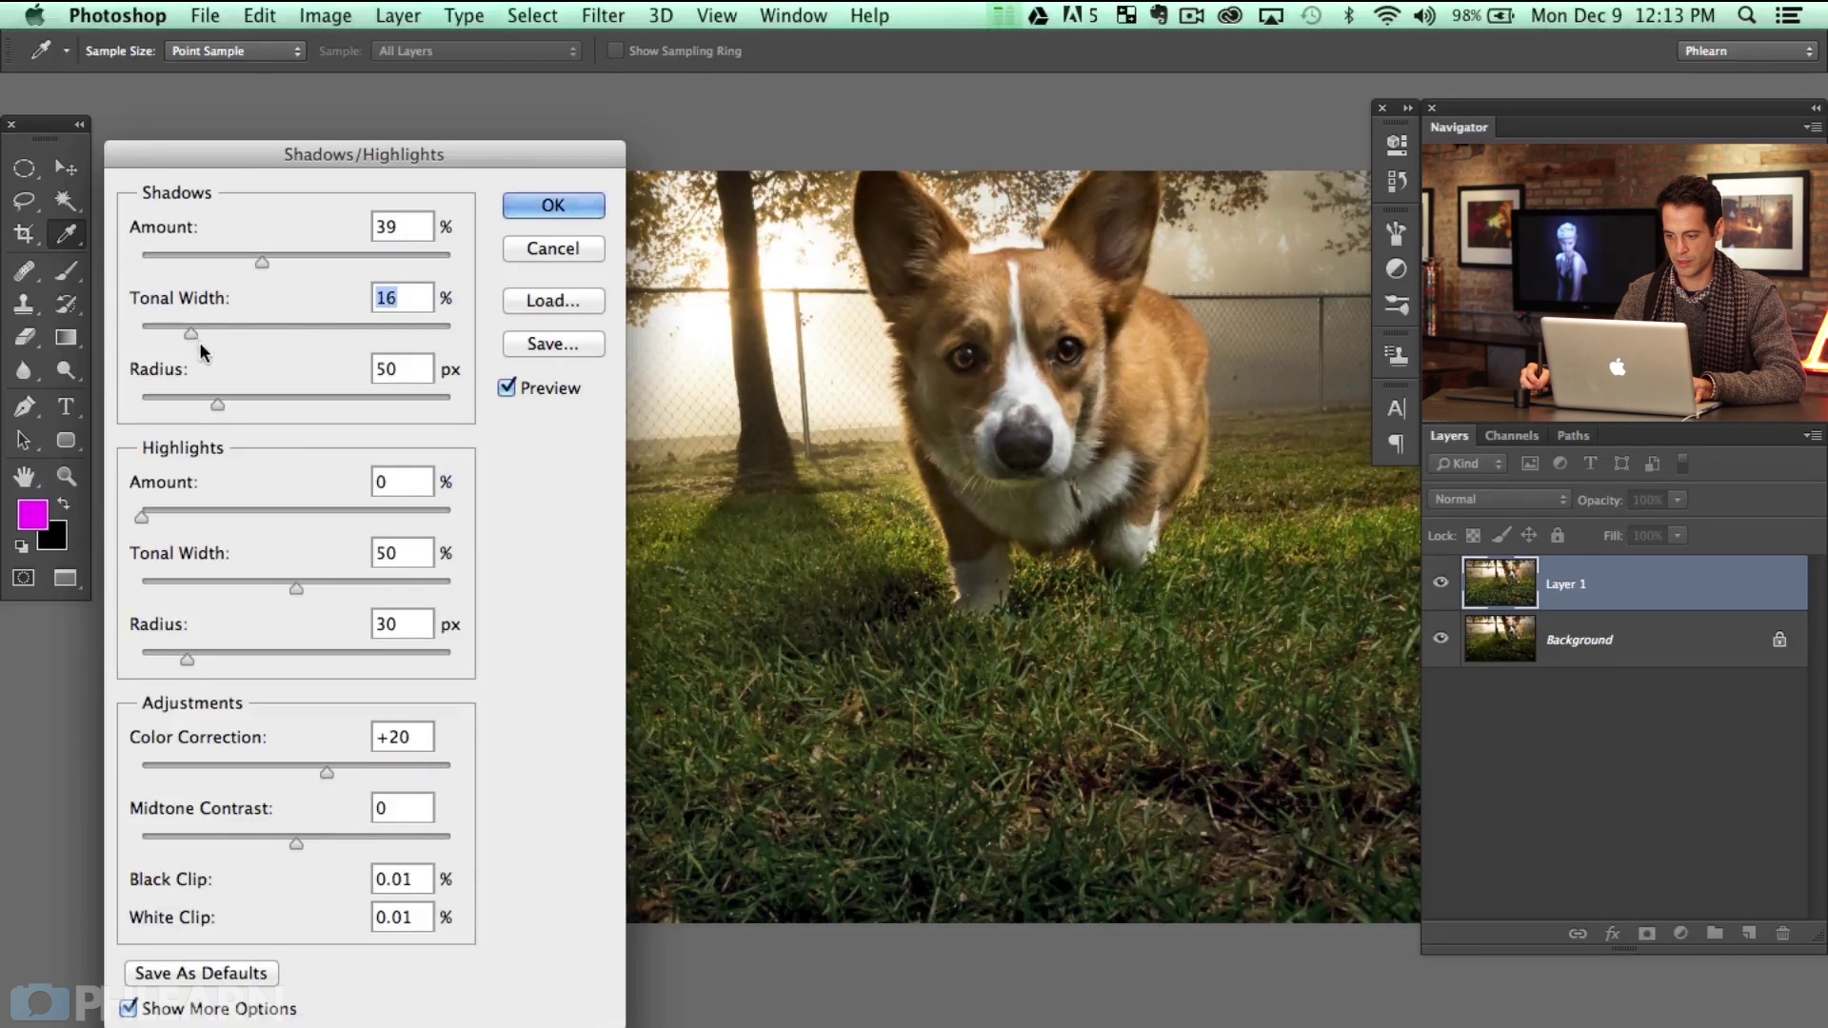
left_click(233, 259)
left_click_drag(232, 270, 267, 265)
left_click(255, 261)
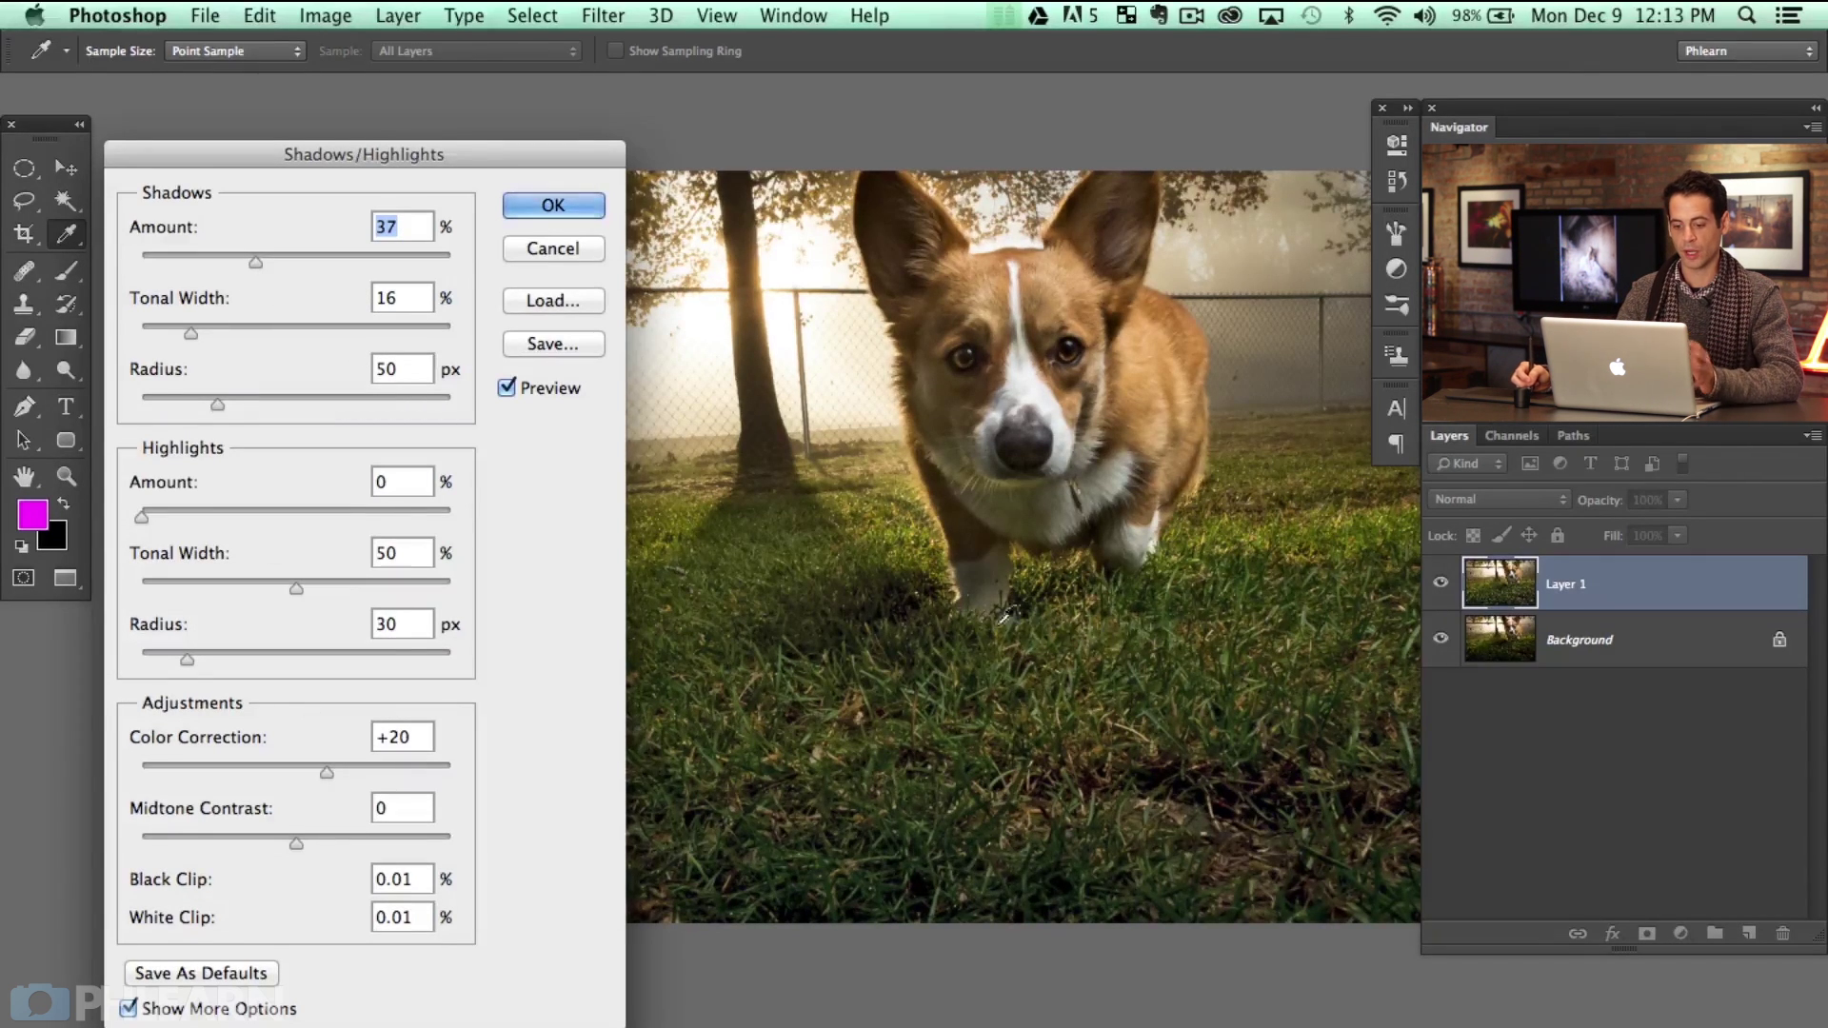
Set the Color Correction to +24, apply the Shadows/Highlights adjustment and return to the Brush tool
mouse_move(328, 769)
left_mouse_down()
mouse_move(531, 761)
mouse_move(143, 766)
mouse_move(358, 758)
mouse_move(335, 763)
left_mouse_up()
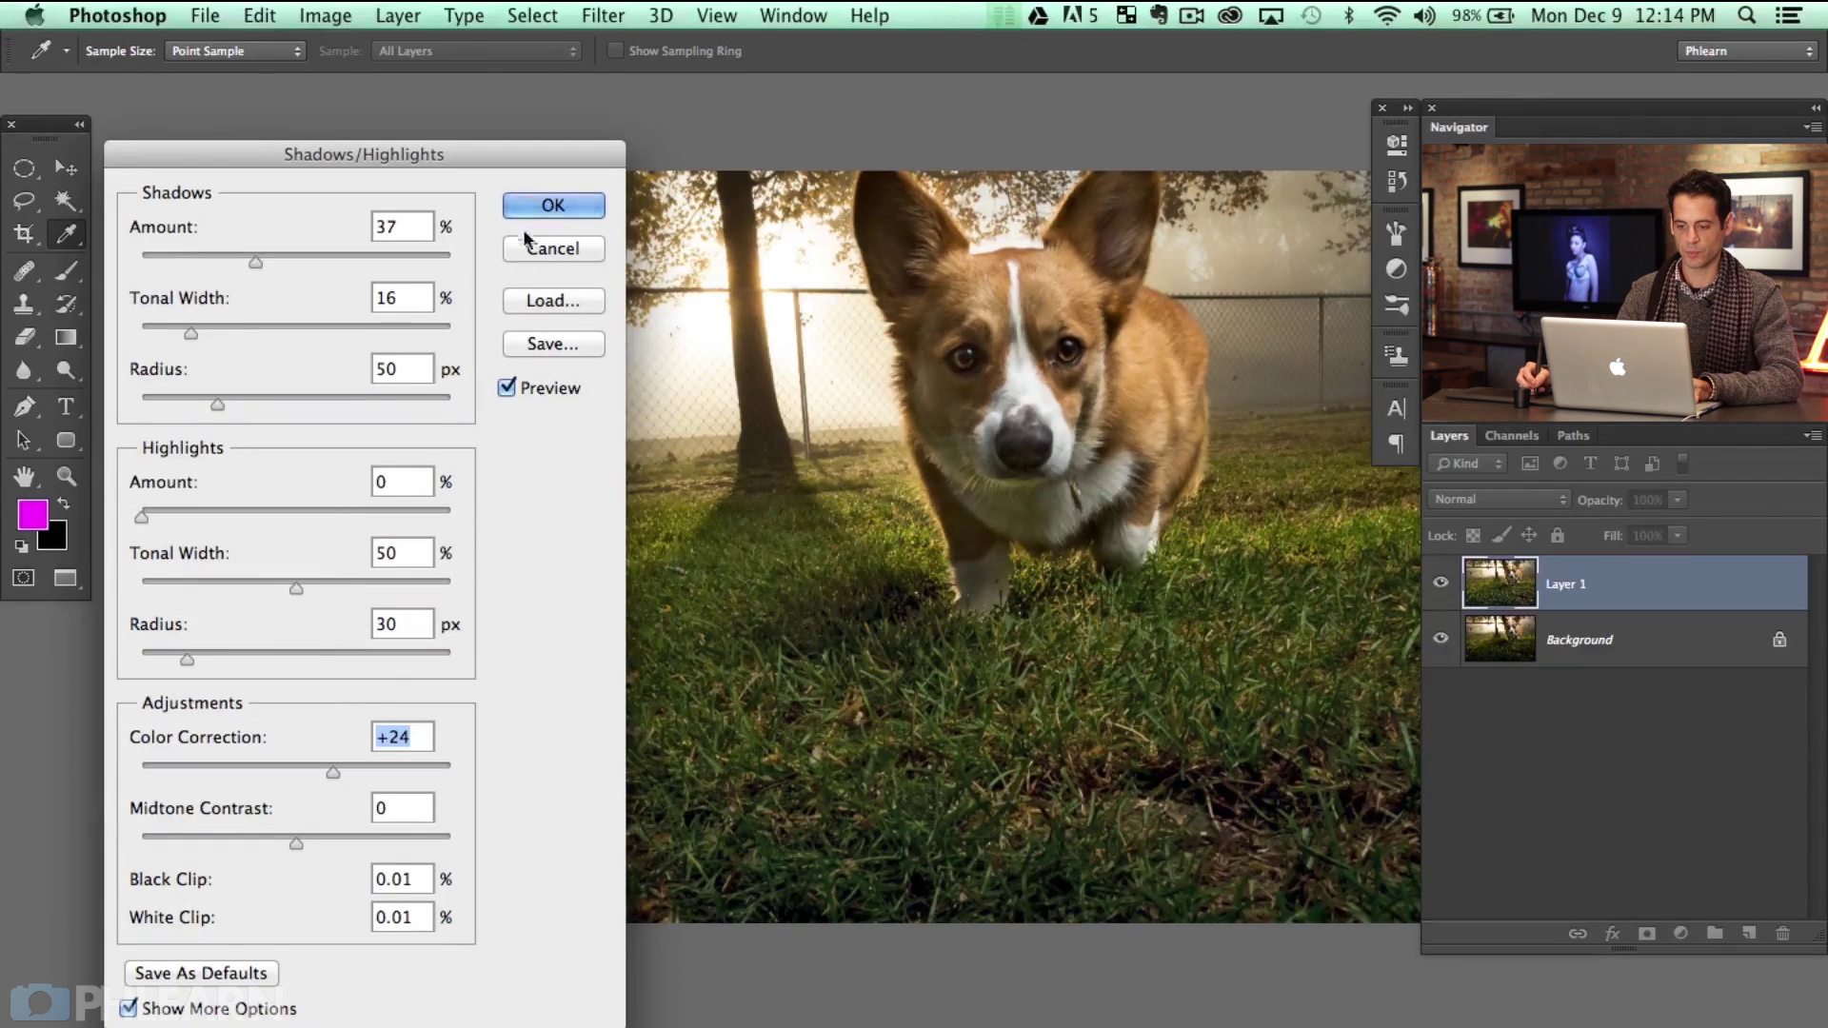
left_click(552, 207)
key("b")
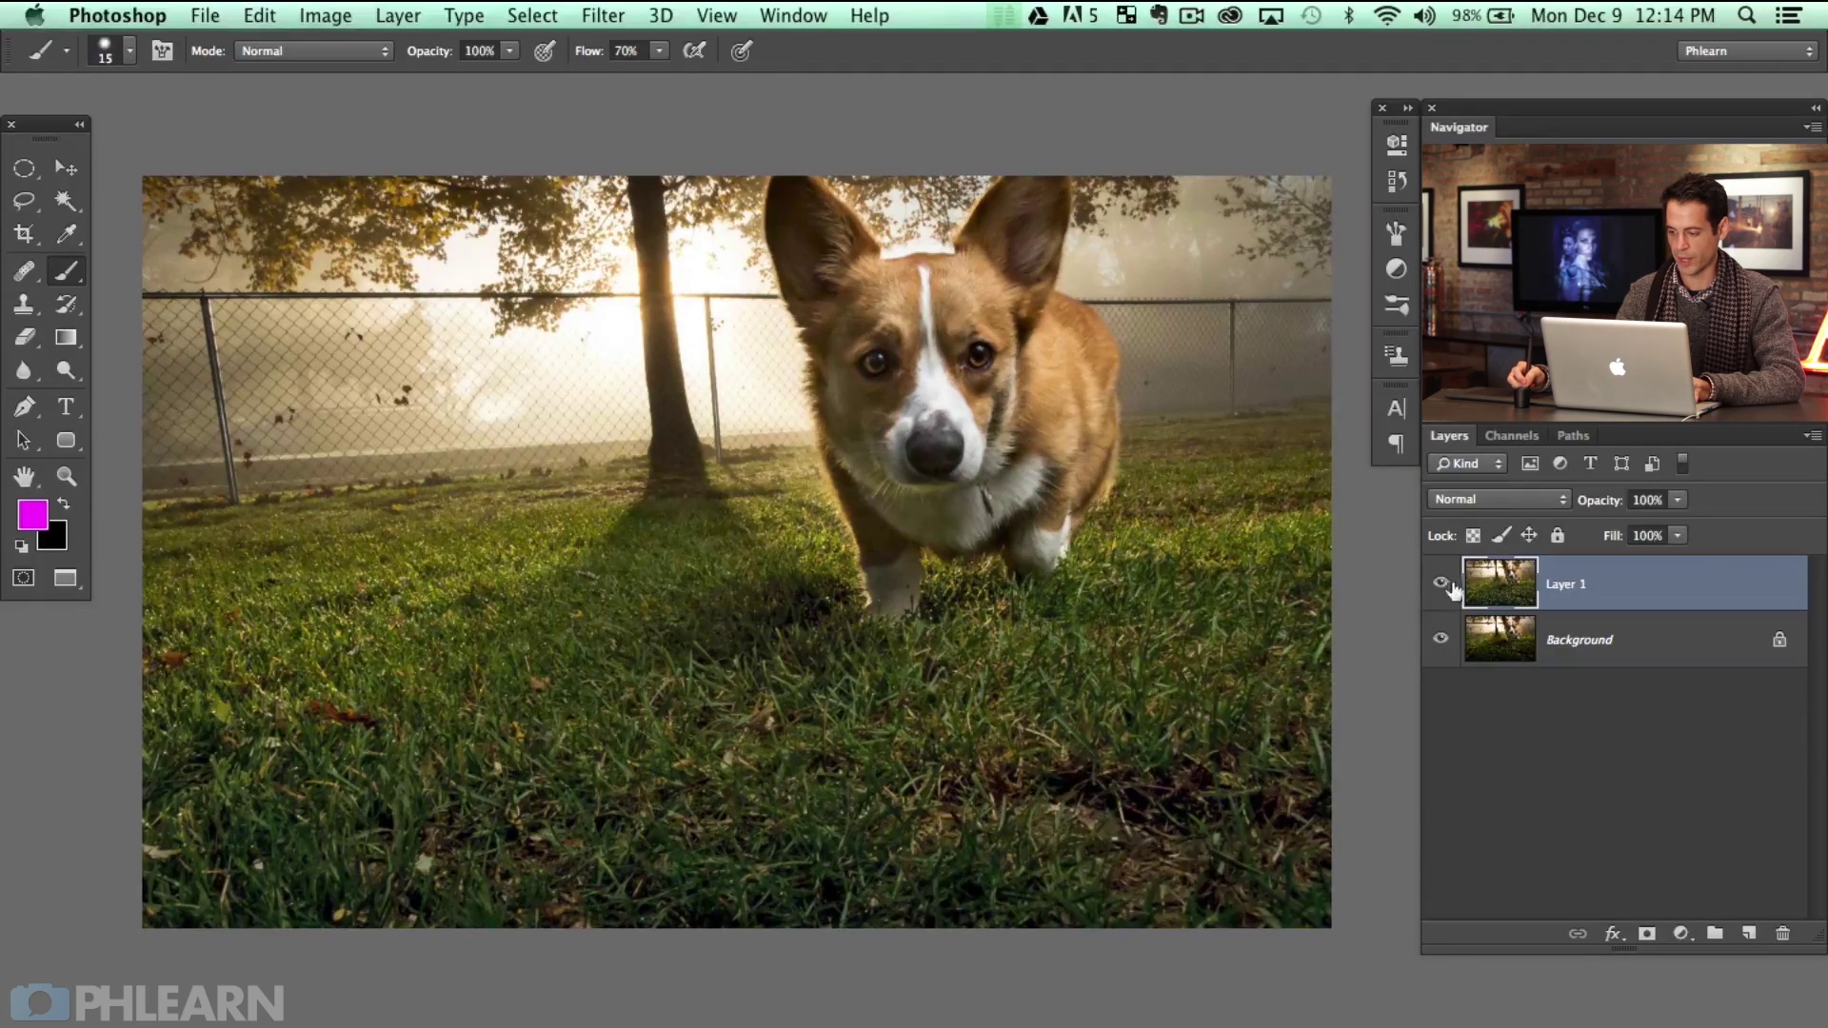
Toggle the visibility of Layer 1 repeatedly to compare the image before and after the shadow adjustment
left_click(1442, 585)
left_click(1441, 585)
left_click(1441, 585)
left_click(1441, 586)
left_click(1441, 590)
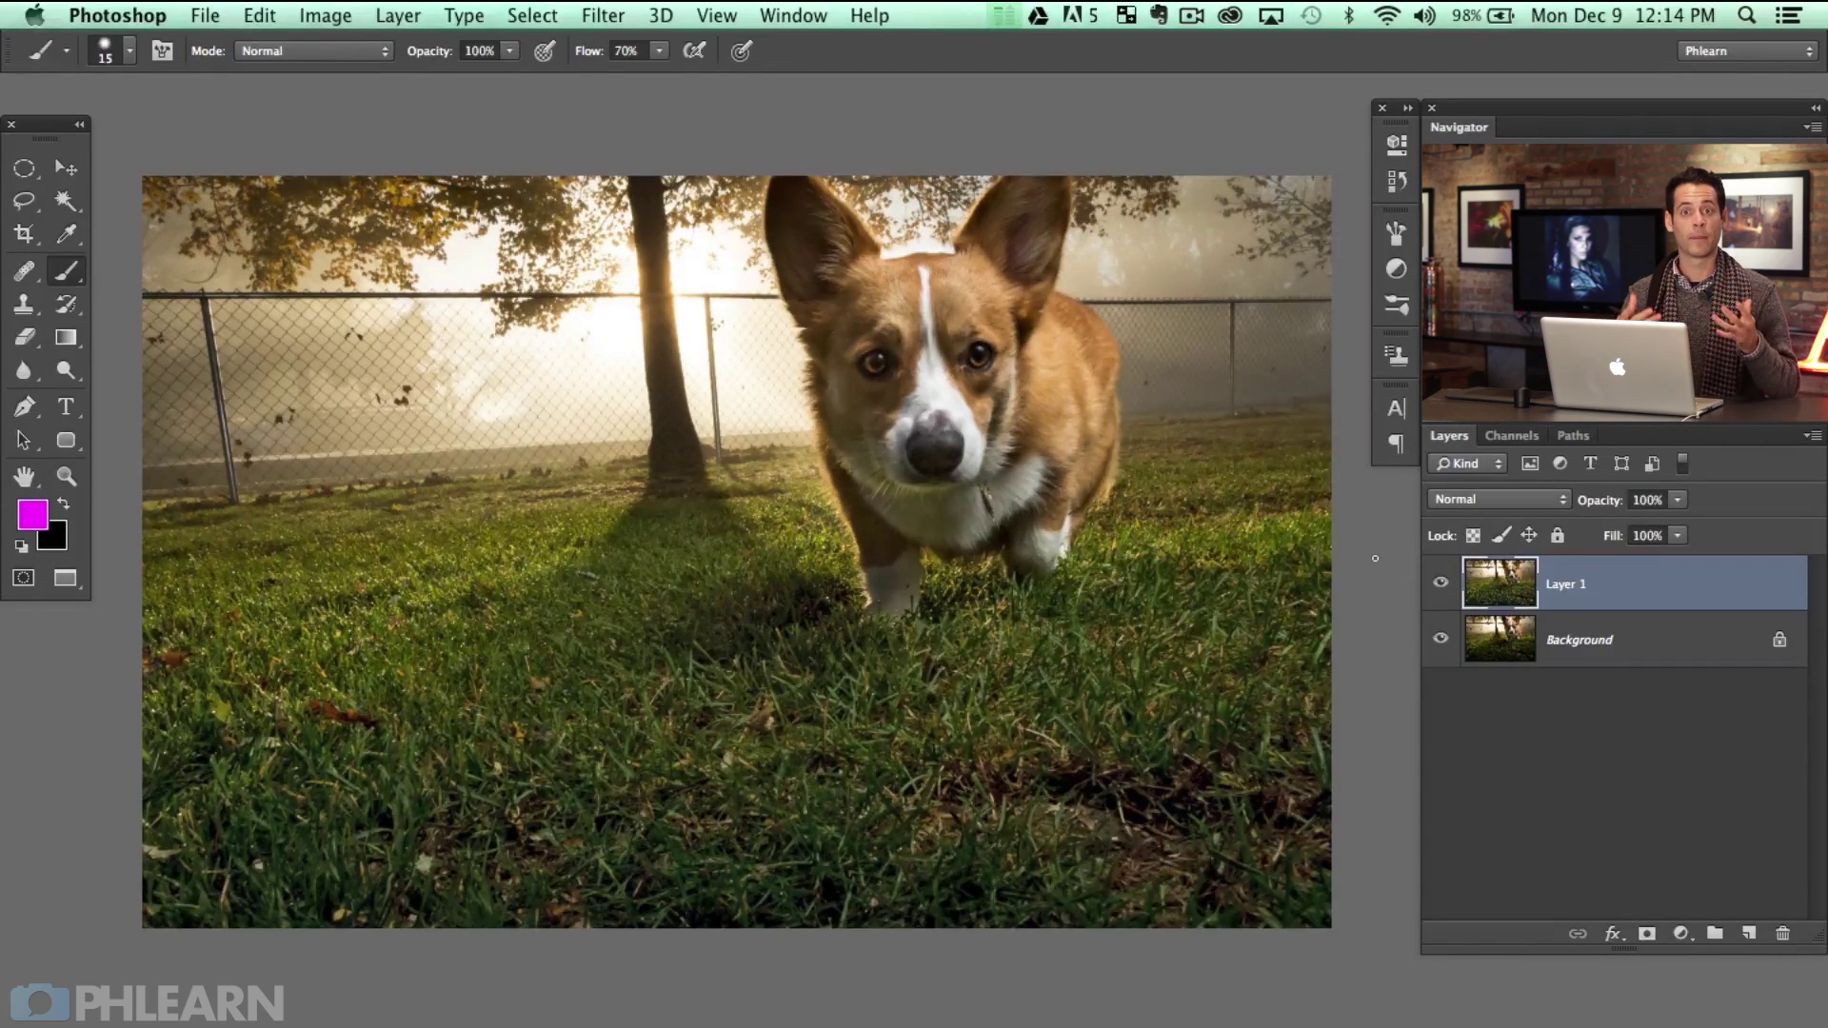
left_click(1440, 587)
left_click(1440, 587)
left_click(1439, 587)
left_click(1439, 588)
Add a Curves adjustment layer and raise the red channel's midtones from input 124 to output 144
scroll(942, 694, "up", 3)
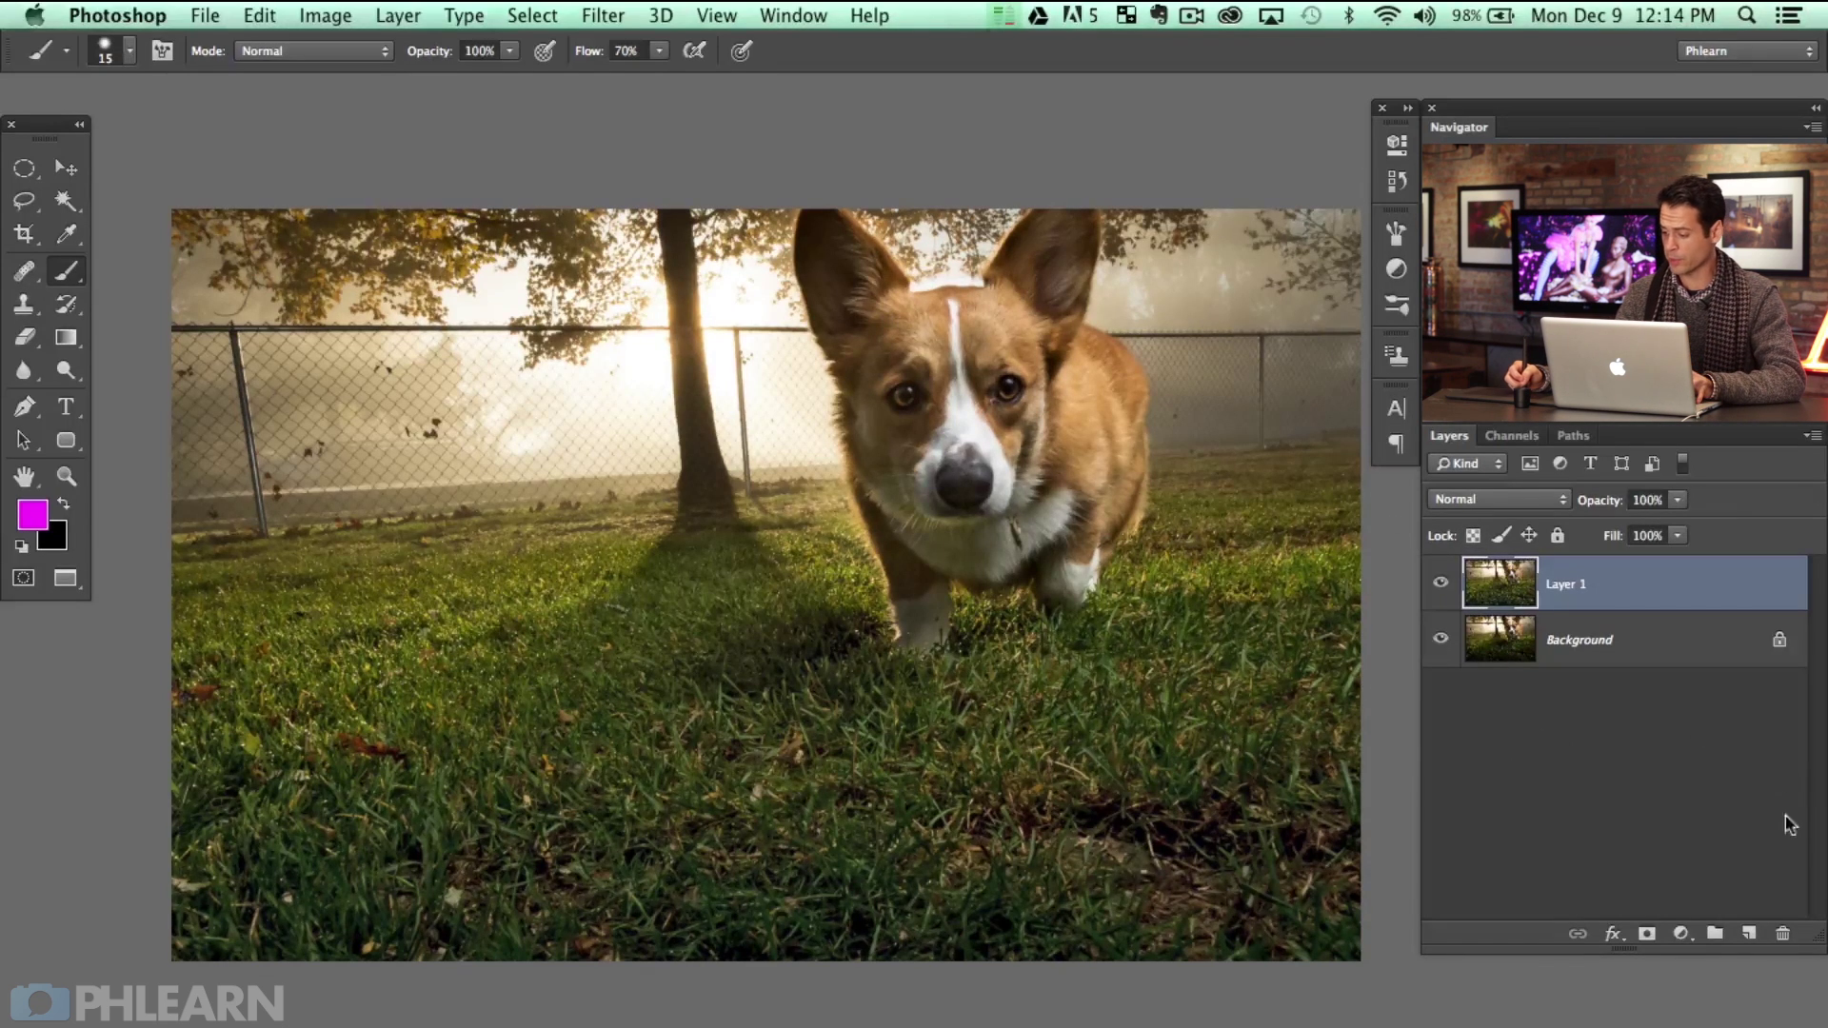
left_click(1682, 936)
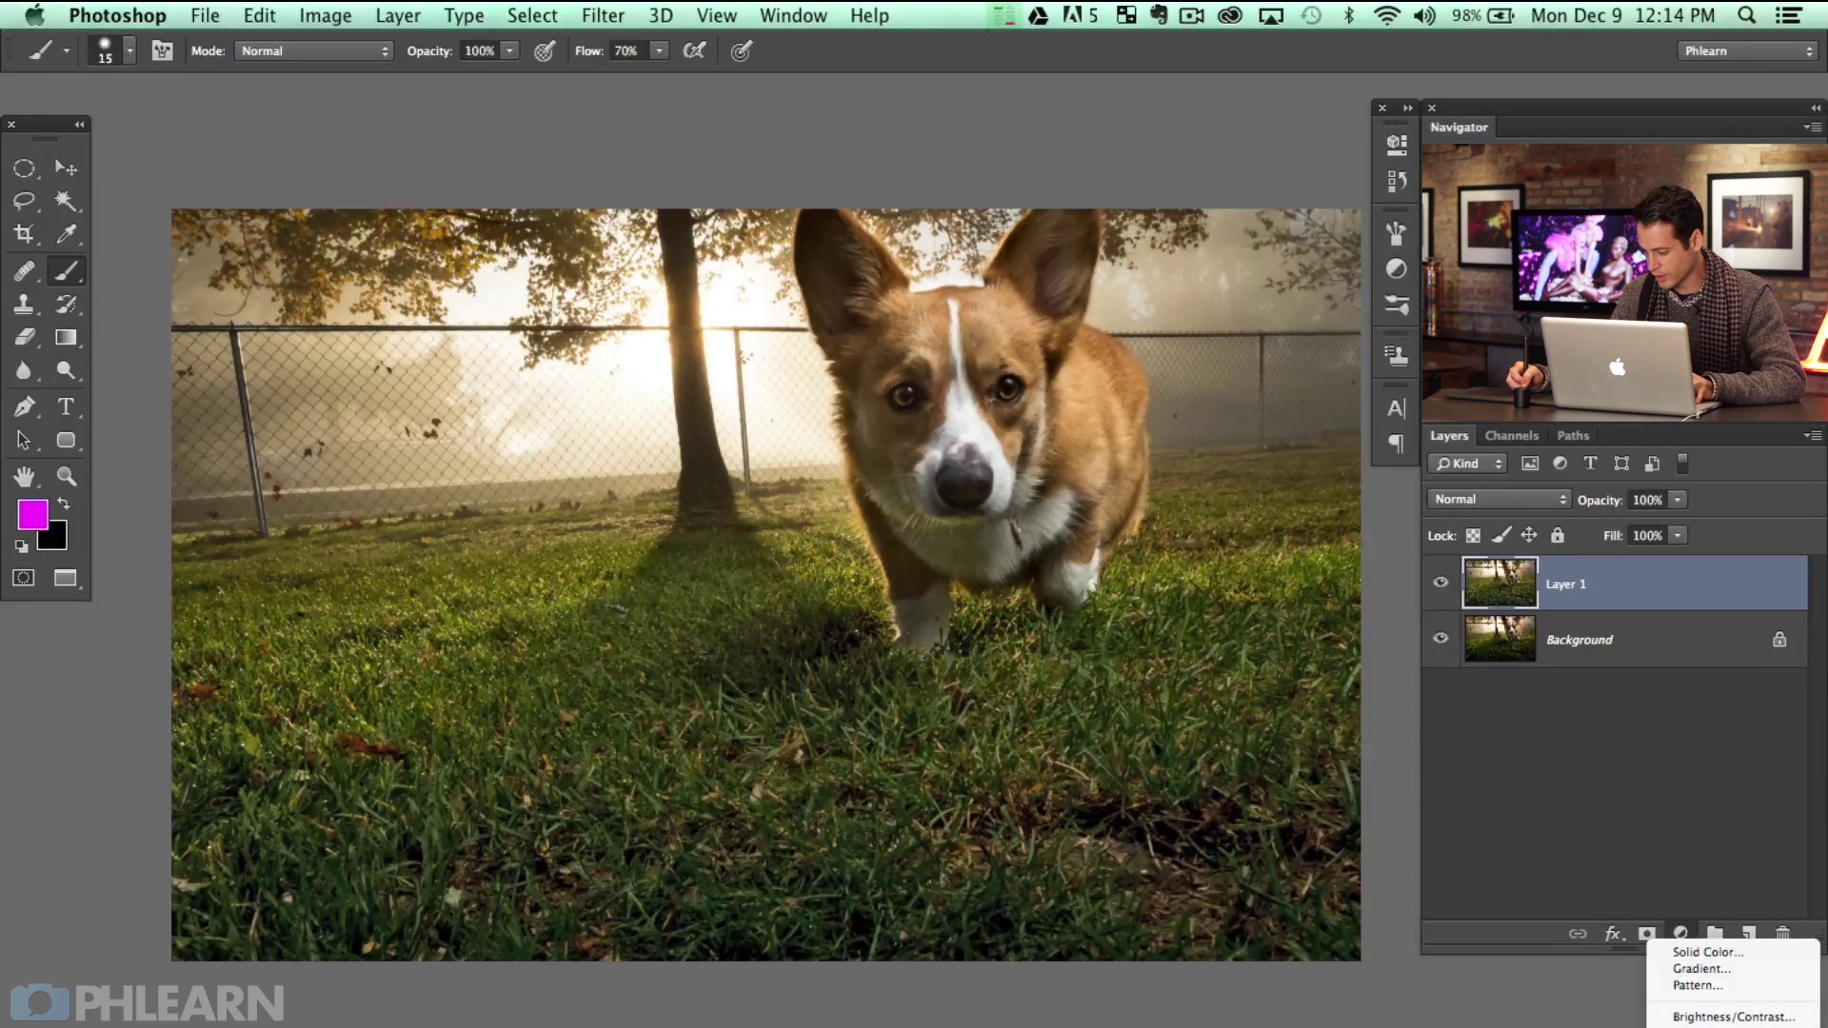
left_click(1714, 1023)
left_click(1180, 234)
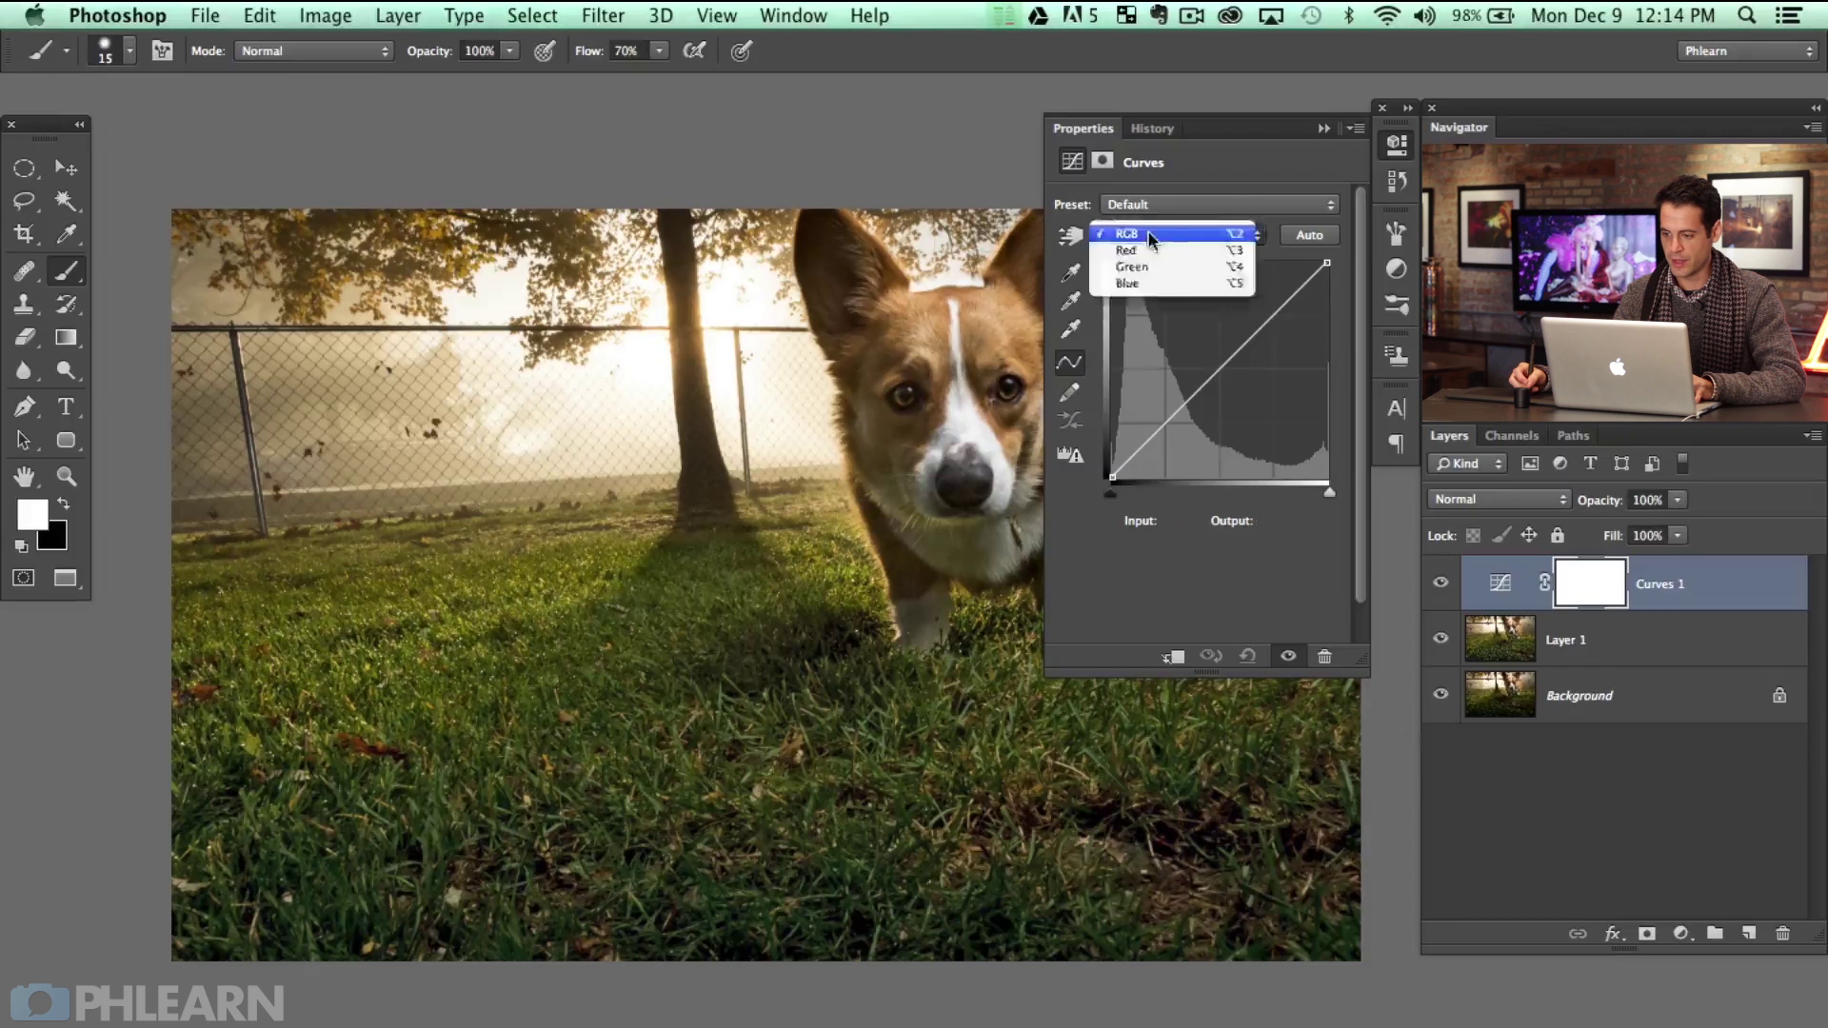
left_click(1171, 249)
left_click(1218, 371)
left_click_drag(1218, 369, 1213, 353)
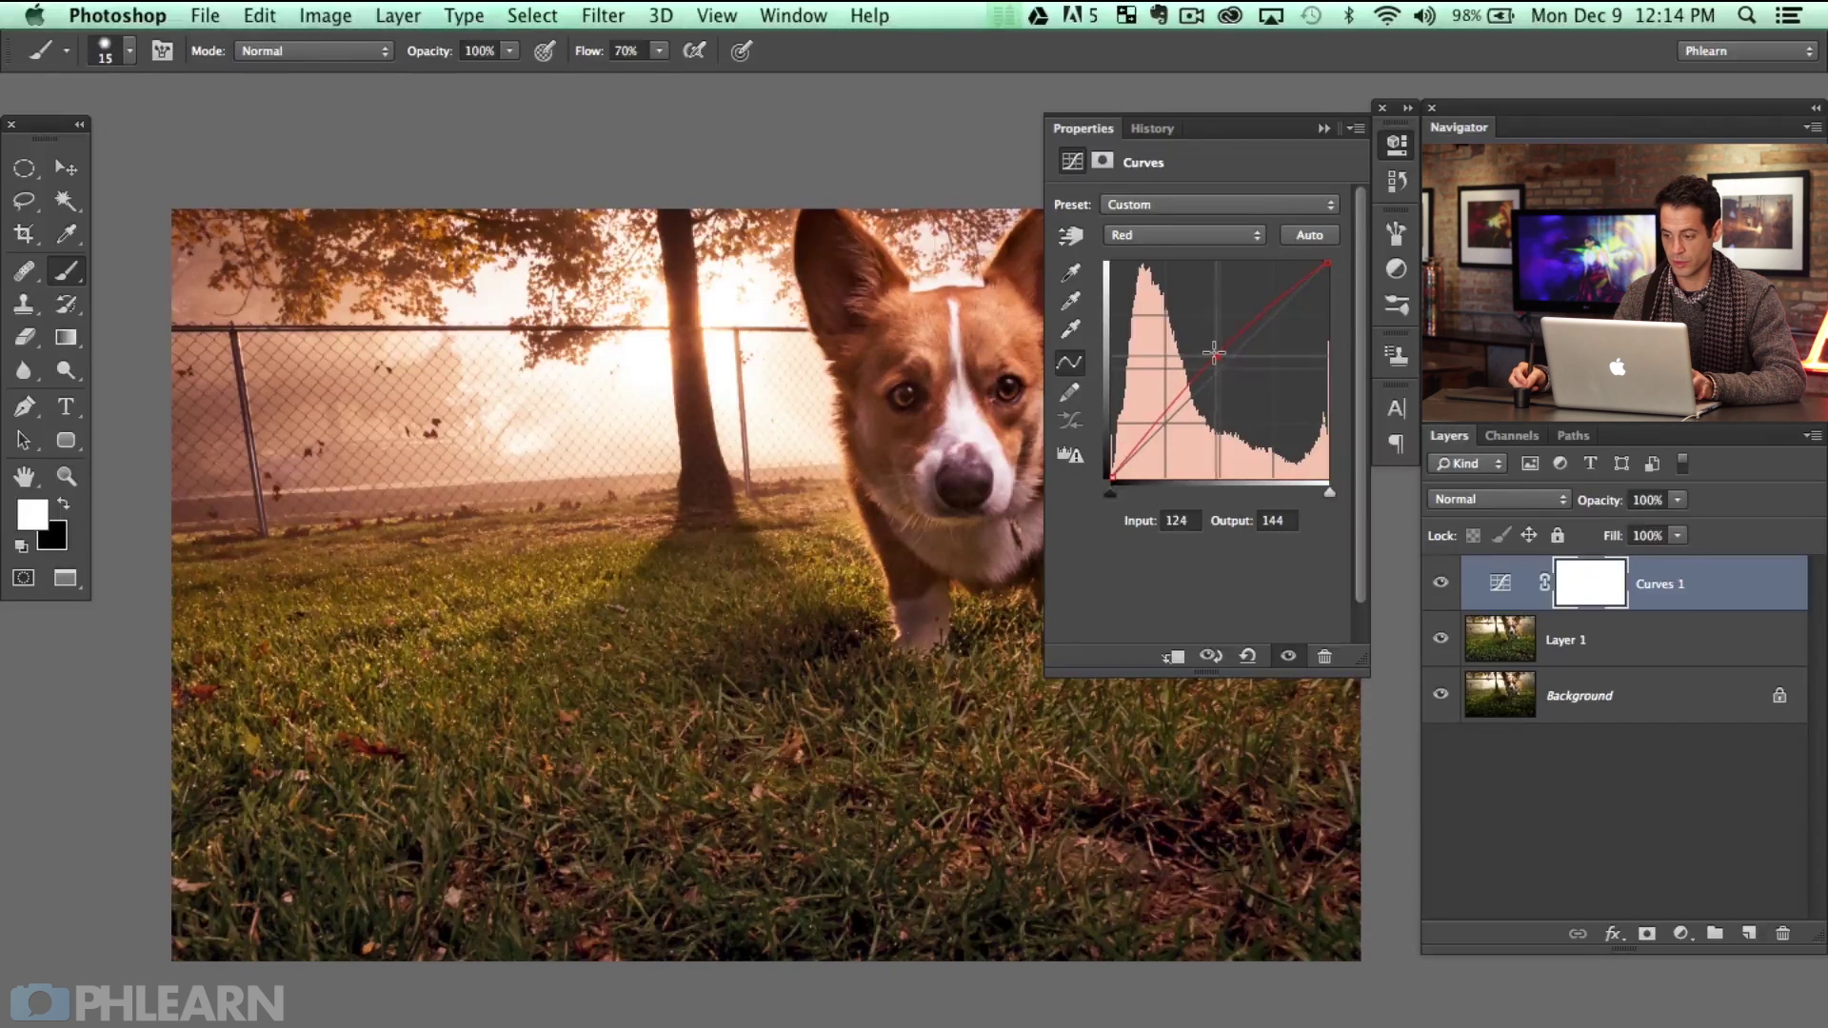
Lower the blue channel's midtones from input 145 to output 120 and collapse the curve settings
left_click(1159, 240)
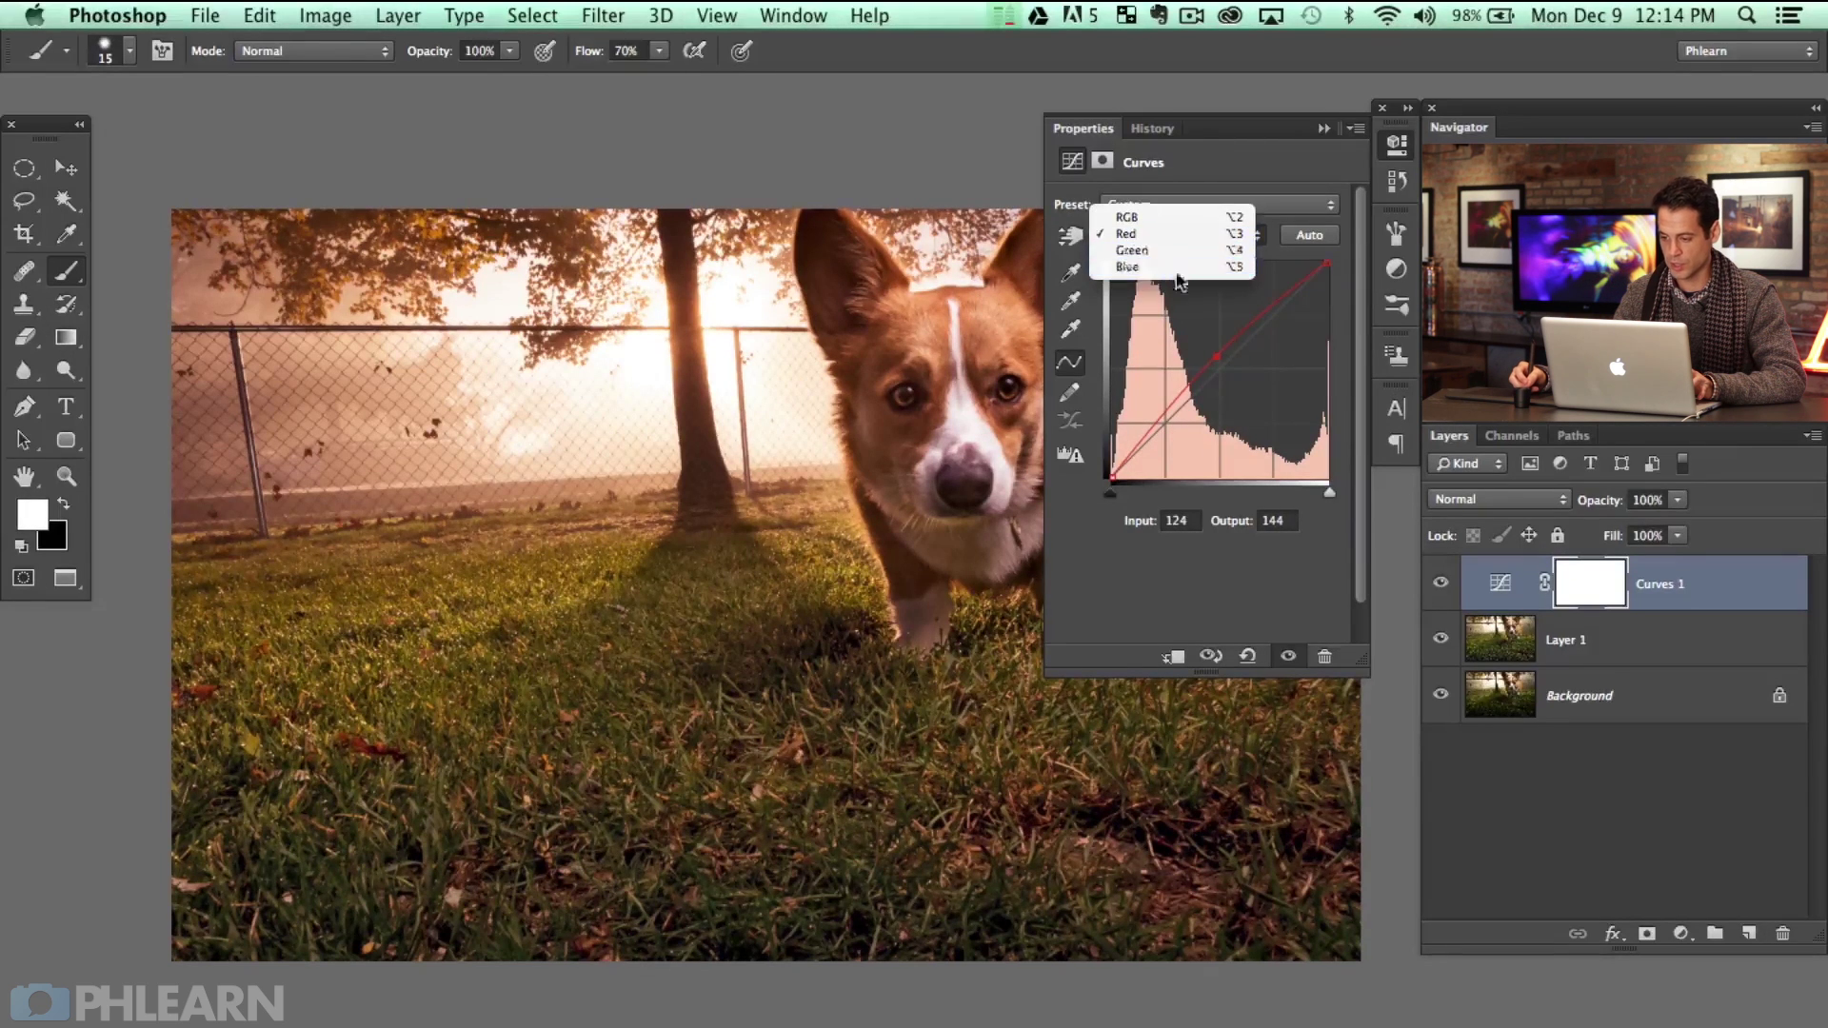
left_click(1156, 263)
left_click_drag(1233, 357, 1234, 377)
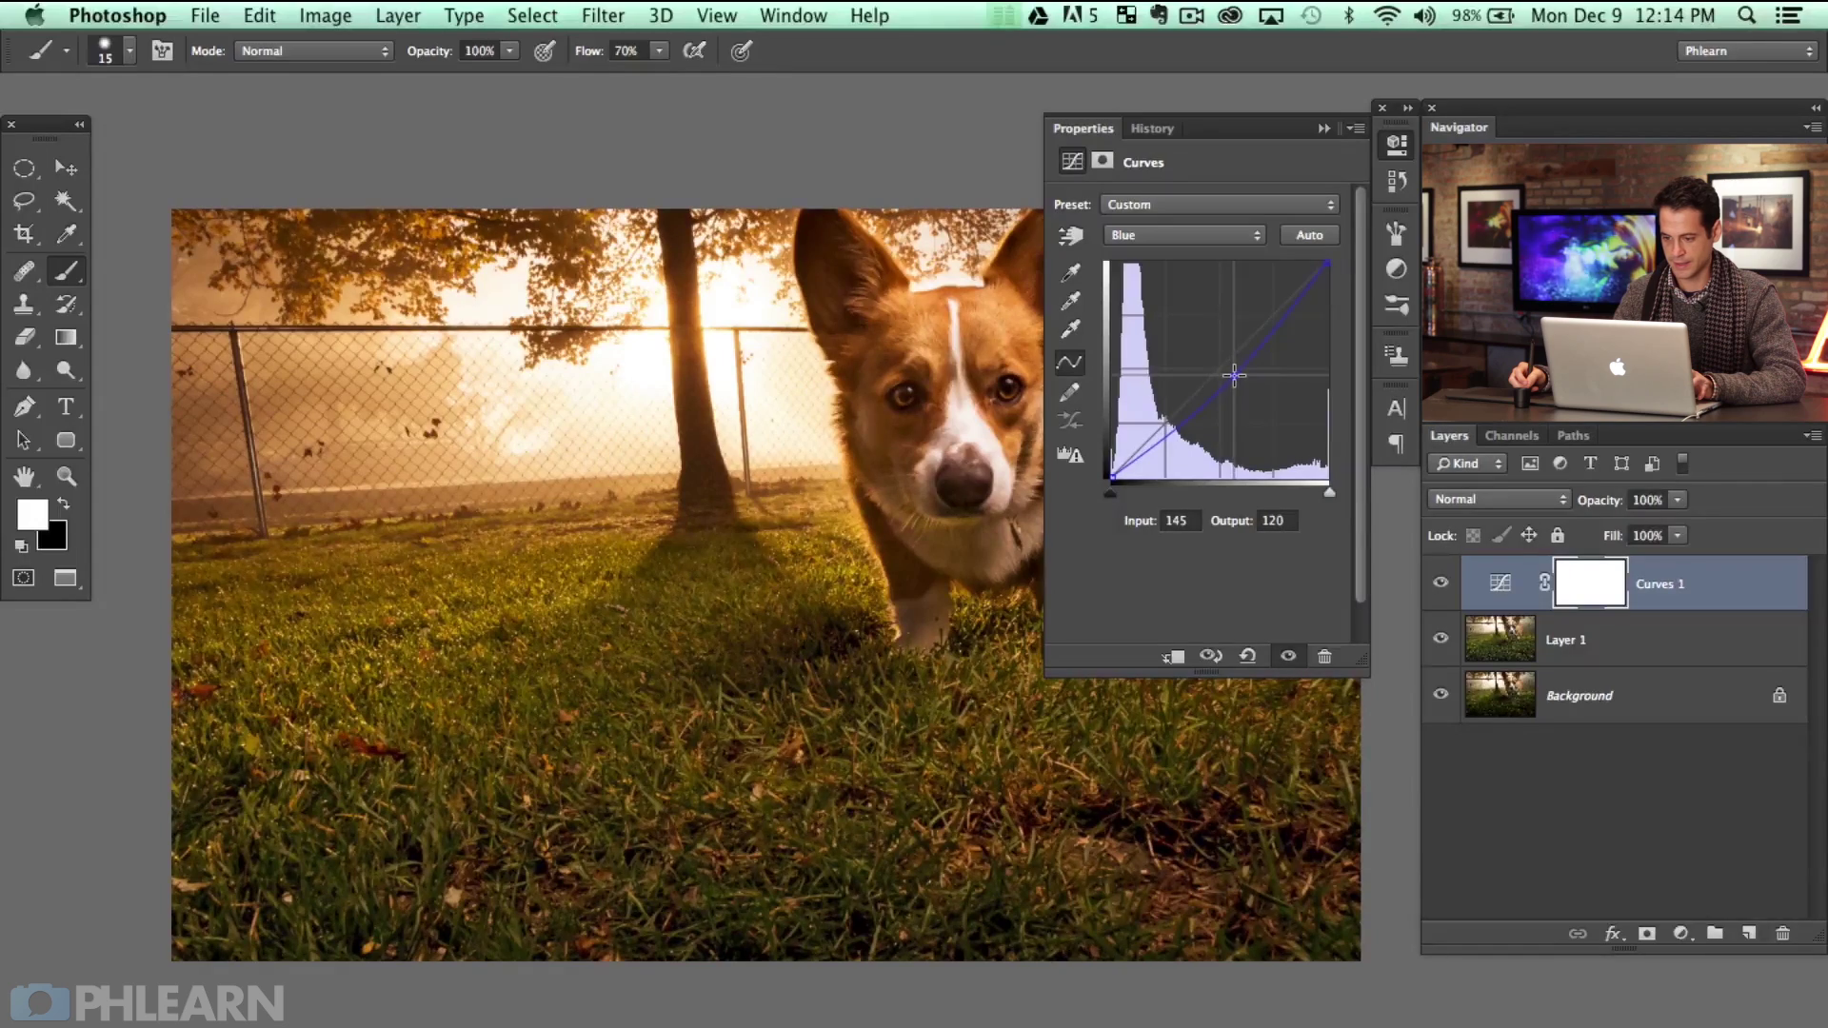
left_click(1395, 145)
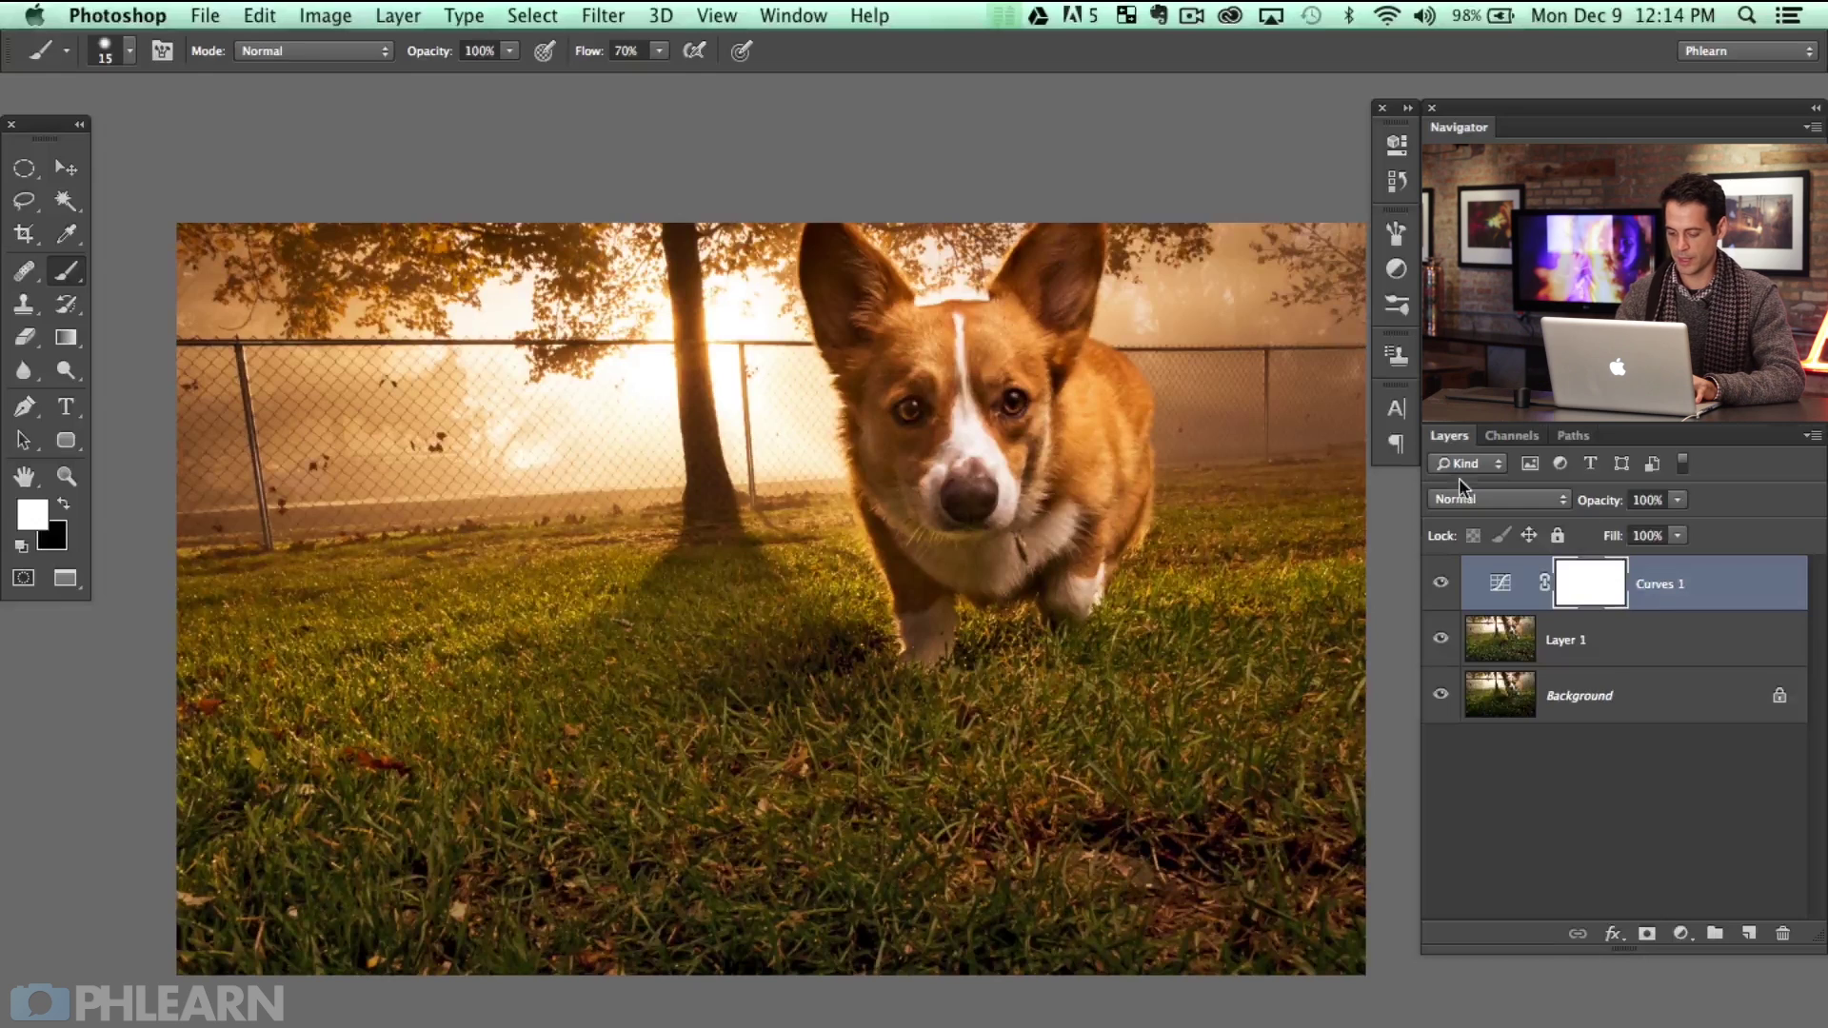
Invert the Curves 1 layer mask to black and ready the Gradient tool with the Foreground to Transparent preset
key("super+i")
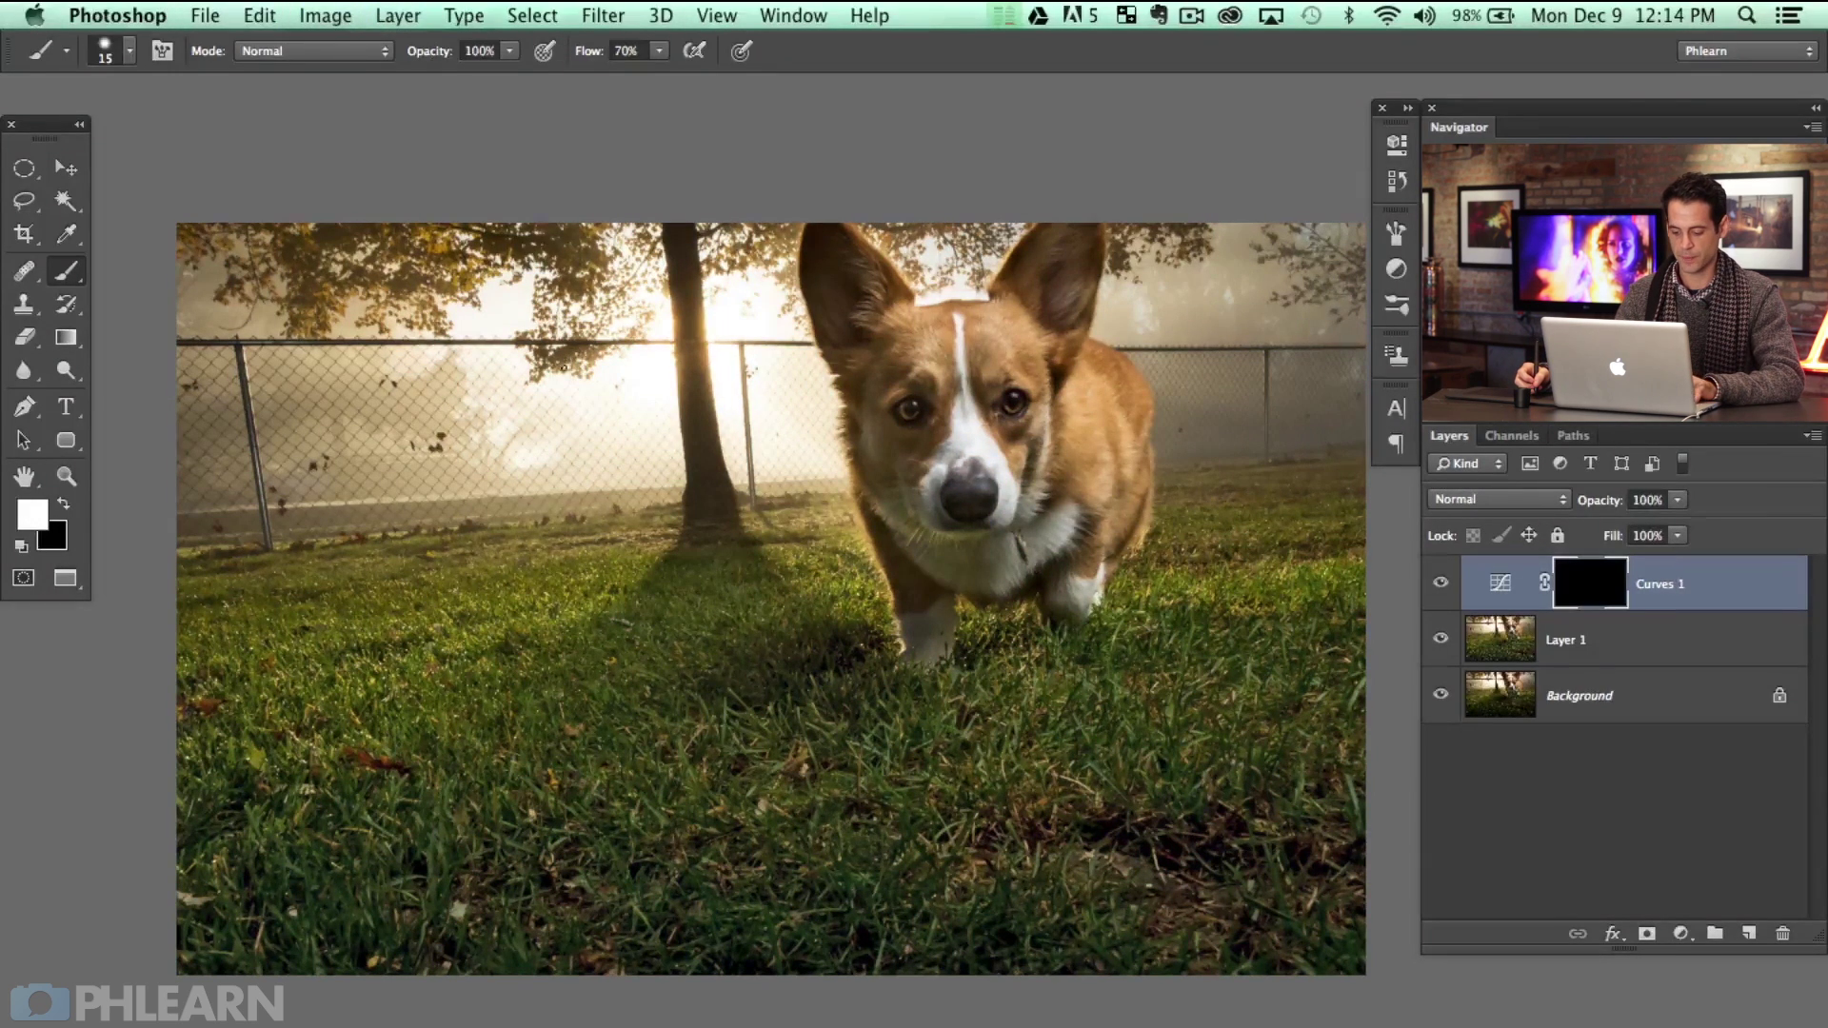
key("g")
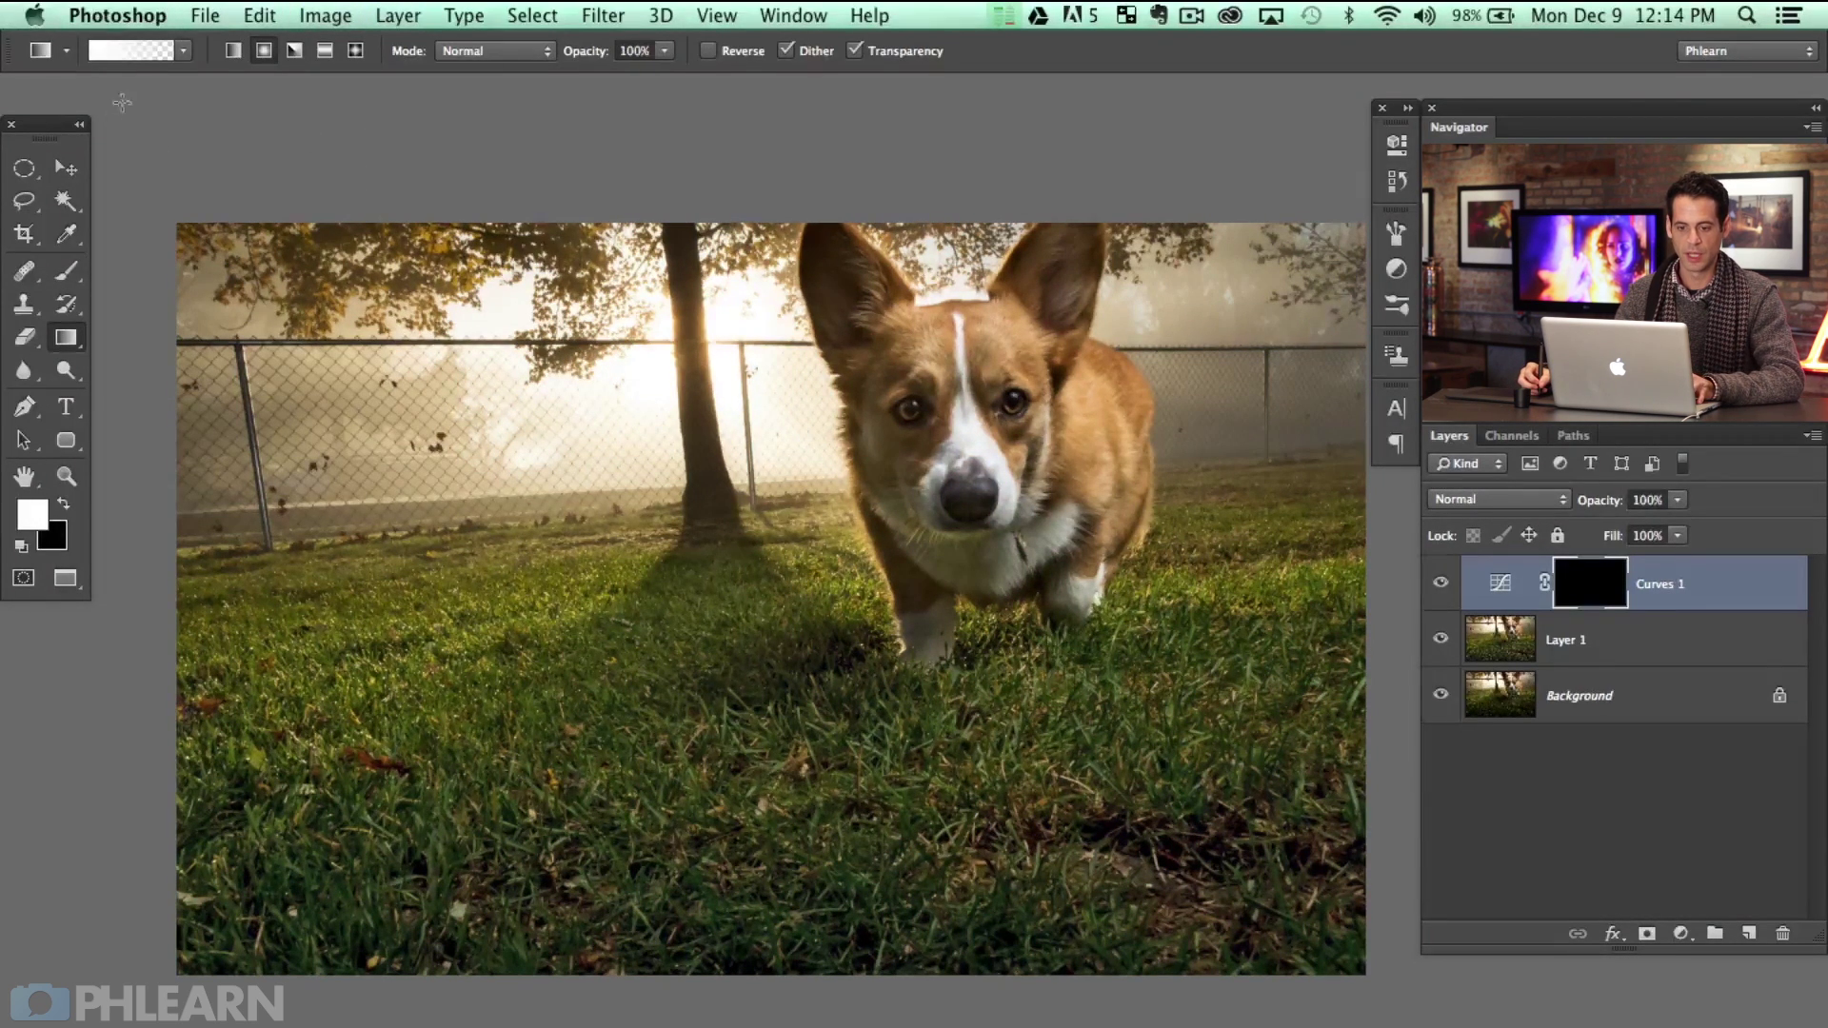
left_click(136, 57)
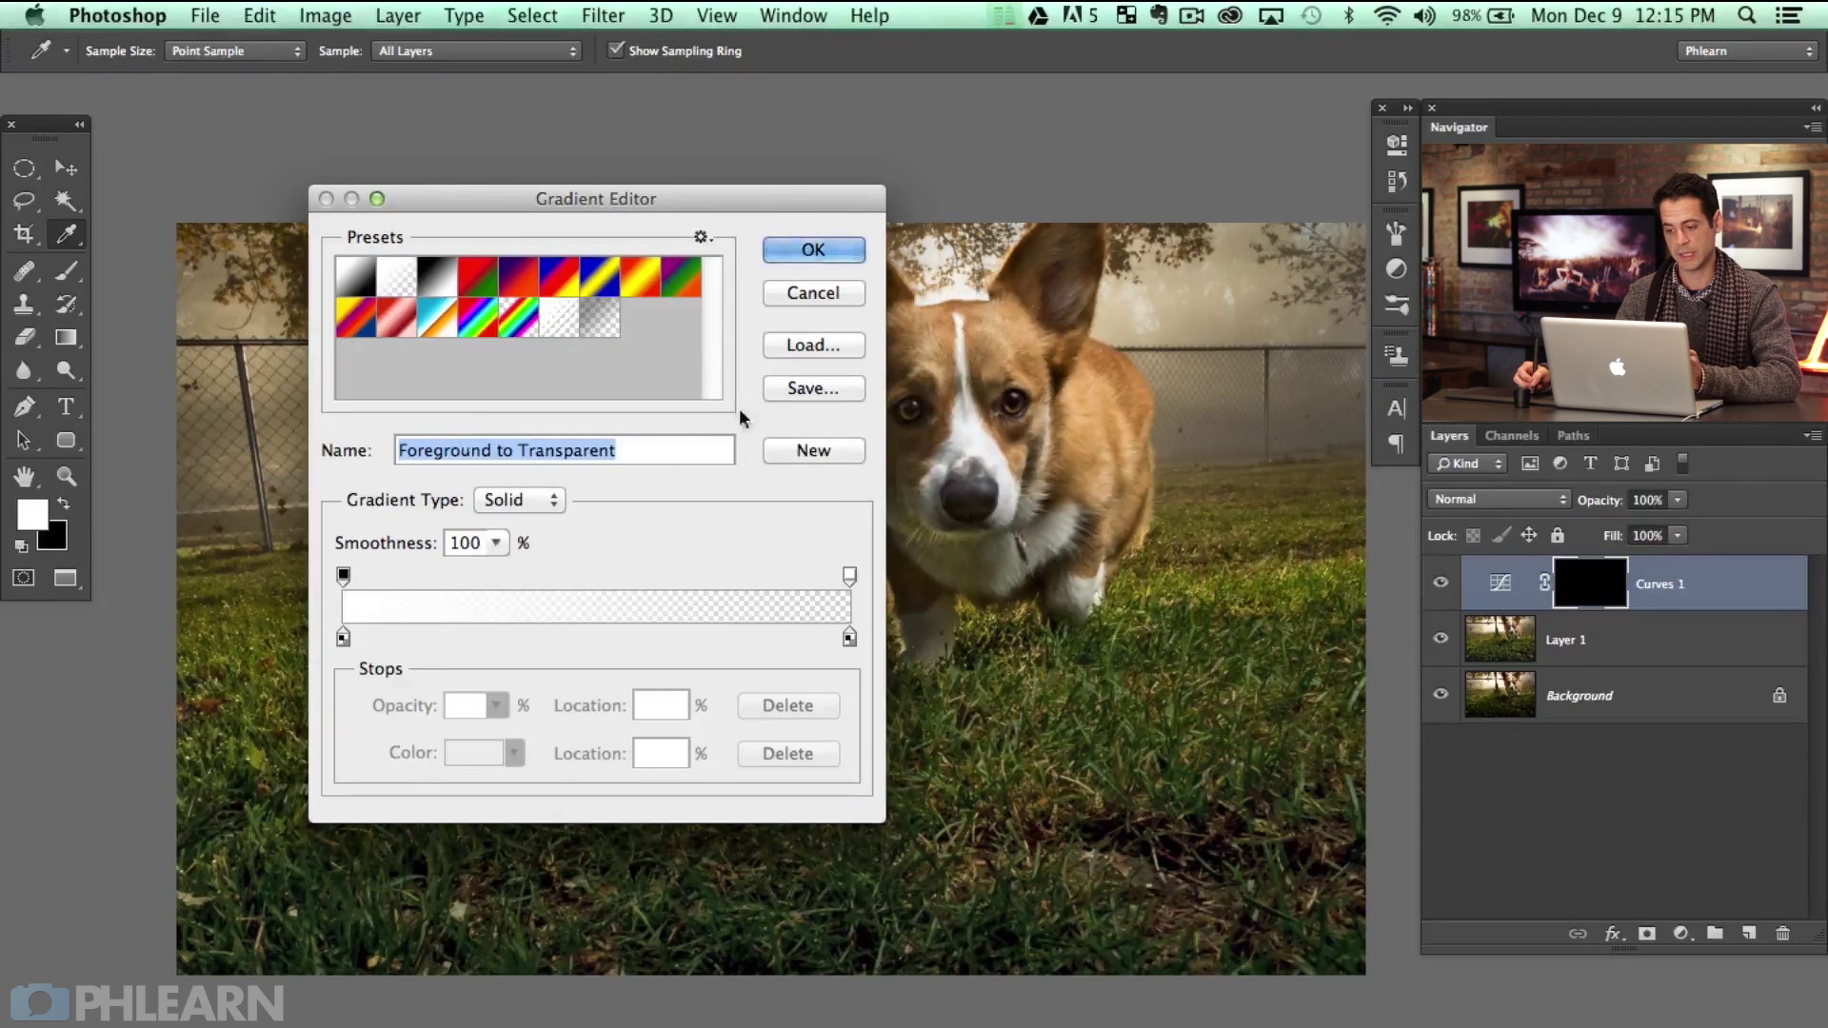
left_click(812, 248)
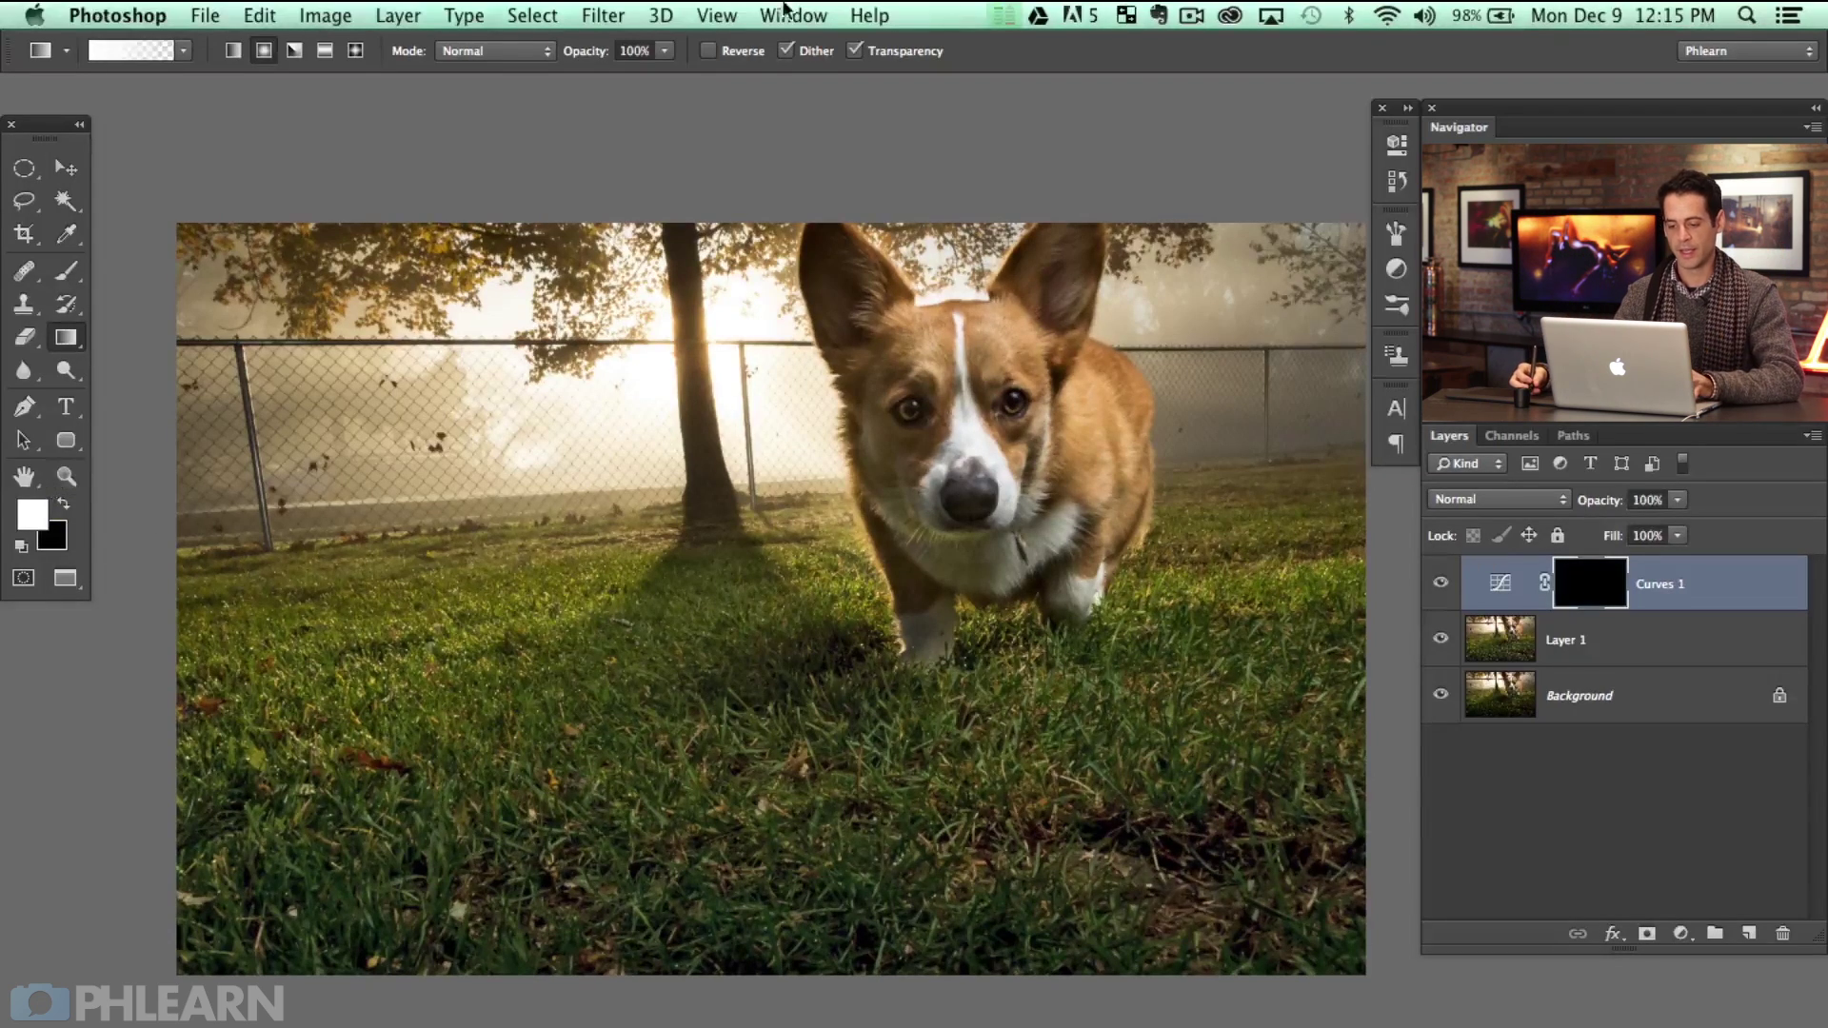
left_click_drag(677, 608, 709, 502)
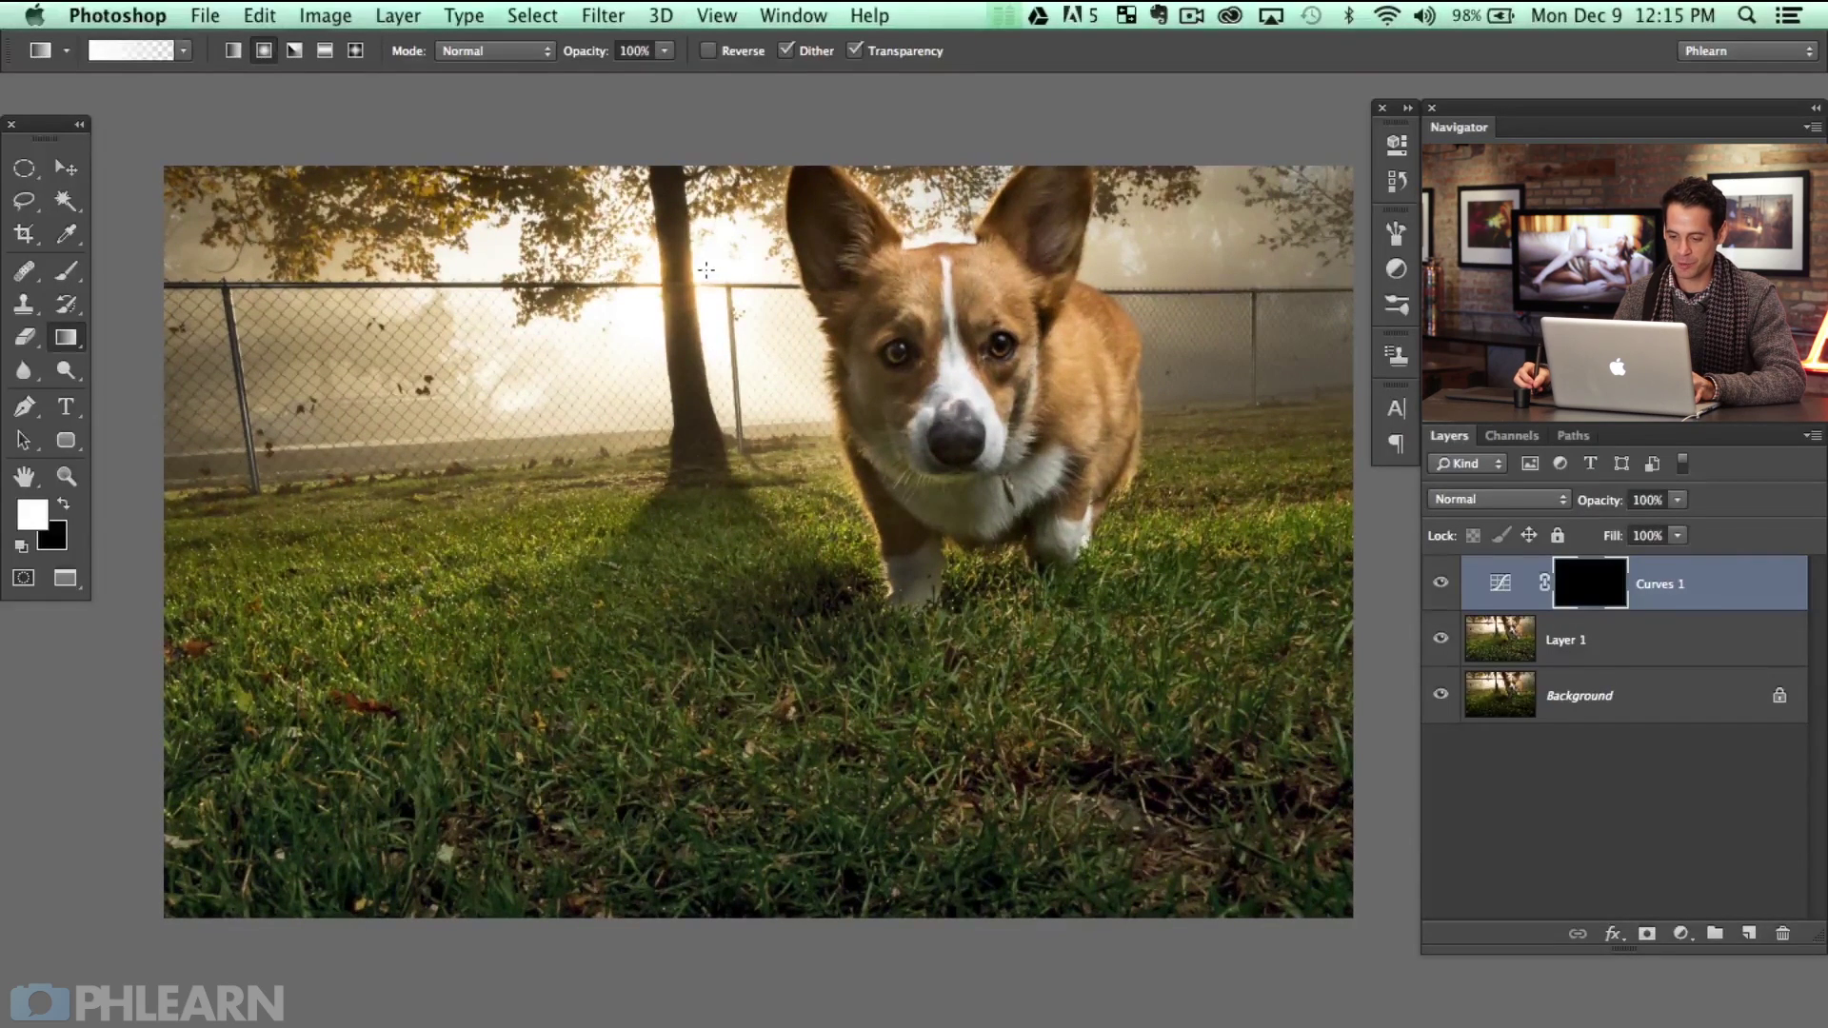
Draw a white radial gradient outward from the sun on the Curves 1 mask and view the mask on its own
left_click_drag(314, 585, 196, 678)
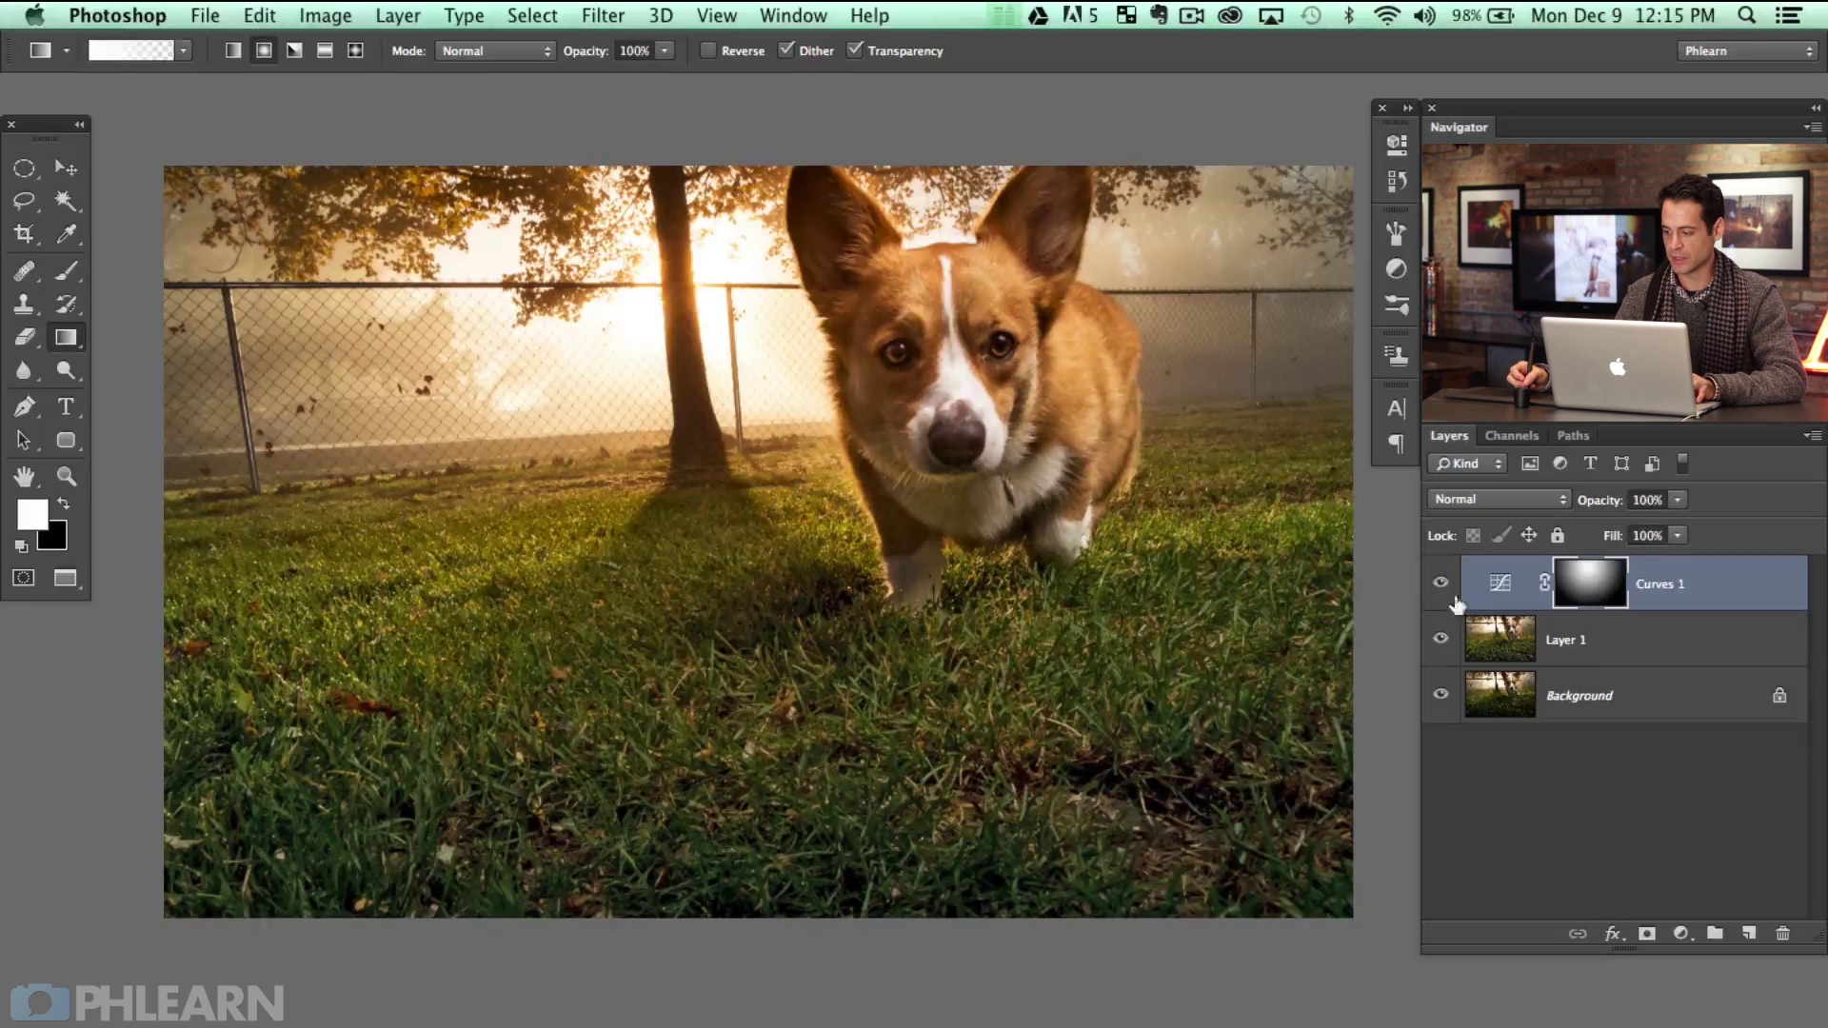
left_click(1584, 584, "alt")
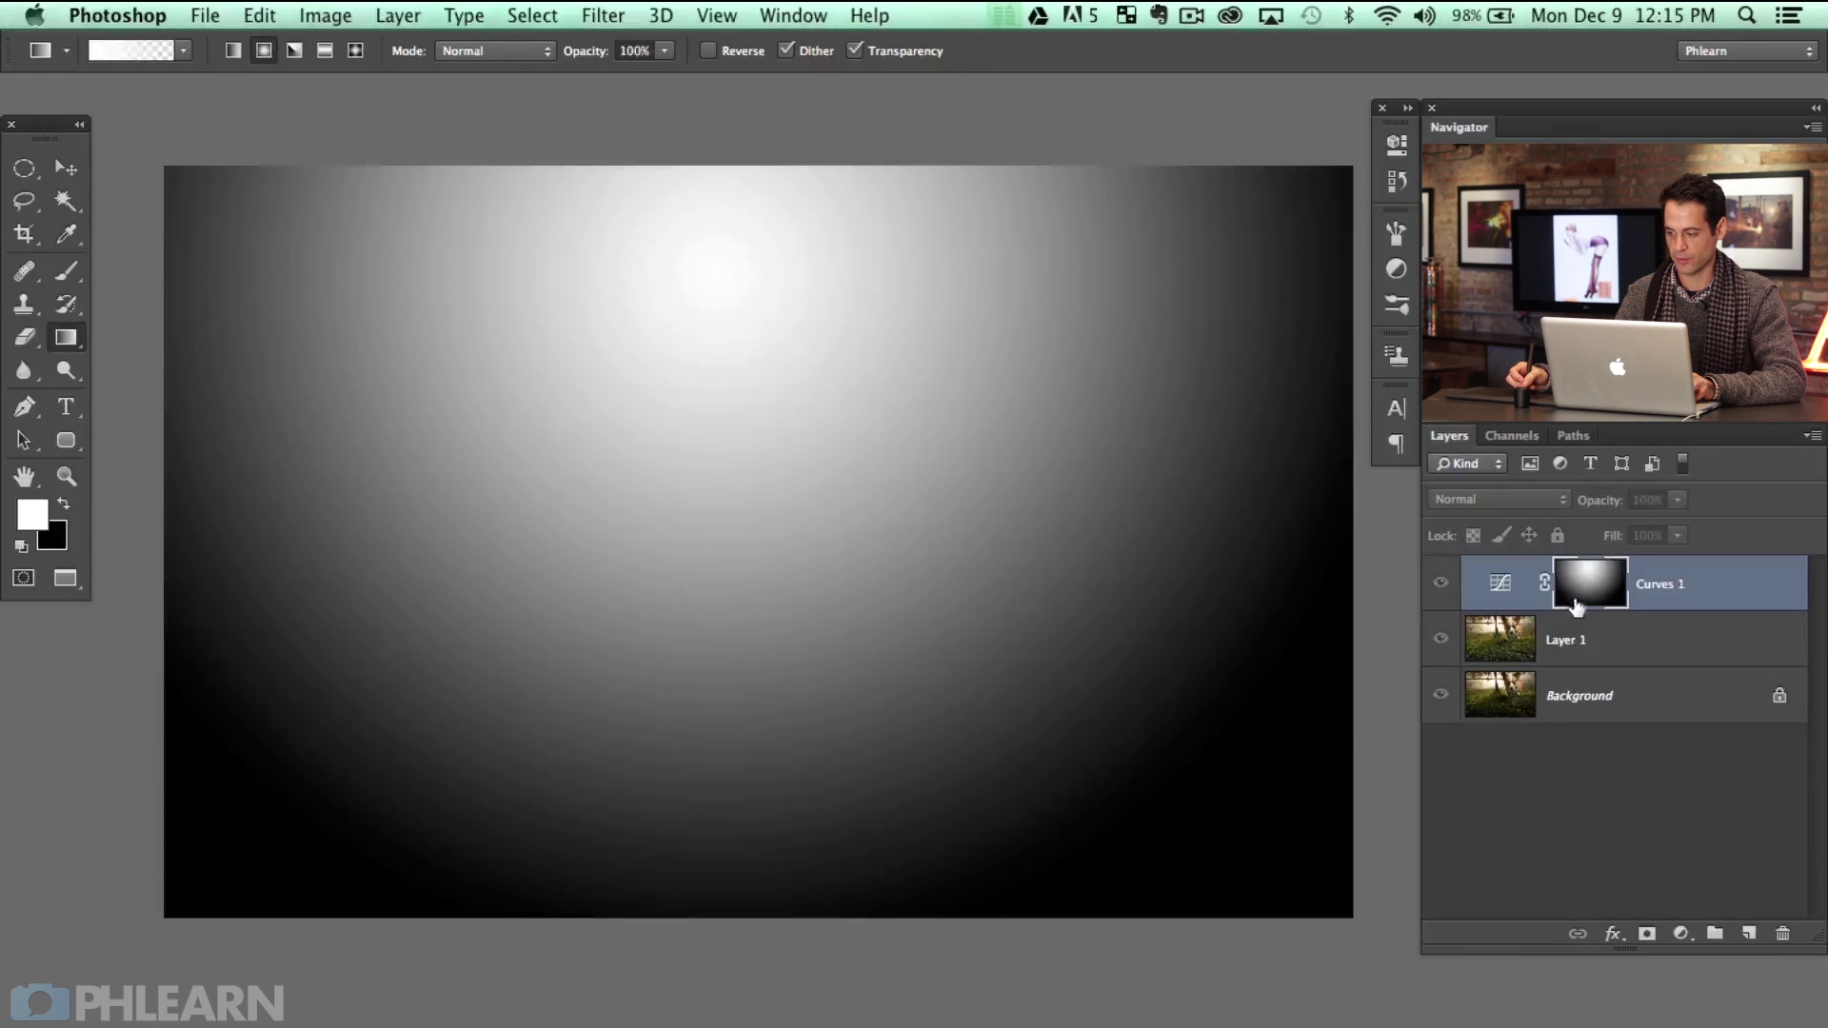
left_click(1594, 584, "alt")
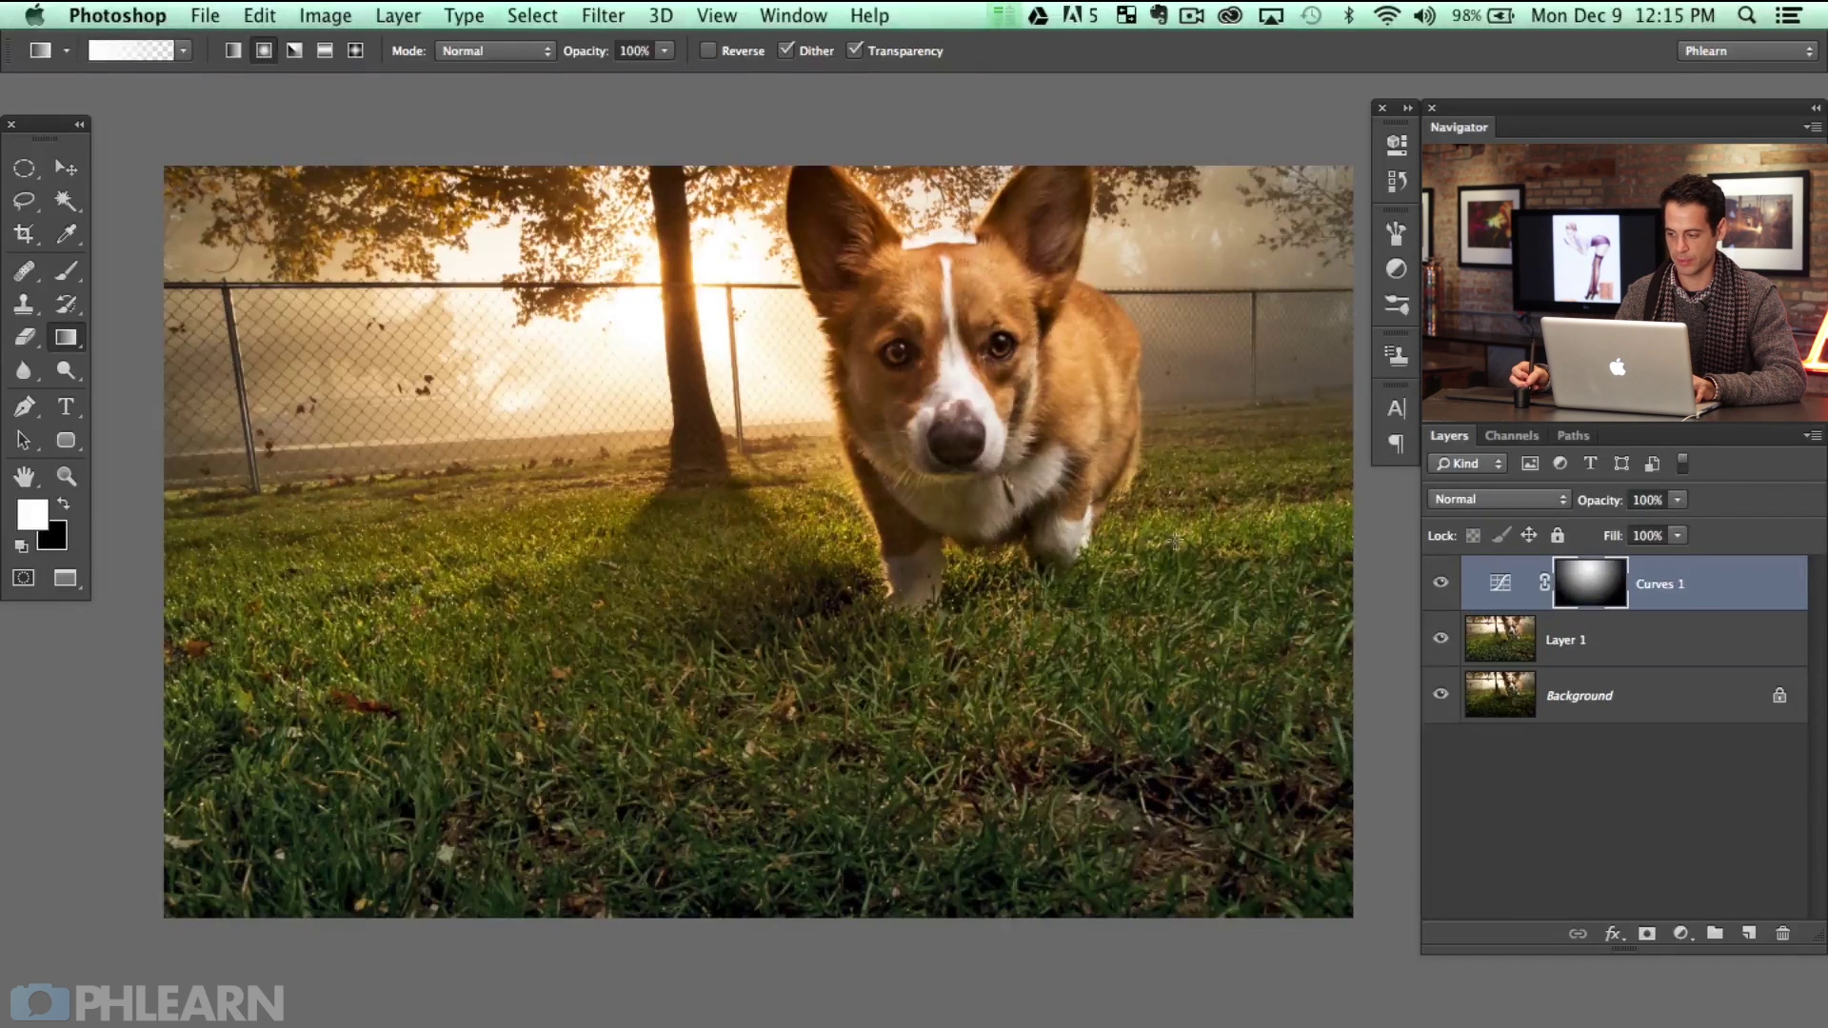
Refill the Curves 1 mask with black and try smaller and larger radial gradients centred on the sun
key("super+BackSpace")
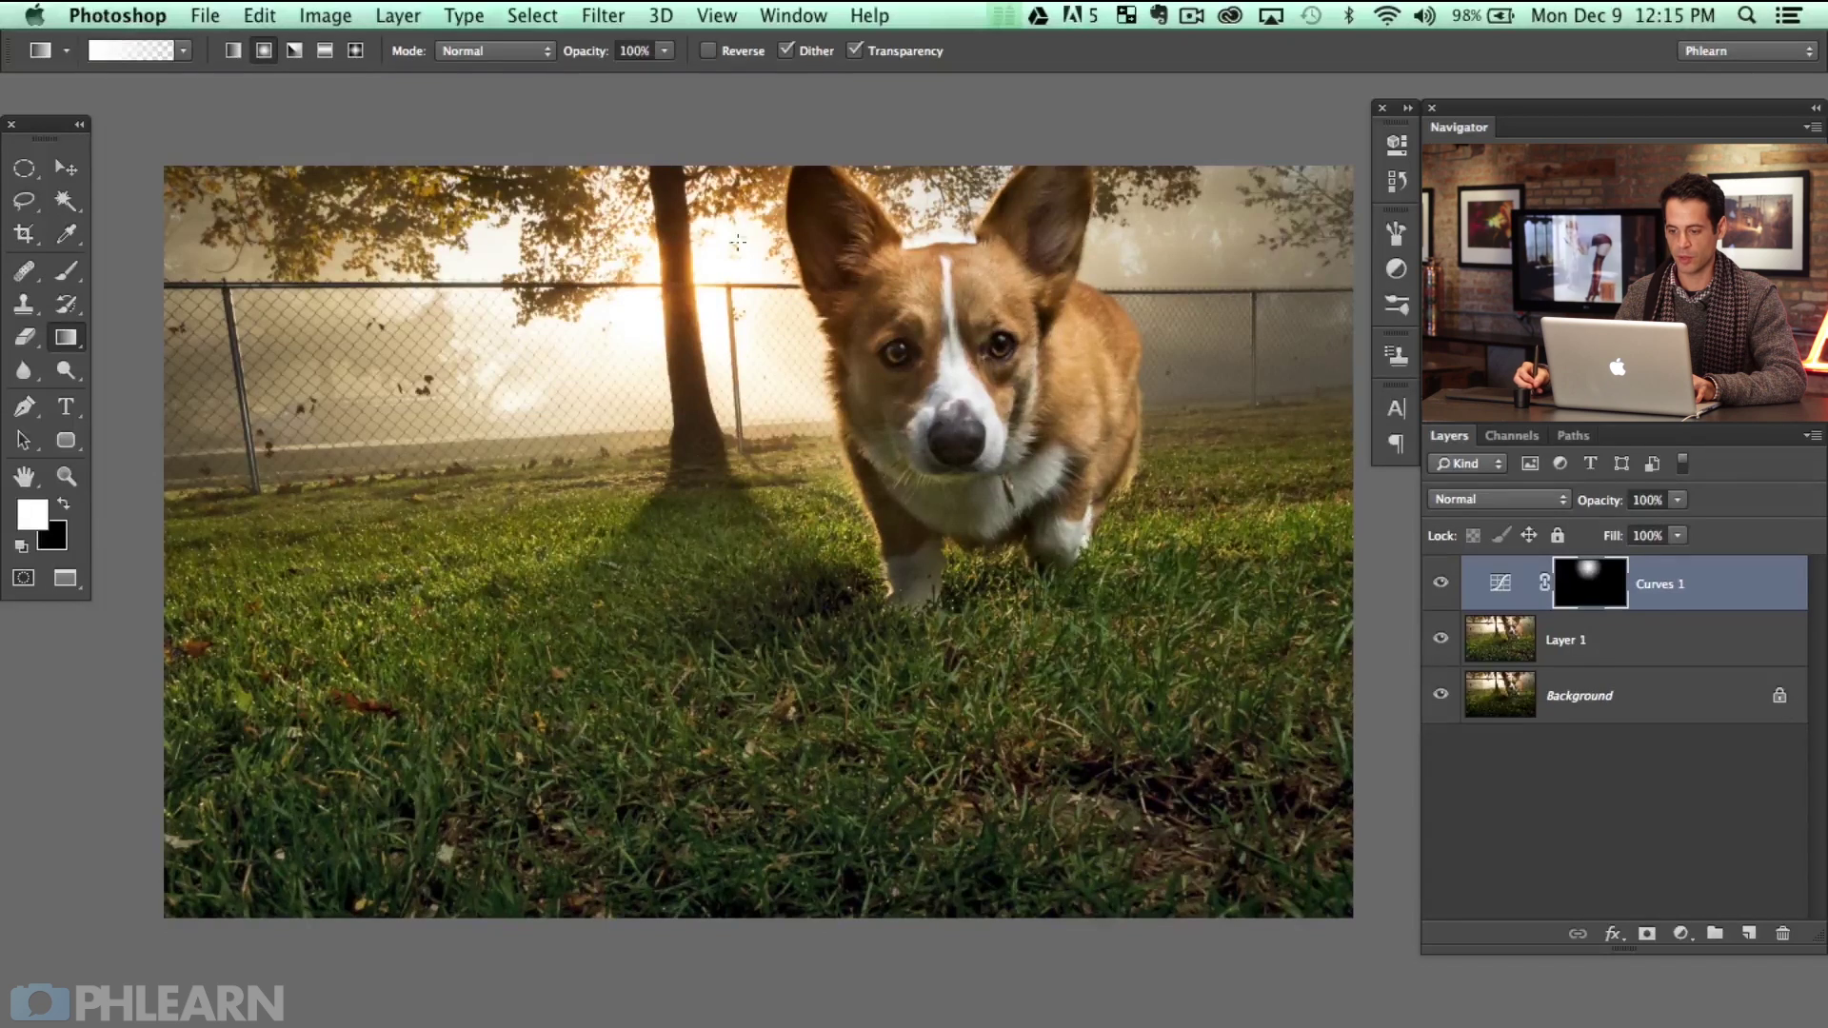
left_click(1586, 577, "alt")
left_click(1586, 577, "alt")
left_click_drag(721, 248, 301, 885)
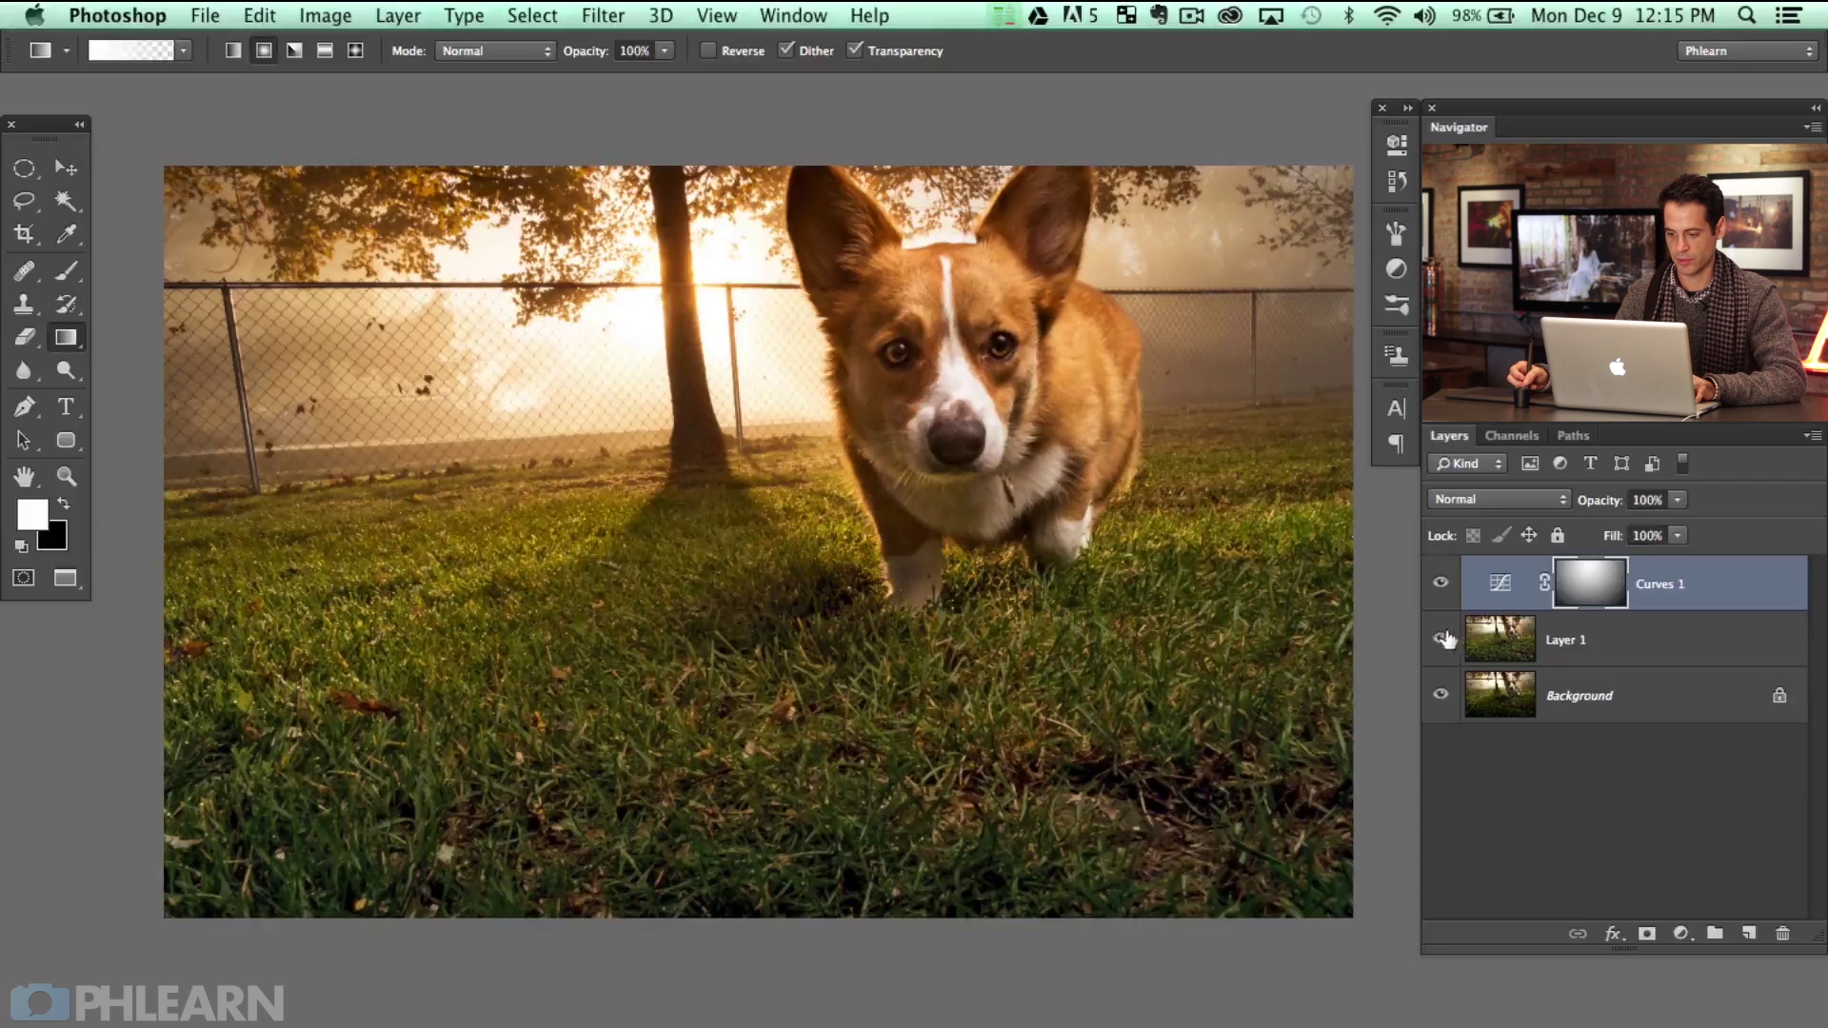
Clear the Curves 1 mask to black and redraw a large white radial gradient from the sun, fading out across the lower grass
key("super+BackSpace")
left_click_drag(331, 709, 456, 666)
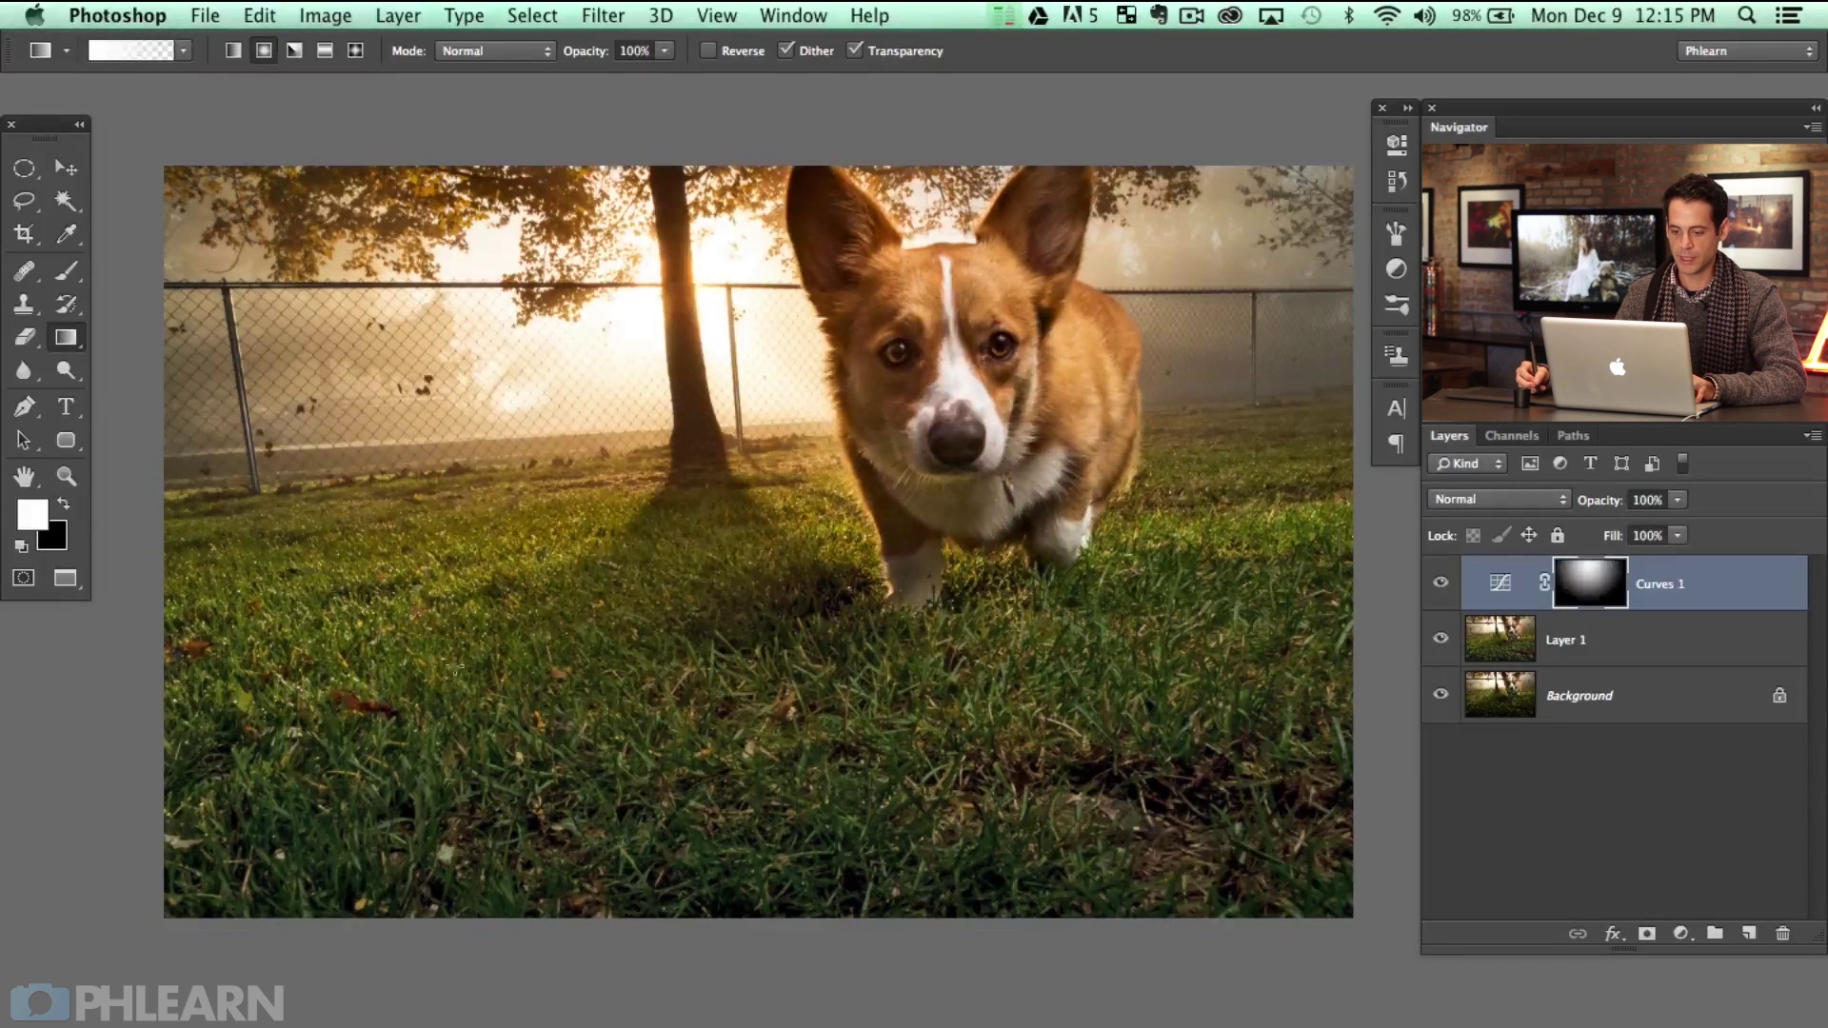
key("super+BackSpace")
left_click_drag(632, 393, 214, 747)
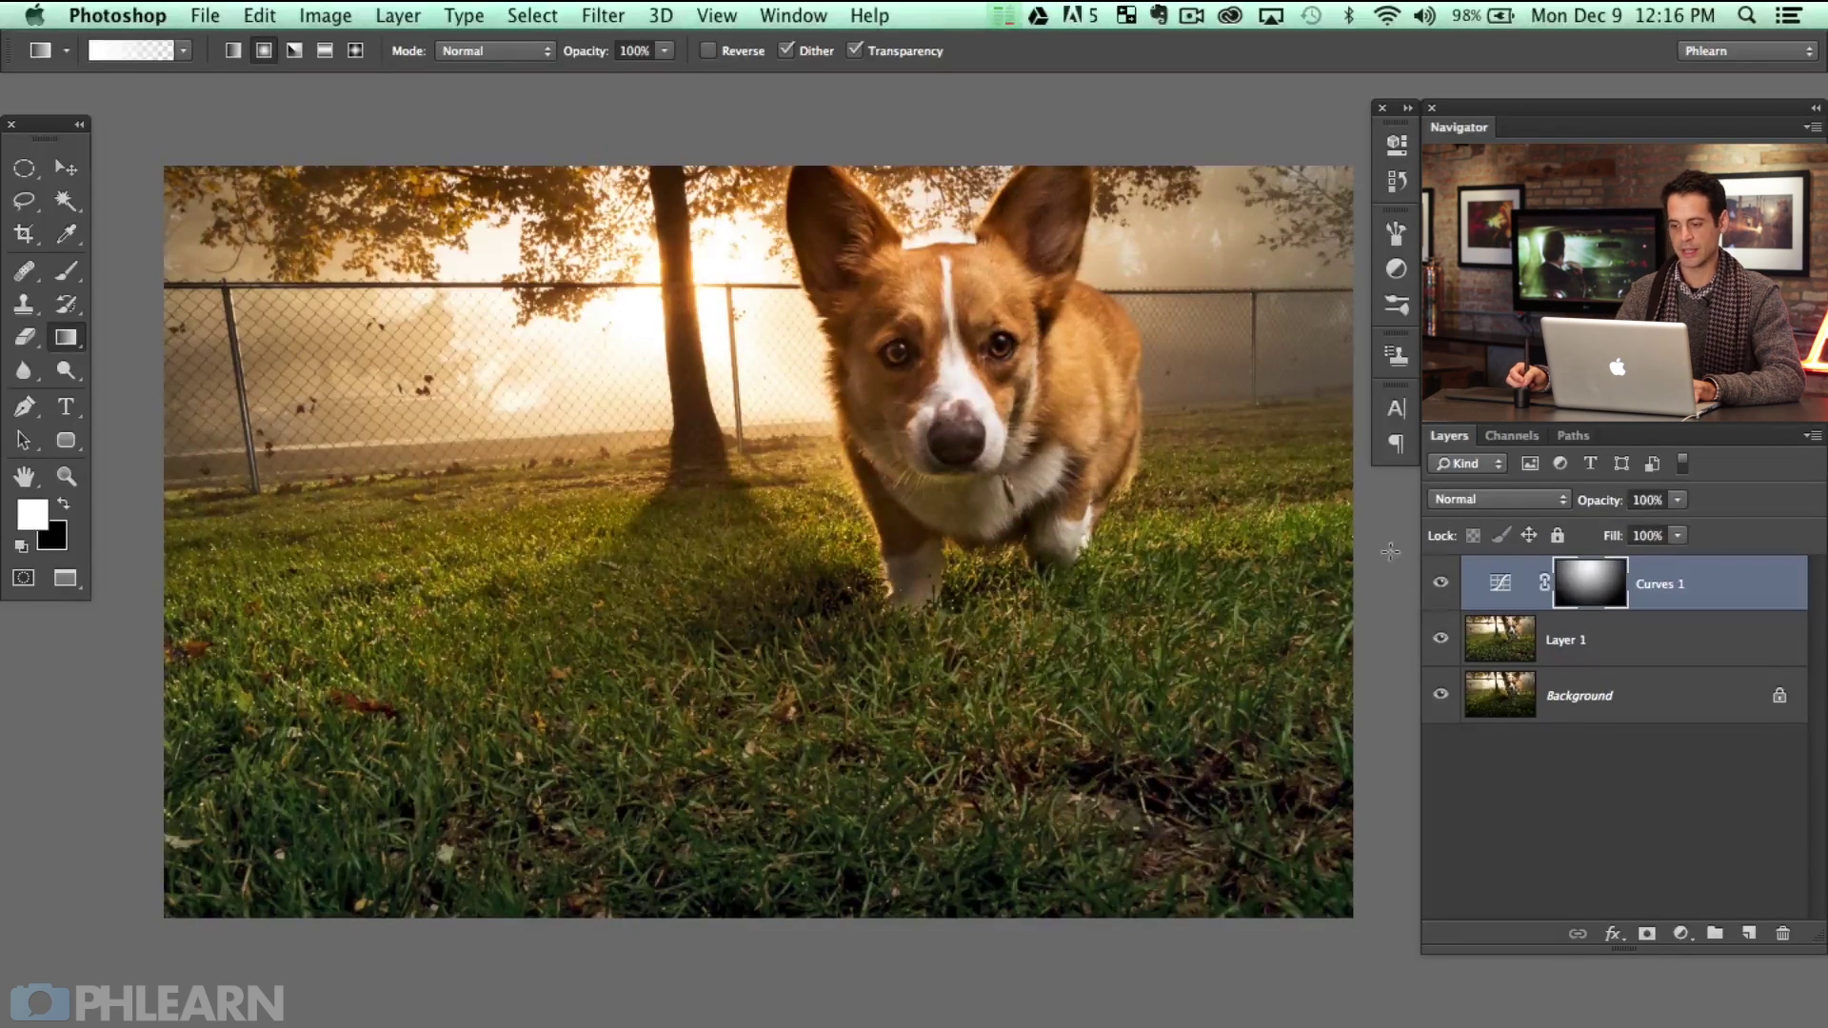
Toggle the visibility of the Curves 1 layer to compare the photo with and without the warm glow
left_click(1440, 582)
left_click(1441, 583)
left_click(1441, 583)
left_click(1440, 583)
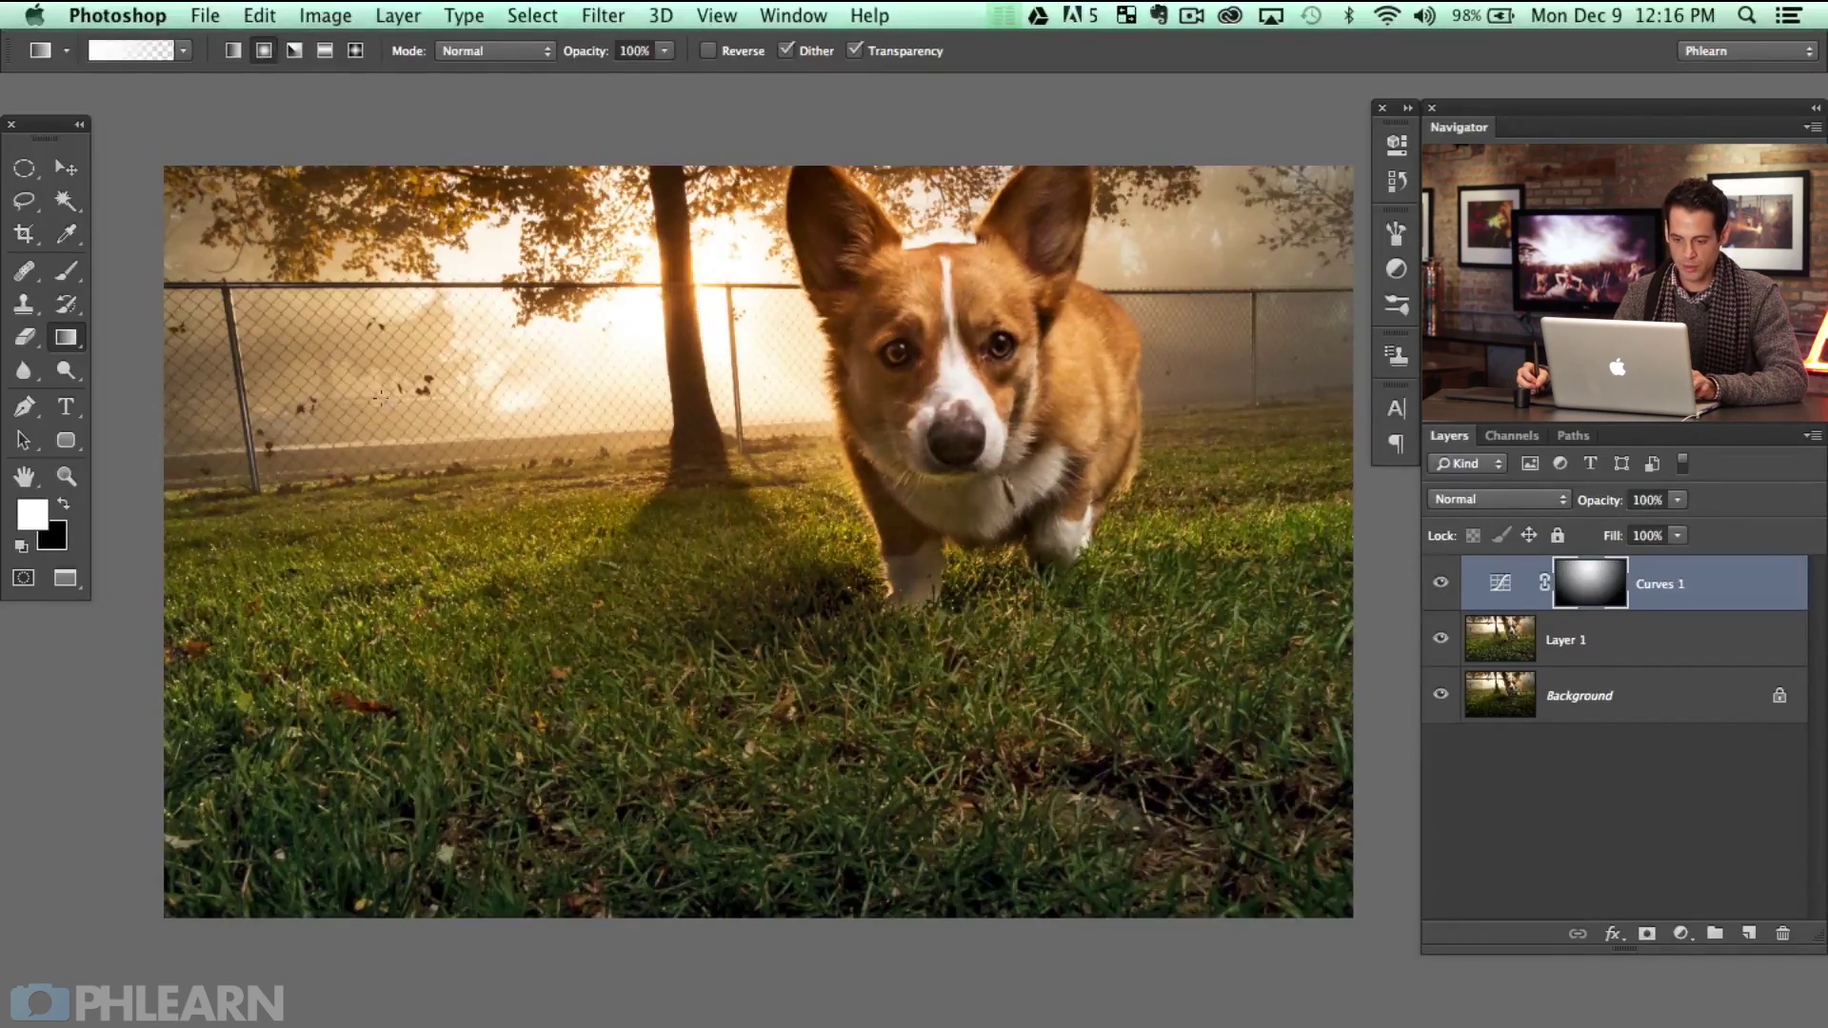
Examine the warm toning up close on the fence, tree, grass and corgi, returning to the whole photo
key("super+plus")
key("super+plus")
key("super+plus")
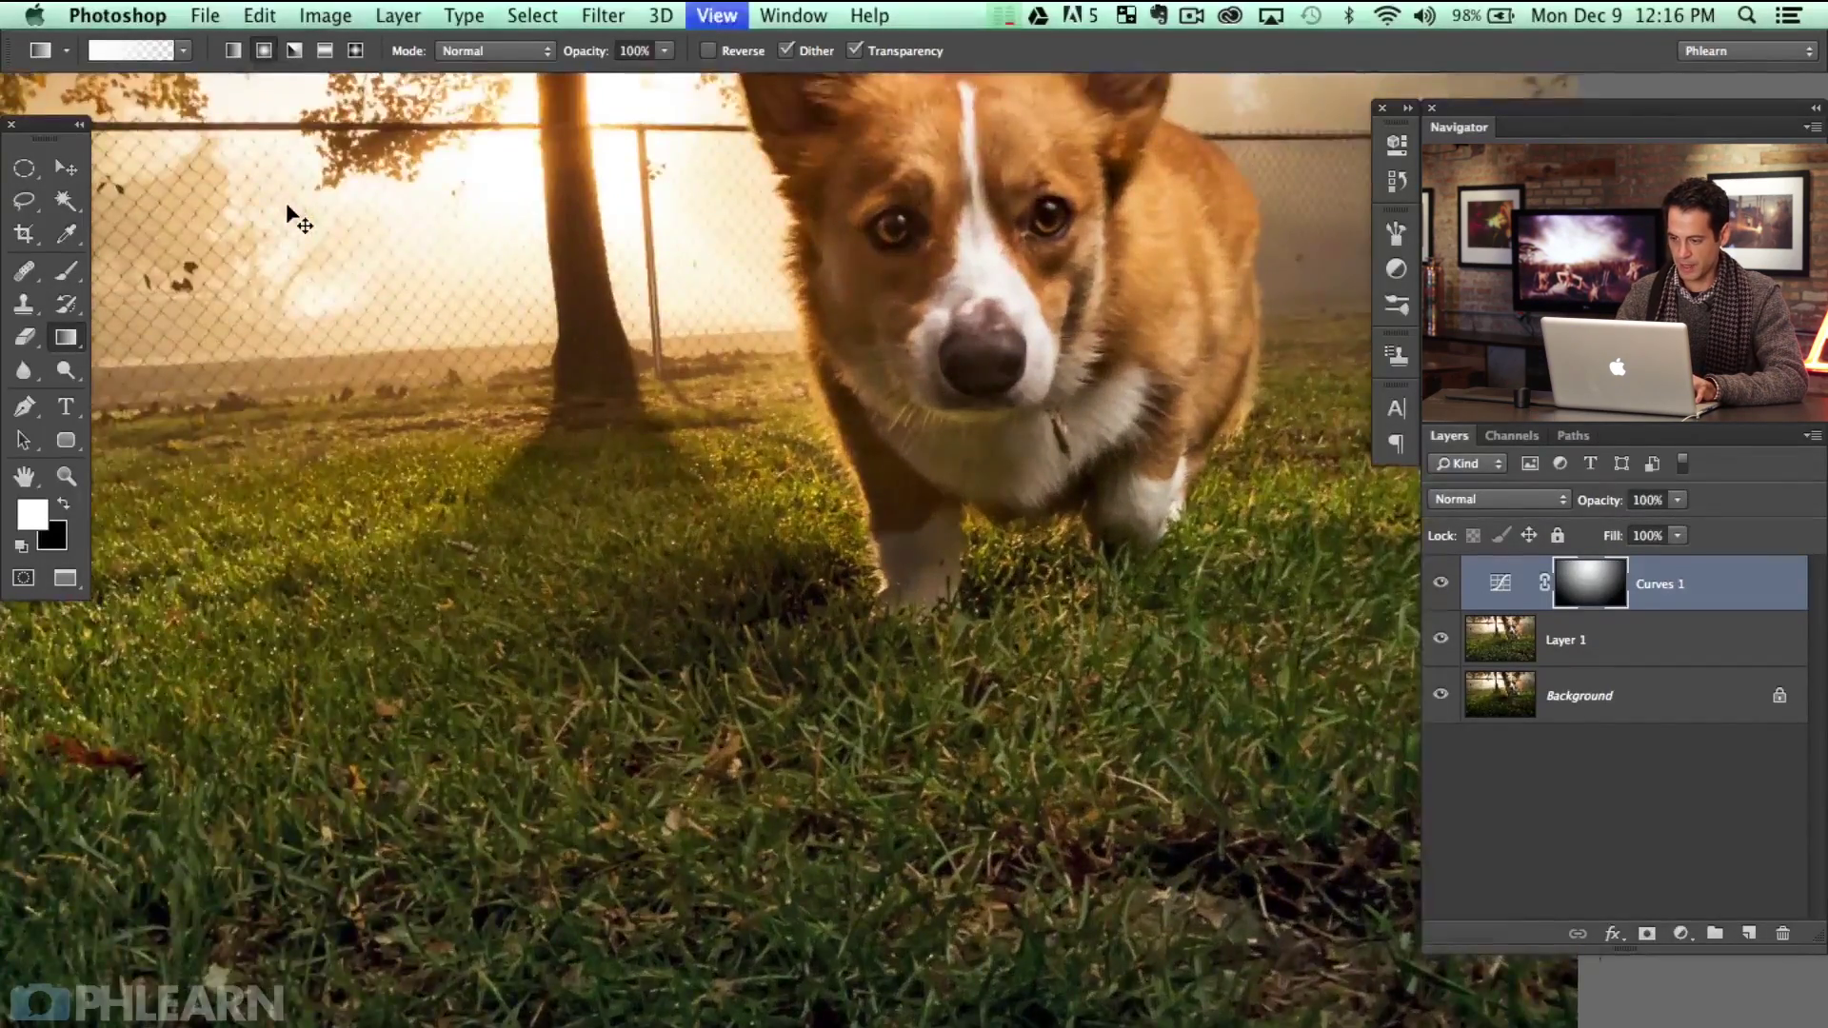
scroll(277, 482, "down", 1)
scroll(277, 483, "down", 3)
scroll(277, 483, "left", 3)
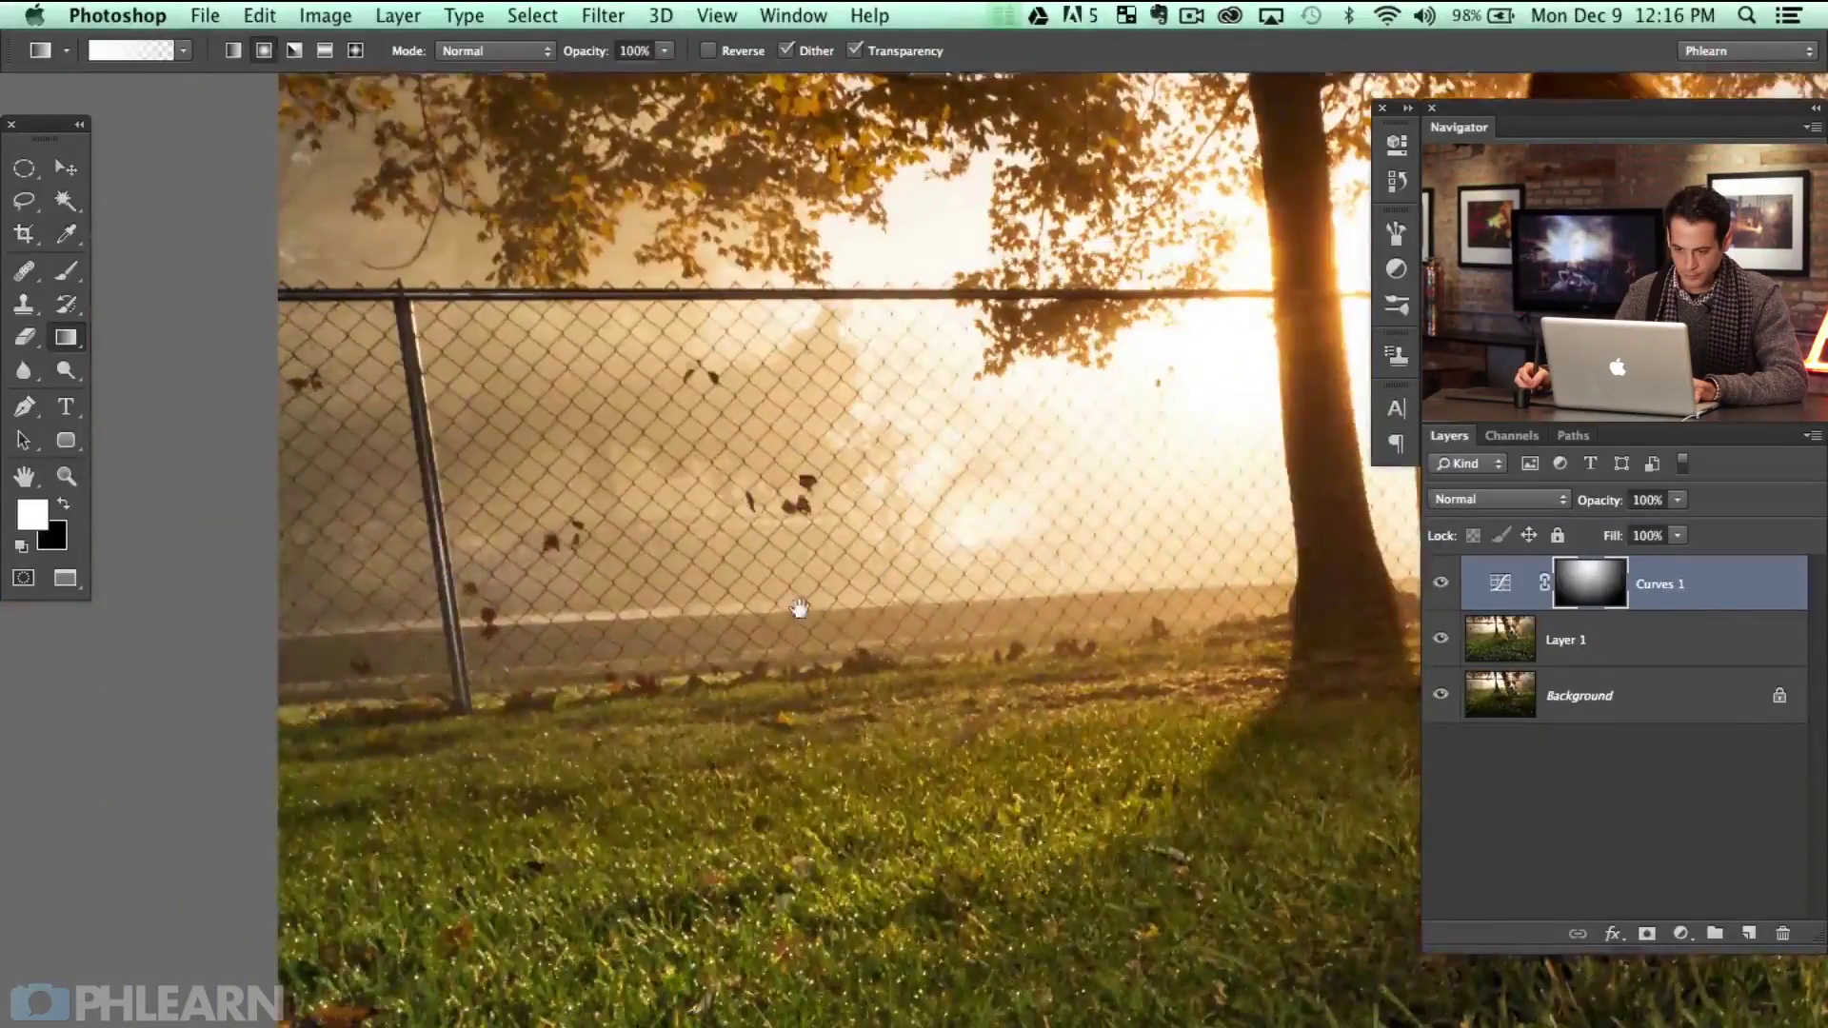
key("super+minus")
key("super+minus")
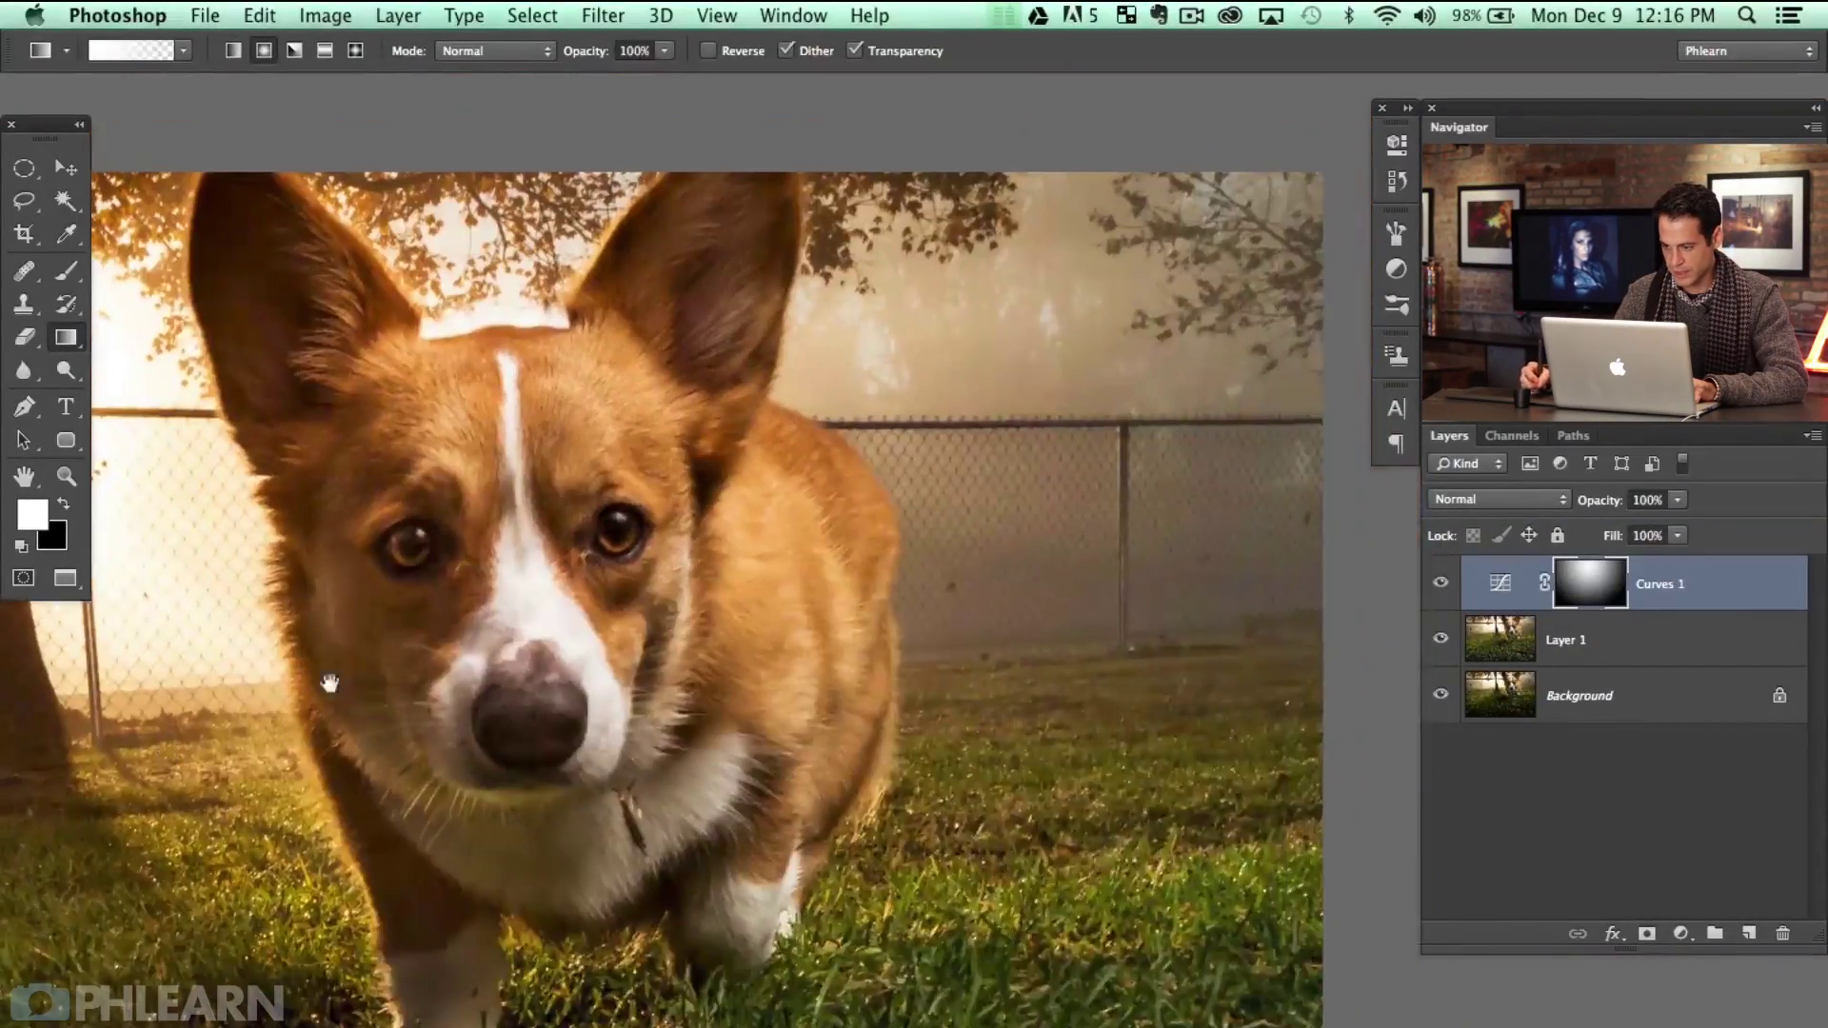
key("super+minus")
key("super+minus")
key("super+minus")
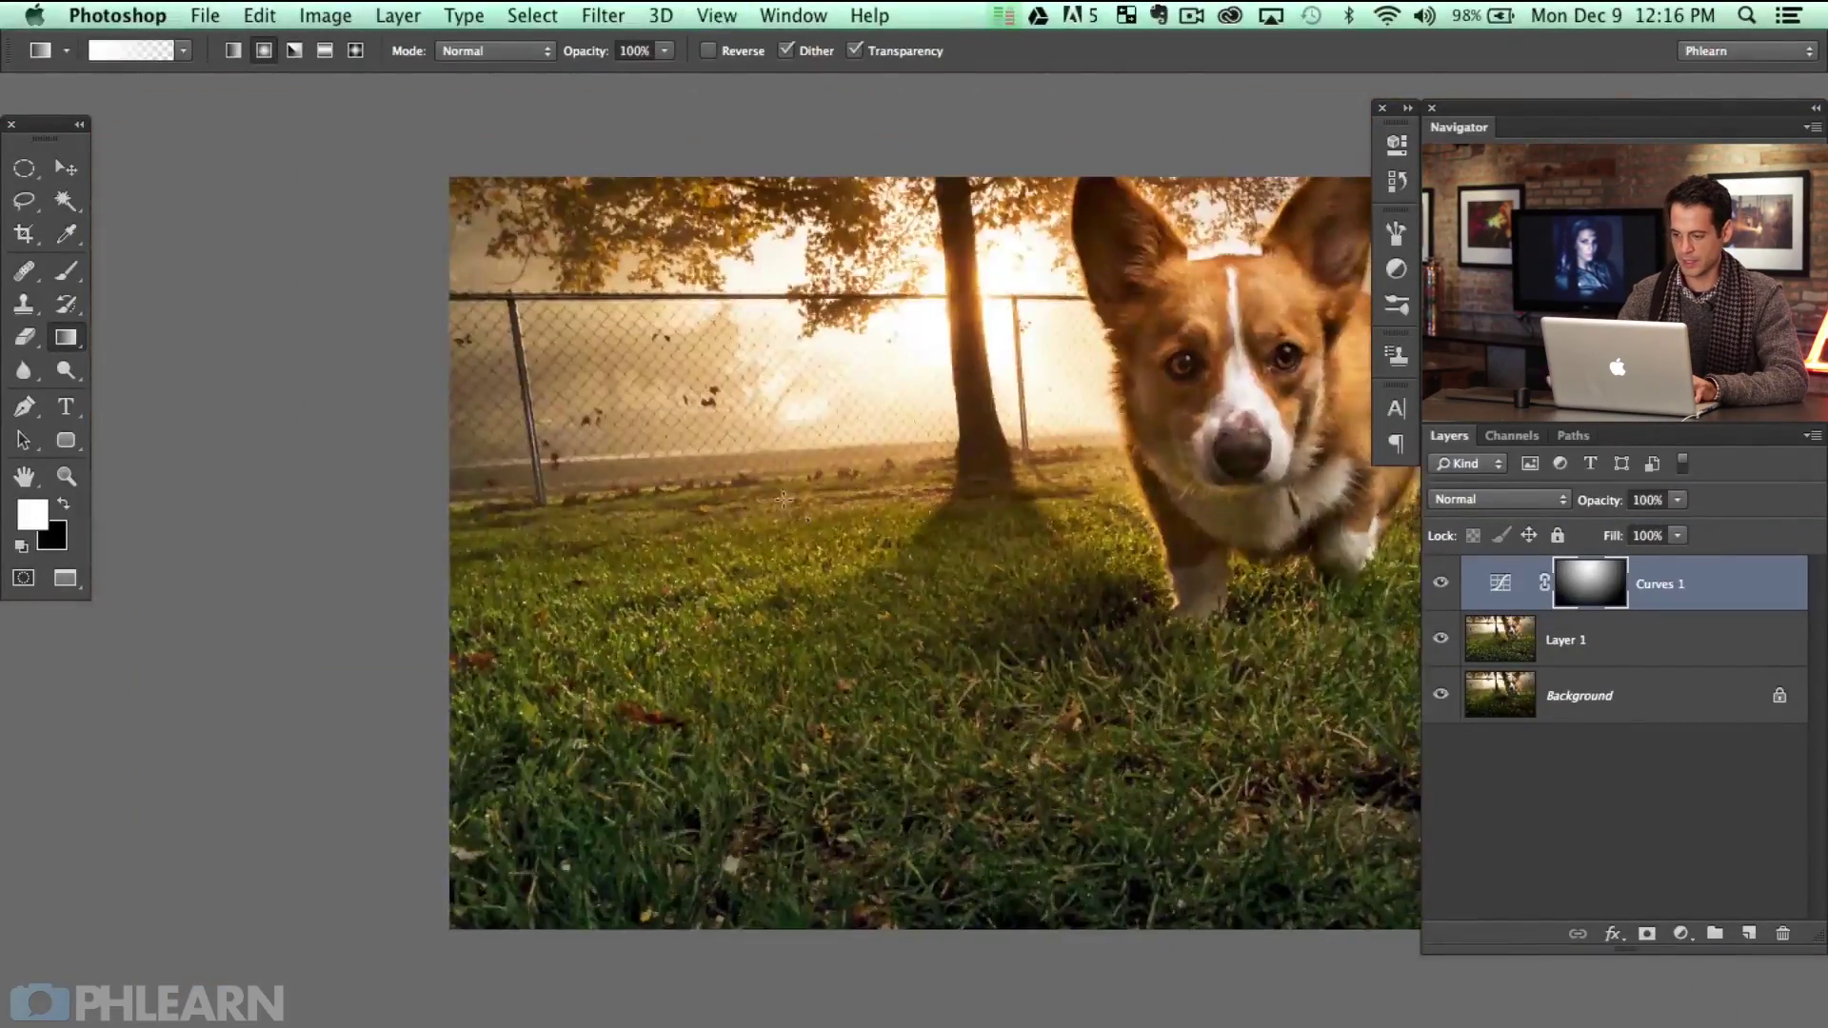
left_click_drag(1016, 535, 741, 526)
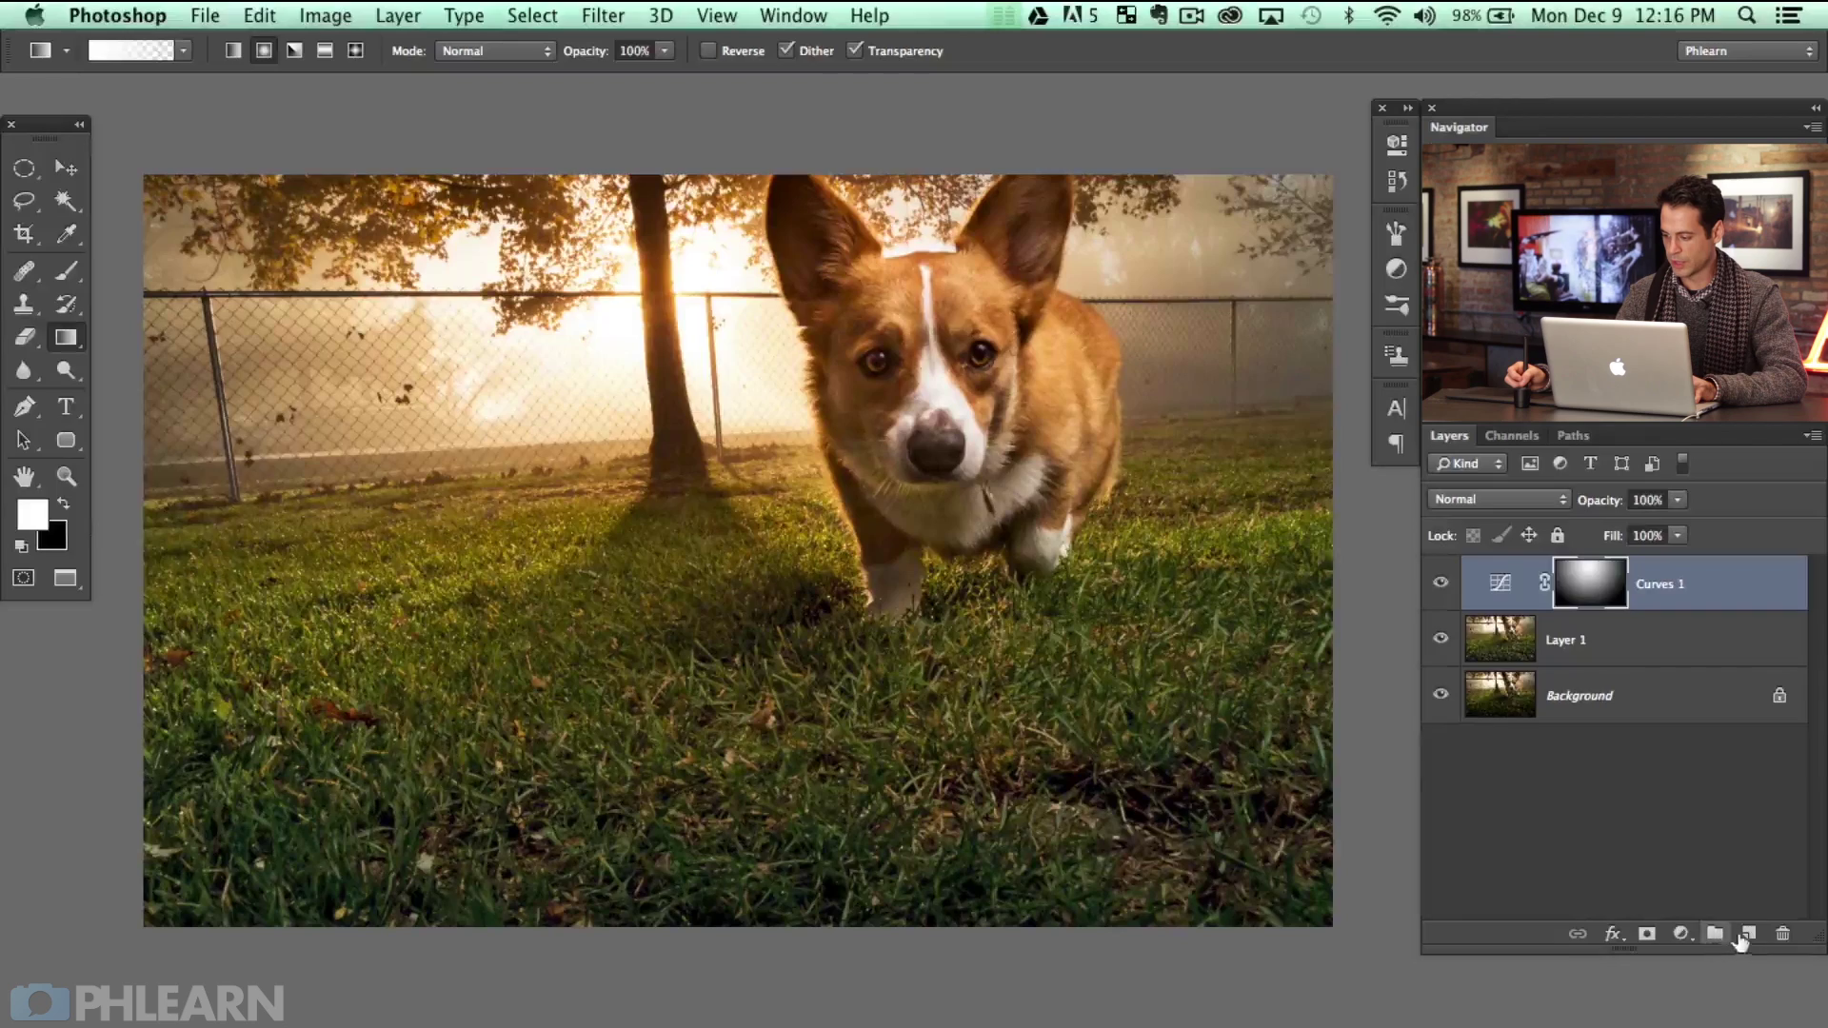
Add a new layer above Curves 1 and ready a 910 px brush at 20% flow with orange sampled near the sun
left_click(1748, 934)
key("b")
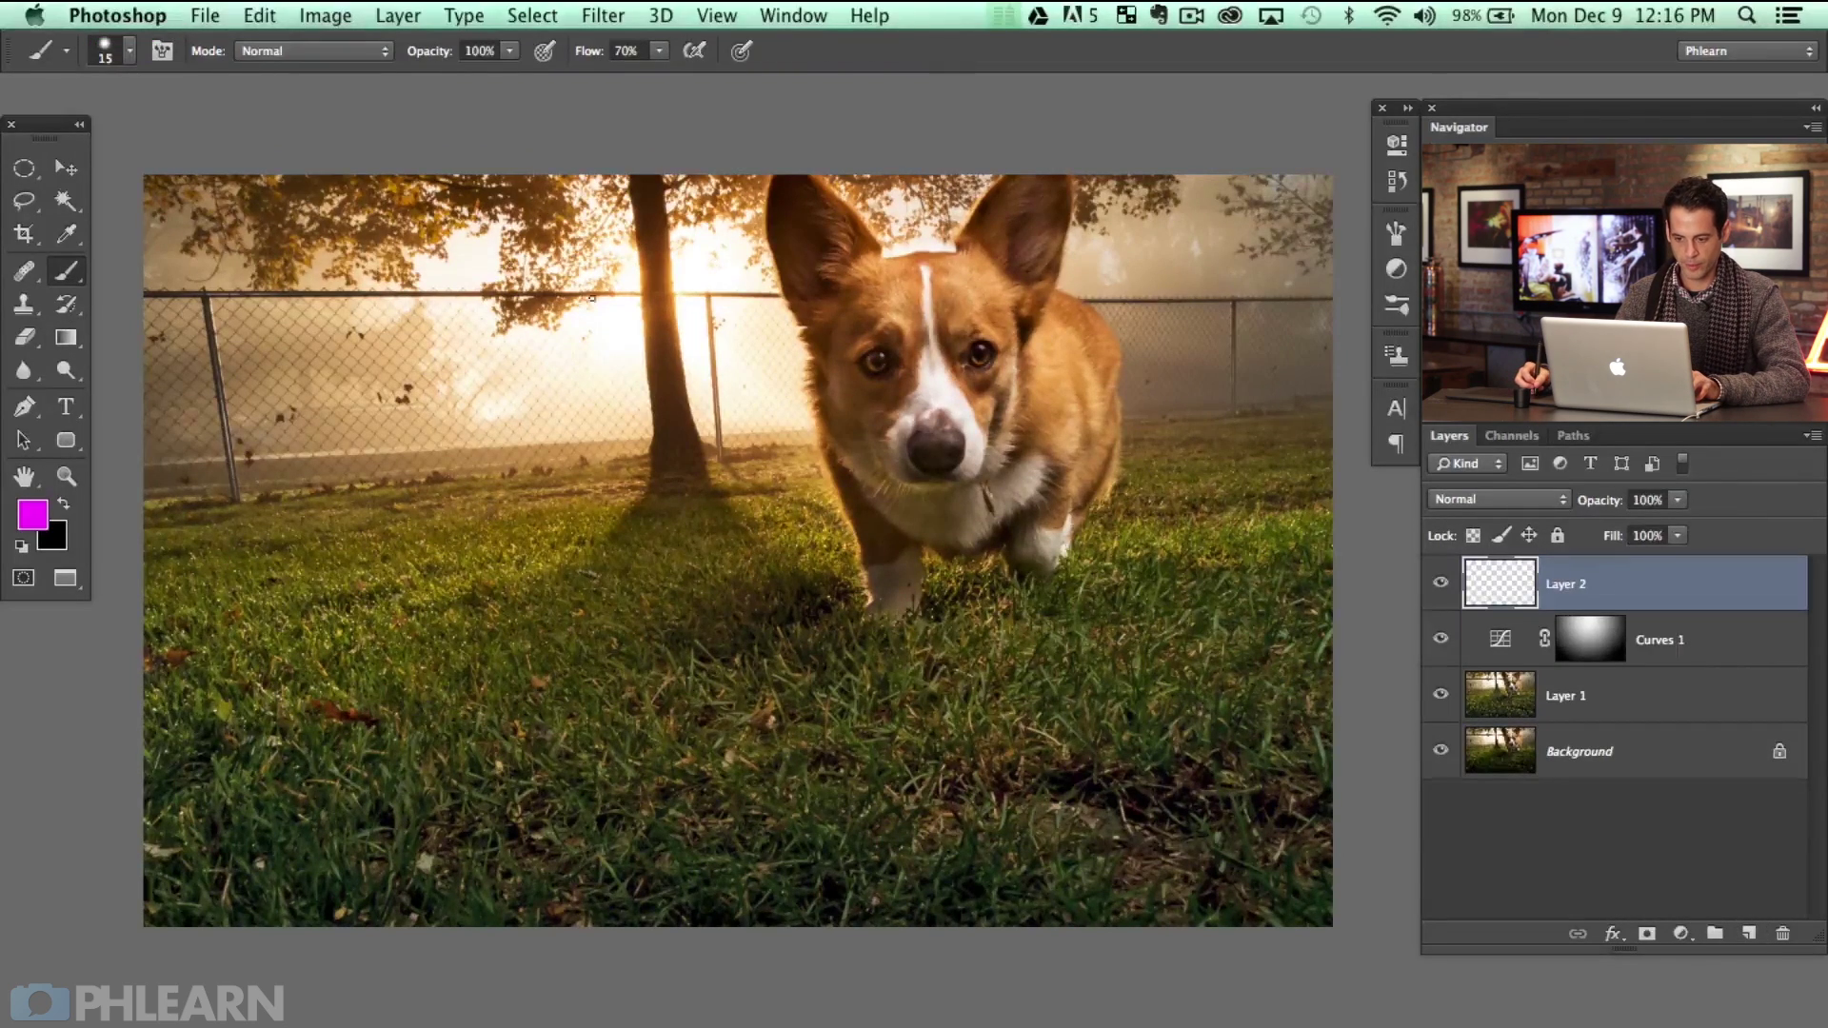
mouse_move(571, 396)
left_mouse_down()
mouse_move(591, 354)
mouse_move(705, 386)
left_mouse_up()
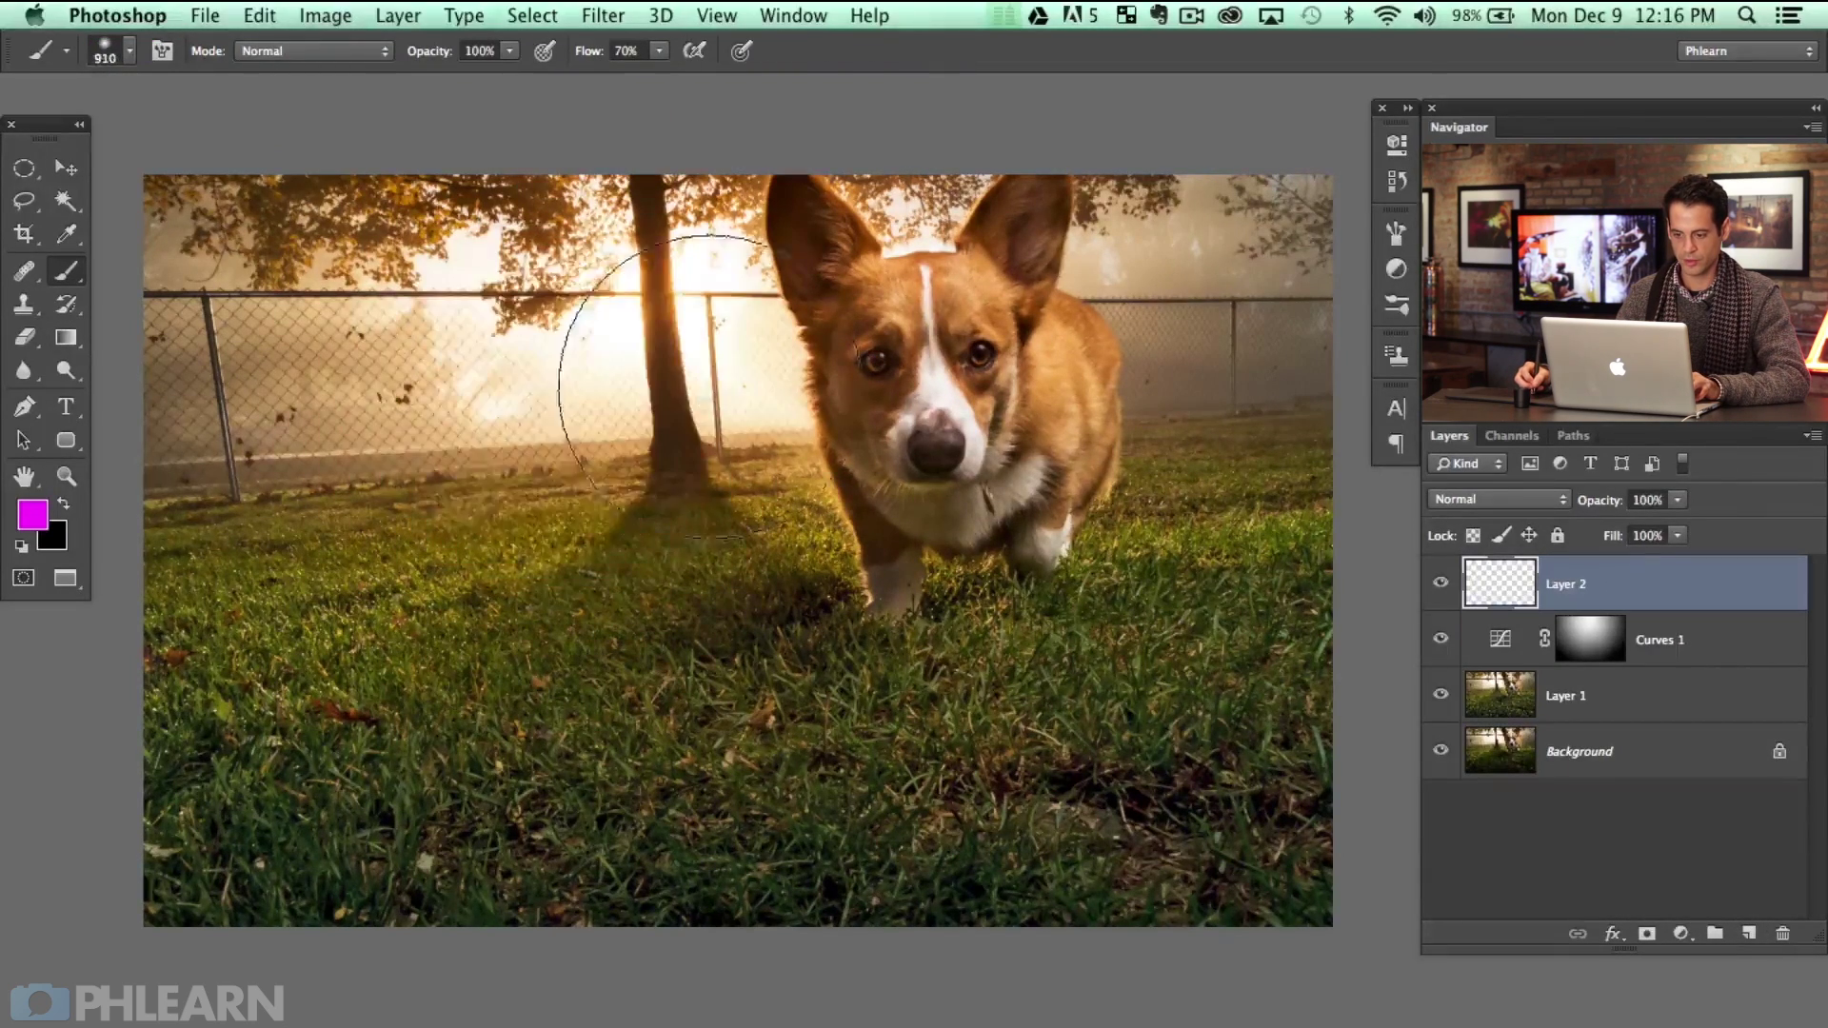
key("shift+2")
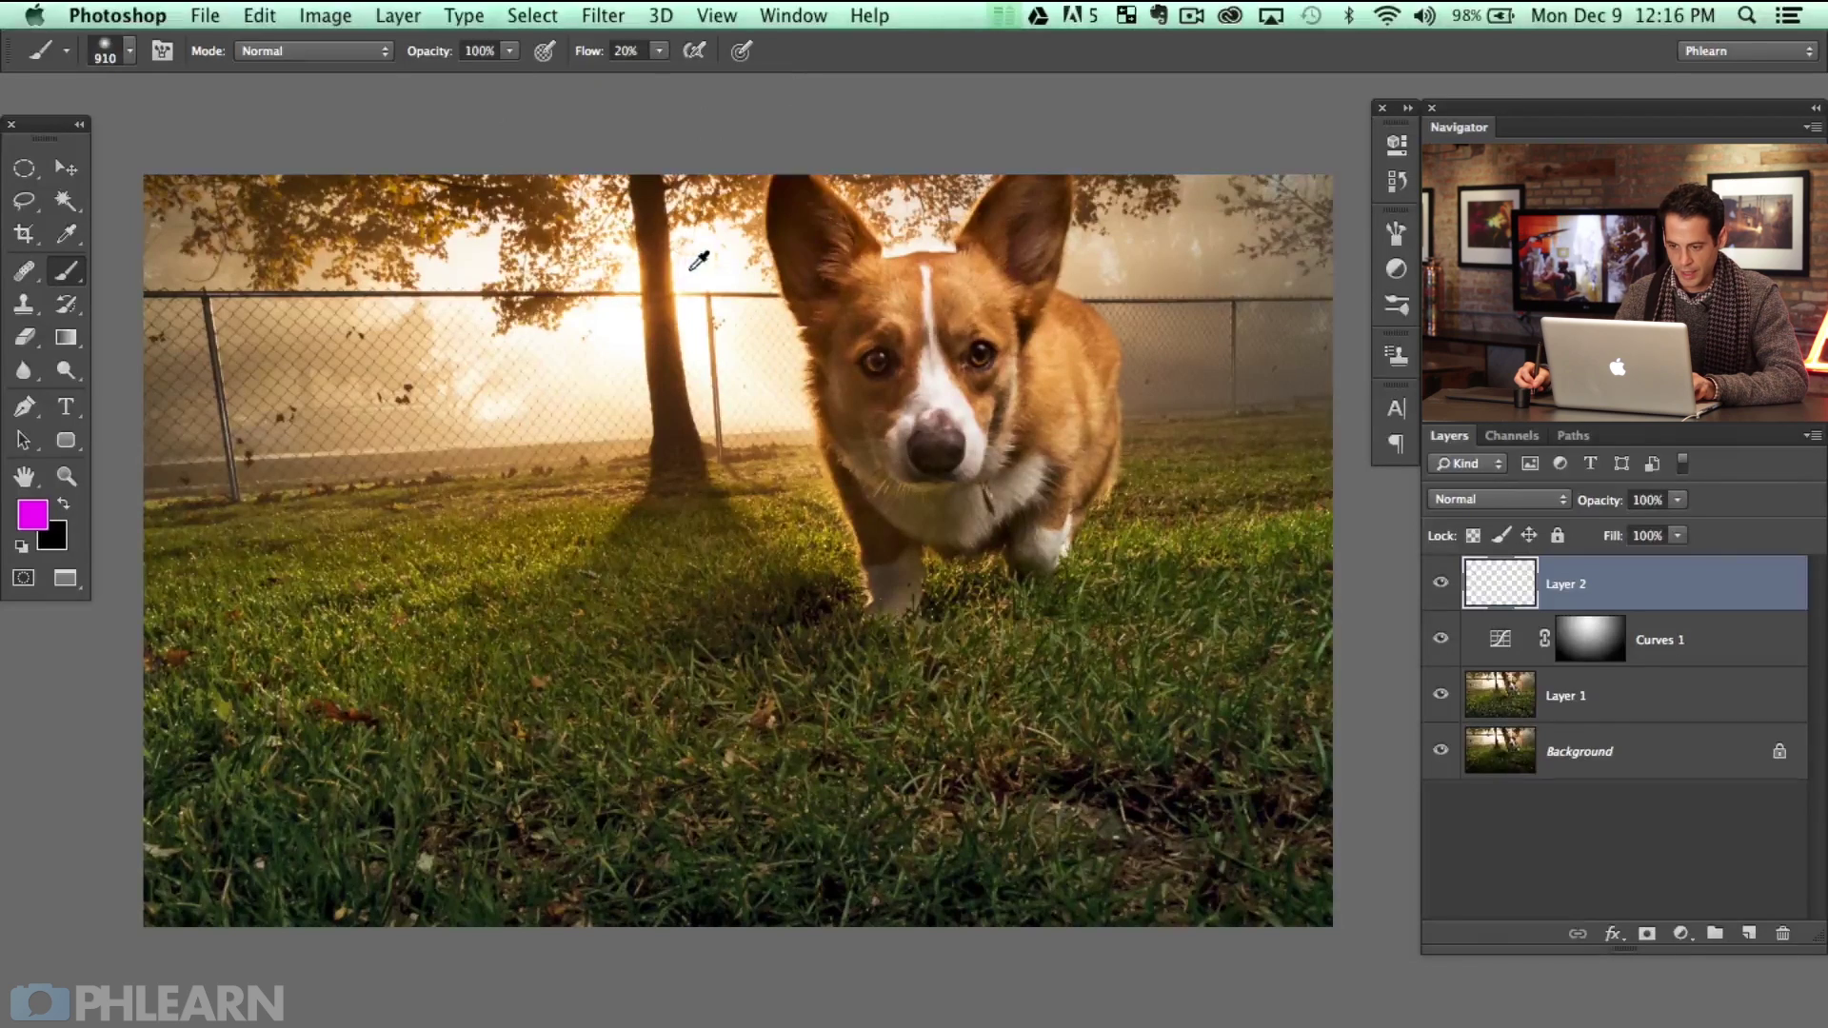
mouse_move(689, 268)
left_mouse_down()
mouse_move(698, 281)
mouse_move(682, 272)
left_mouse_up()
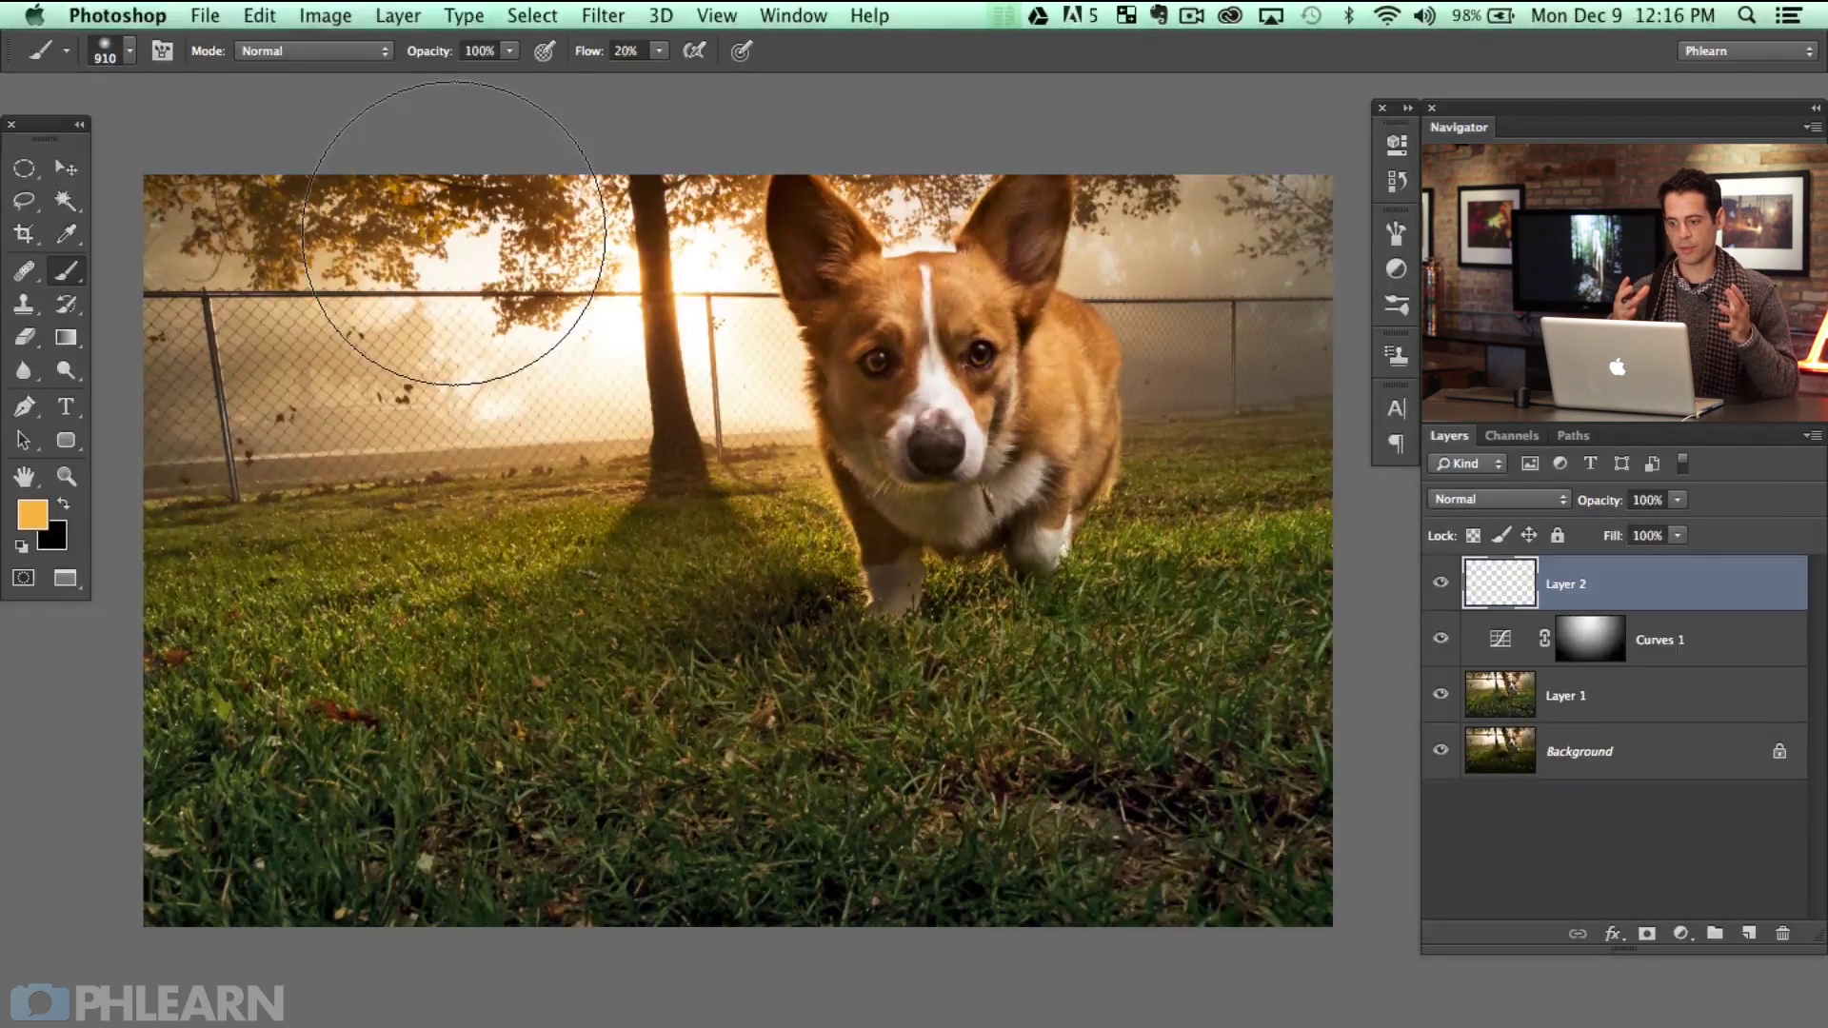
Paint a soft orange glow around the sun with a brush up to 1300 px and set Layer 2's blend mode to Screen
mouse_move(595, 349)
left_mouse_down()
mouse_move(648, 372)
mouse_move(684, 249)
mouse_move(694, 270)
mouse_move(686, 183)
mouse_move(734, 184)
mouse_move(723, 285)
mouse_move(819, 244)
mouse_move(947, 86)
mouse_move(999, 237)
mouse_move(1139, 264)
mouse_move(665, 244)
mouse_move(600, 281)
mouse_move(595, 305)
mouse_move(410, 285)
mouse_move(547, 314)
mouse_move(600, 362)
mouse_move(571, 381)
mouse_move(640, 416)
mouse_move(581, 380)
mouse_move(562, 314)
mouse_move(588, 213)
mouse_move(681, 285)
left_mouse_up()
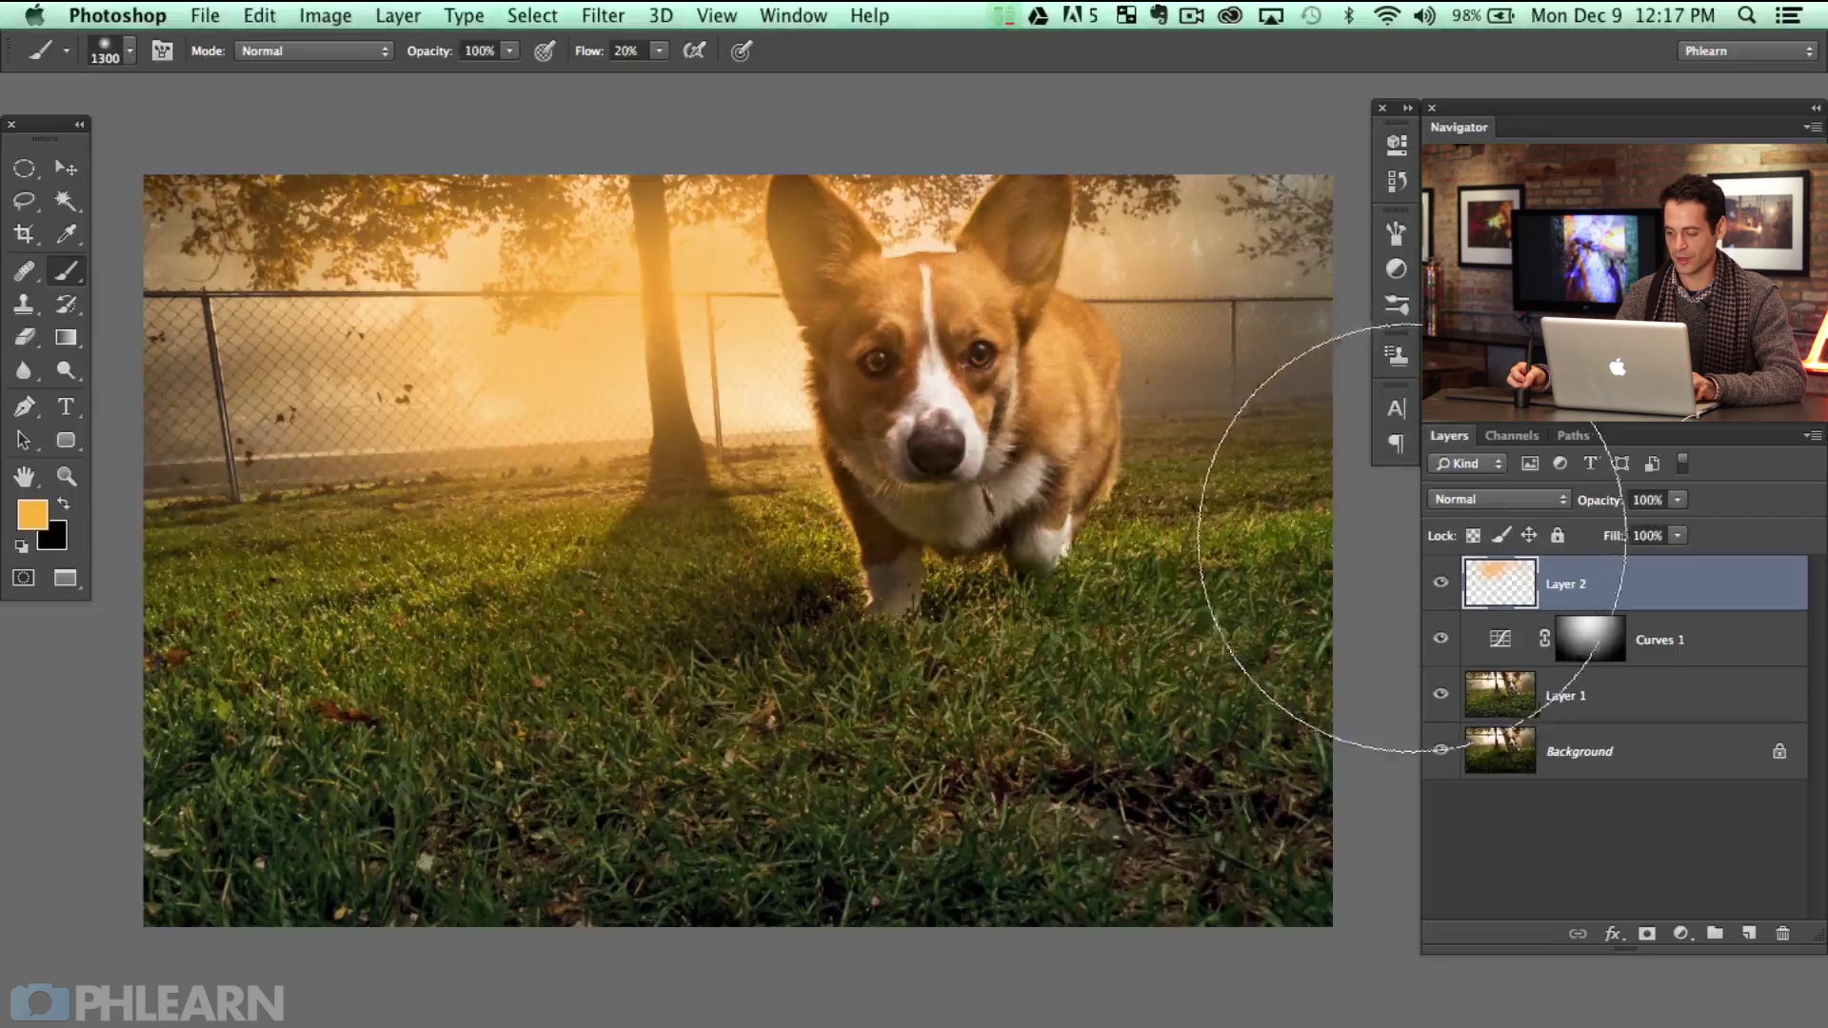
left_click(1440, 584)
left_click(1434, 590)
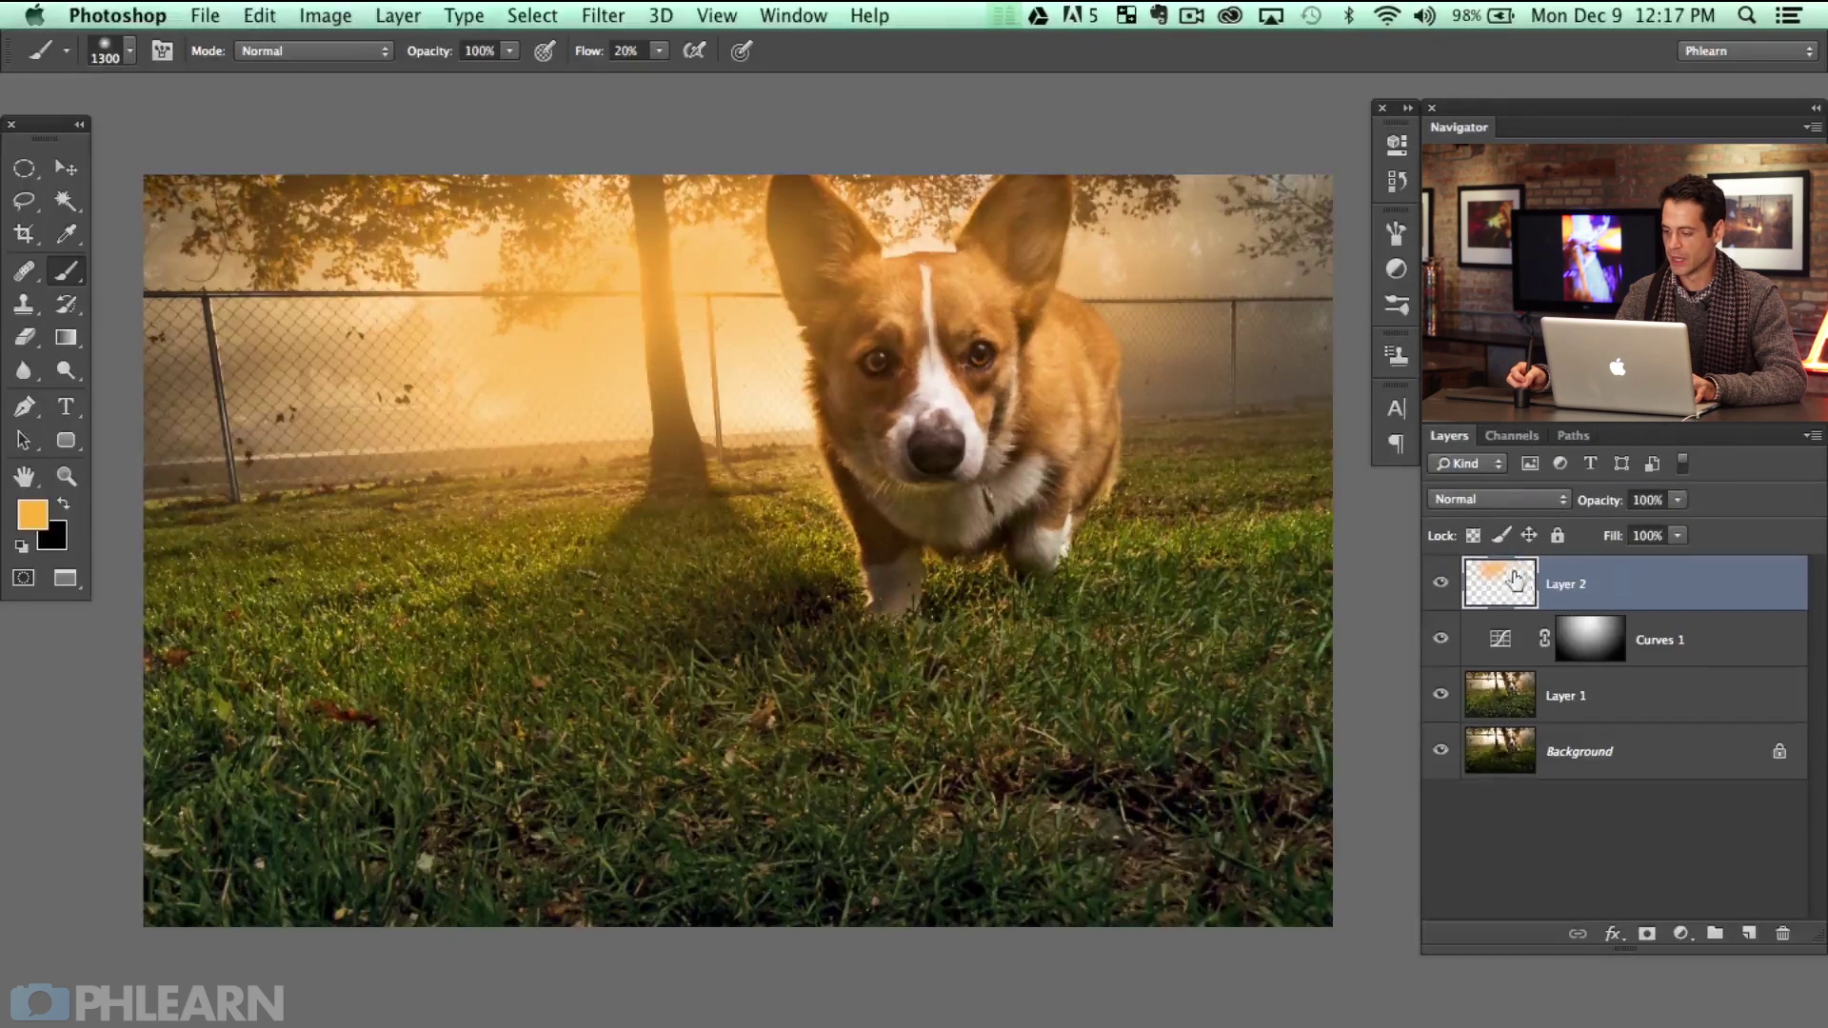
left_click(1487, 502)
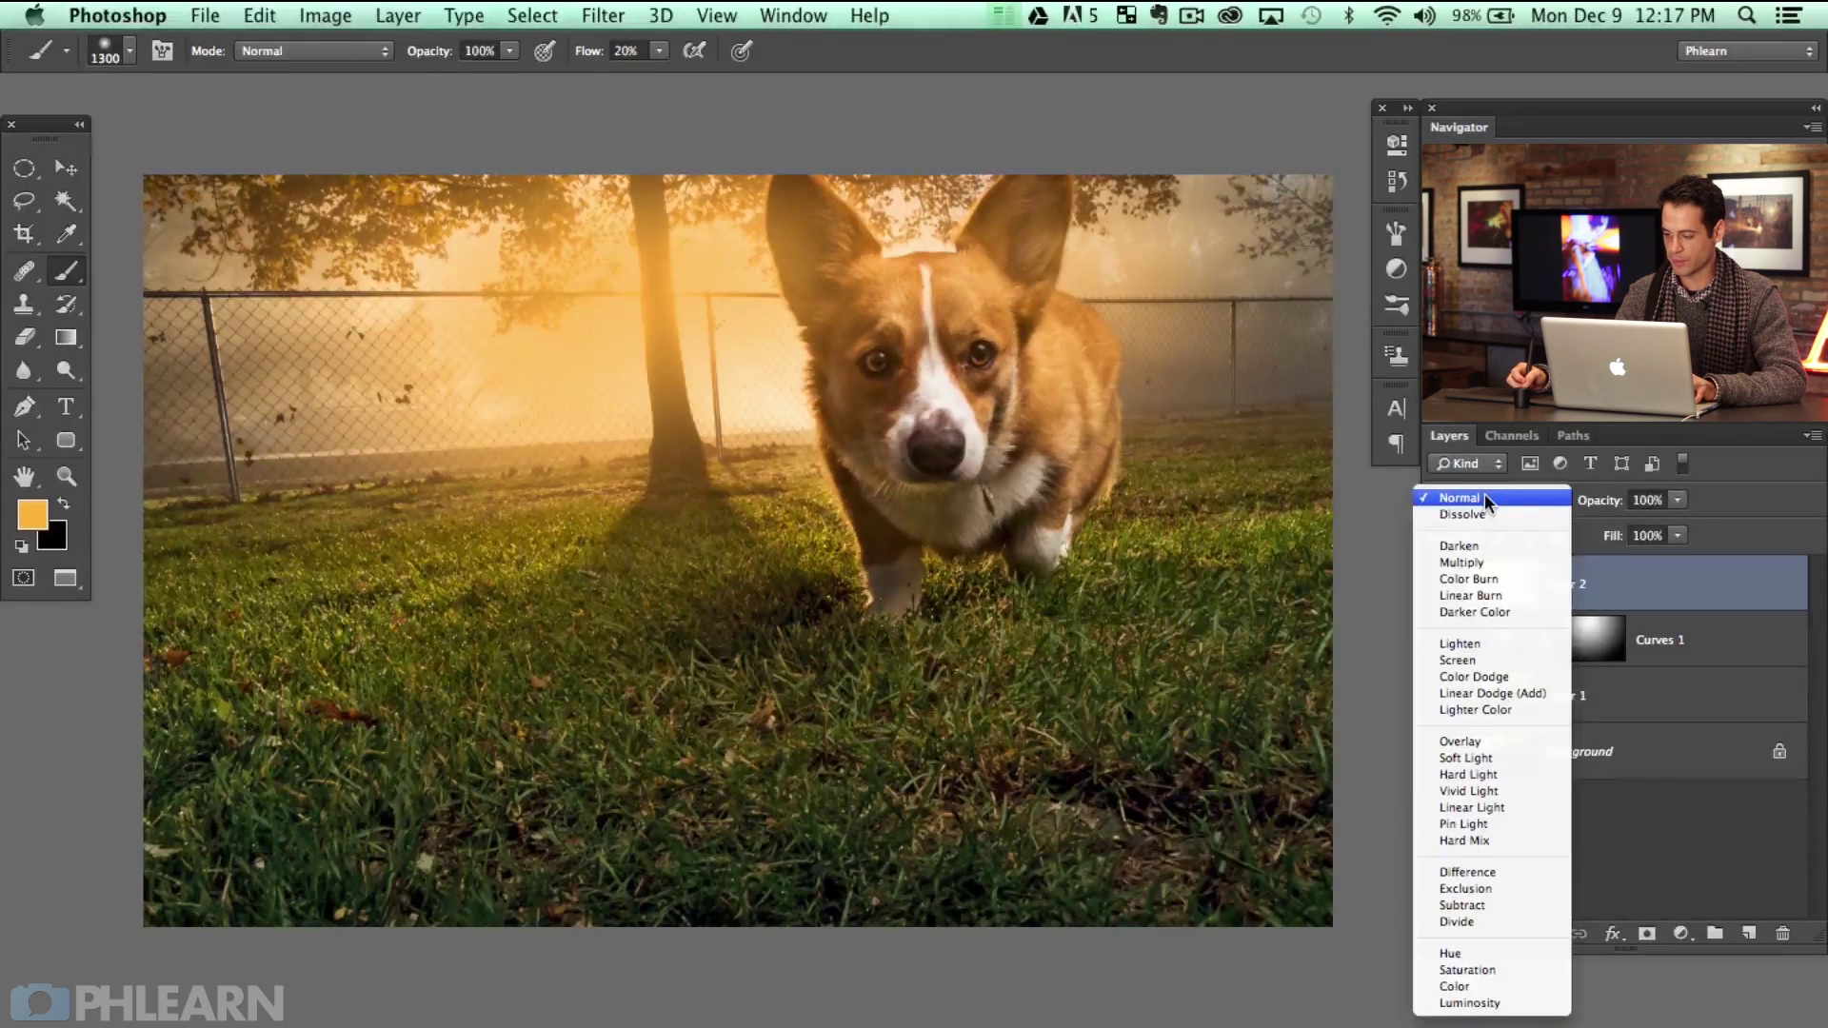
left_click(1508, 659)
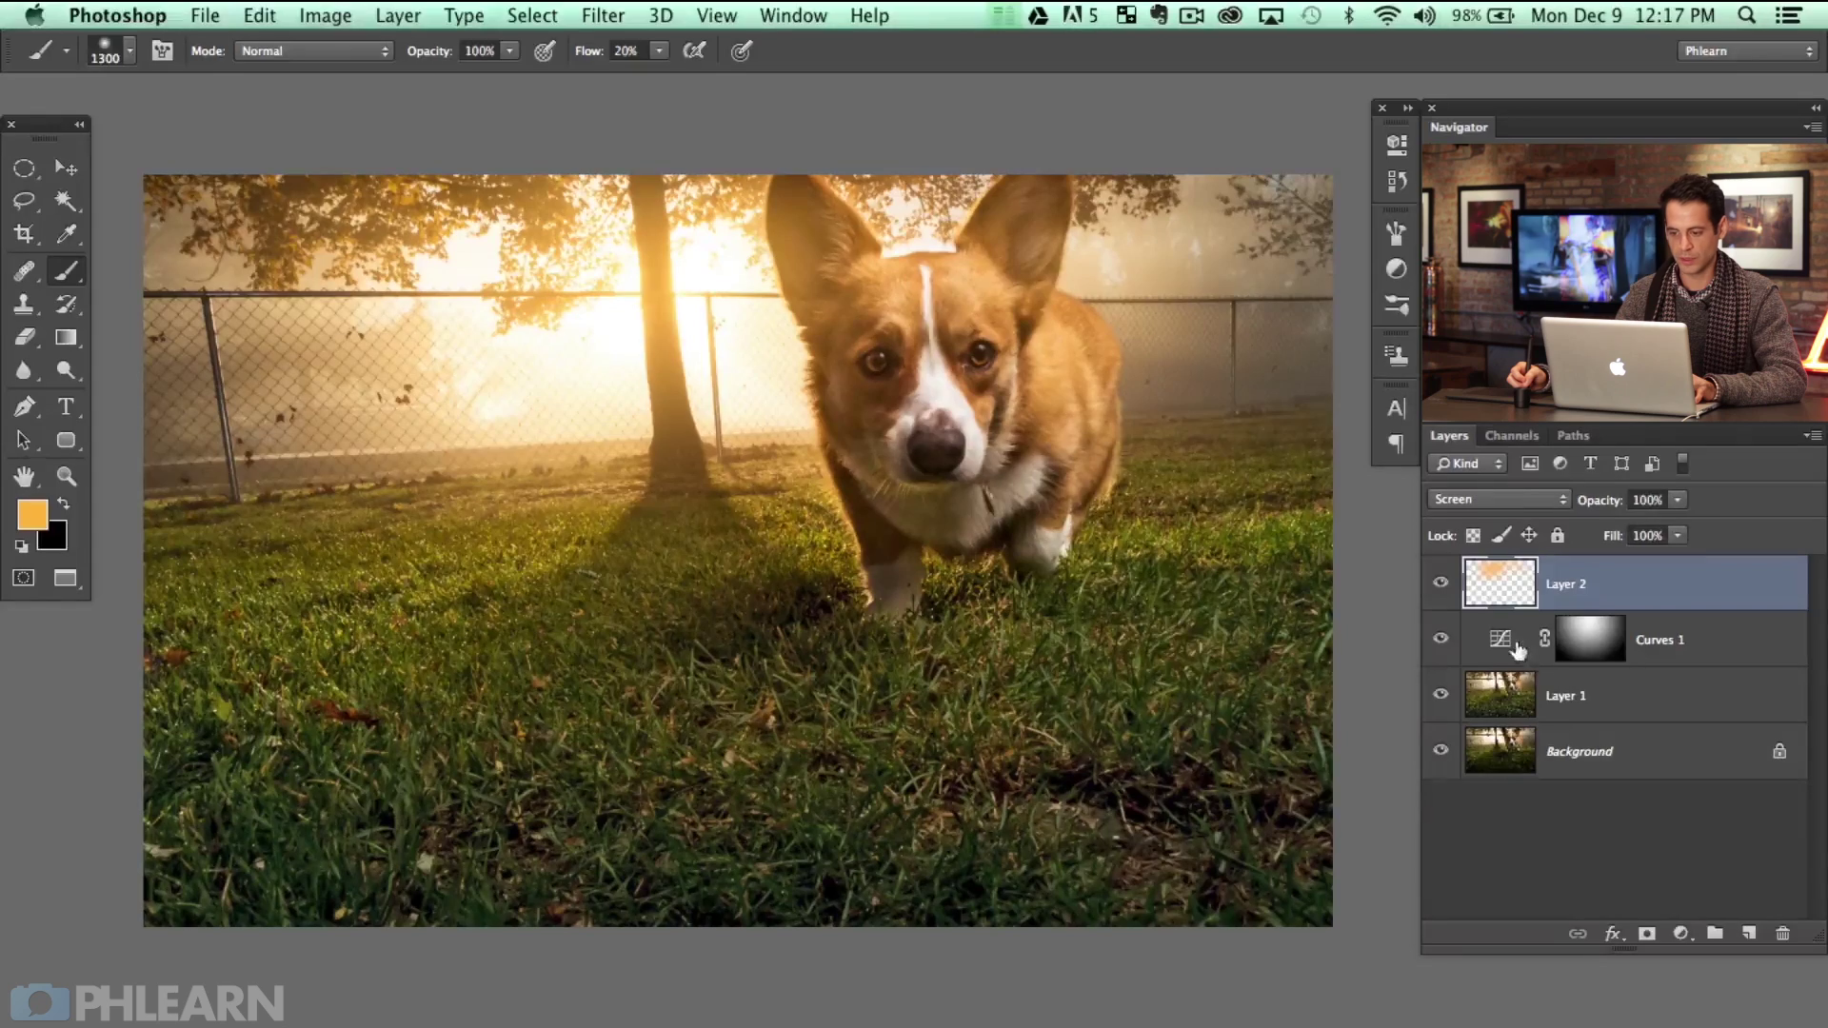
Toggle the visibility of Layer 2 repeatedly to compare the photo with and without the orange Screen glow
left_click(1442, 584)
left_click(1440, 590)
left_click(1439, 592)
left_click(1440, 594)
left_click(1438, 595)
left_click(1438, 595)
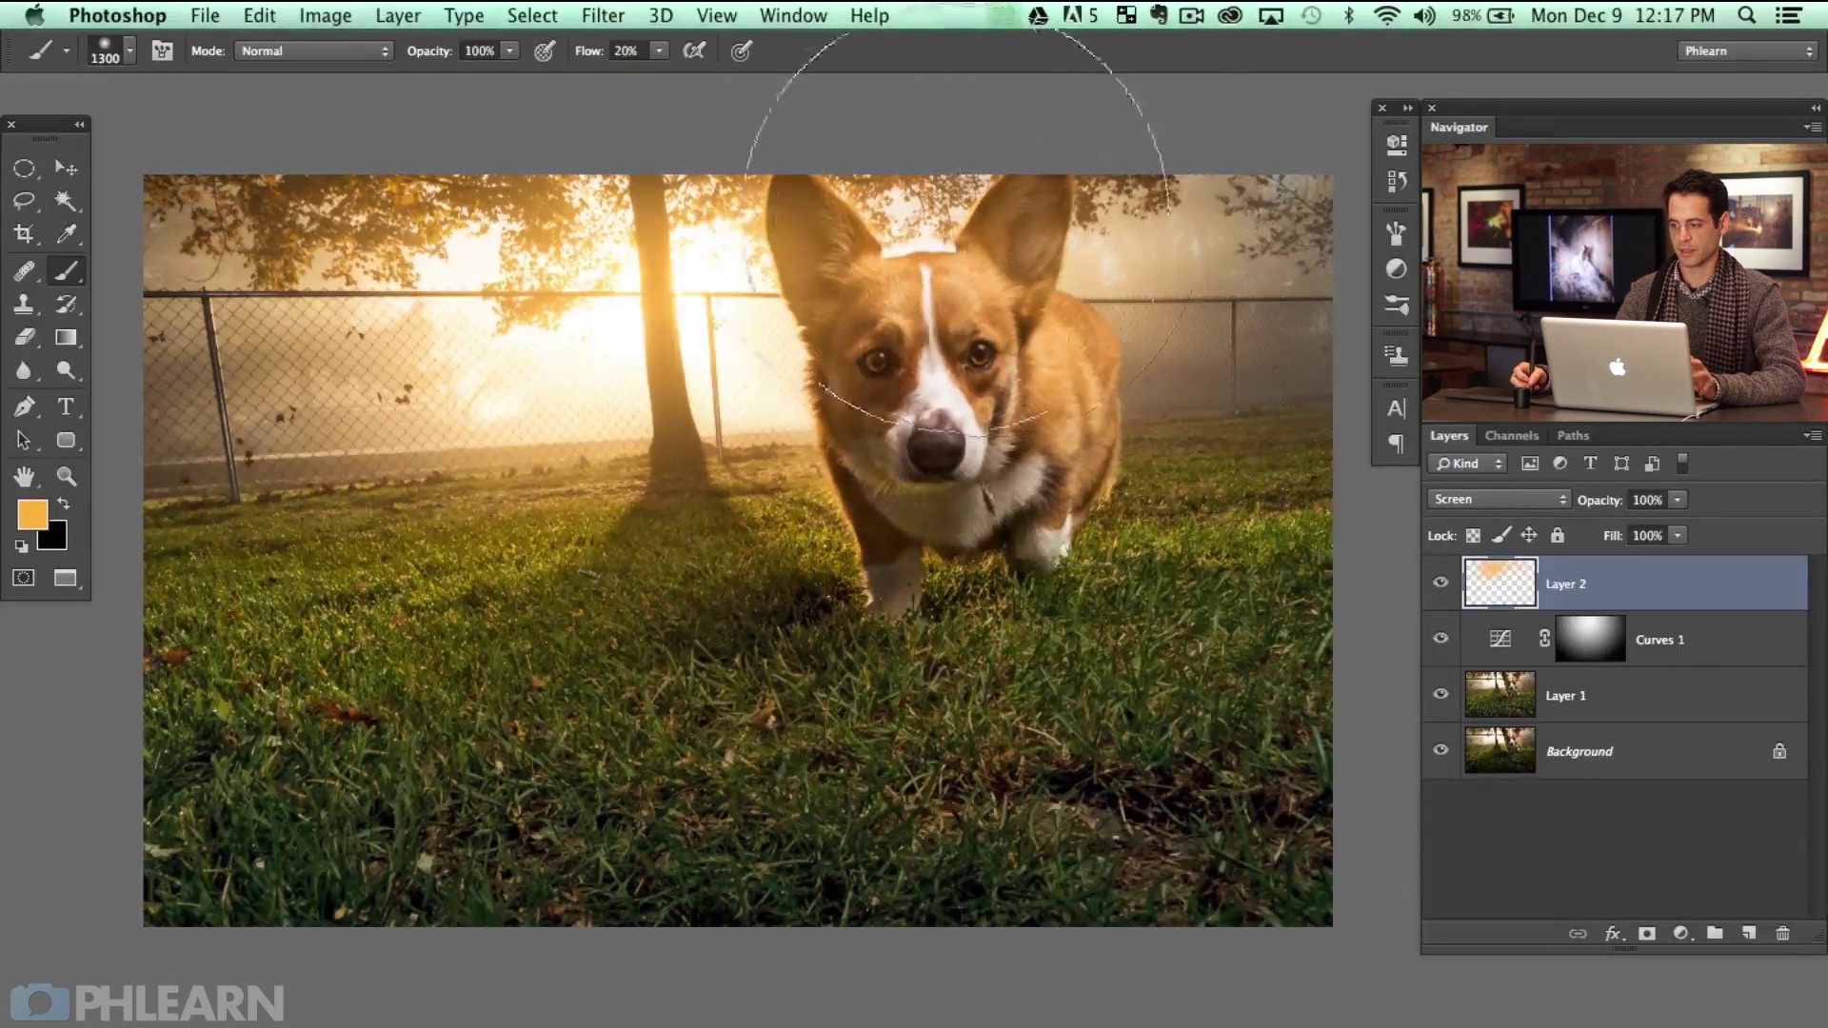
left_click(1428, 588)
left_click(1427, 589)
left_click(1426, 590)
left_click(1440, 582)
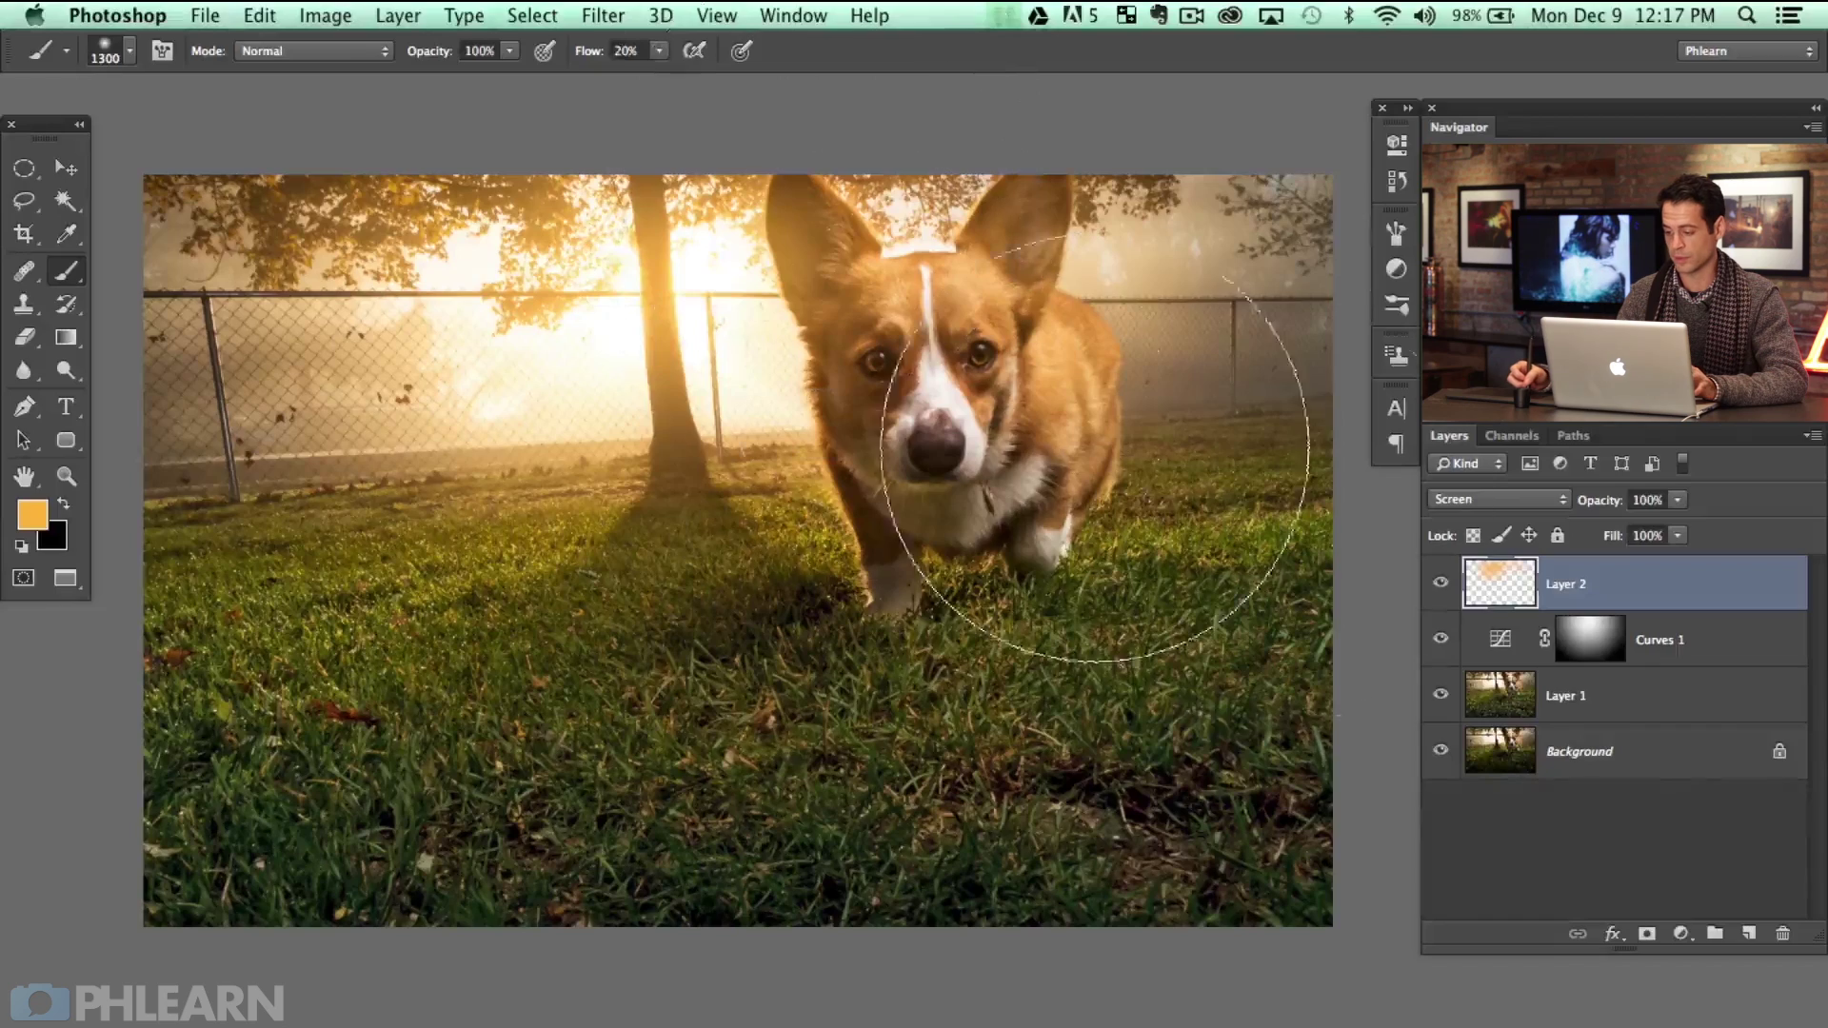
Add a mask to Layer 2 and paint black over the corgi's head and sun-side ear with a 530 to 707 px brush
left_click(1648, 933)
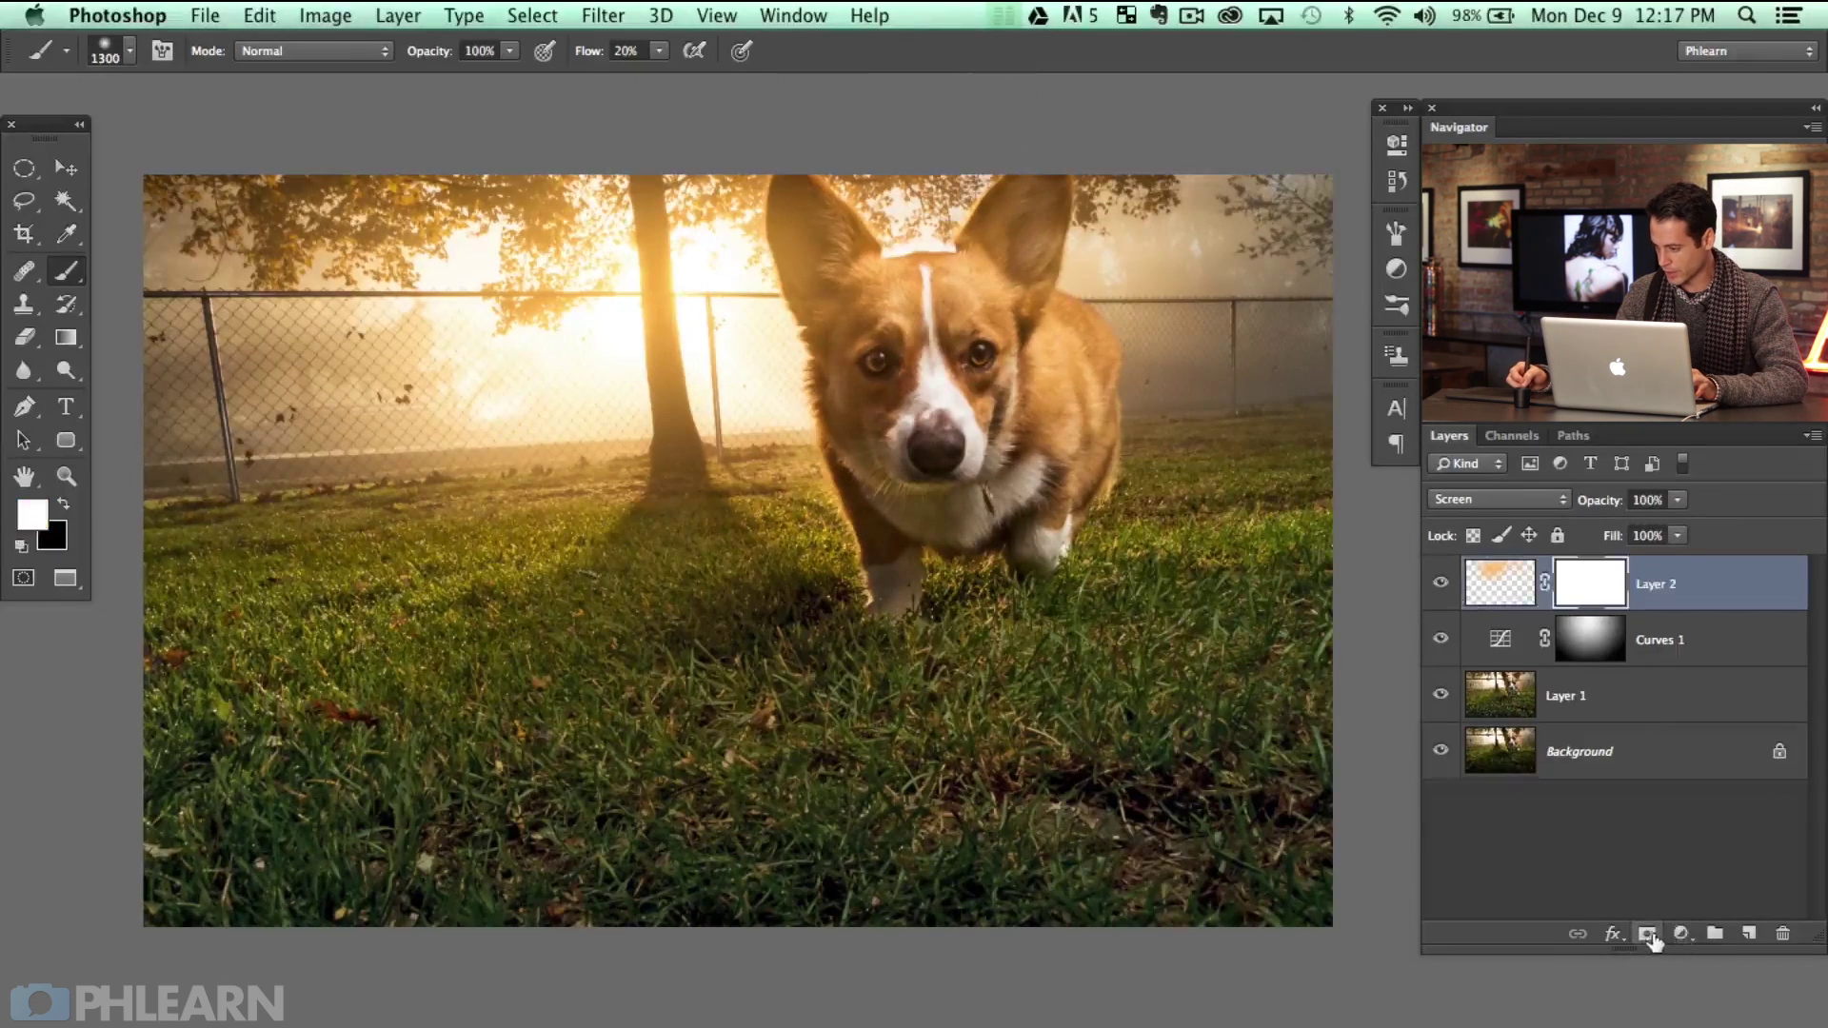
left_click_drag(843, 314, 743, 314)
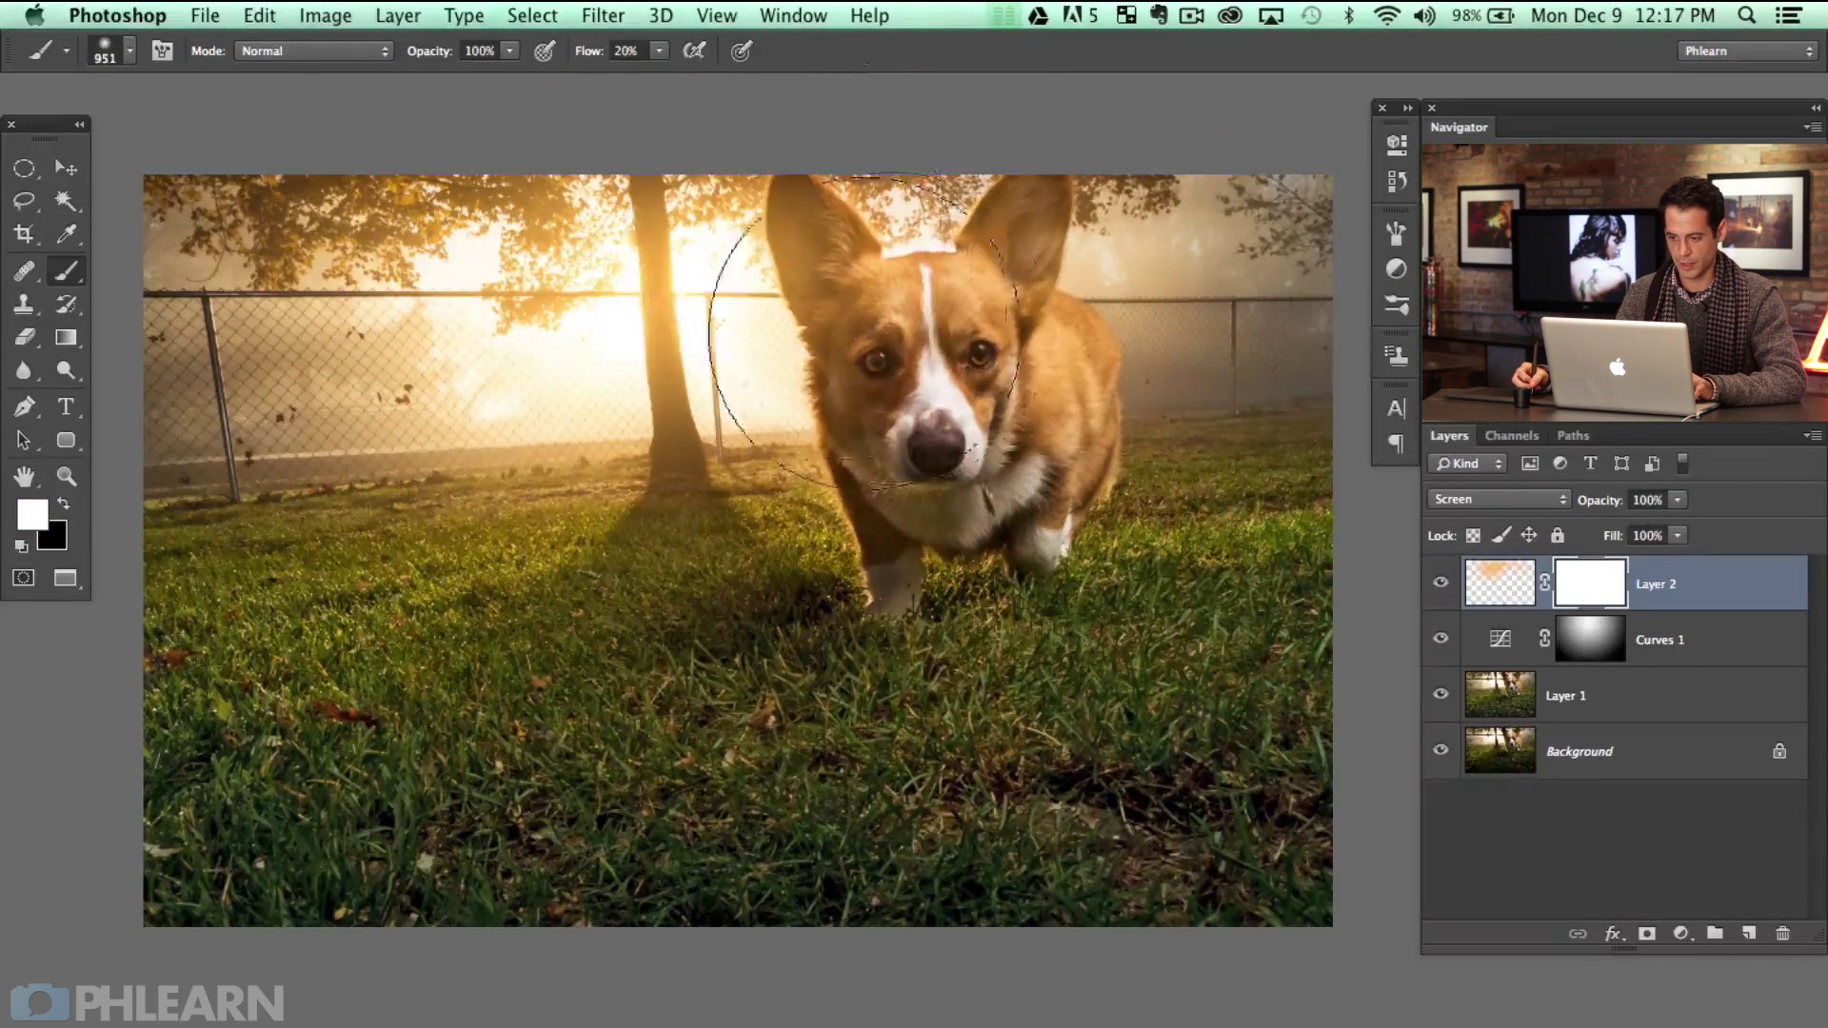
key("x")
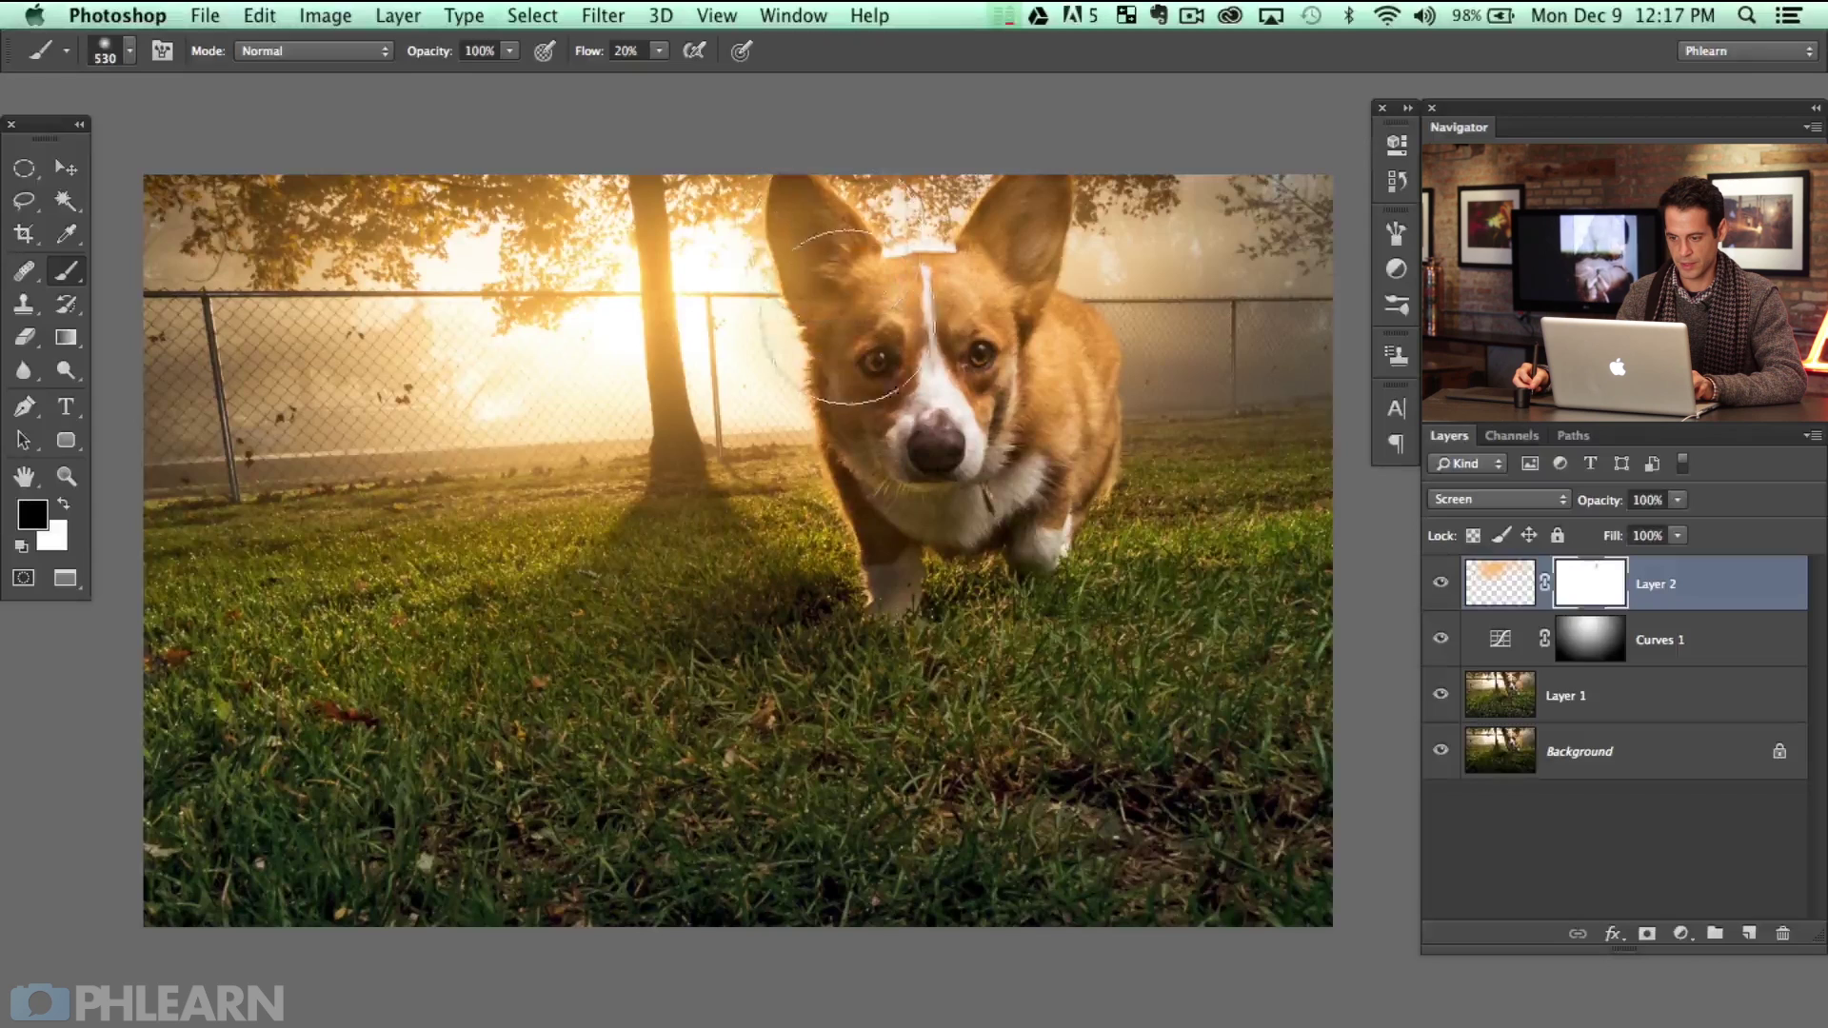
left_click_drag(838, 249, 871, 250)
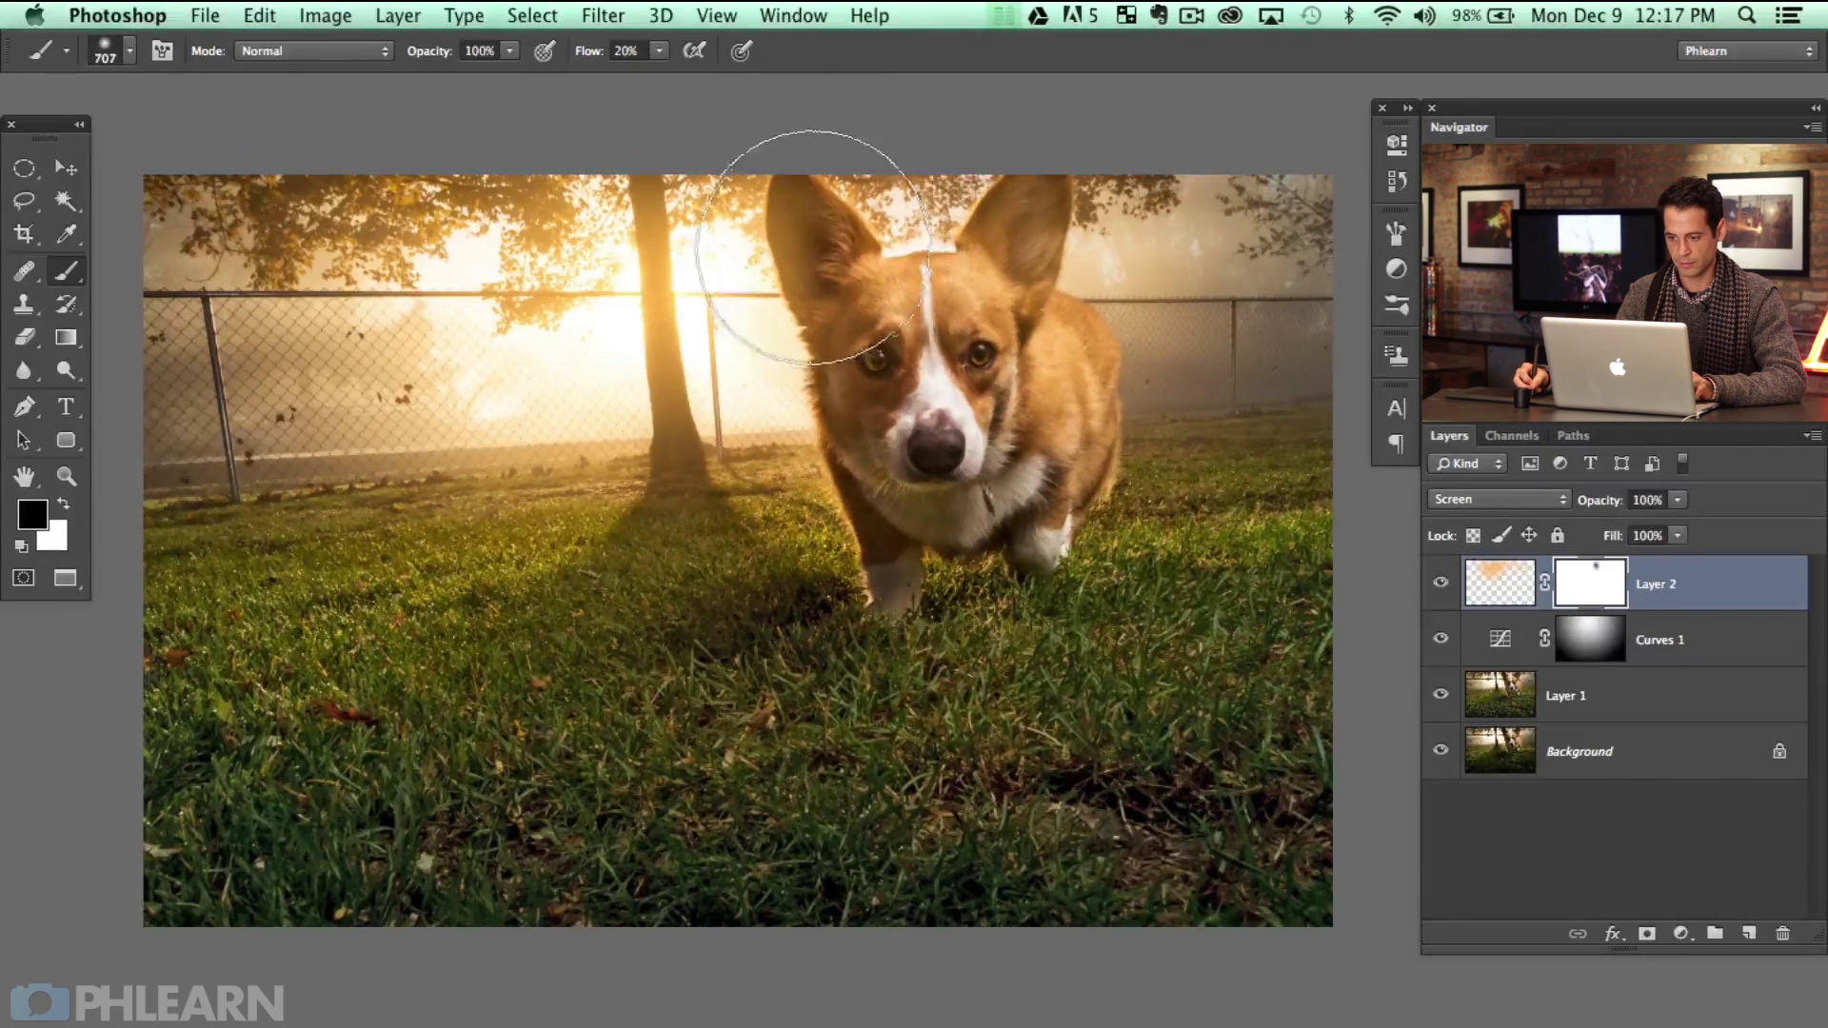
key("x")
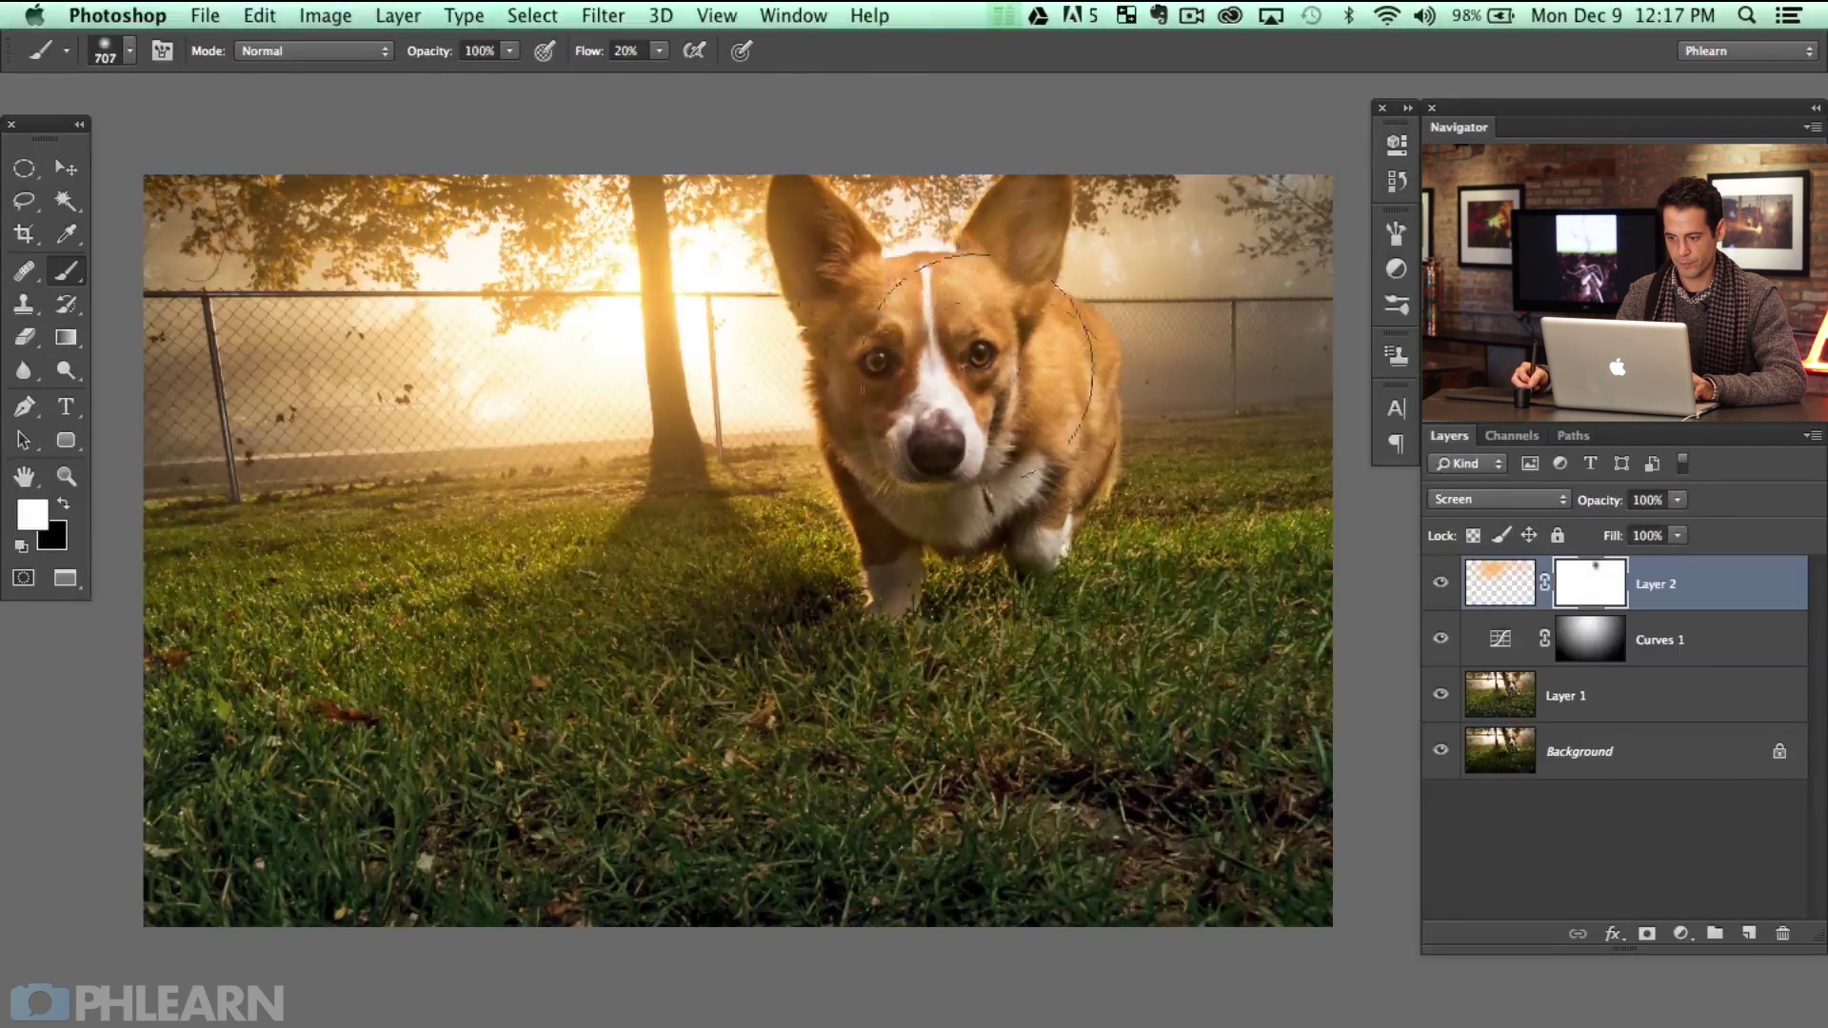
key("x")
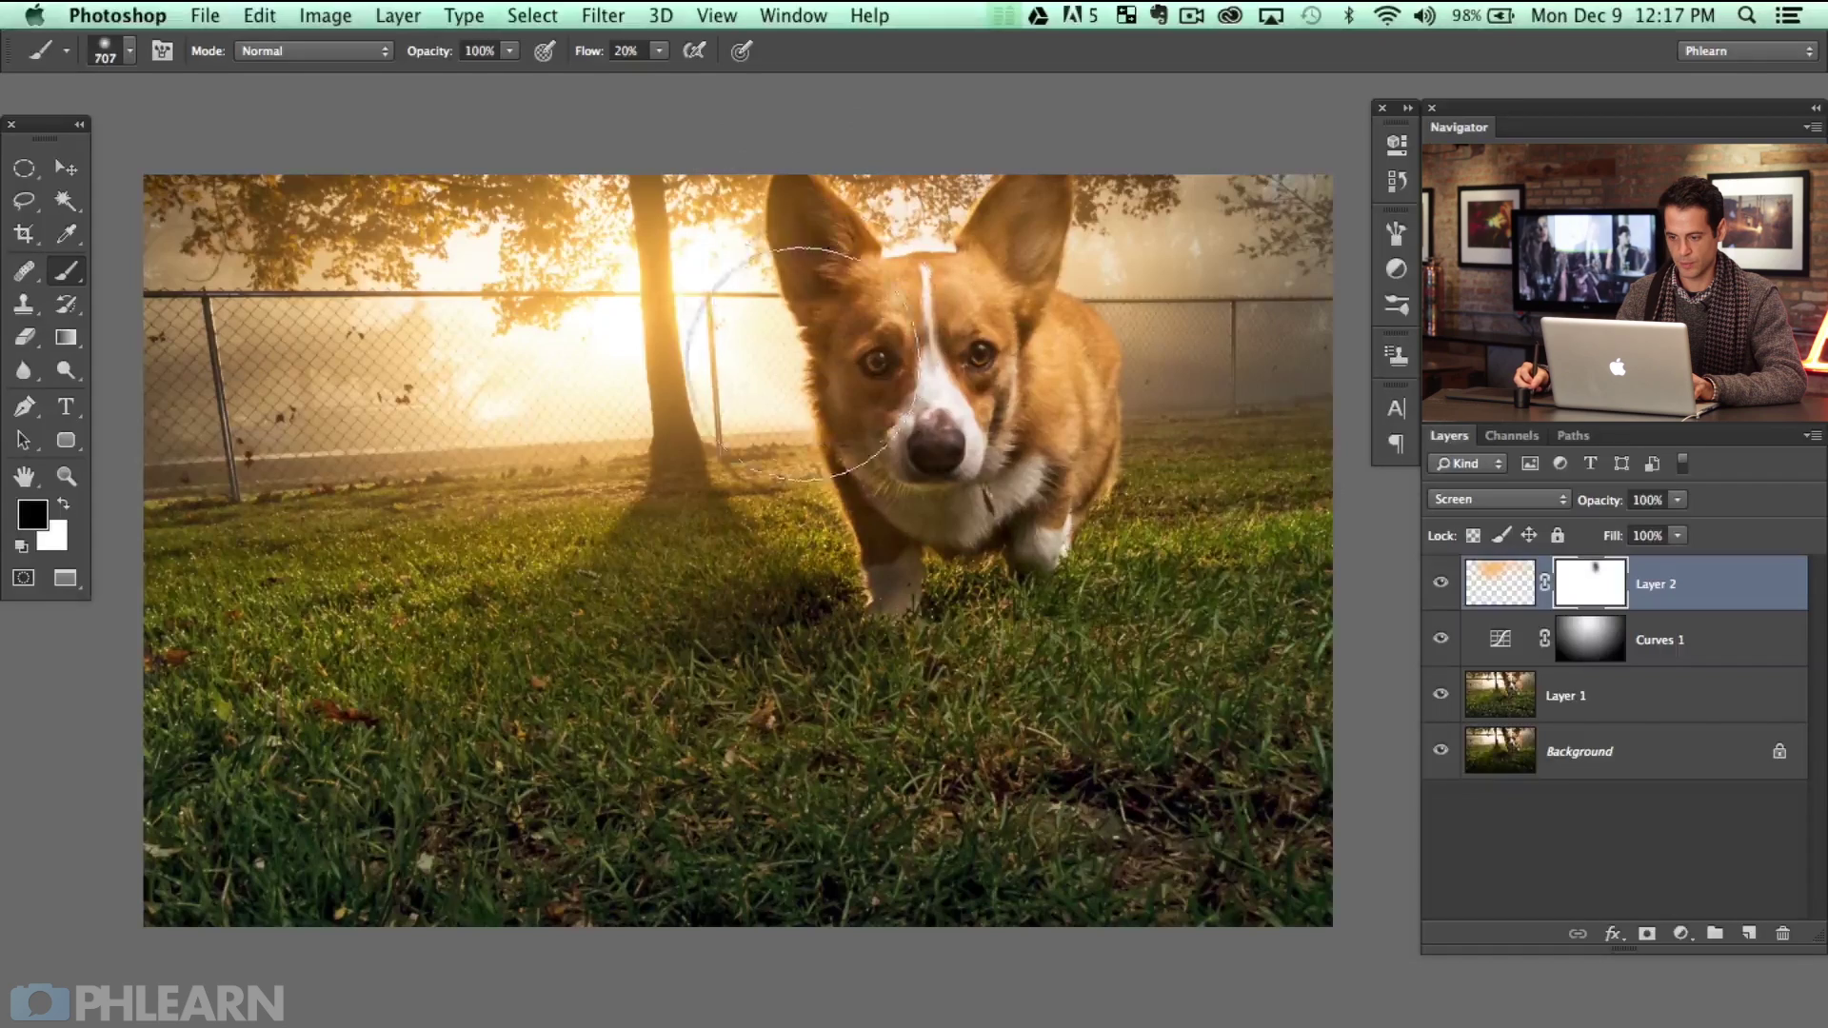
key("x")
Toggle the visibility of Layer 2 to check the masked glow around the corgi's head
left_click(1442, 584)
left_click(1441, 584)
left_click(1441, 585)
left_click(1442, 584)
left_click(1441, 585)
left_click(1441, 584)
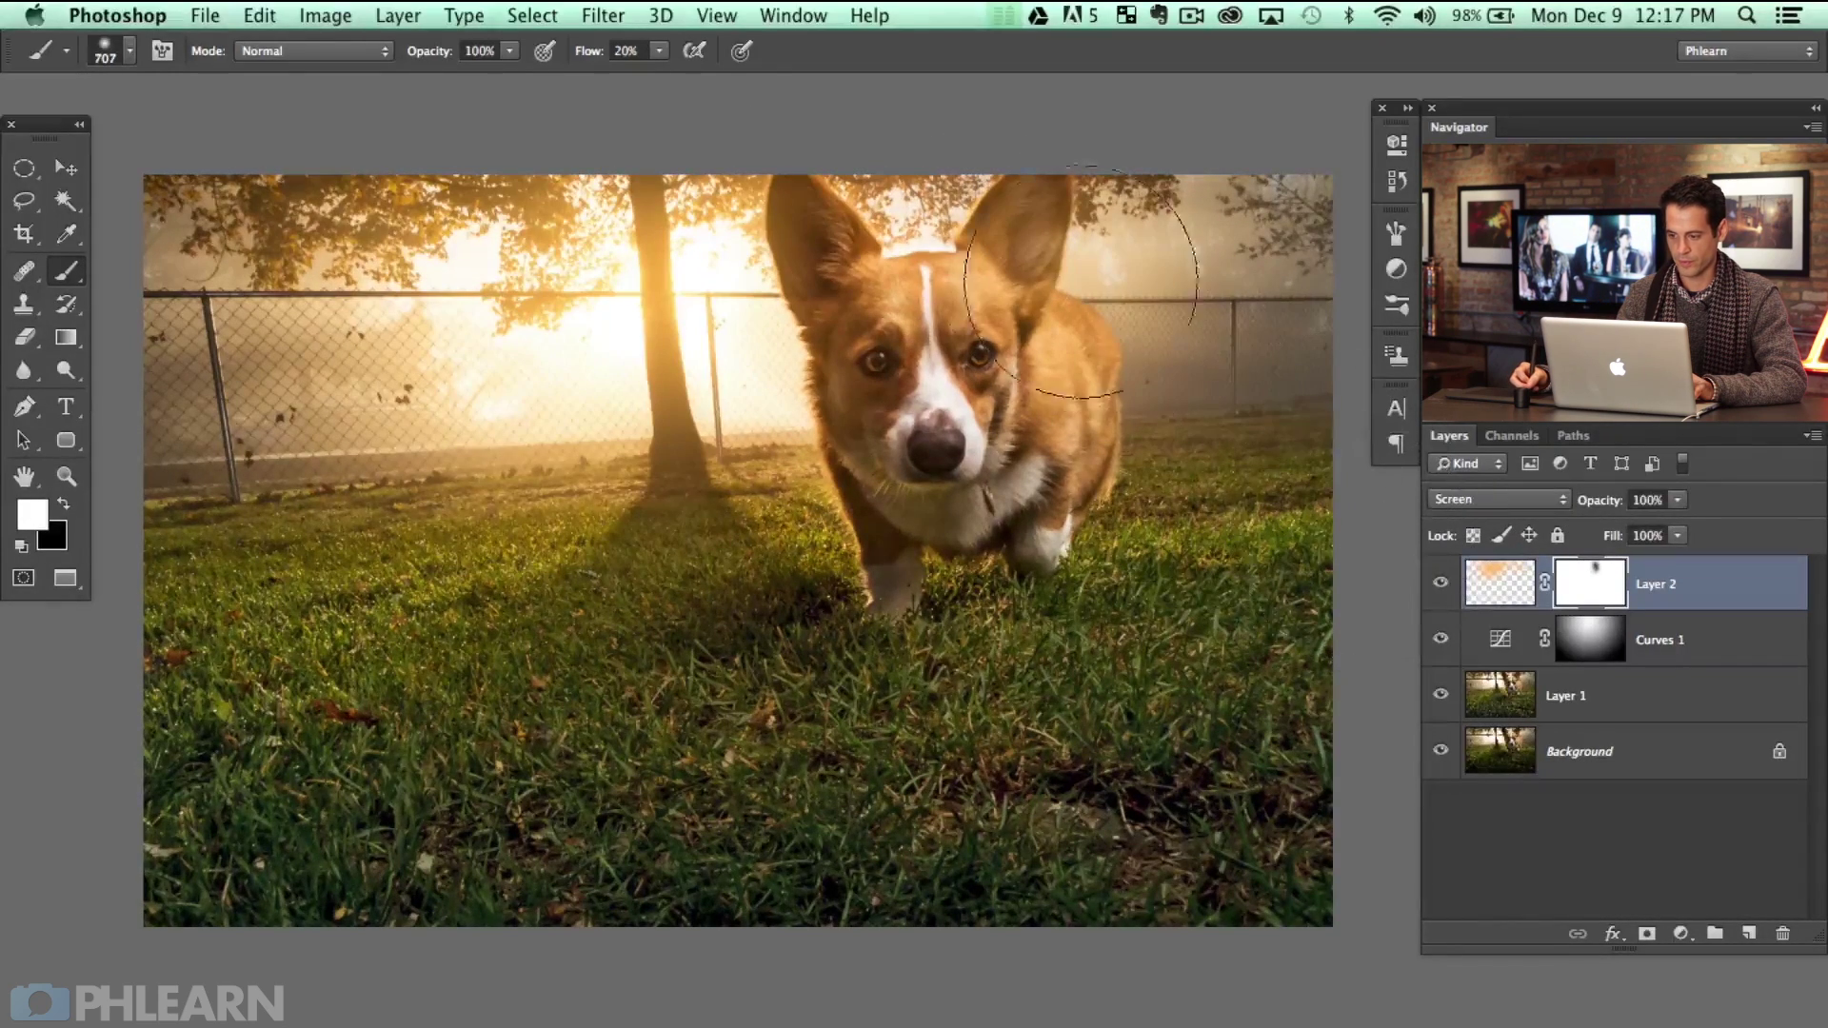
Paint black at 20% flow on the Layer 2 mask over the corgi's other ear and the grass near the tree base
key("x")
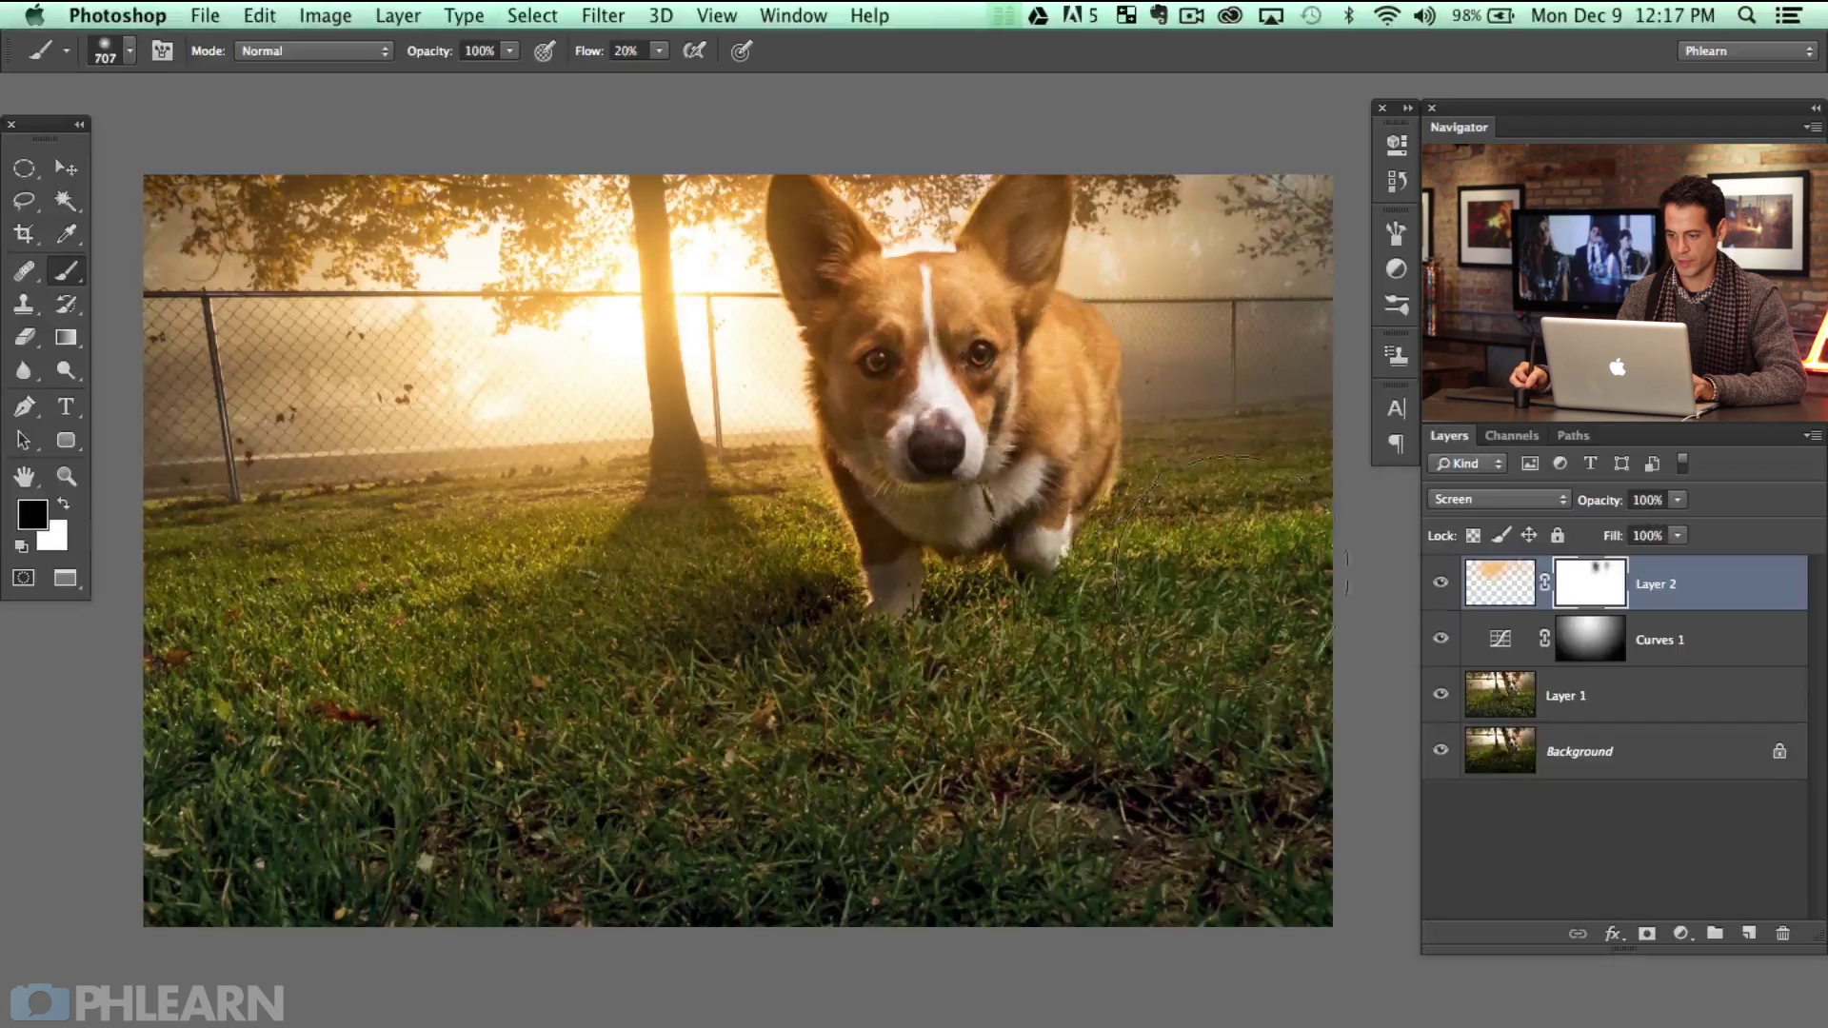
left_click(1441, 584)
left_click(1442, 585)
key("x")
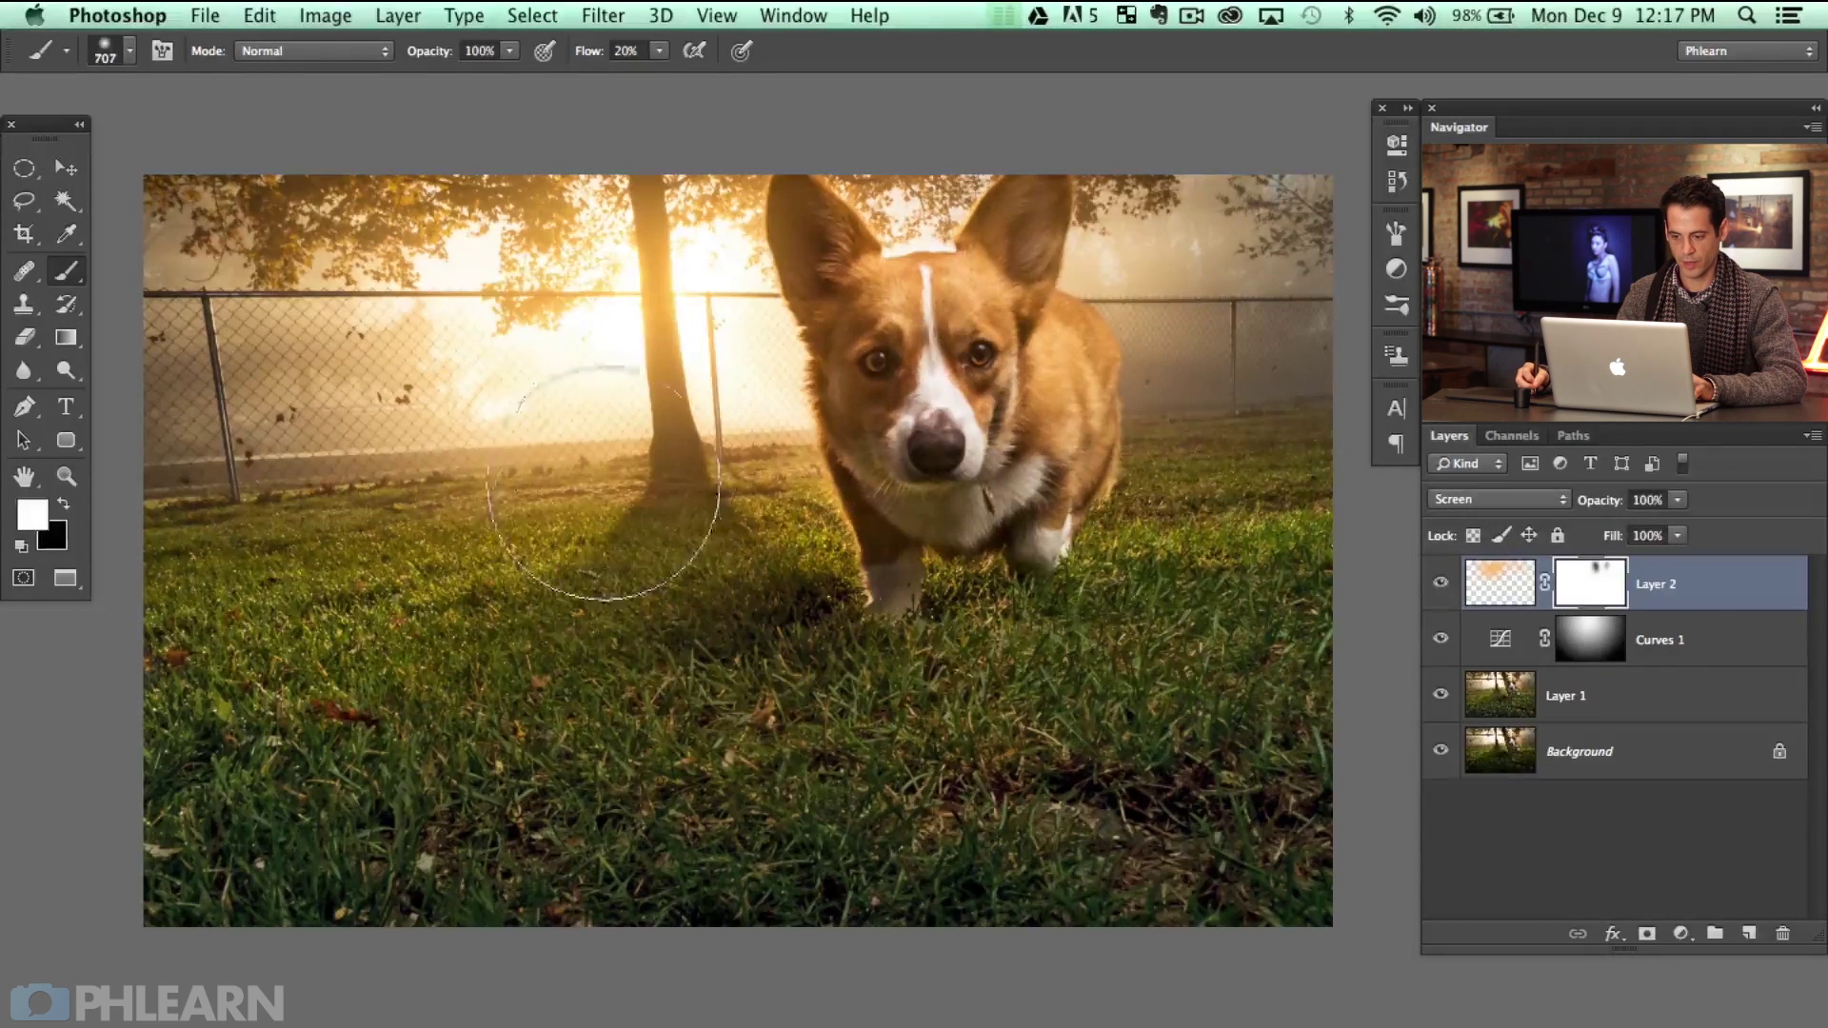
key("x")
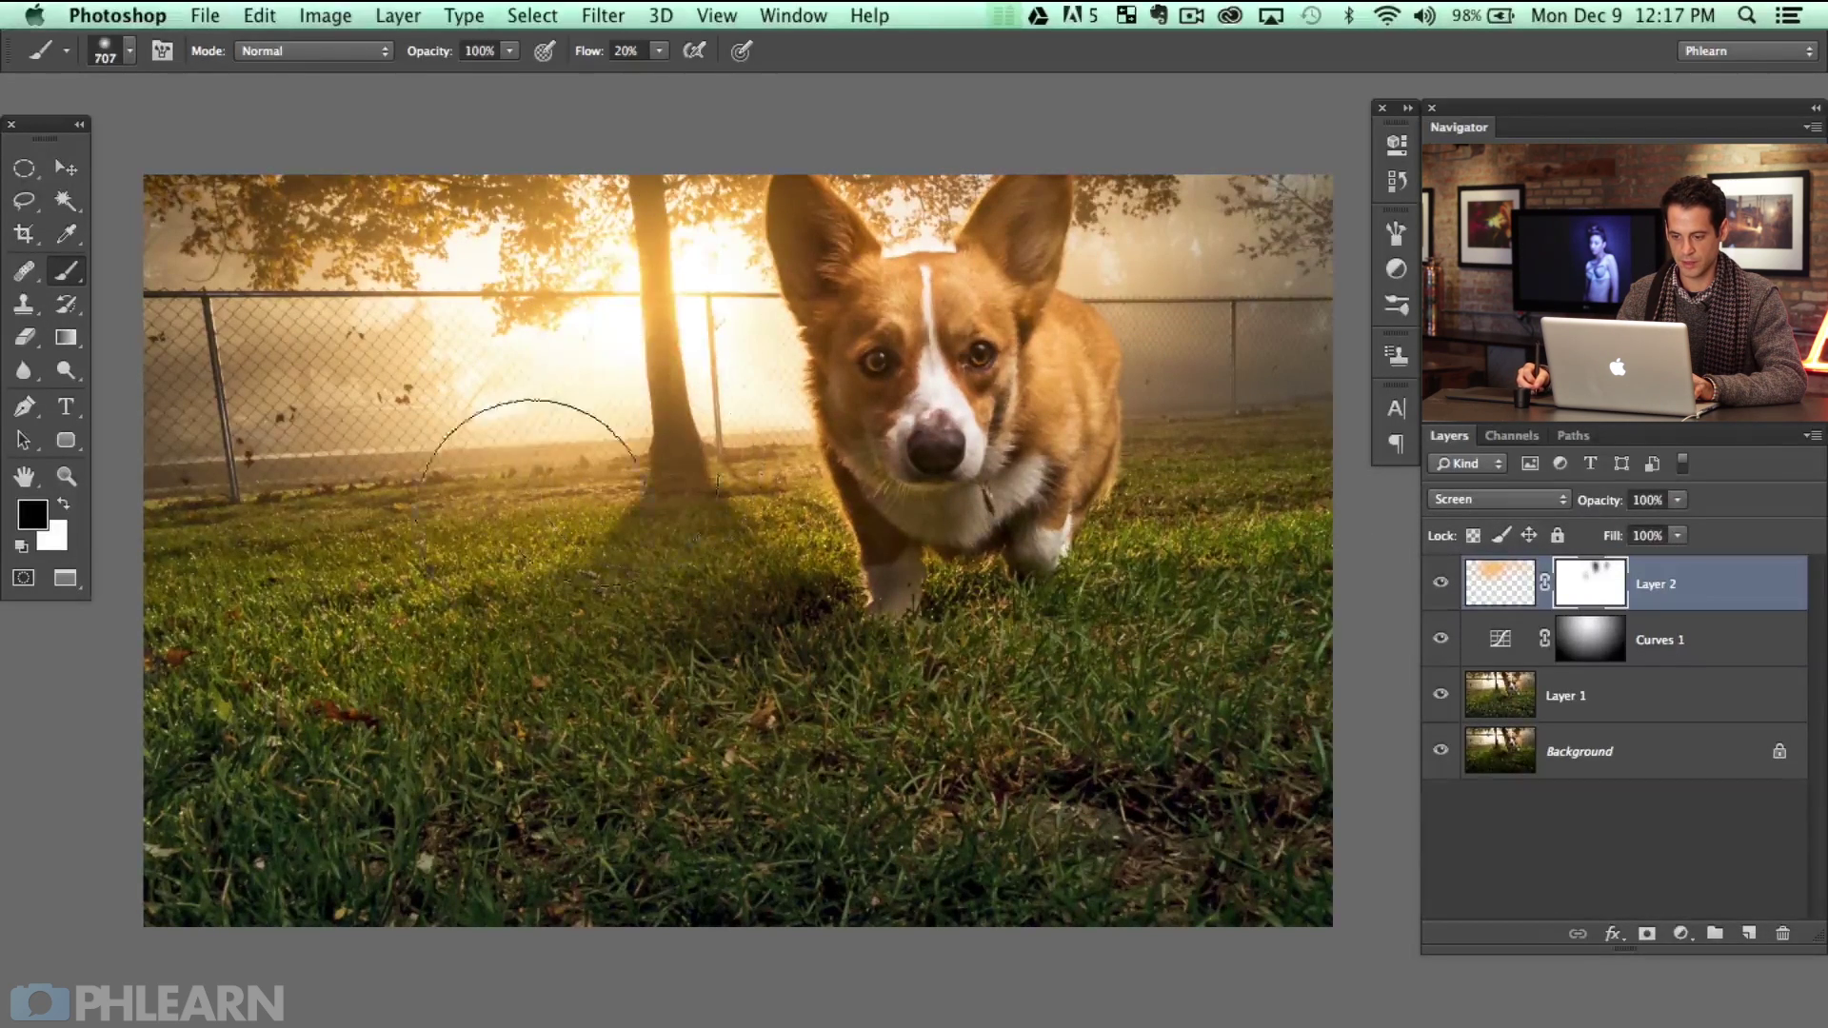
Toggle the visibility of Layer 2 to compare the photo with and without the refined sunlight glow
left_click(1441, 585)
left_click(1441, 584)
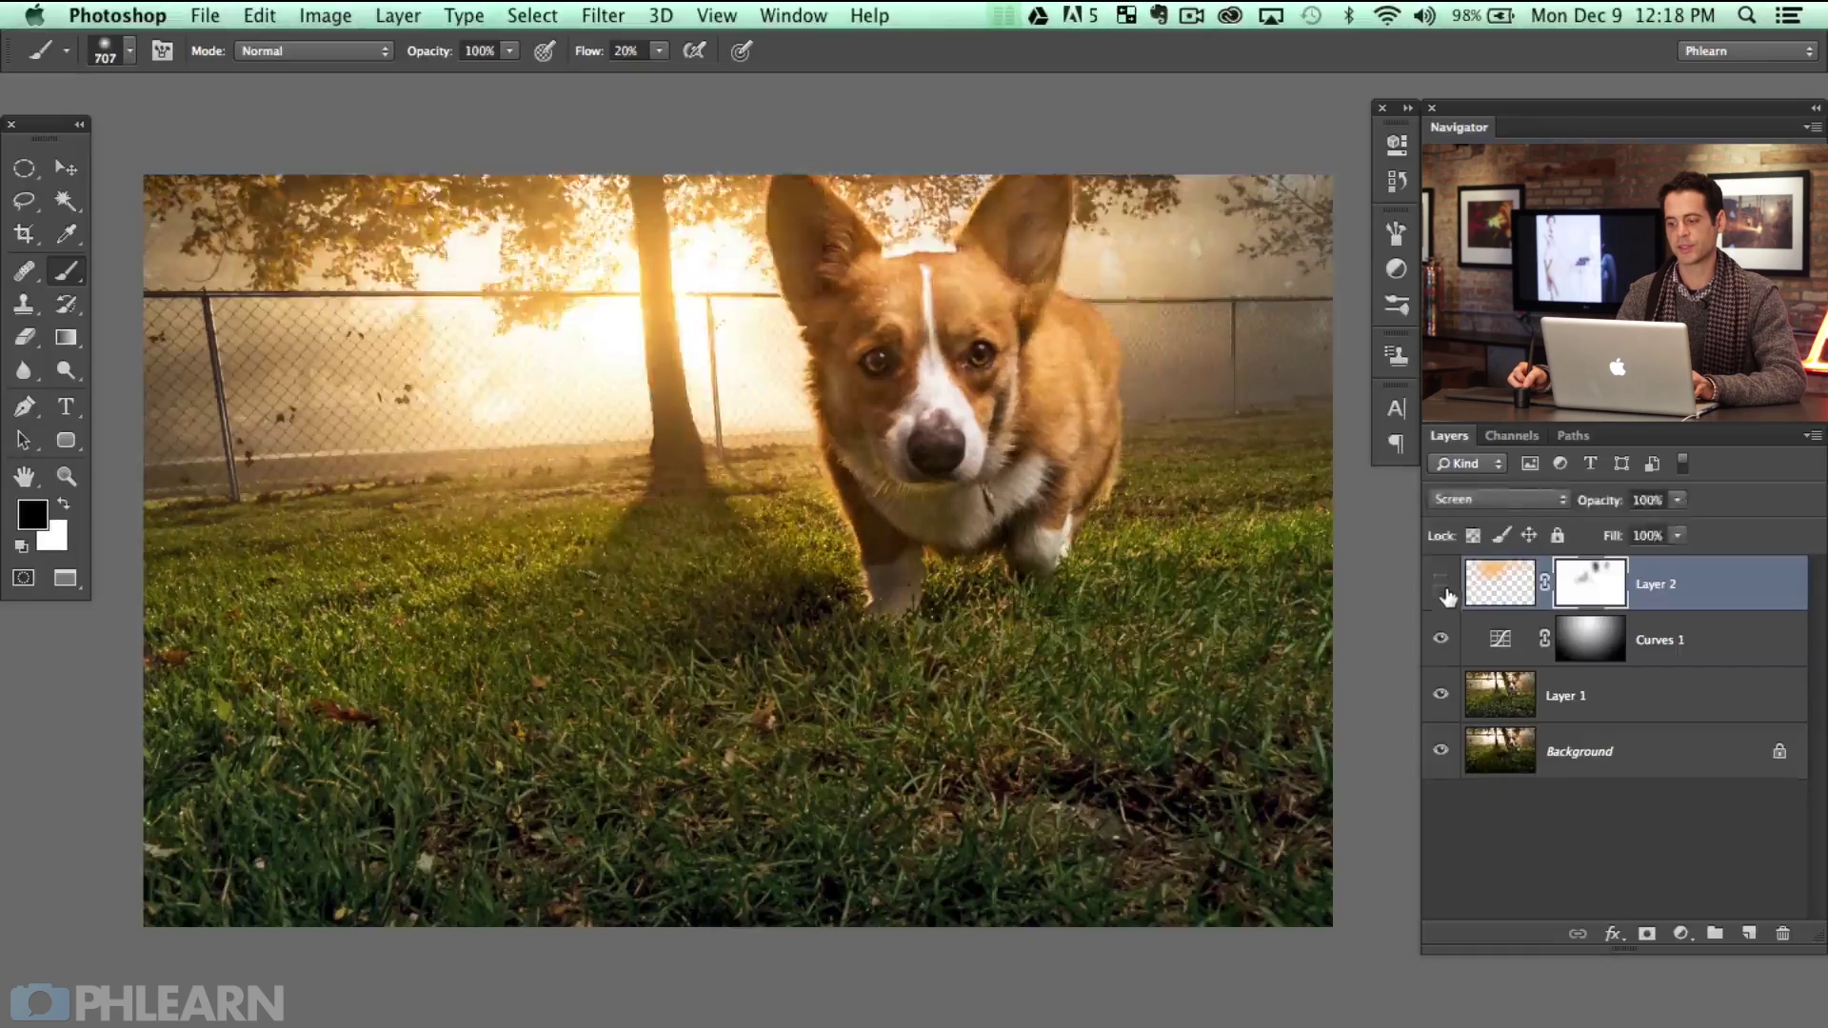
left_click(1441, 584)
left_click(1441, 584)
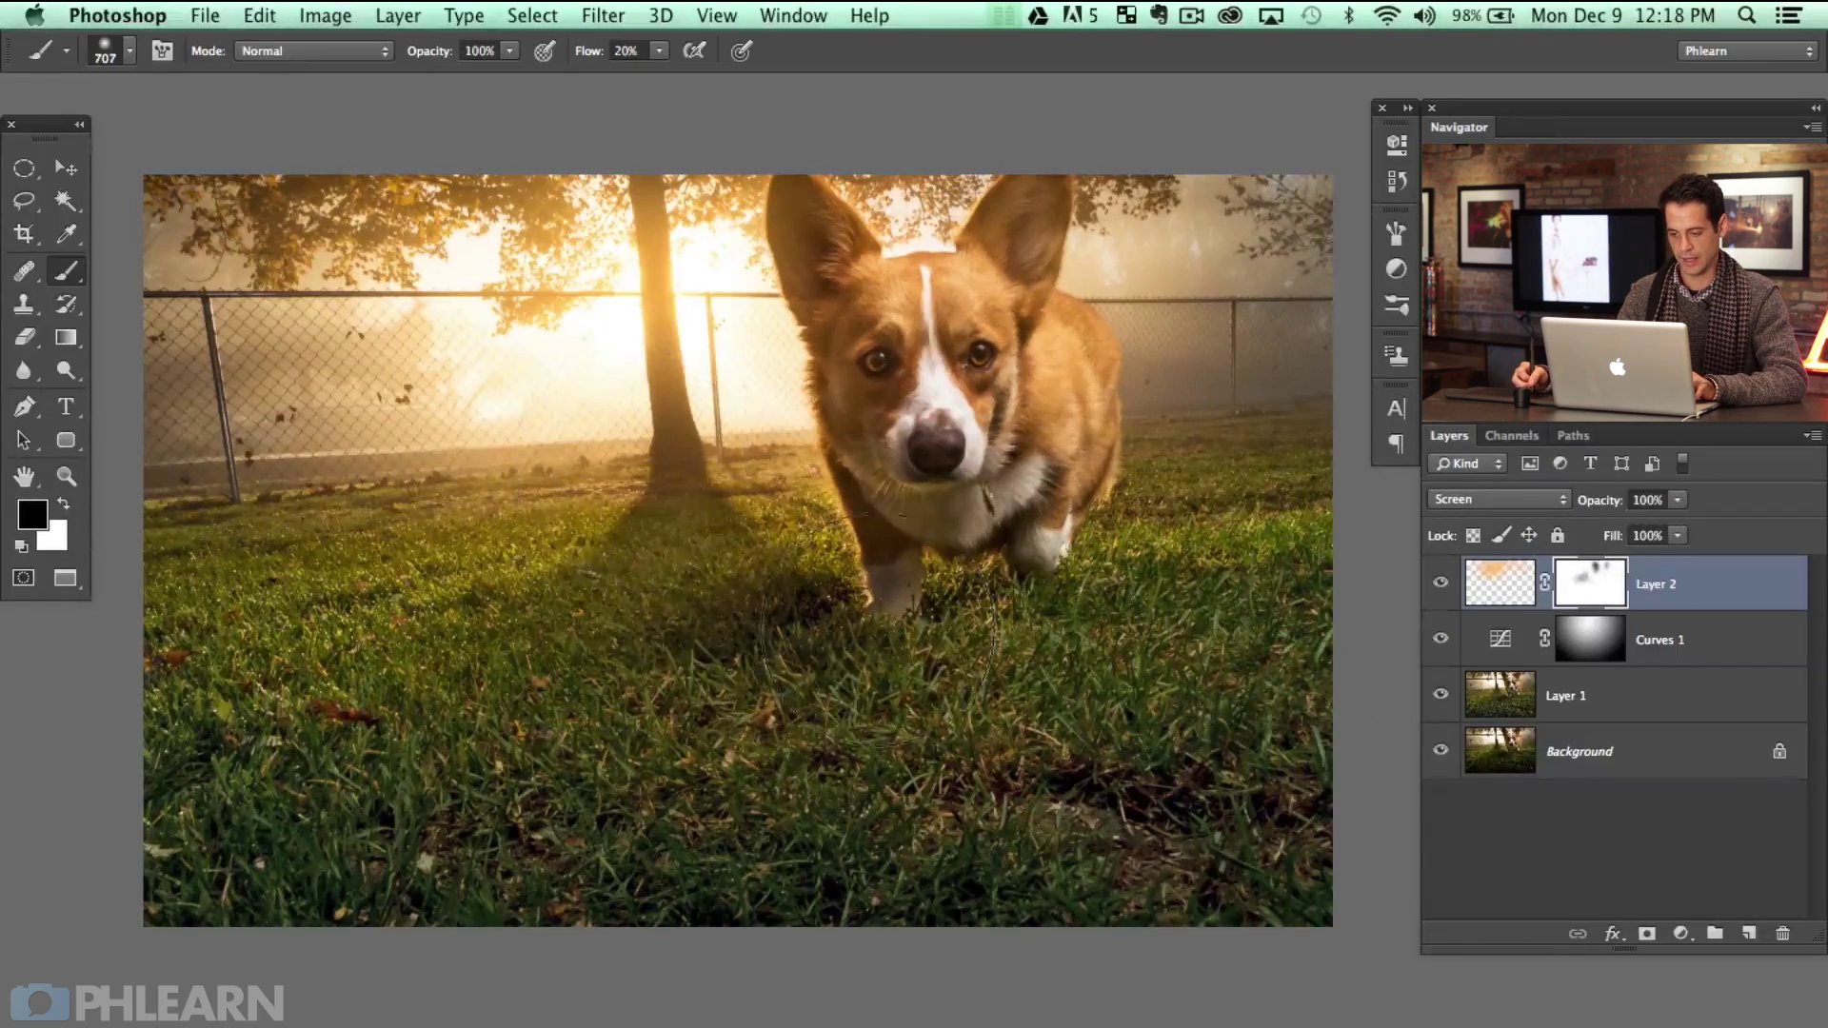
Switch Layer 2 off and on repeatedly to examine the orange glow around the tree and the corgi
left_click(1443, 585)
left_click(1443, 585)
left_click(1444, 584)
left_click(1443, 585)
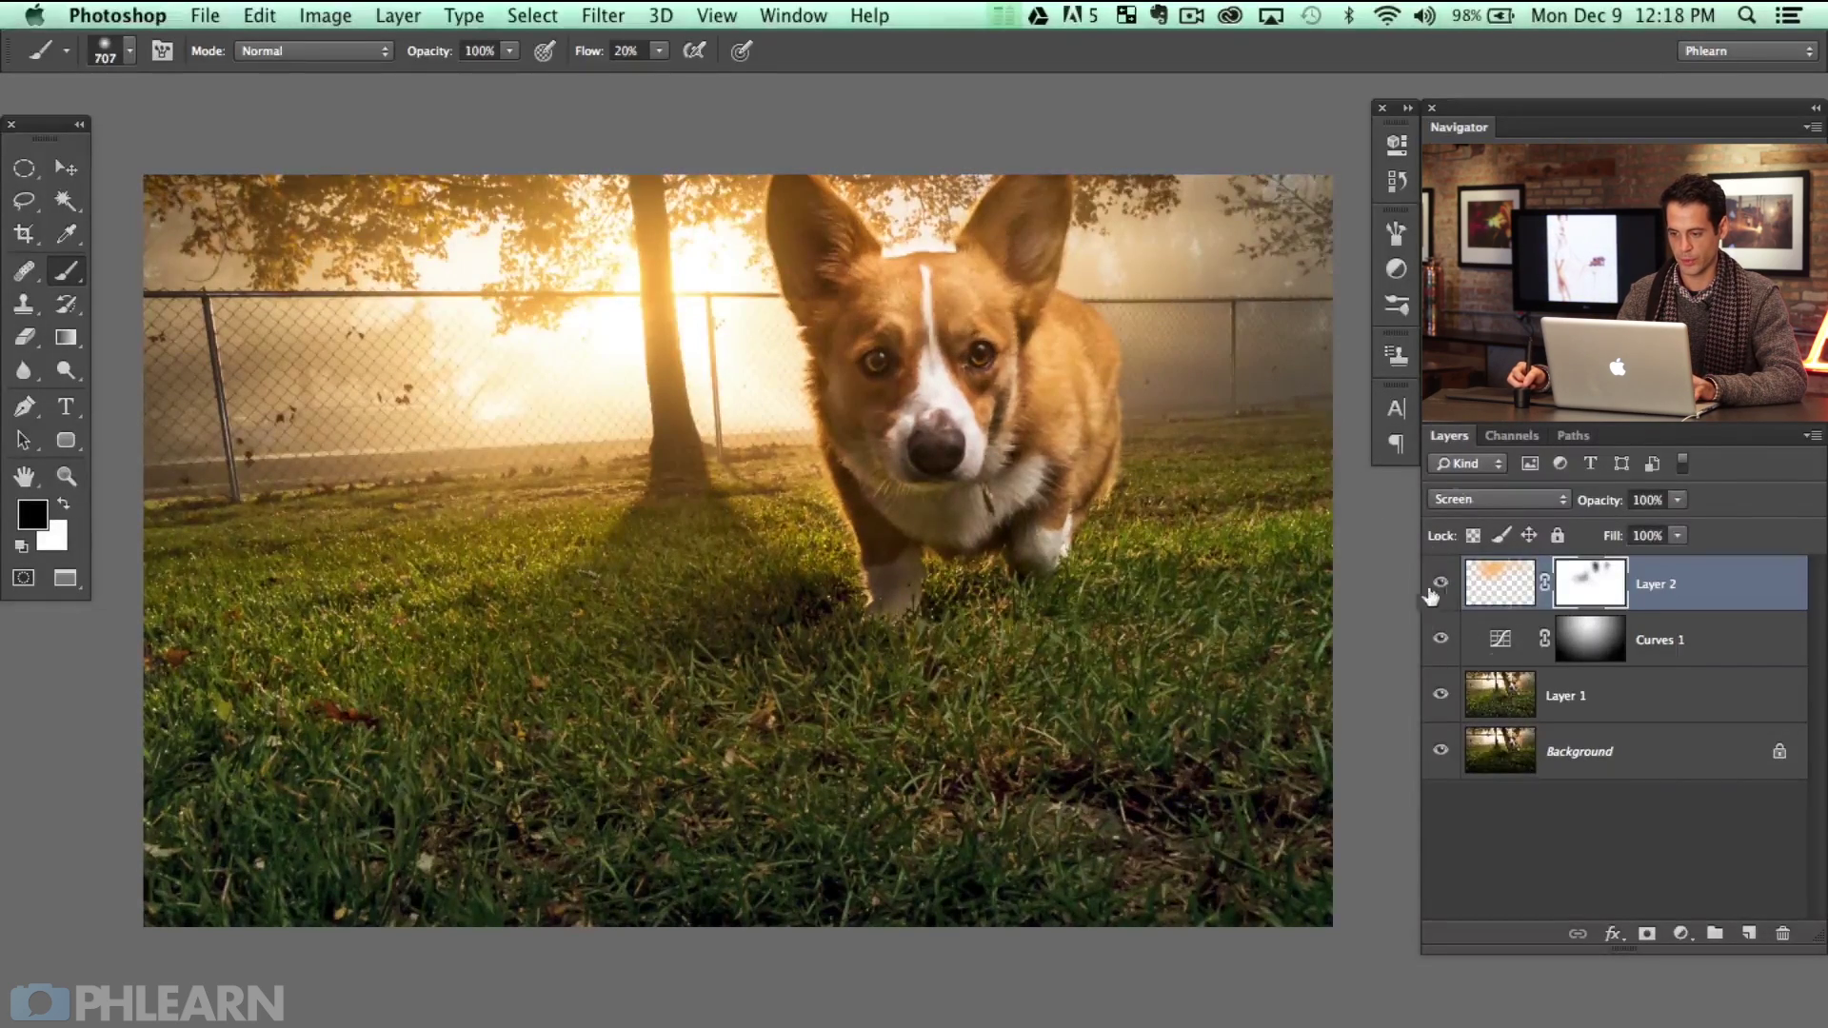
Add a Curves adjustment layer above Layer 2 and raise its green channel midtones from input 113 to output 136
scroll(942, 653, "down", 2)
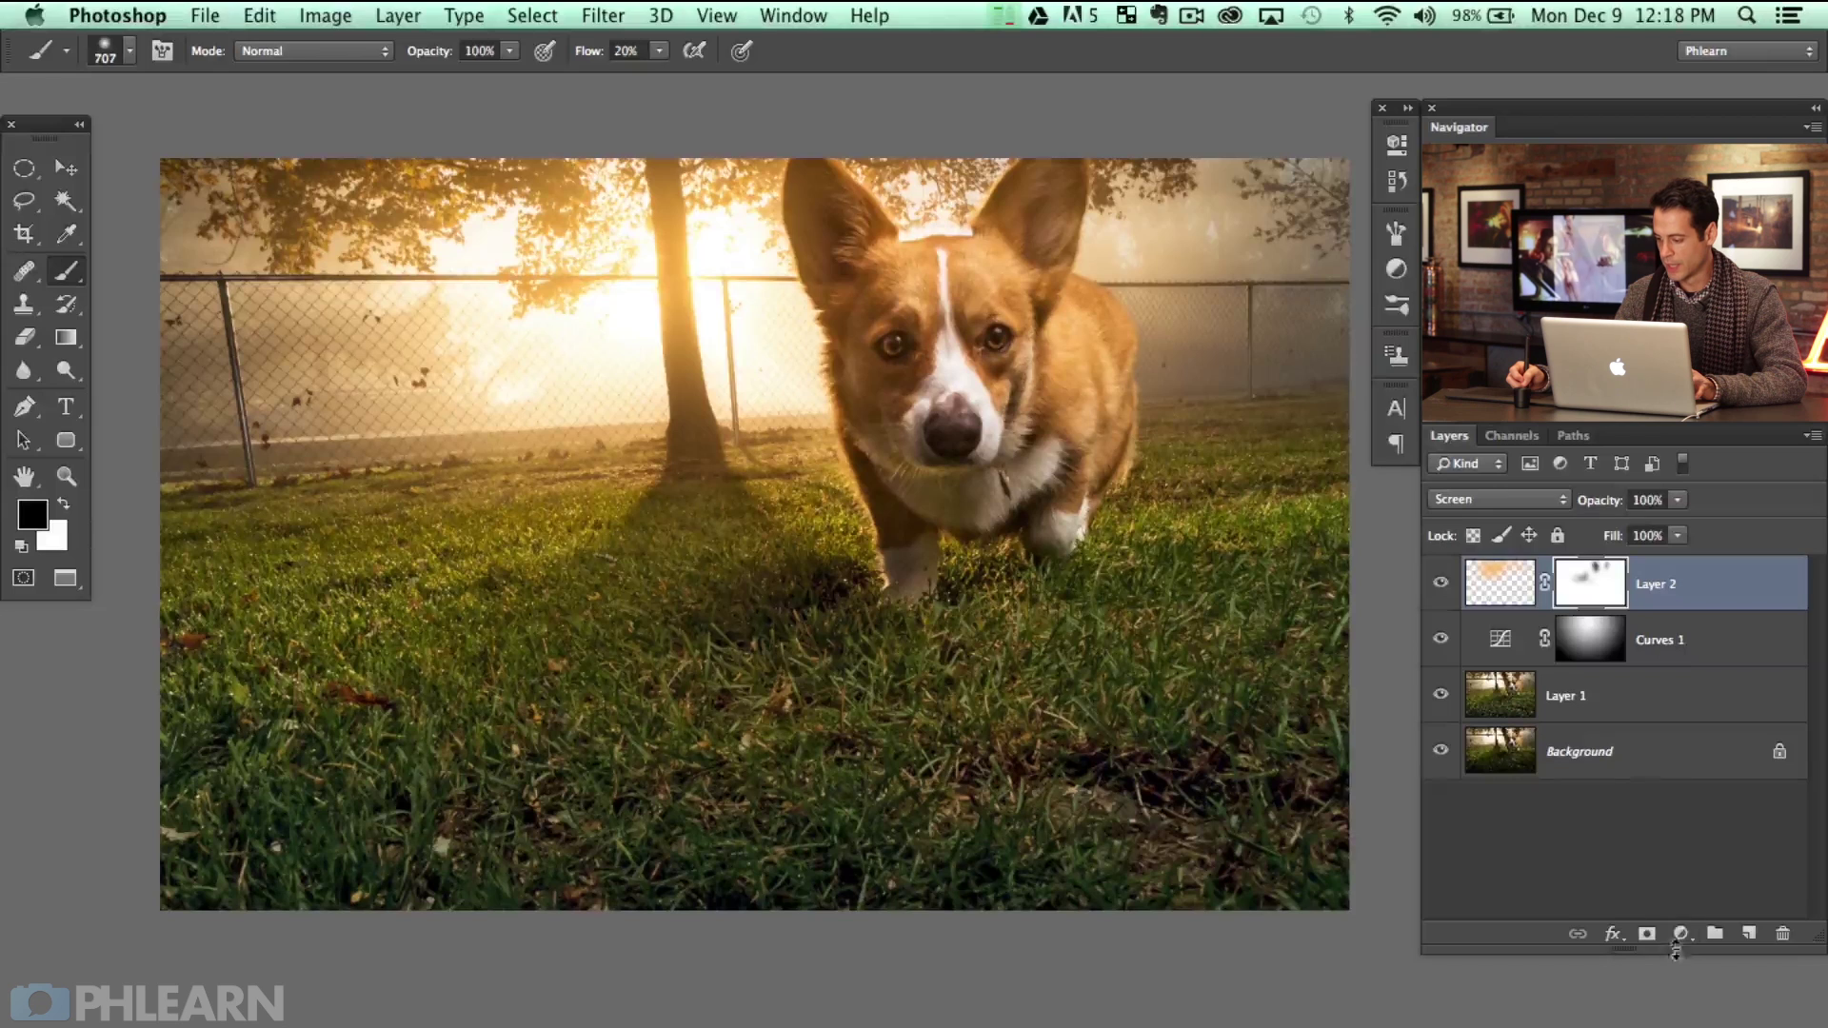
left_click(1680, 935)
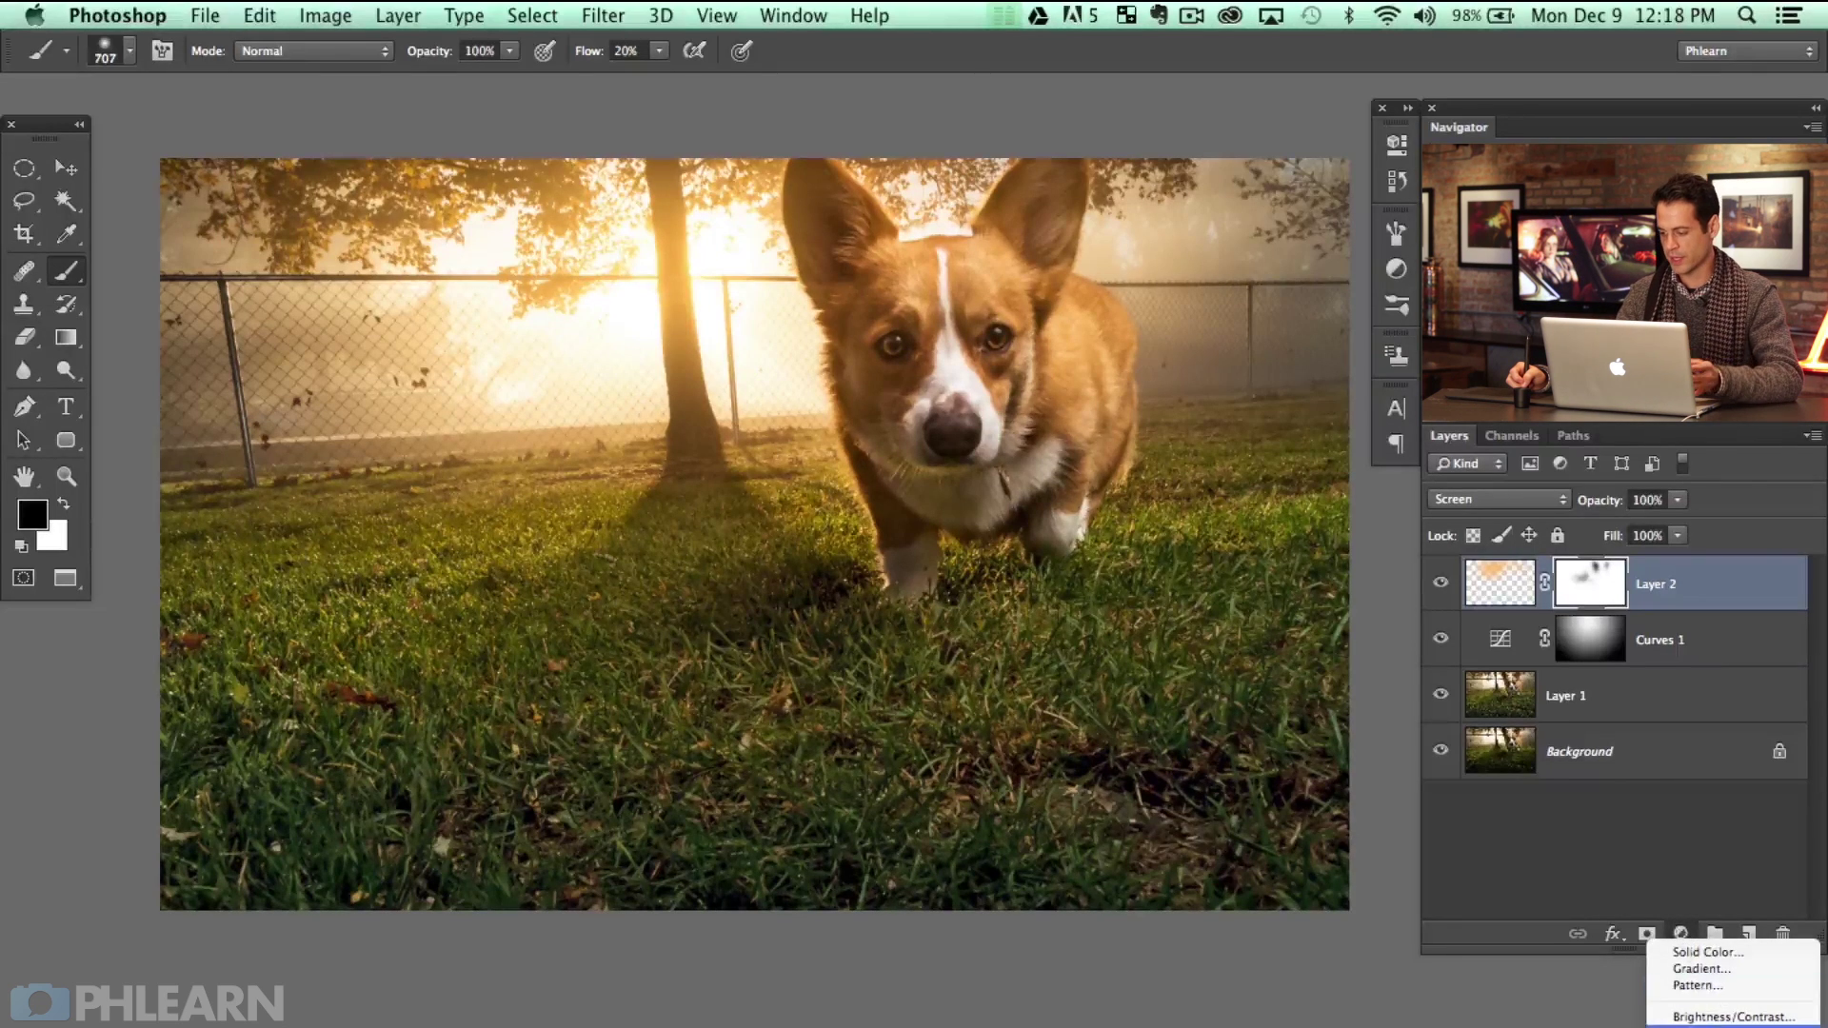
left_click(1709, 1023)
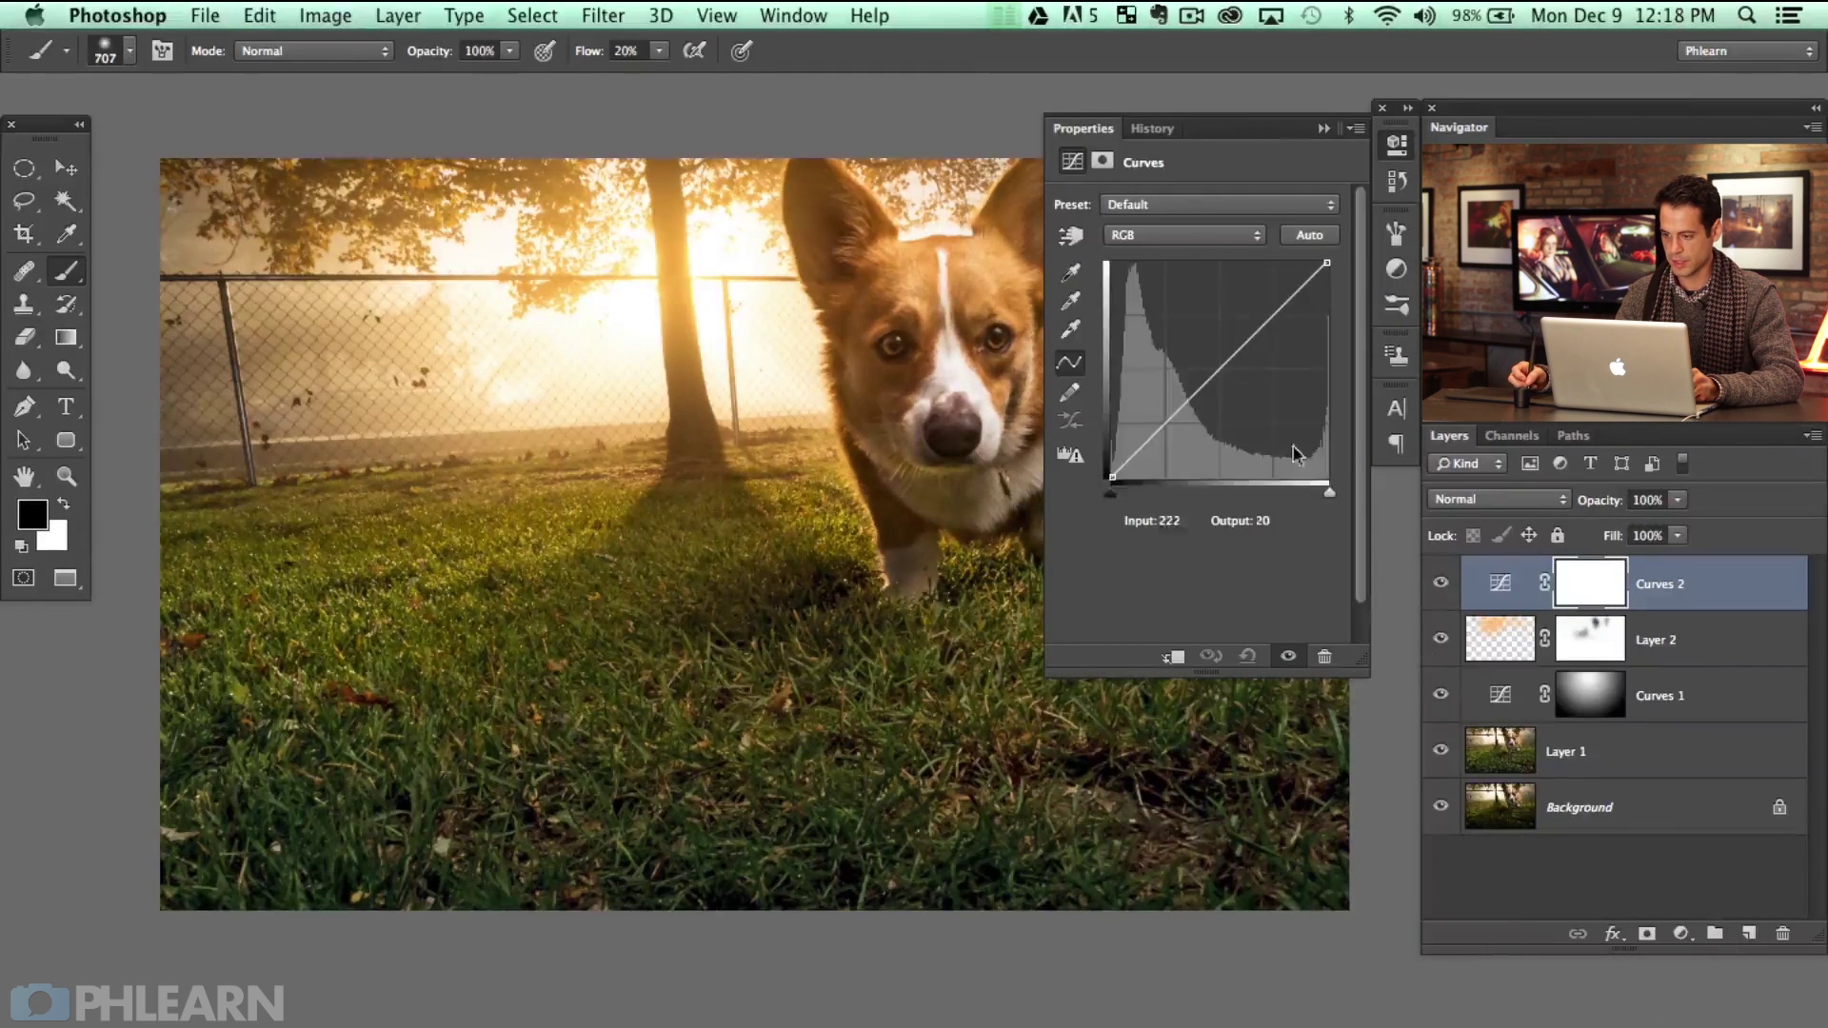
left_click(1160, 233)
left_click(1166, 249)
left_click(1171, 234)
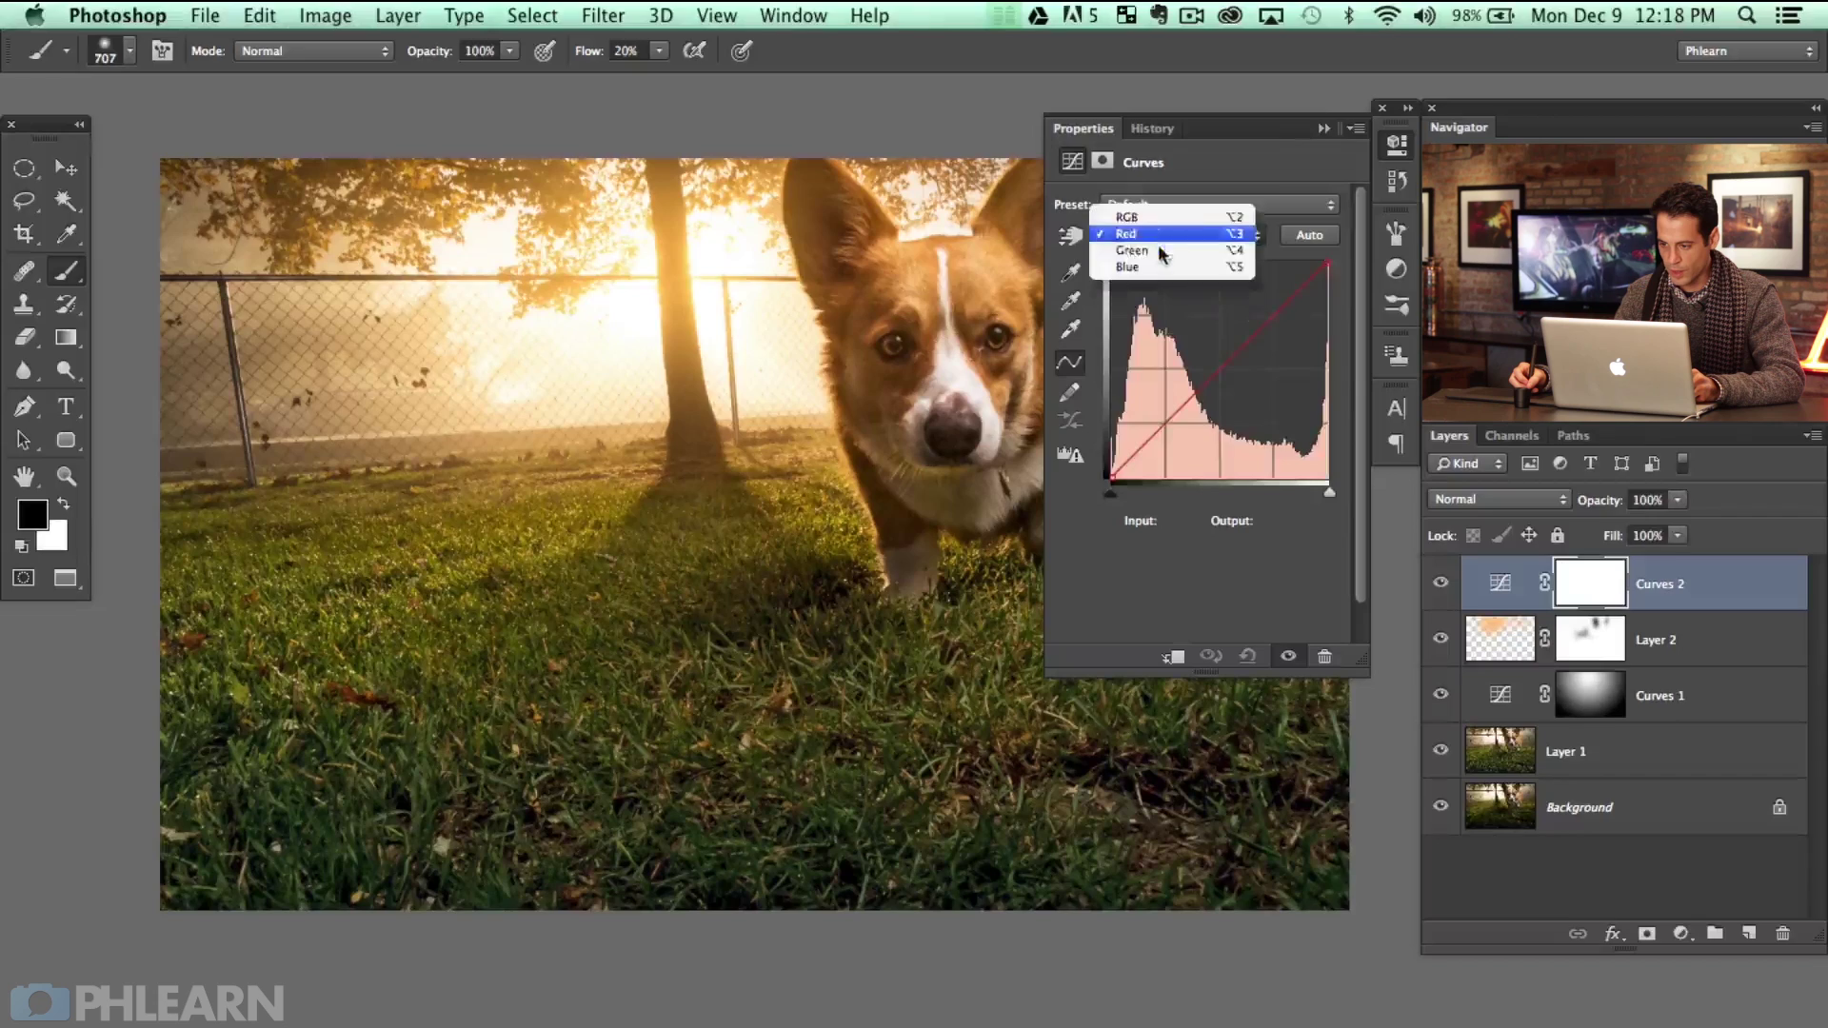
left_click_drag(1214, 377, 1212, 364)
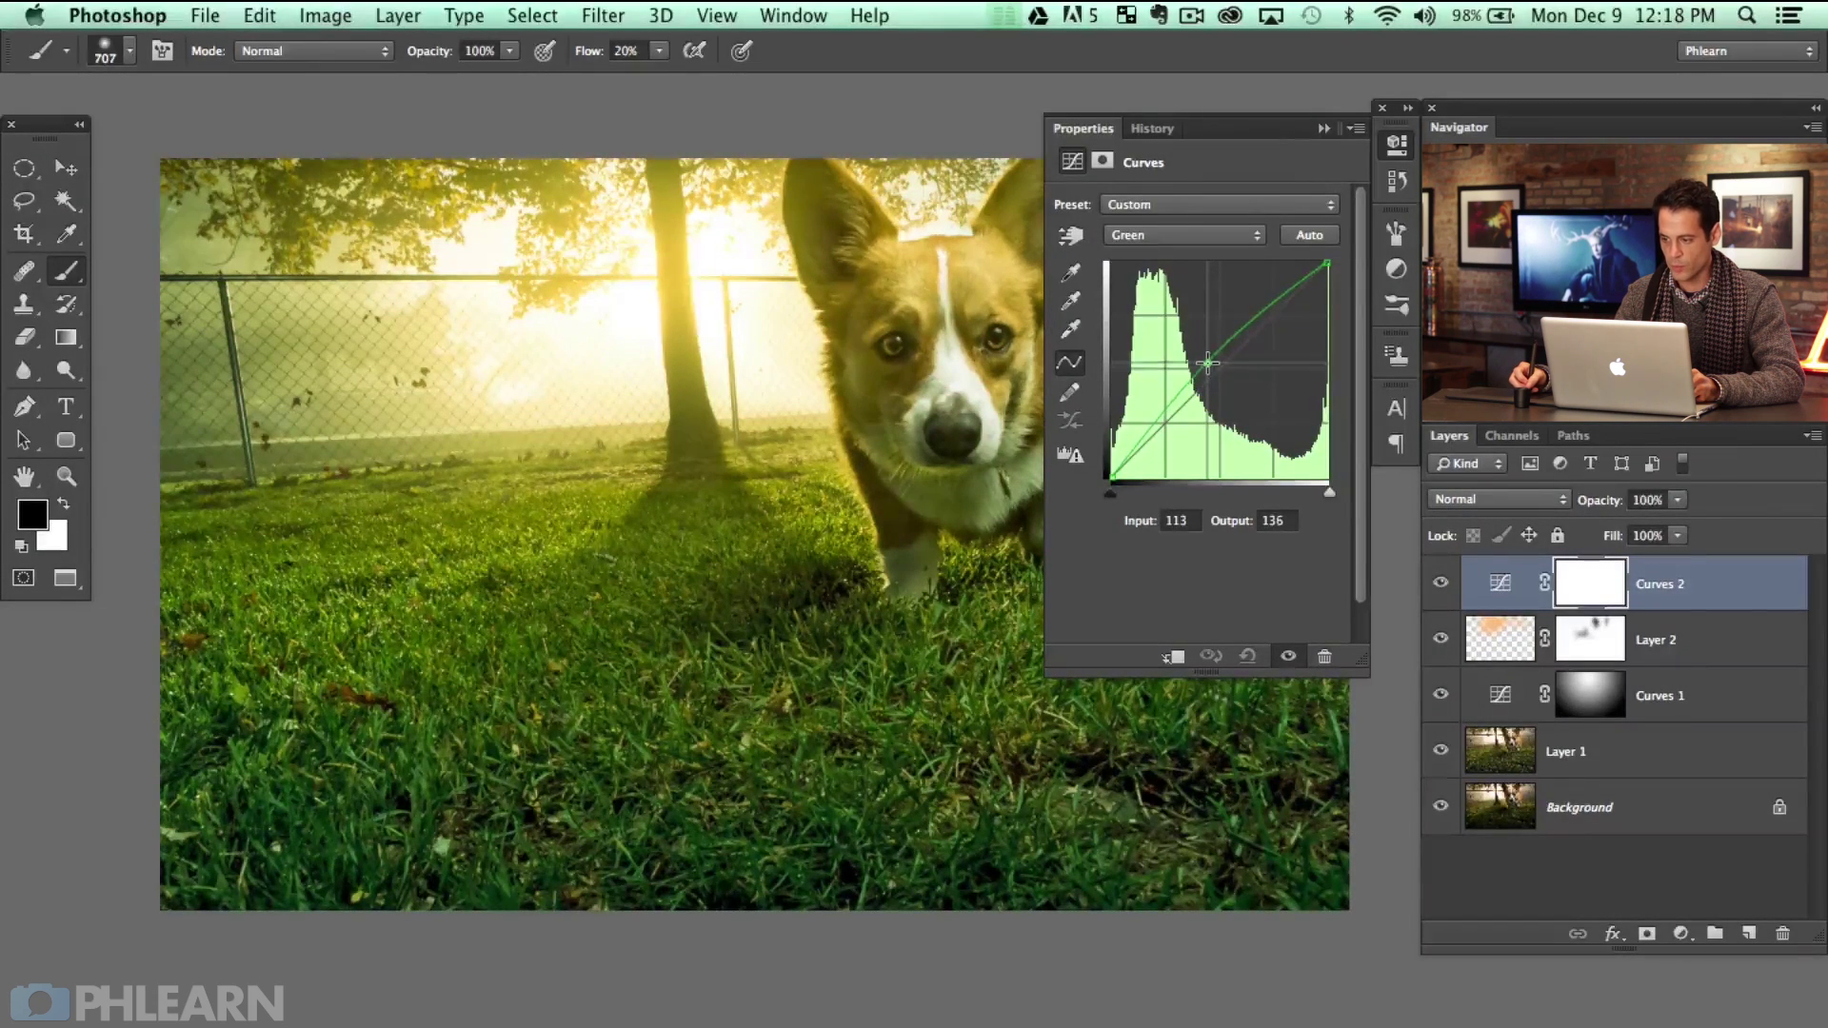
left_click(1397, 145)
Invert the Curves 2 mask to black and paint white at 80% flow over the foreground grass
scroll(714, 361, "left", 3)
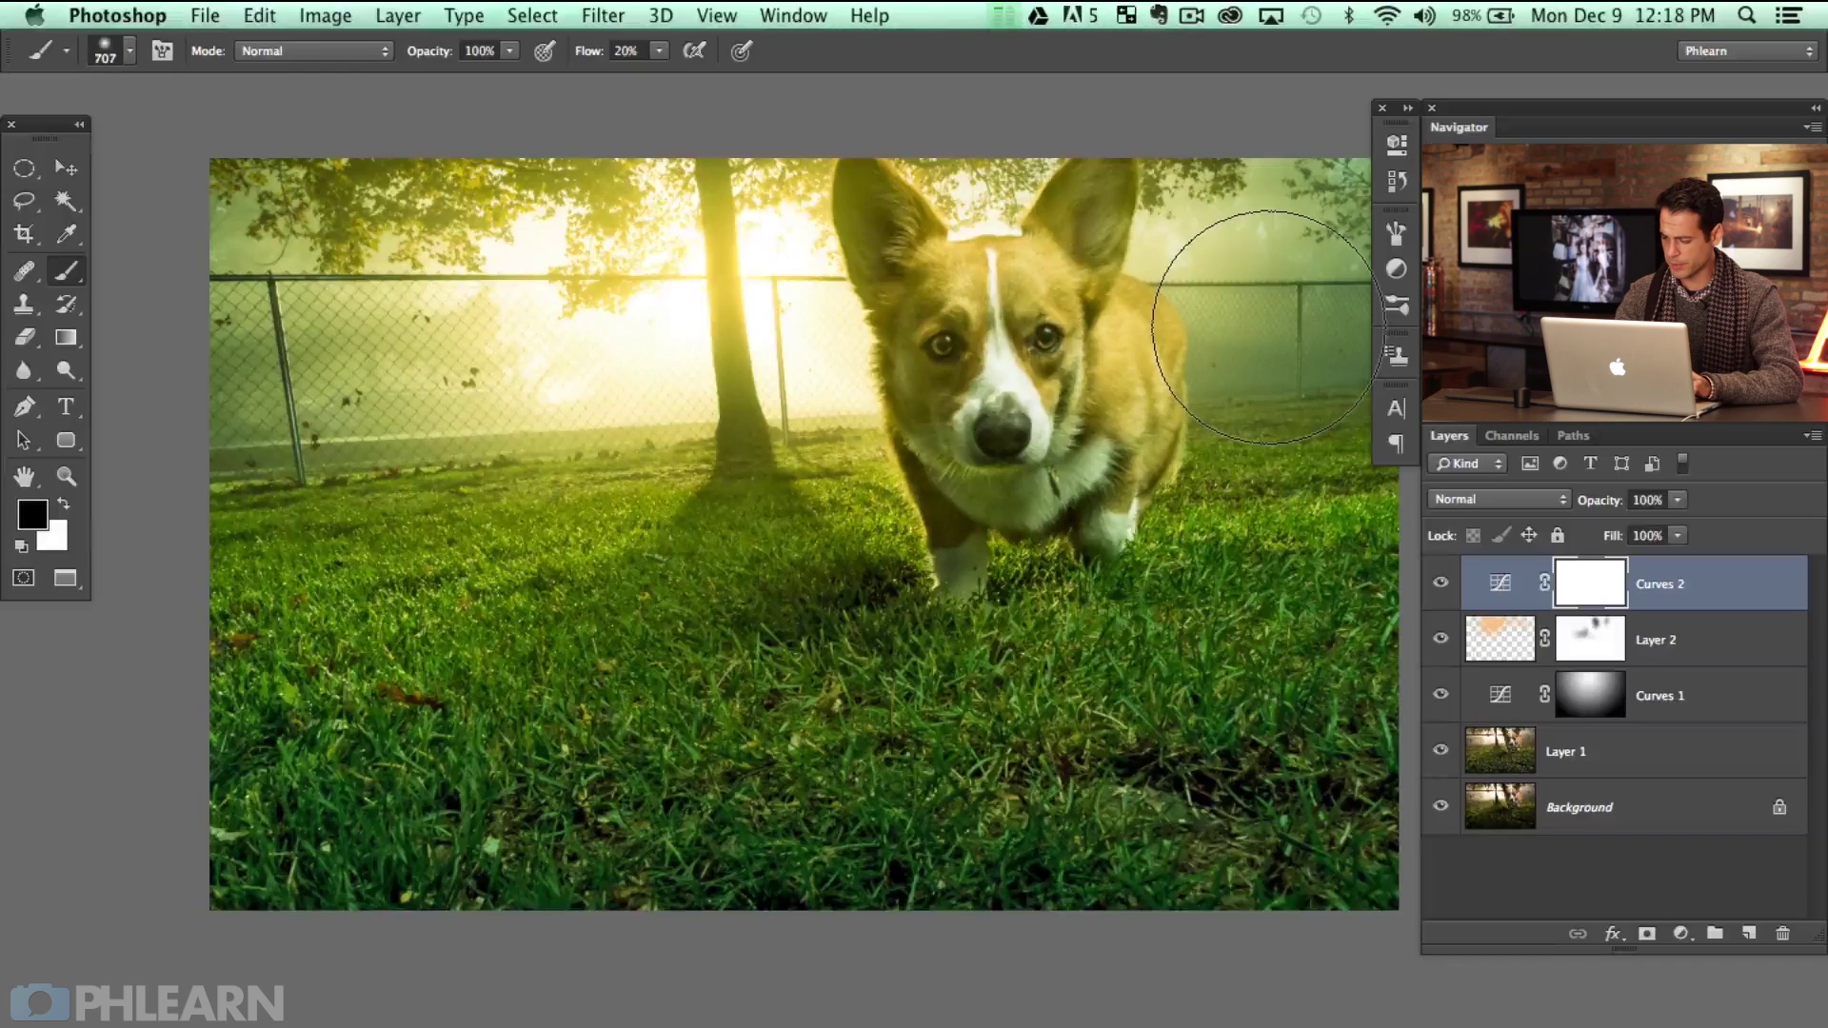
key("super+i")
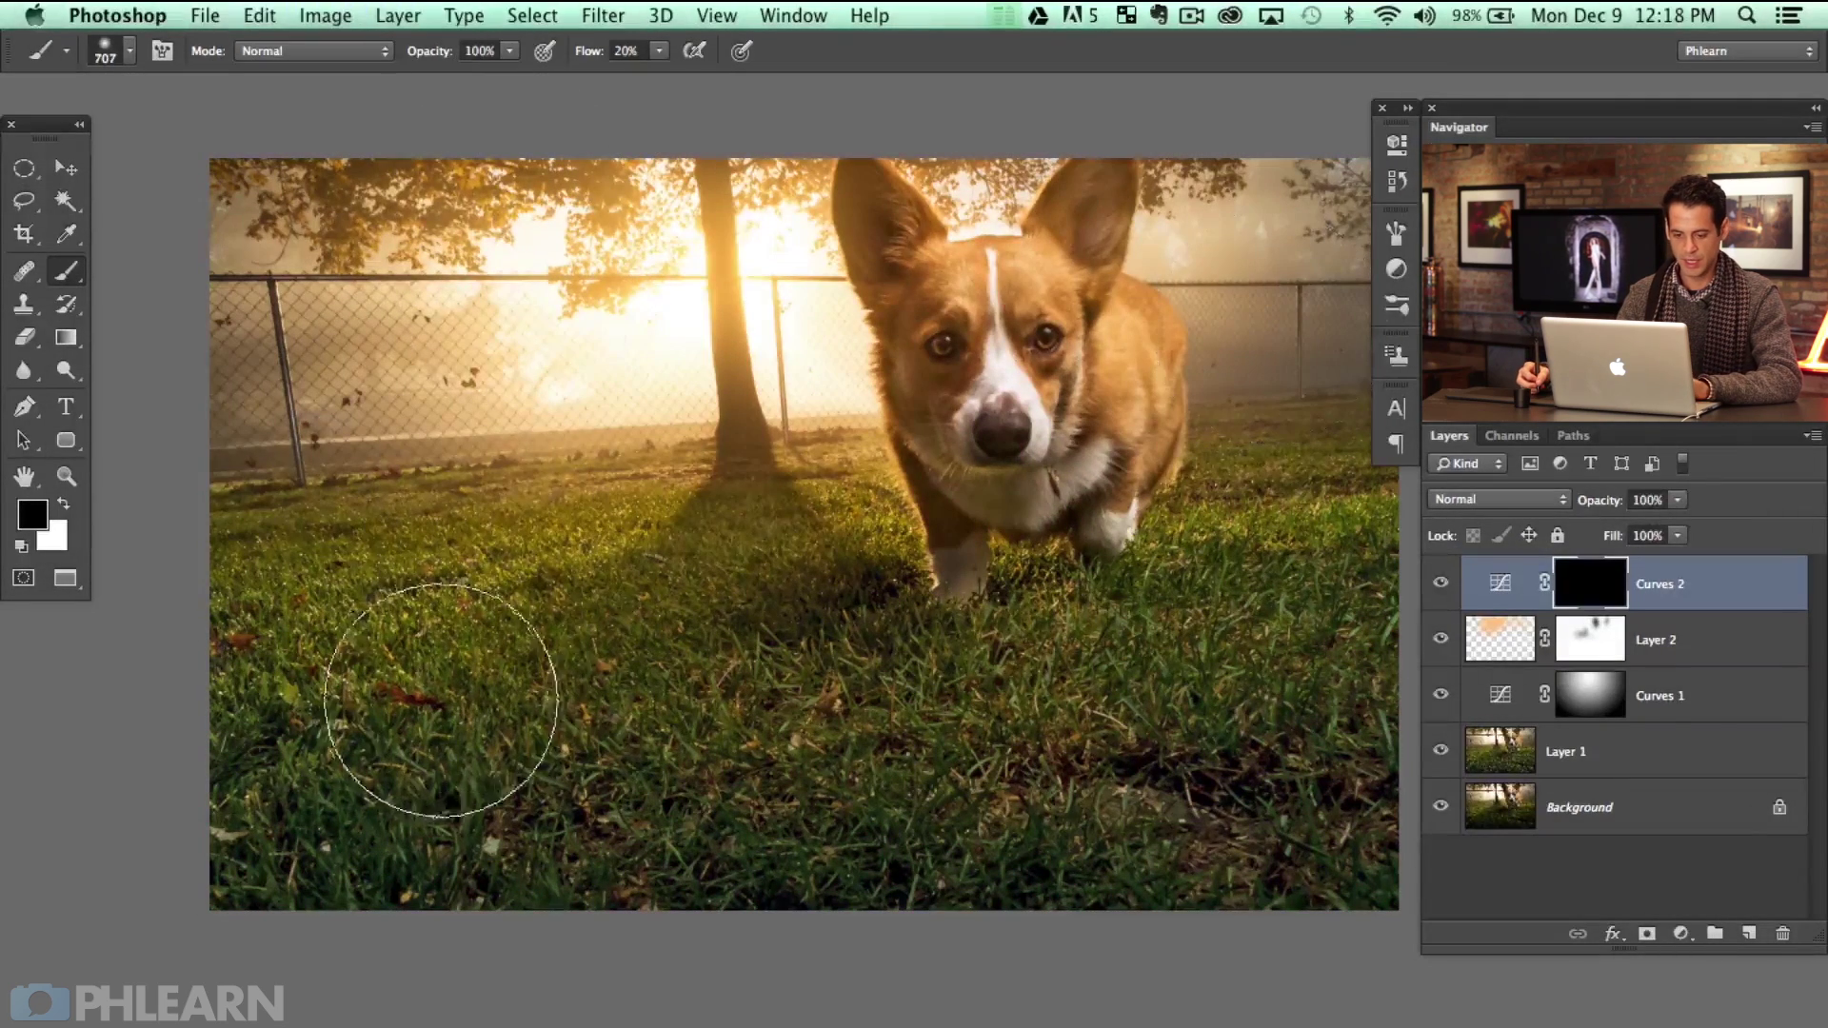
key("x")
key("shift+8")
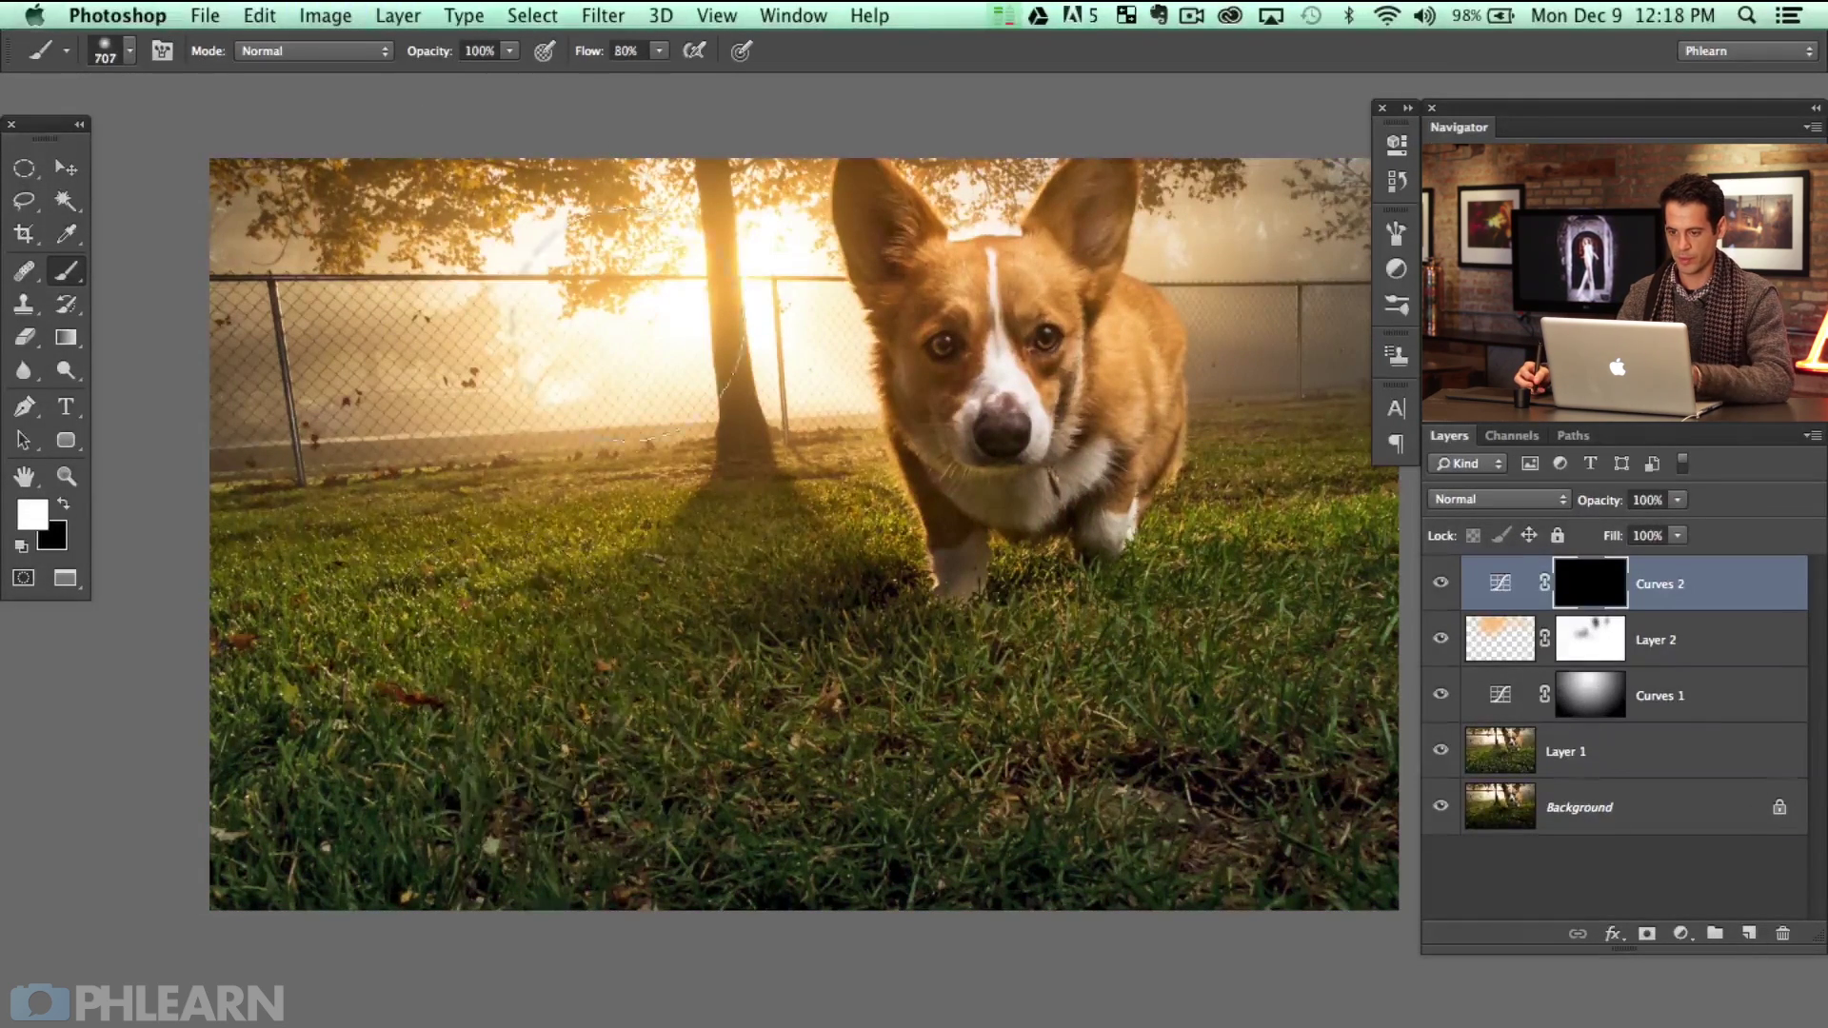
mouse_move(510, 836)
left_mouse_down()
mouse_move(568, 767)
mouse_move(603, 783)
mouse_move(443, 831)
mouse_move(285, 843)
mouse_move(196, 820)
mouse_move(258, 804)
mouse_move(386, 864)
mouse_move(576, 874)
mouse_move(945, 804)
mouse_move(1158, 828)
mouse_move(1280, 813)
mouse_move(1061, 841)
mouse_move(1040, 640)
mouse_move(1059, 681)
mouse_move(1239, 604)
left_mouse_up()
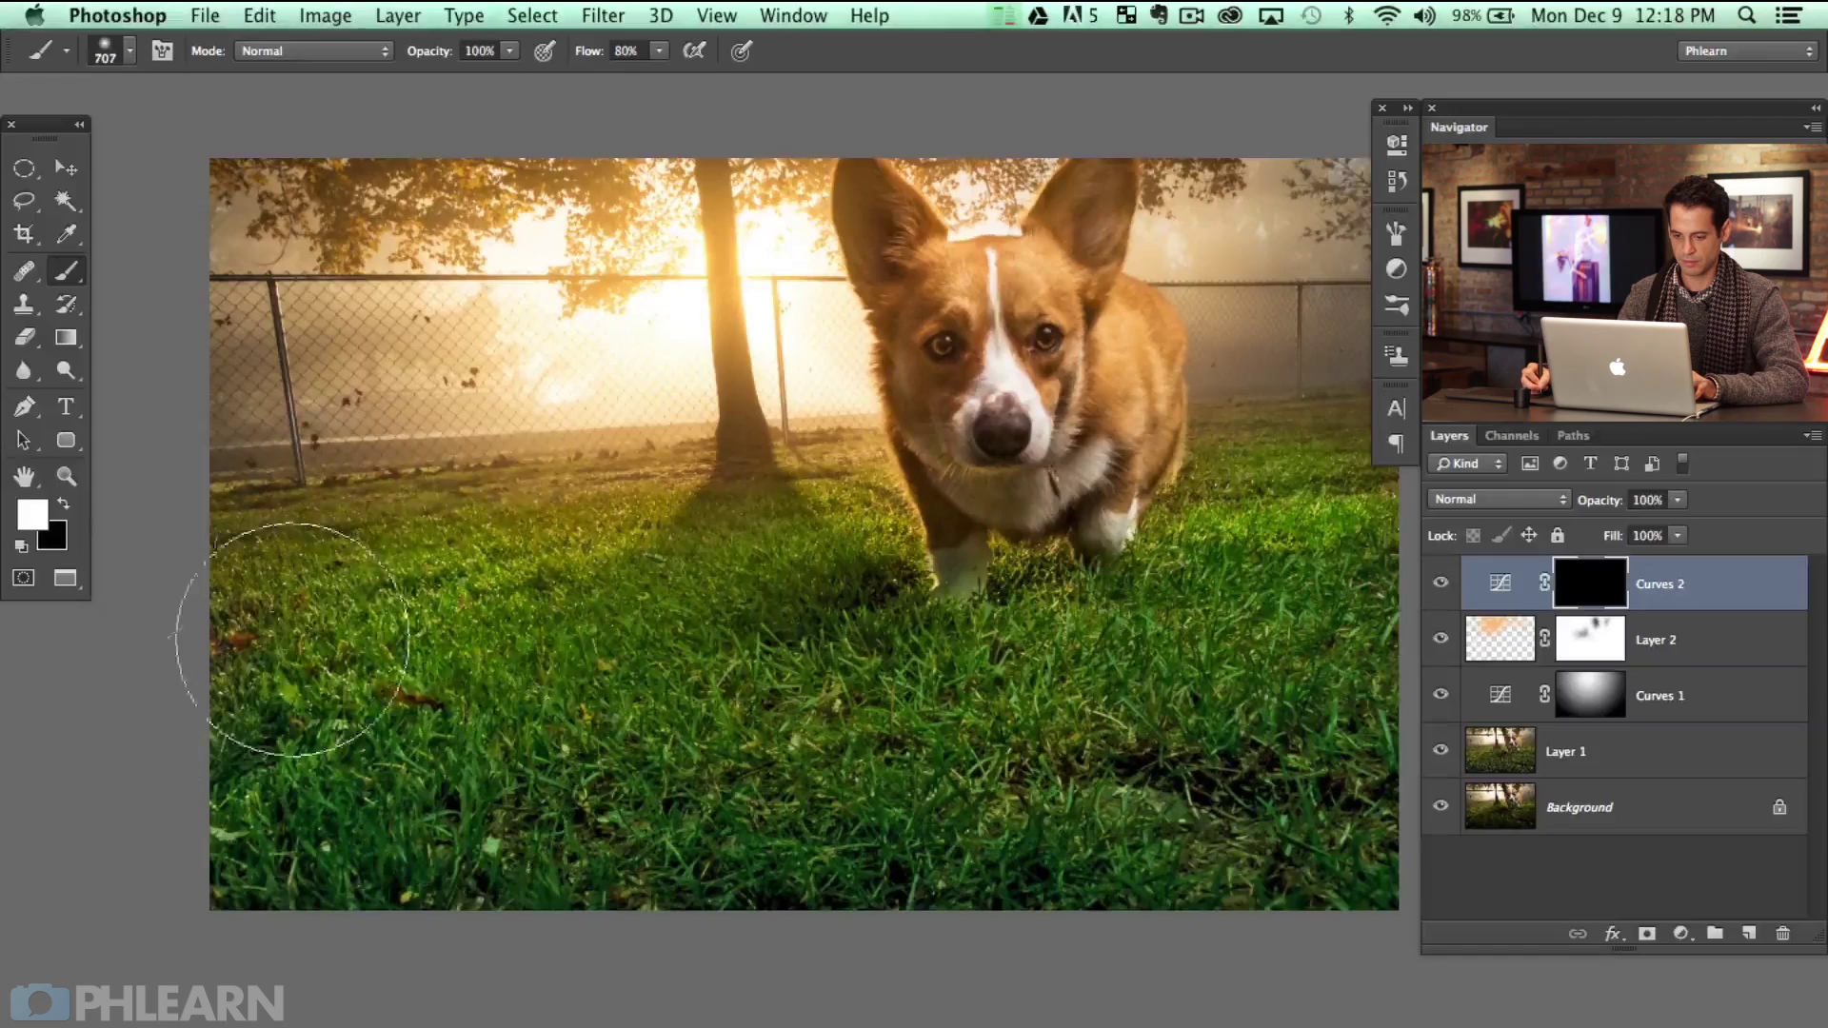
Paint black at 30% flow with a 1149 px brush on the Curves 2 mask over the distant grass and fence
mouse_move(809, 545)
left_mouse_down()
mouse_move(1300, 476)
mouse_move(1190, 581)
mouse_move(976, 595)
mouse_move(731, 545)
left_mouse_up()
key("x")
key("shift+3")
mouse_move(391, 476)
left_mouse_down()
mouse_move(448, 471)
mouse_move(571, 314)
left_mouse_up()
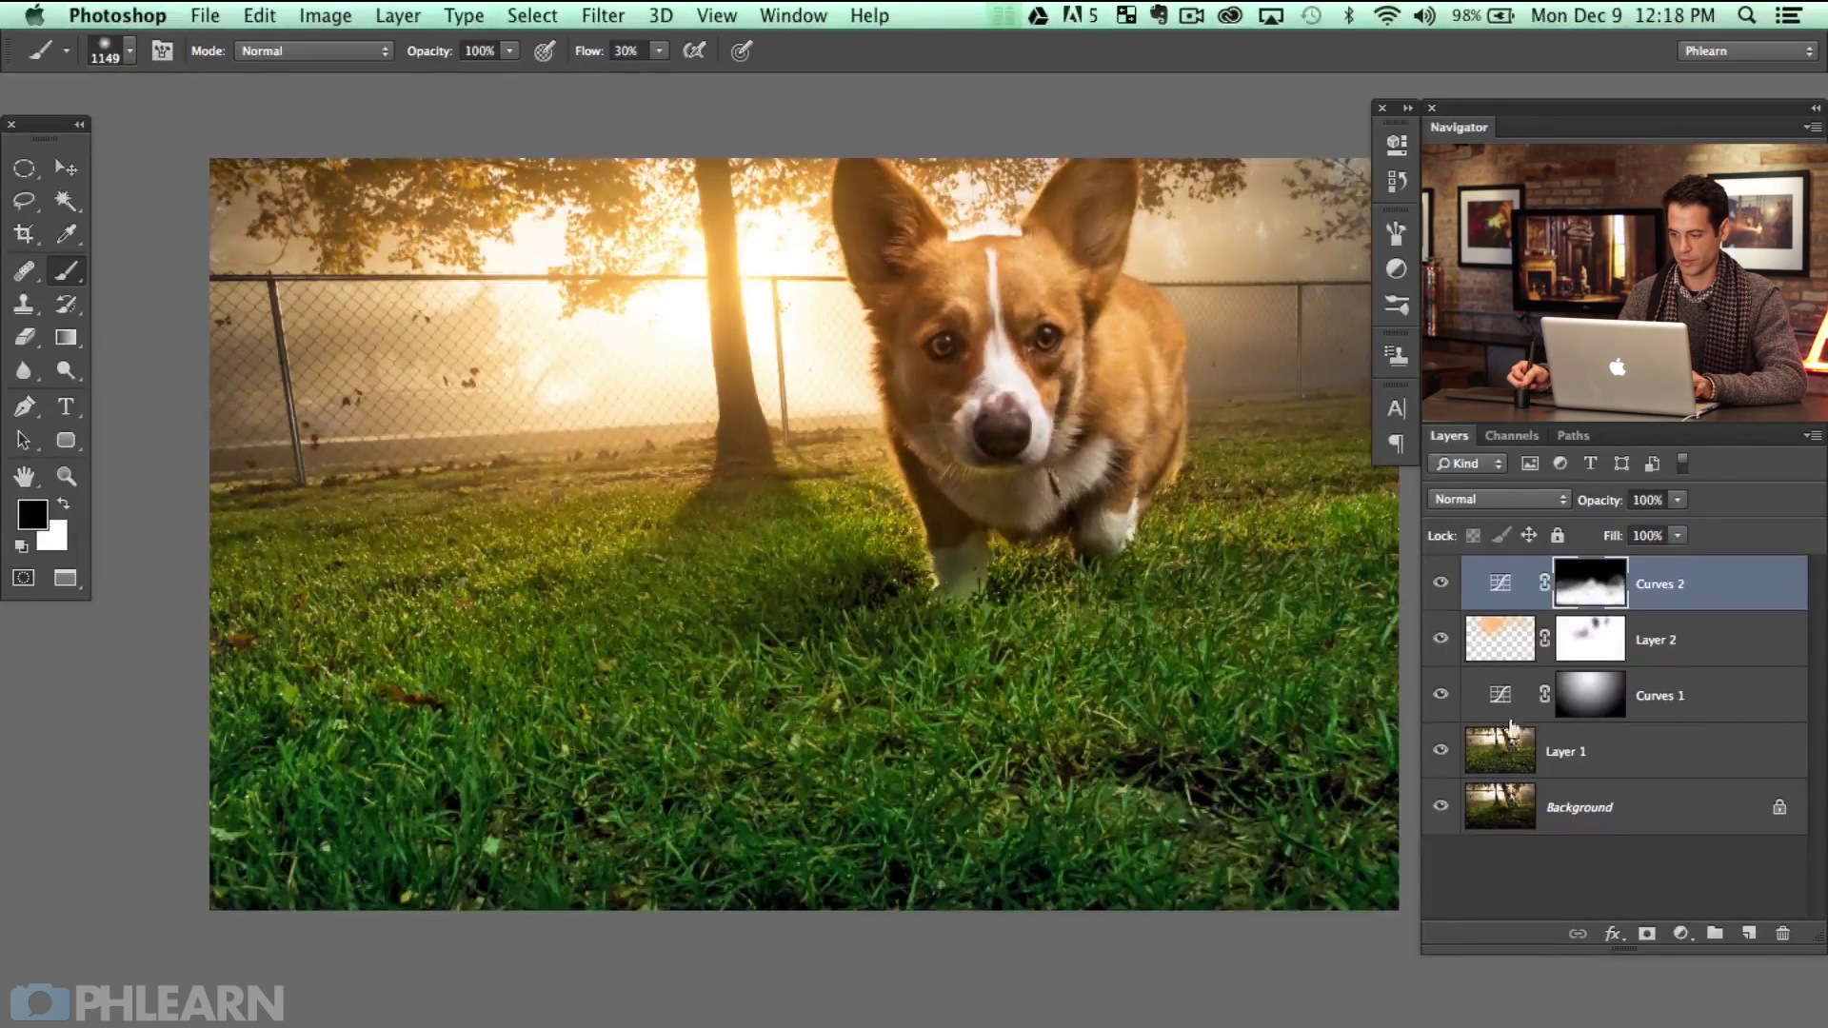
Toggle the visibility of Curves 2 to compare the grass with and without the green boost
left_click(1441, 584)
left_click(1440, 584)
left_click(1440, 583)
left_click(1440, 583)
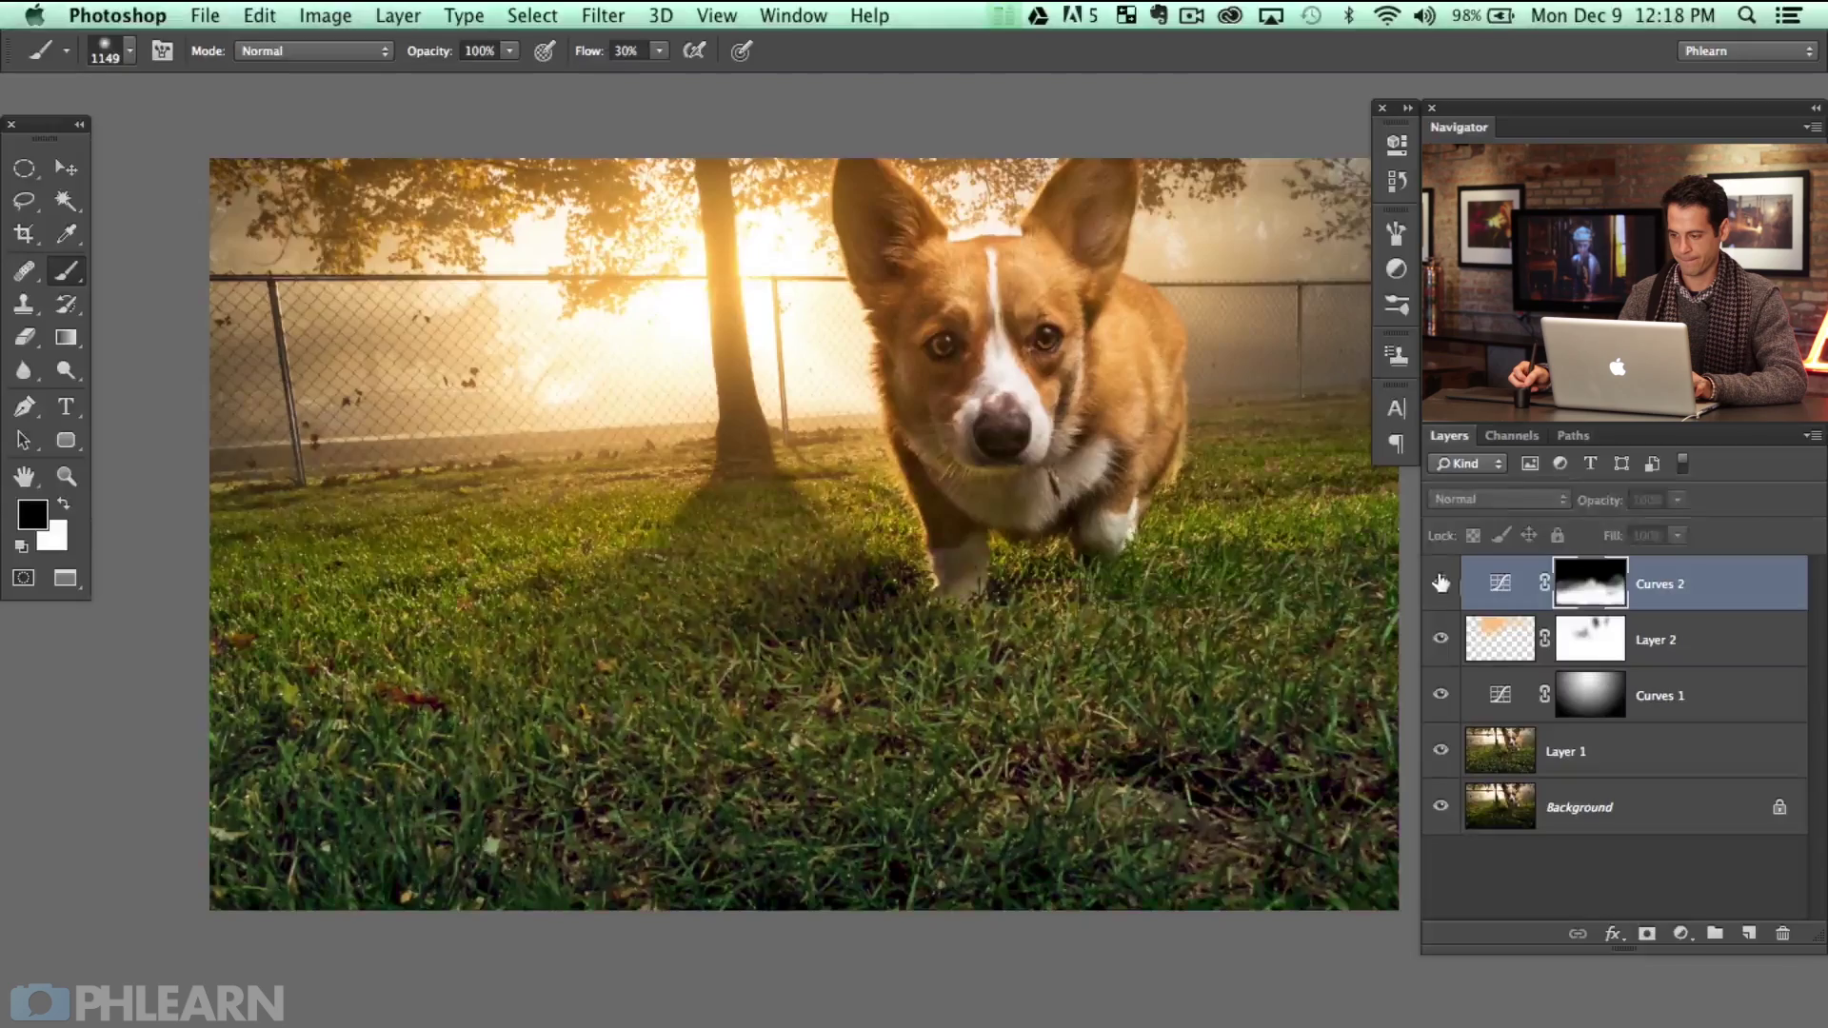
left_click(1441, 584)
left_click(1440, 584)
Raise the red channel of the Curves 2 layer with a midtone point at input 139 and output 148
left_click_drag(1229, 610, 1163, 613)
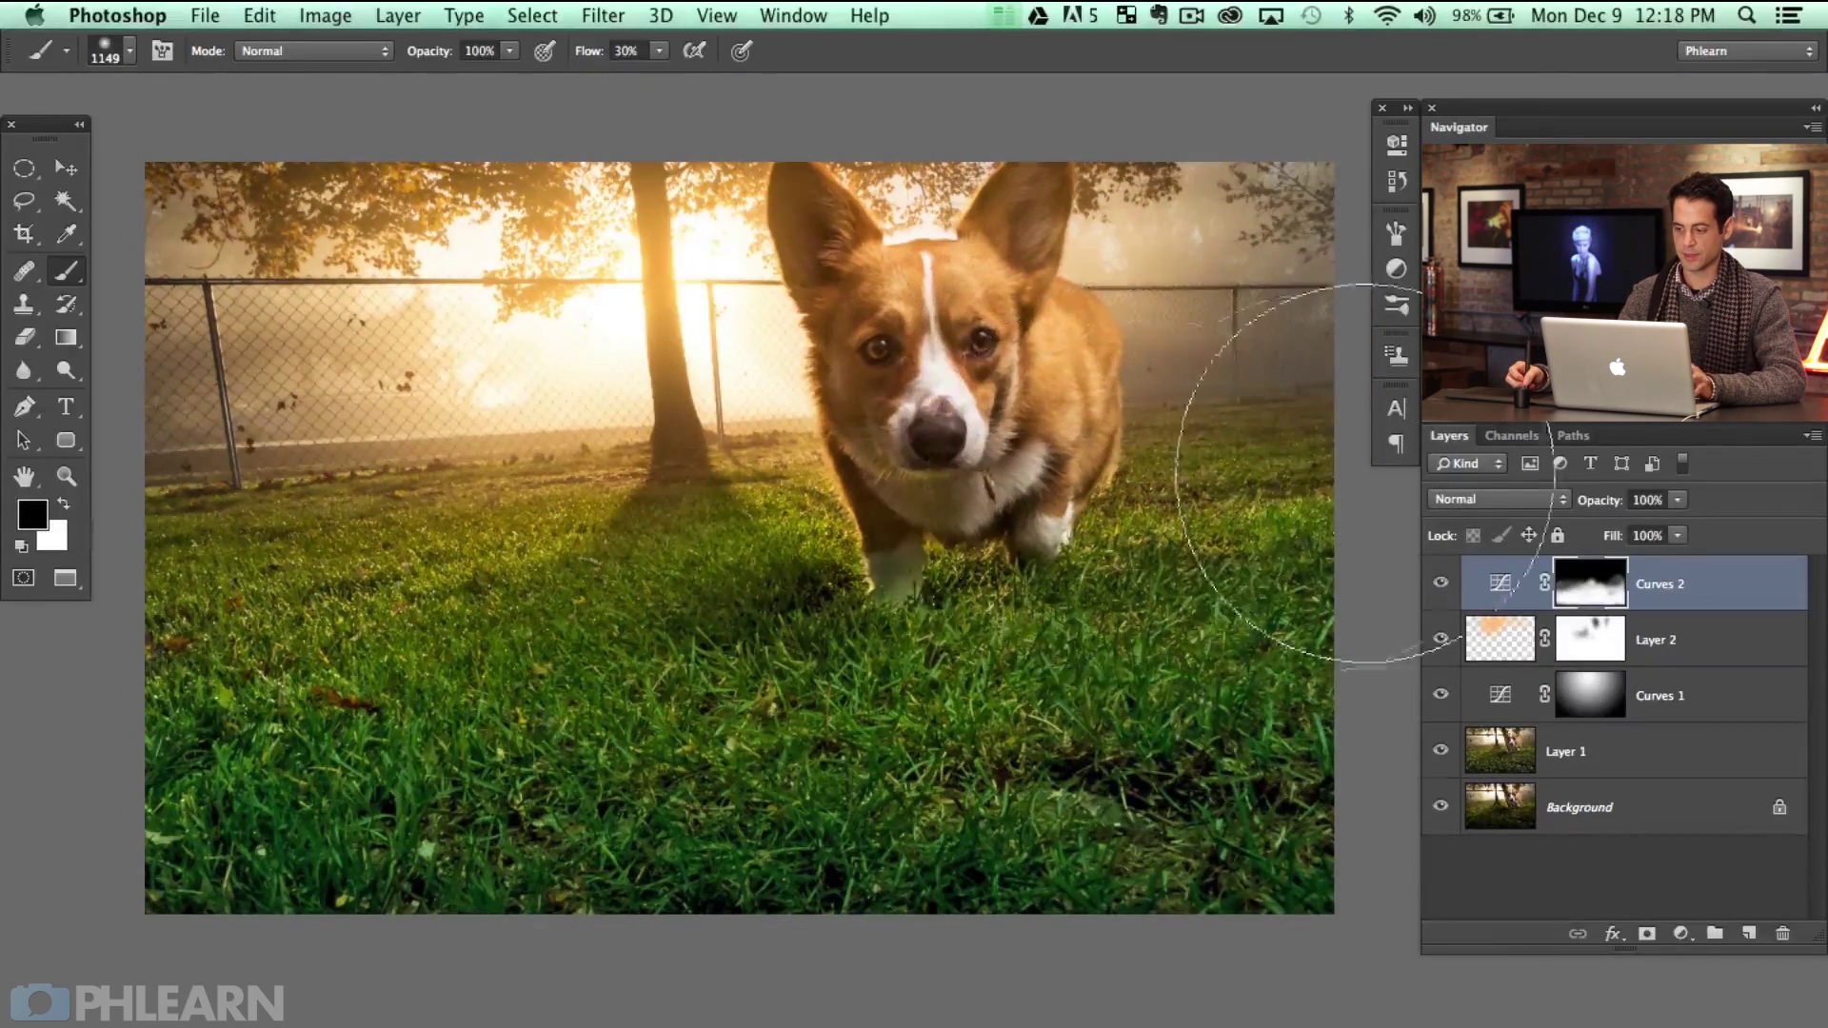
left_click_drag(1280, 600, 1247, 599)
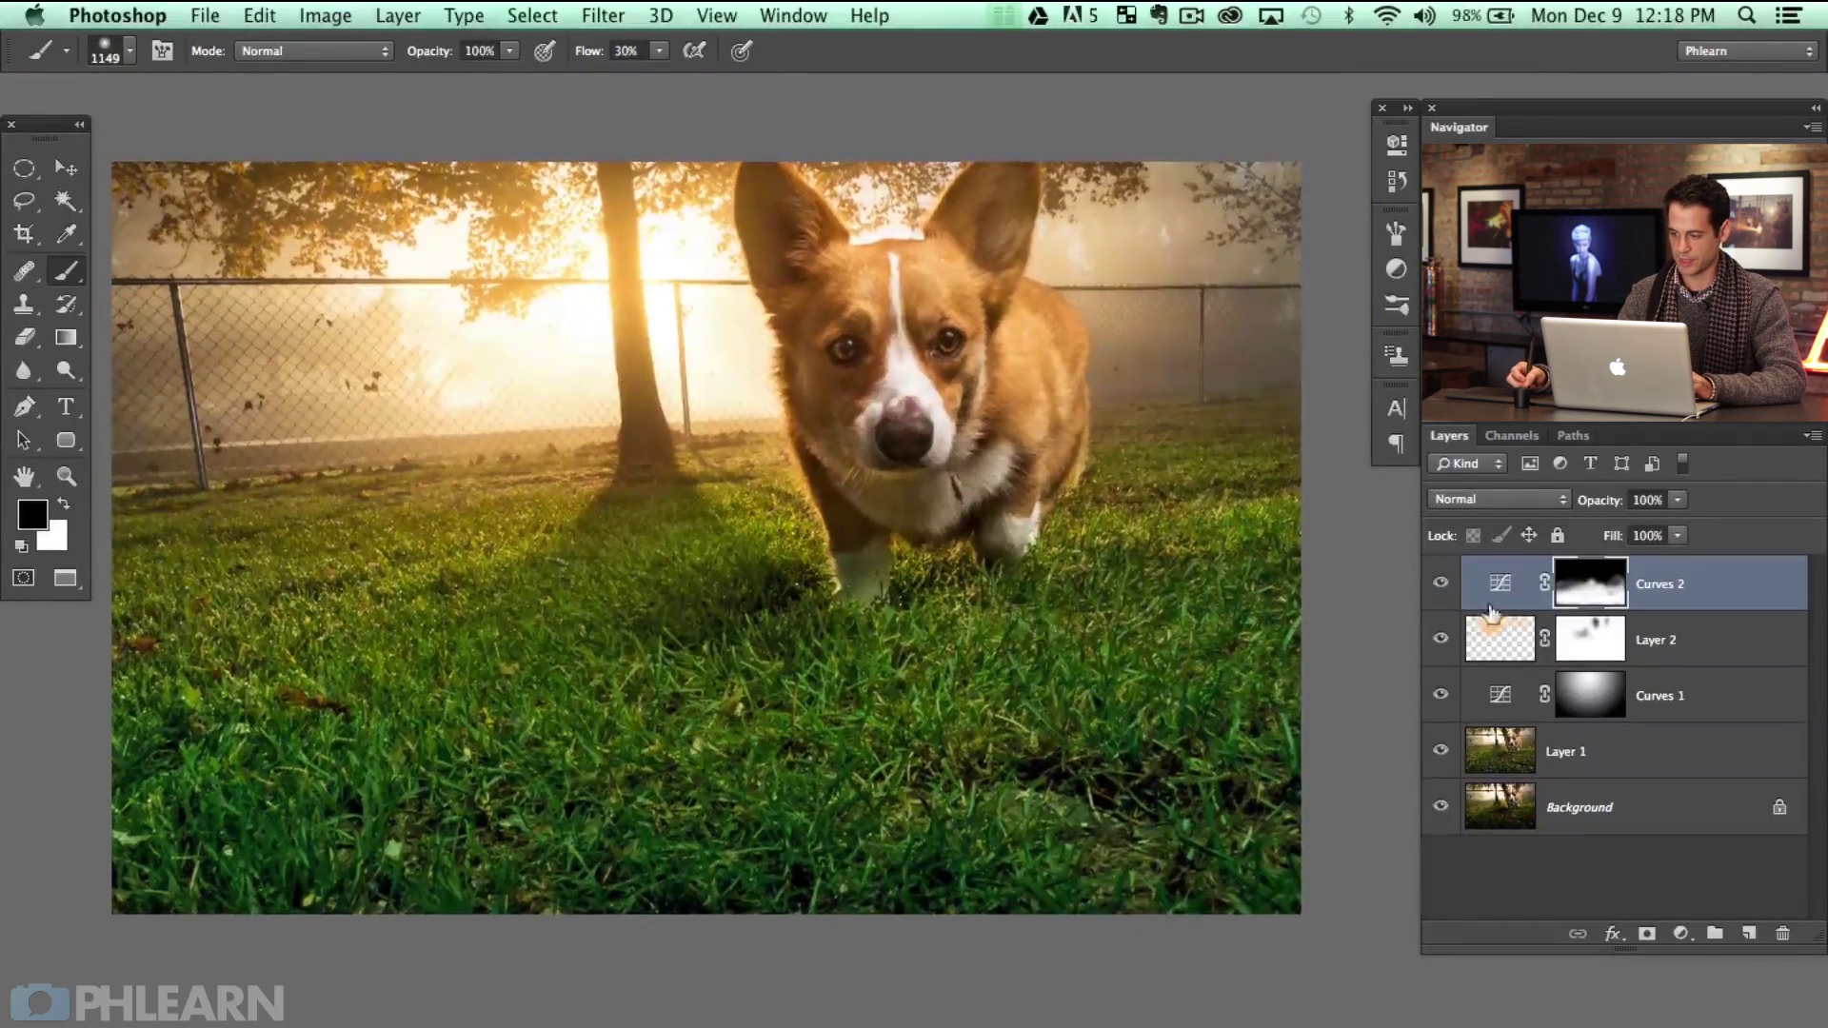
double_click(1501, 585)
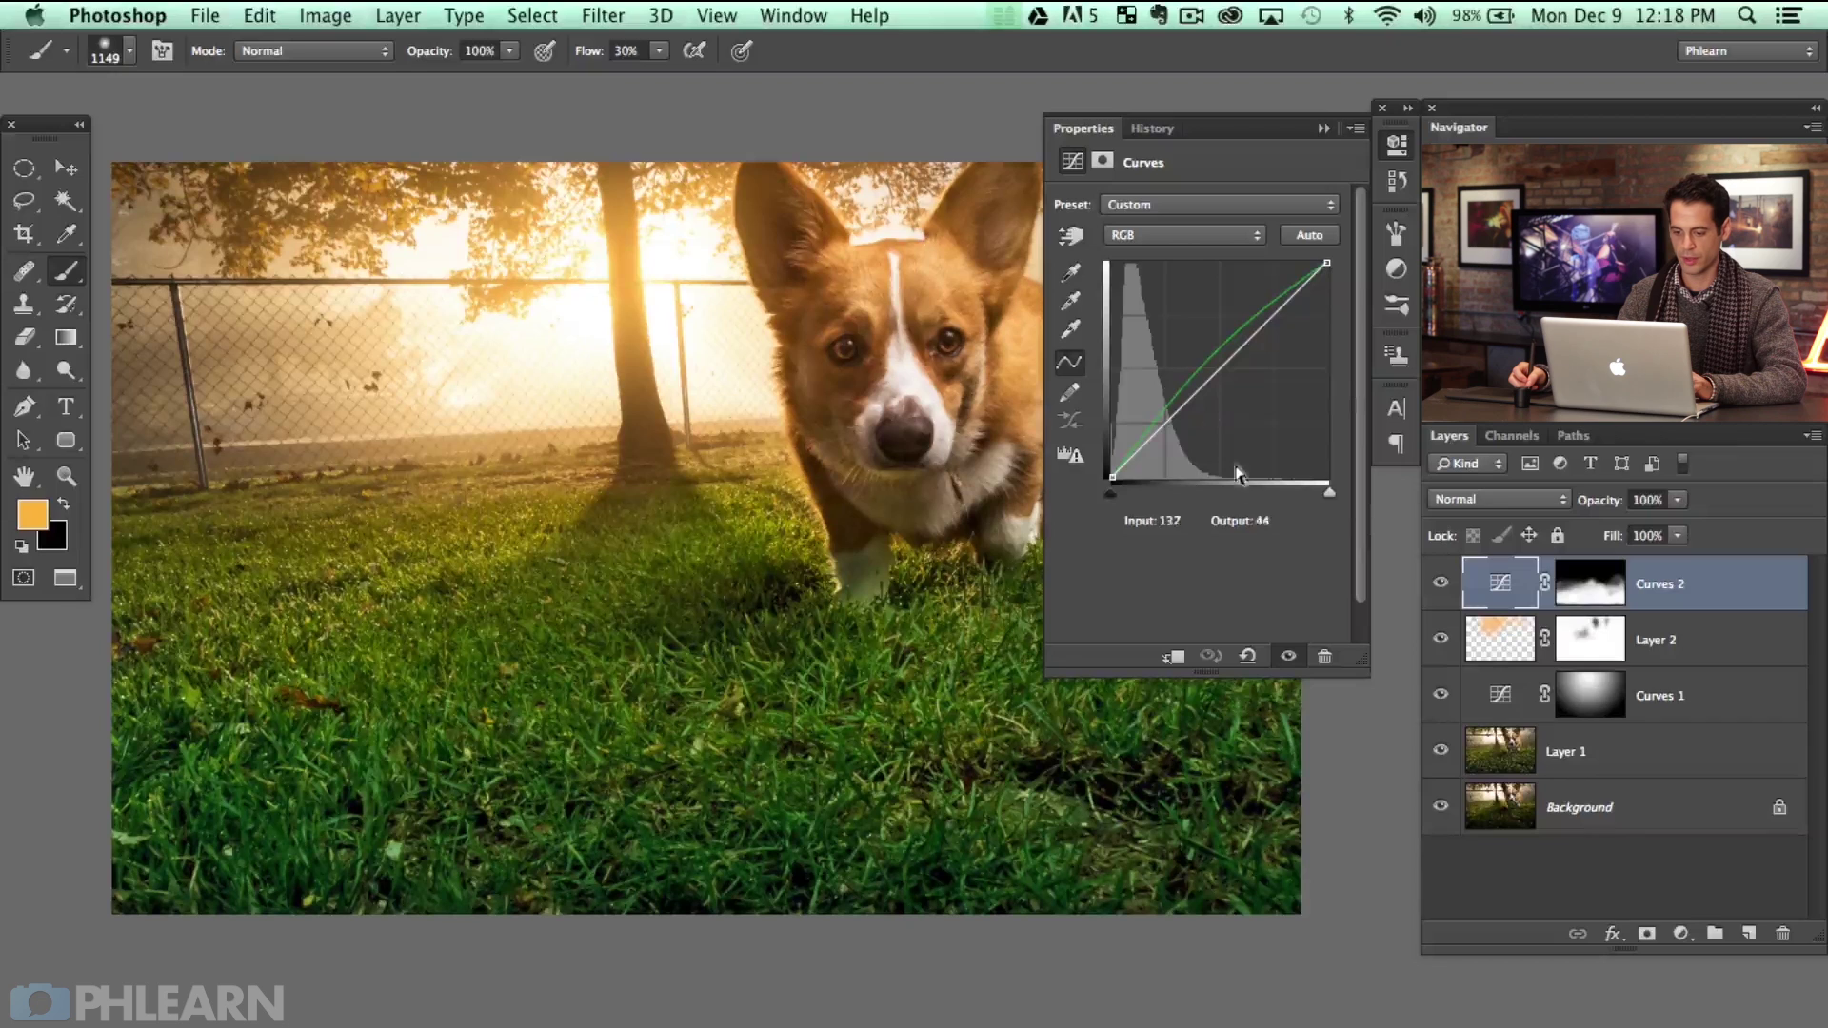
left_click(1183, 235)
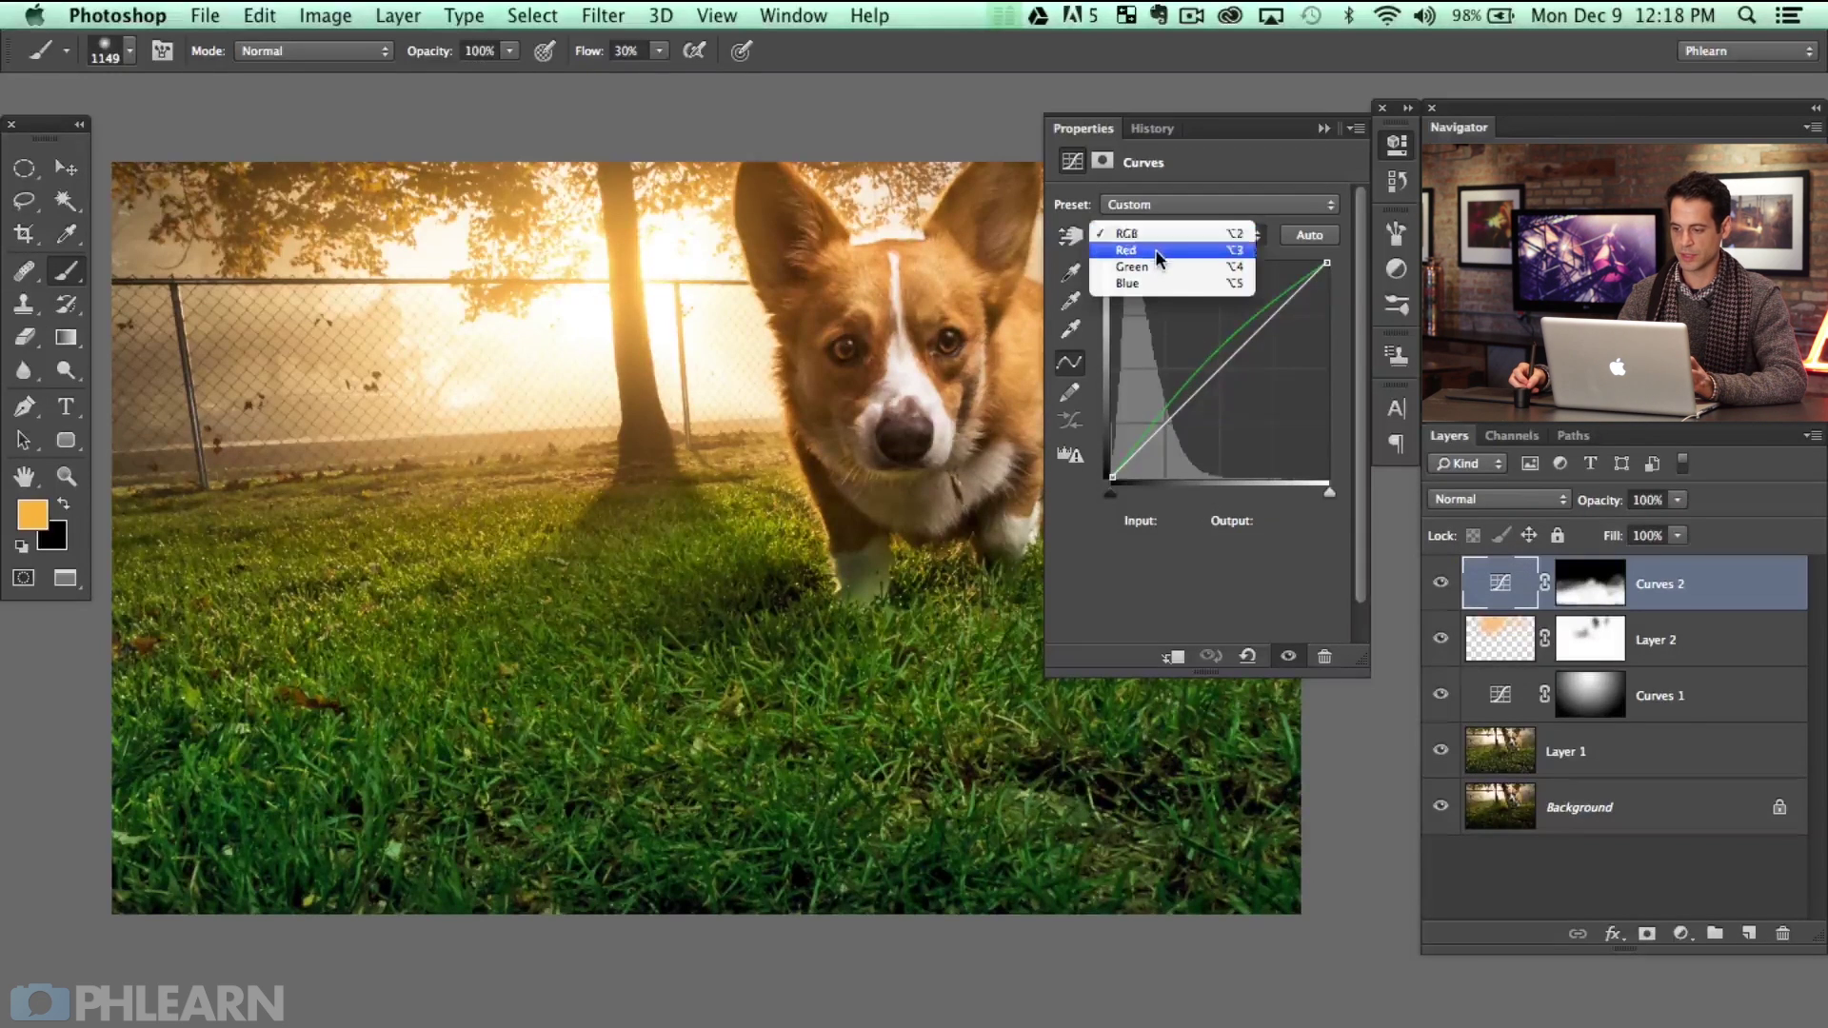
left_click(1143, 251)
left_click_drag(1220, 370, 1220, 358)
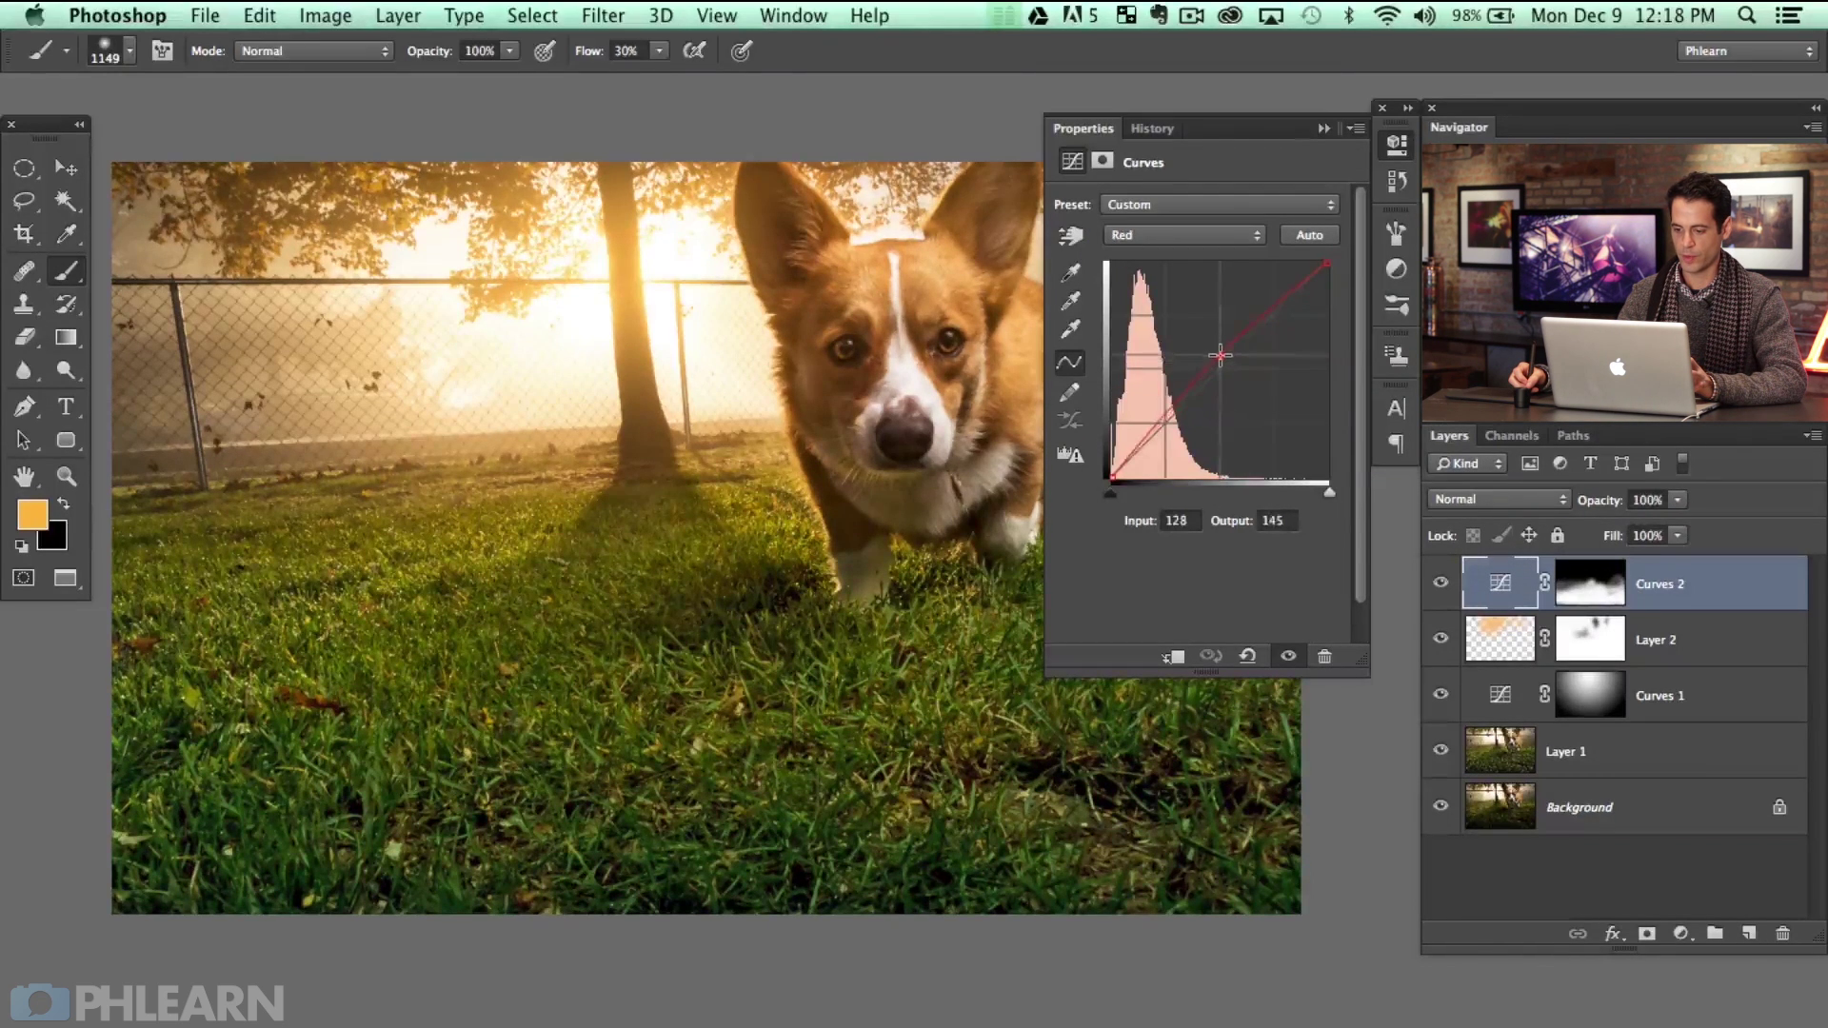
mouse_move(1223, 359)
left_mouse_down()
mouse_move(1250, 378)
mouse_move(1229, 353)
left_mouse_up()
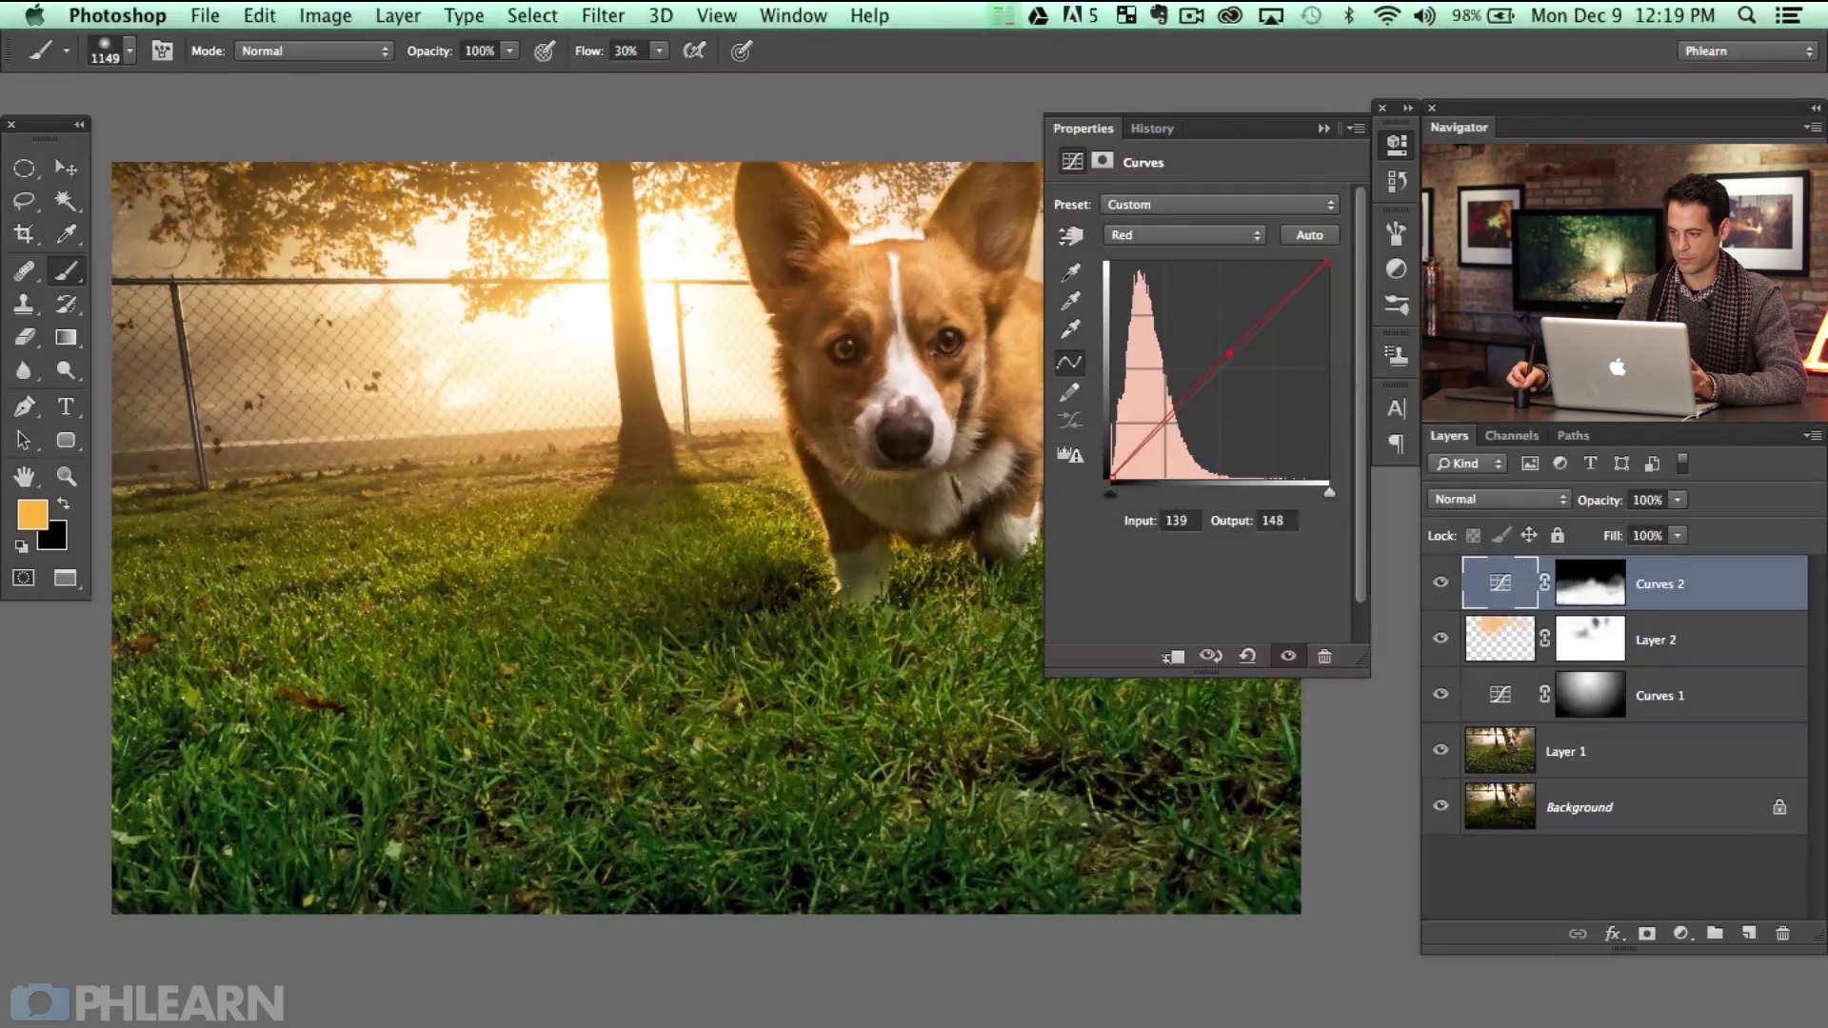
left_click(1398, 144)
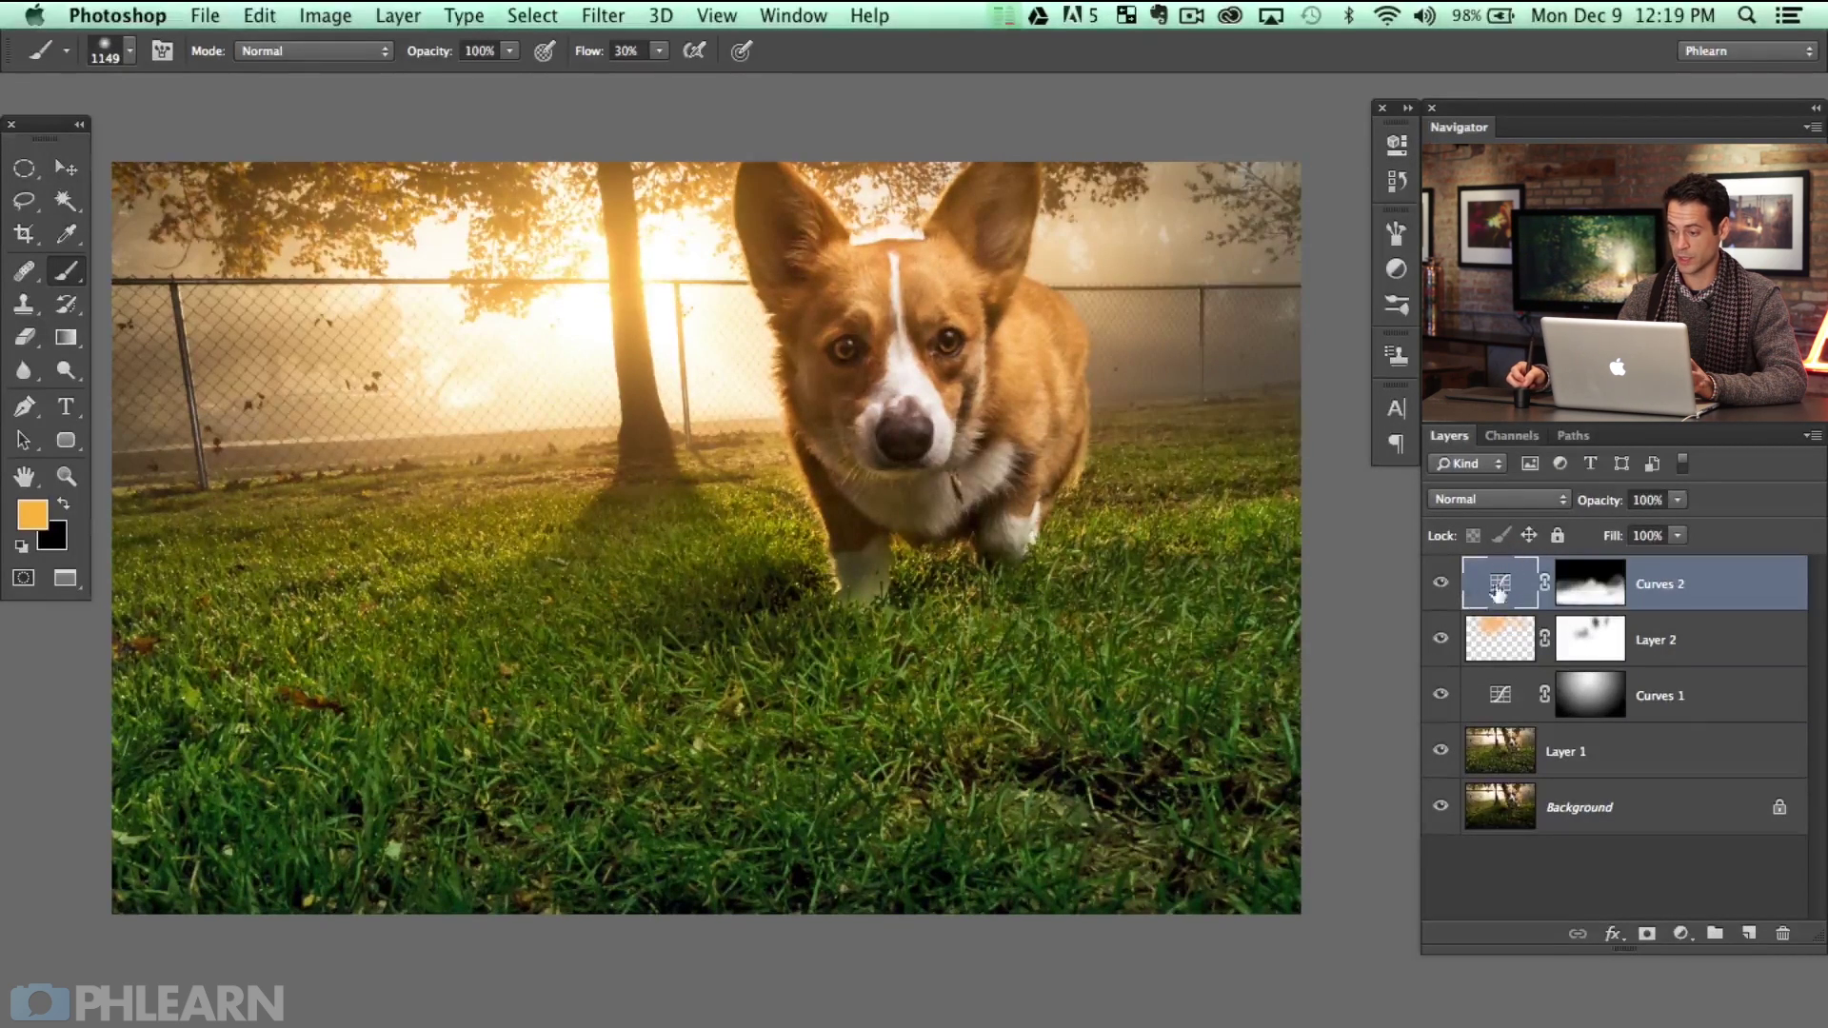
Toggle the visibility of Curves 2 to compare the grass with and without the combined red and green adjustment
left_click(1441, 585)
left_click(1441, 585)
left_click(1440, 584)
left_click(1440, 585)
left_click(1440, 584)
left_click(1440, 584)
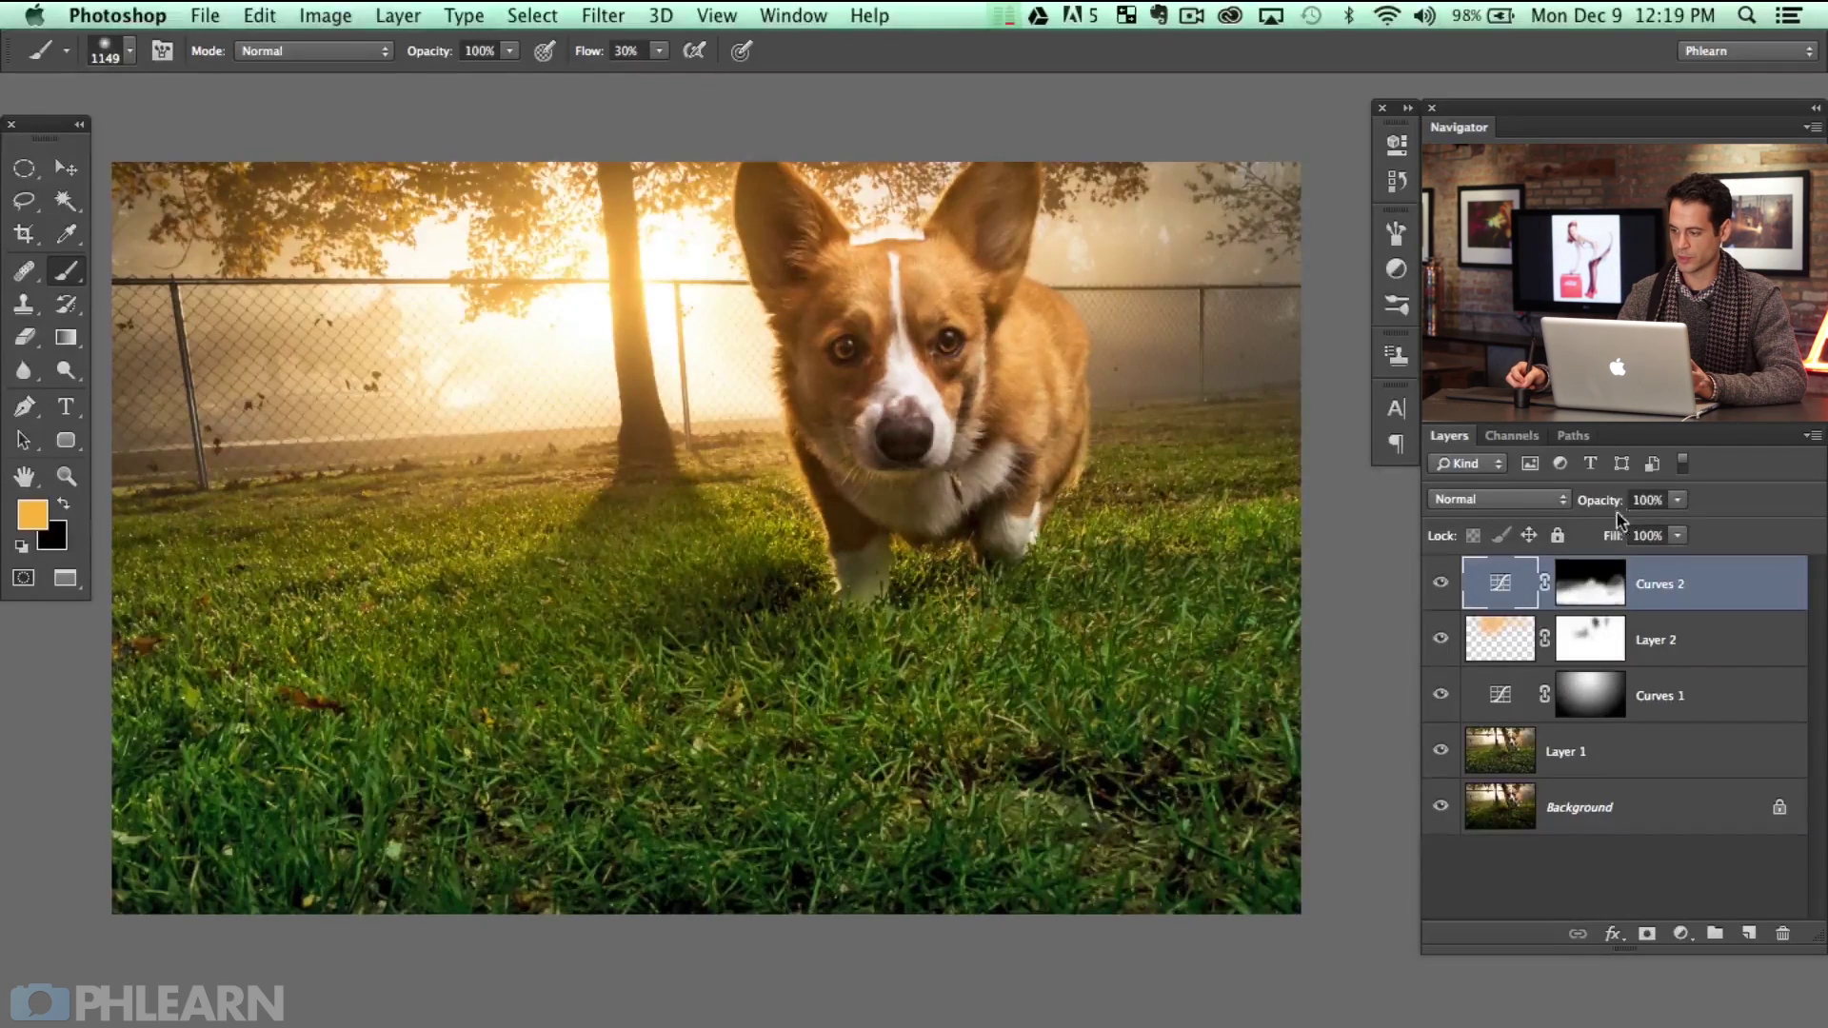
Lower the Curves 2 layer's opacity to 63%, comparing the grass with the layer on and off
left_click_drag(1599, 511, 1580, 512)
left_click(1441, 584)
left_click(1440, 585)
left_click(1440, 585)
left_click(1440, 584)
left_click(1440, 585)
left_click(1441, 585)
left_click_drag(1580, 503, 1585, 510)
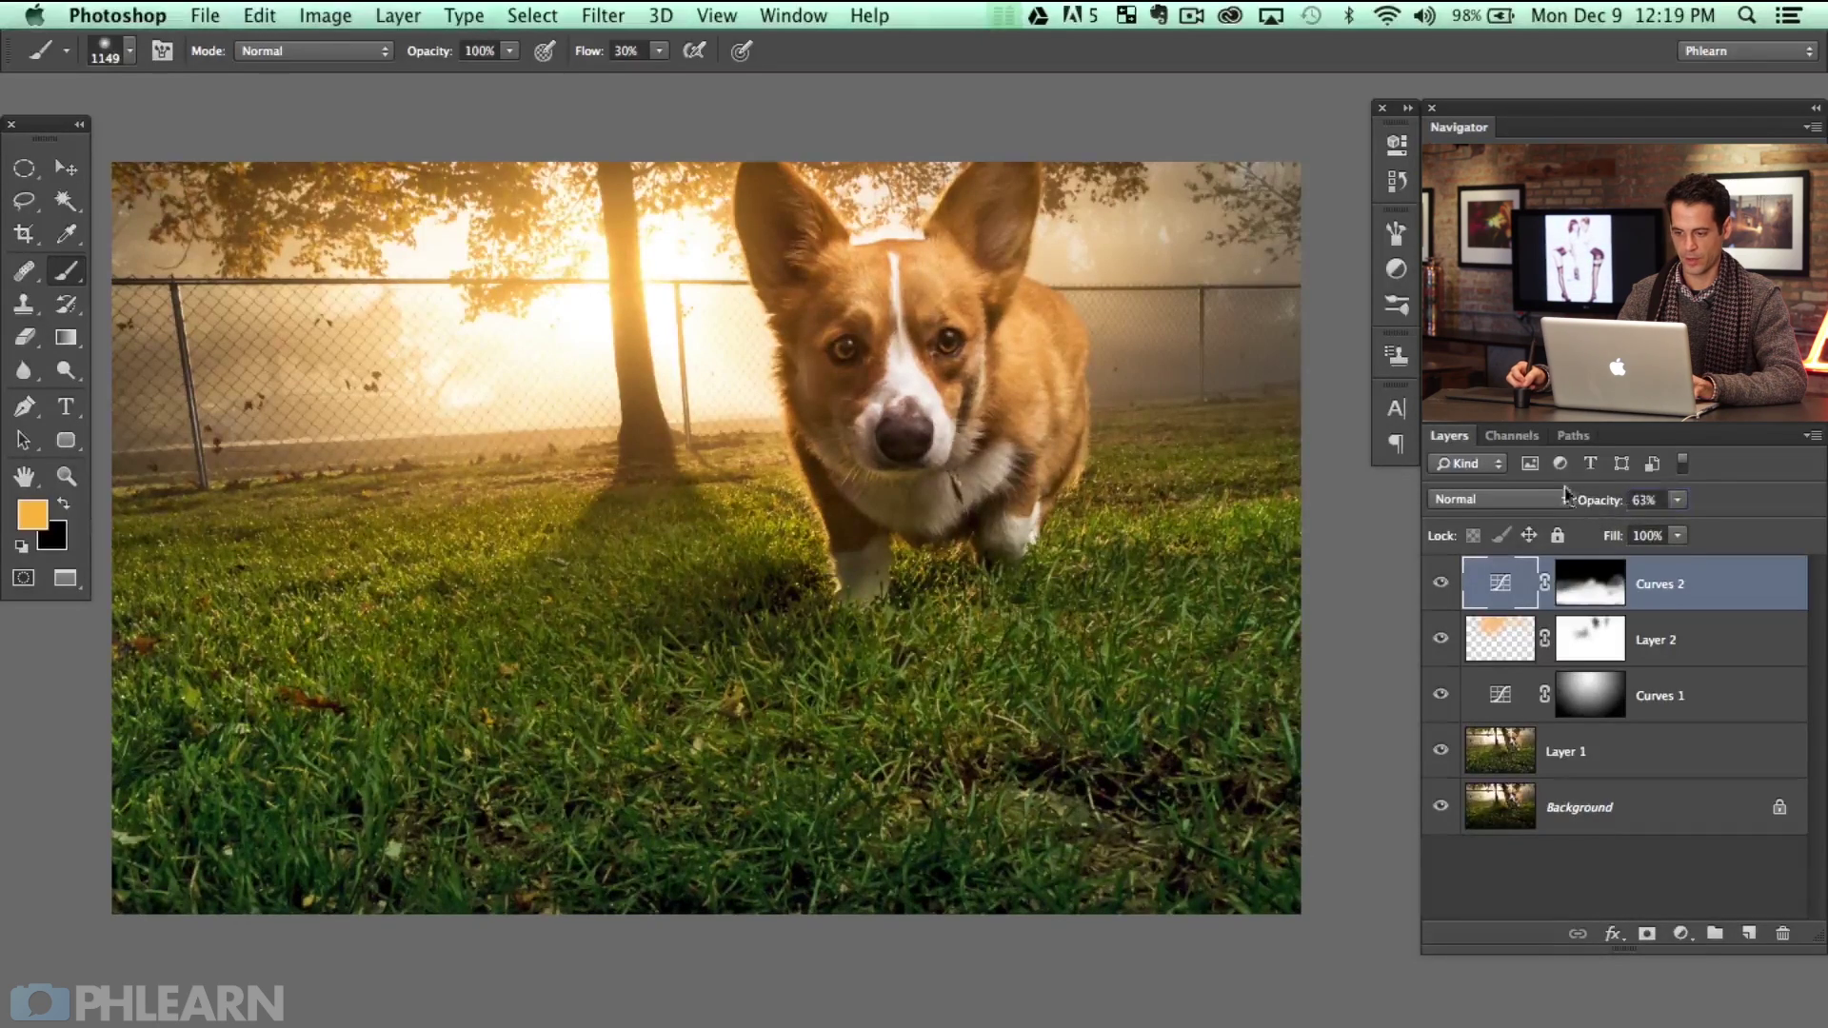
Create a new layer above Curves 2 and stamp all visible layers into it as a merged copy
left_click_drag(893, 588, 931, 611)
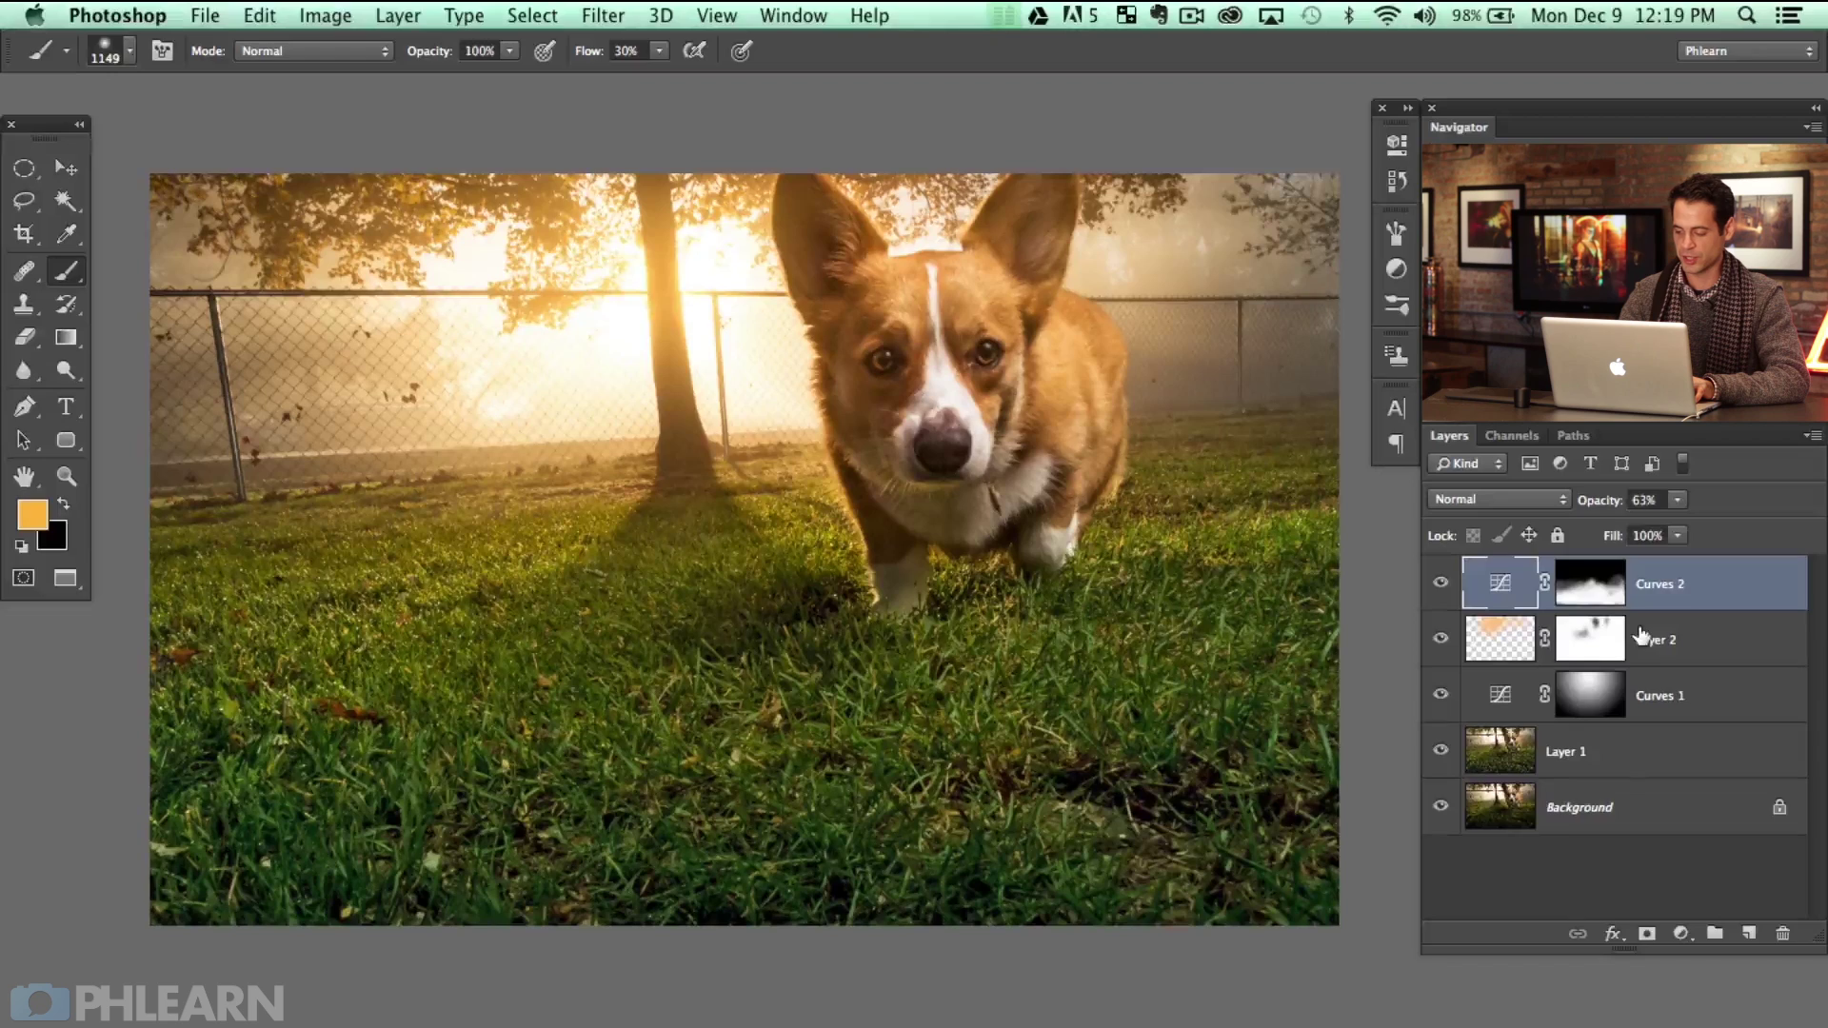
key("super+alt+shift+n")
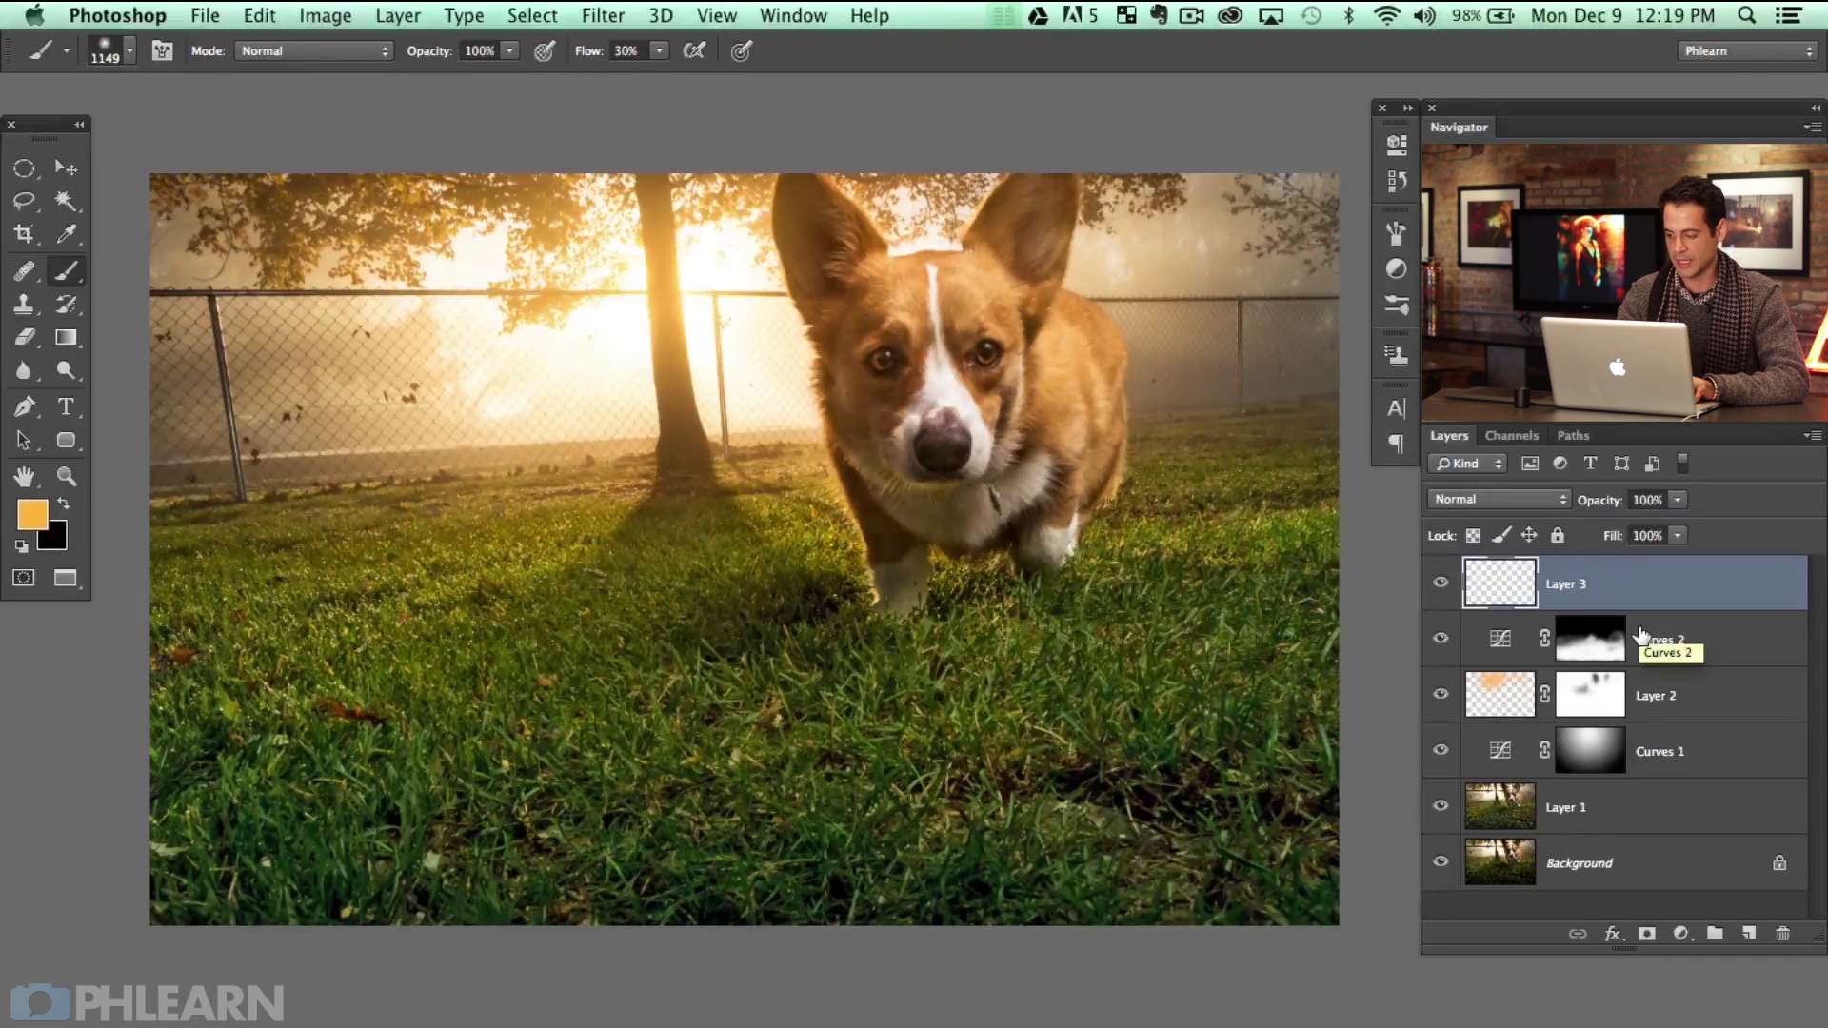
key("super+alt+shift+e")
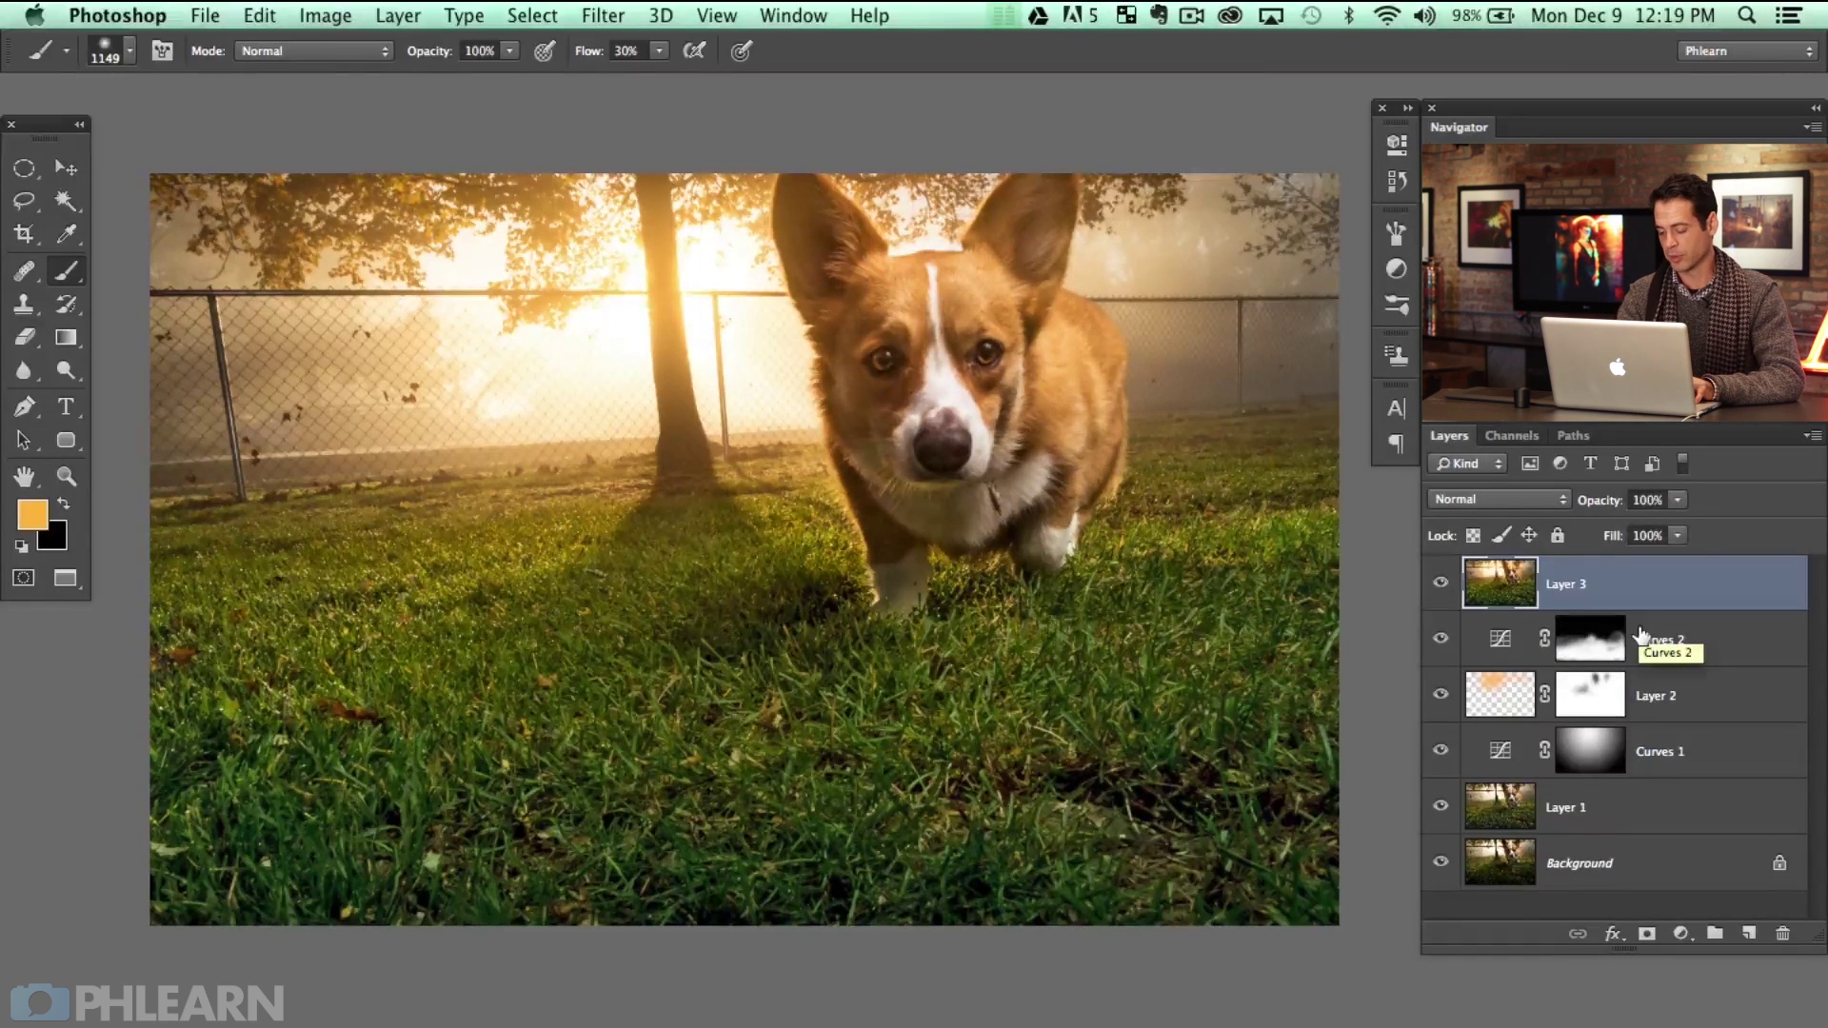
key("v")
mouse_move(957, 330)
left_mouse_down()
mouse_move(899, 671)
mouse_move(777, 658)
mouse_move(884, 545)
mouse_move(794, 483)
mouse_move(721, 312)
left_mouse_up()
key("super+z")
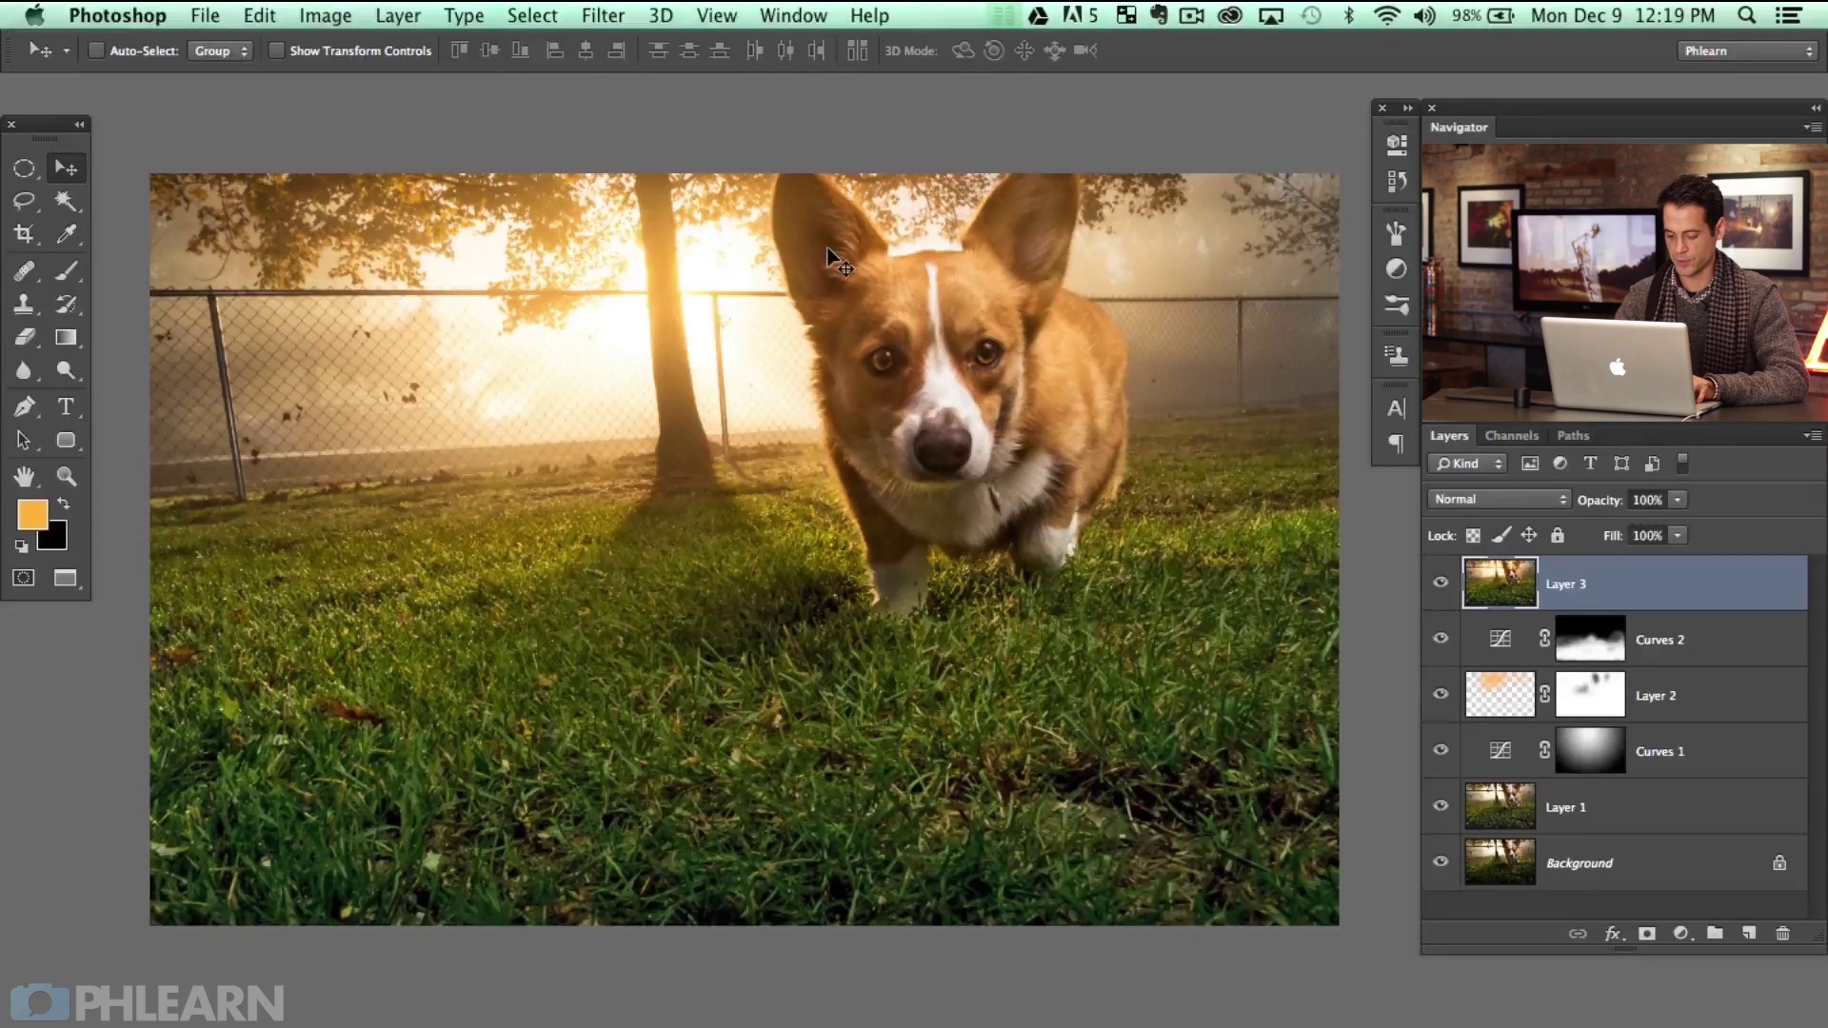
Desaturate the merged Layer 3 and set its blending mode to Overlay
key("super+shift+u")
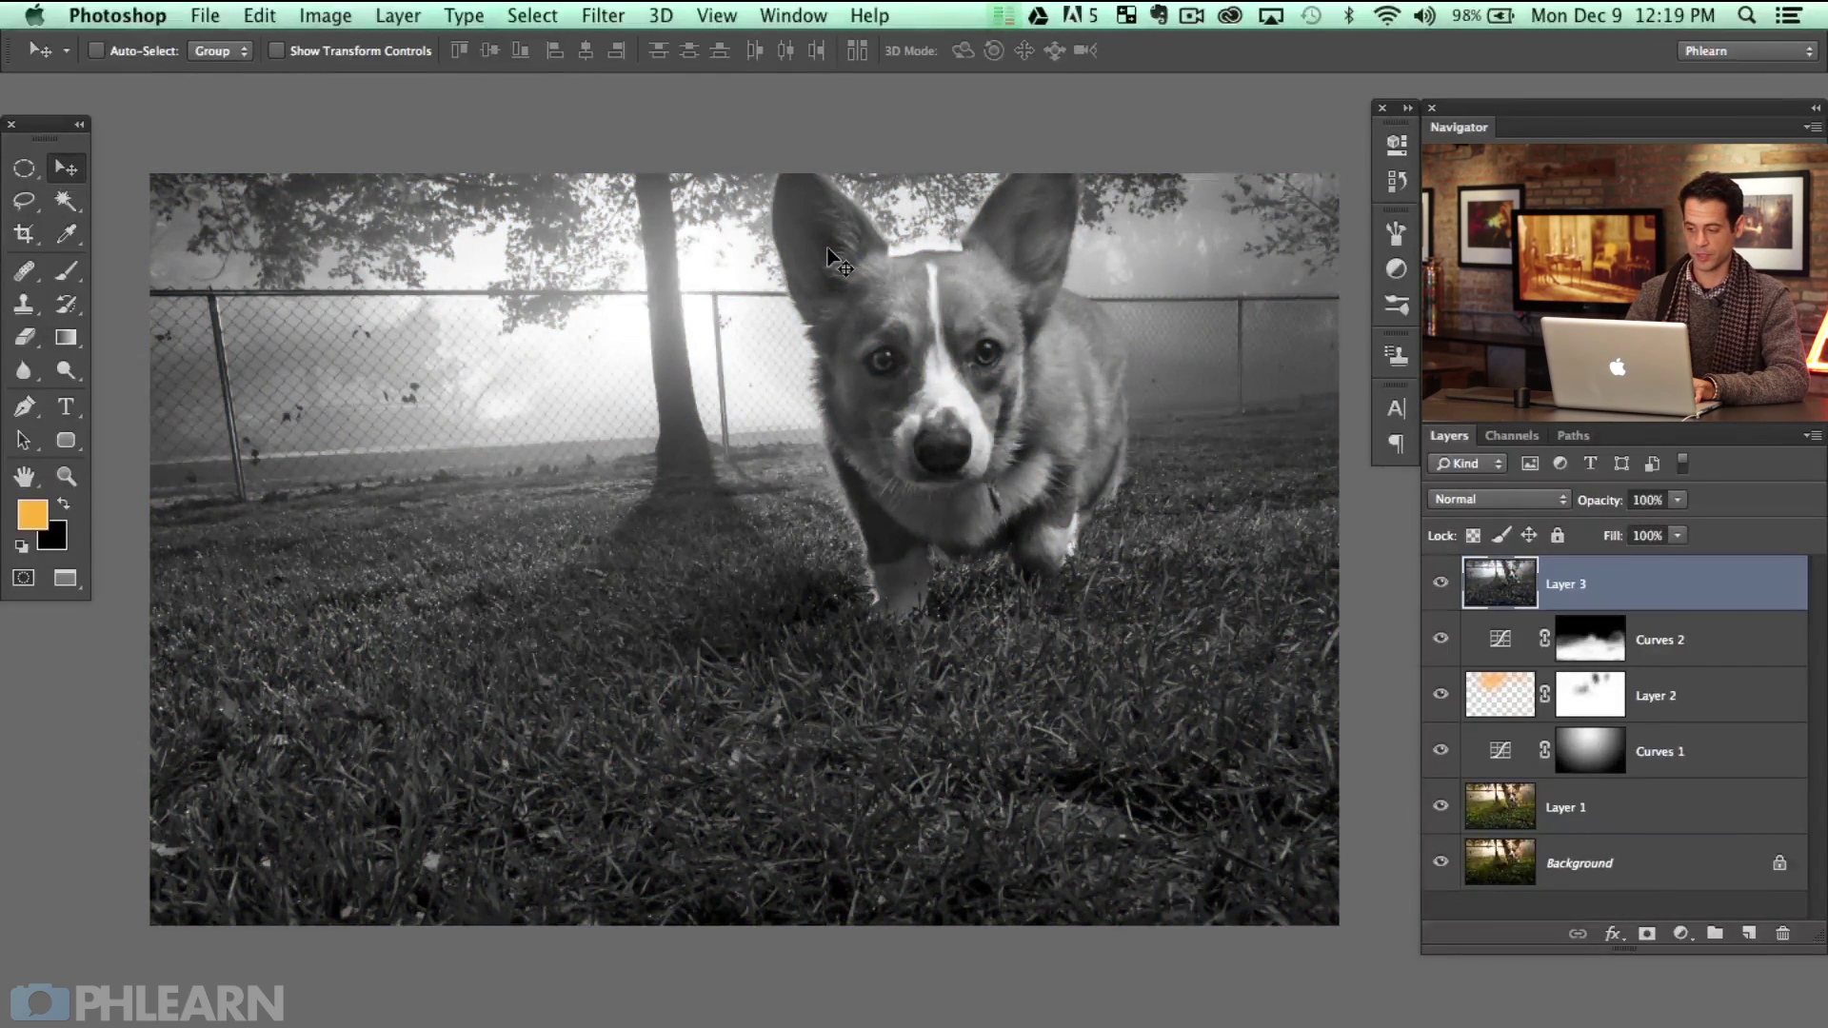
left_click(1530, 496)
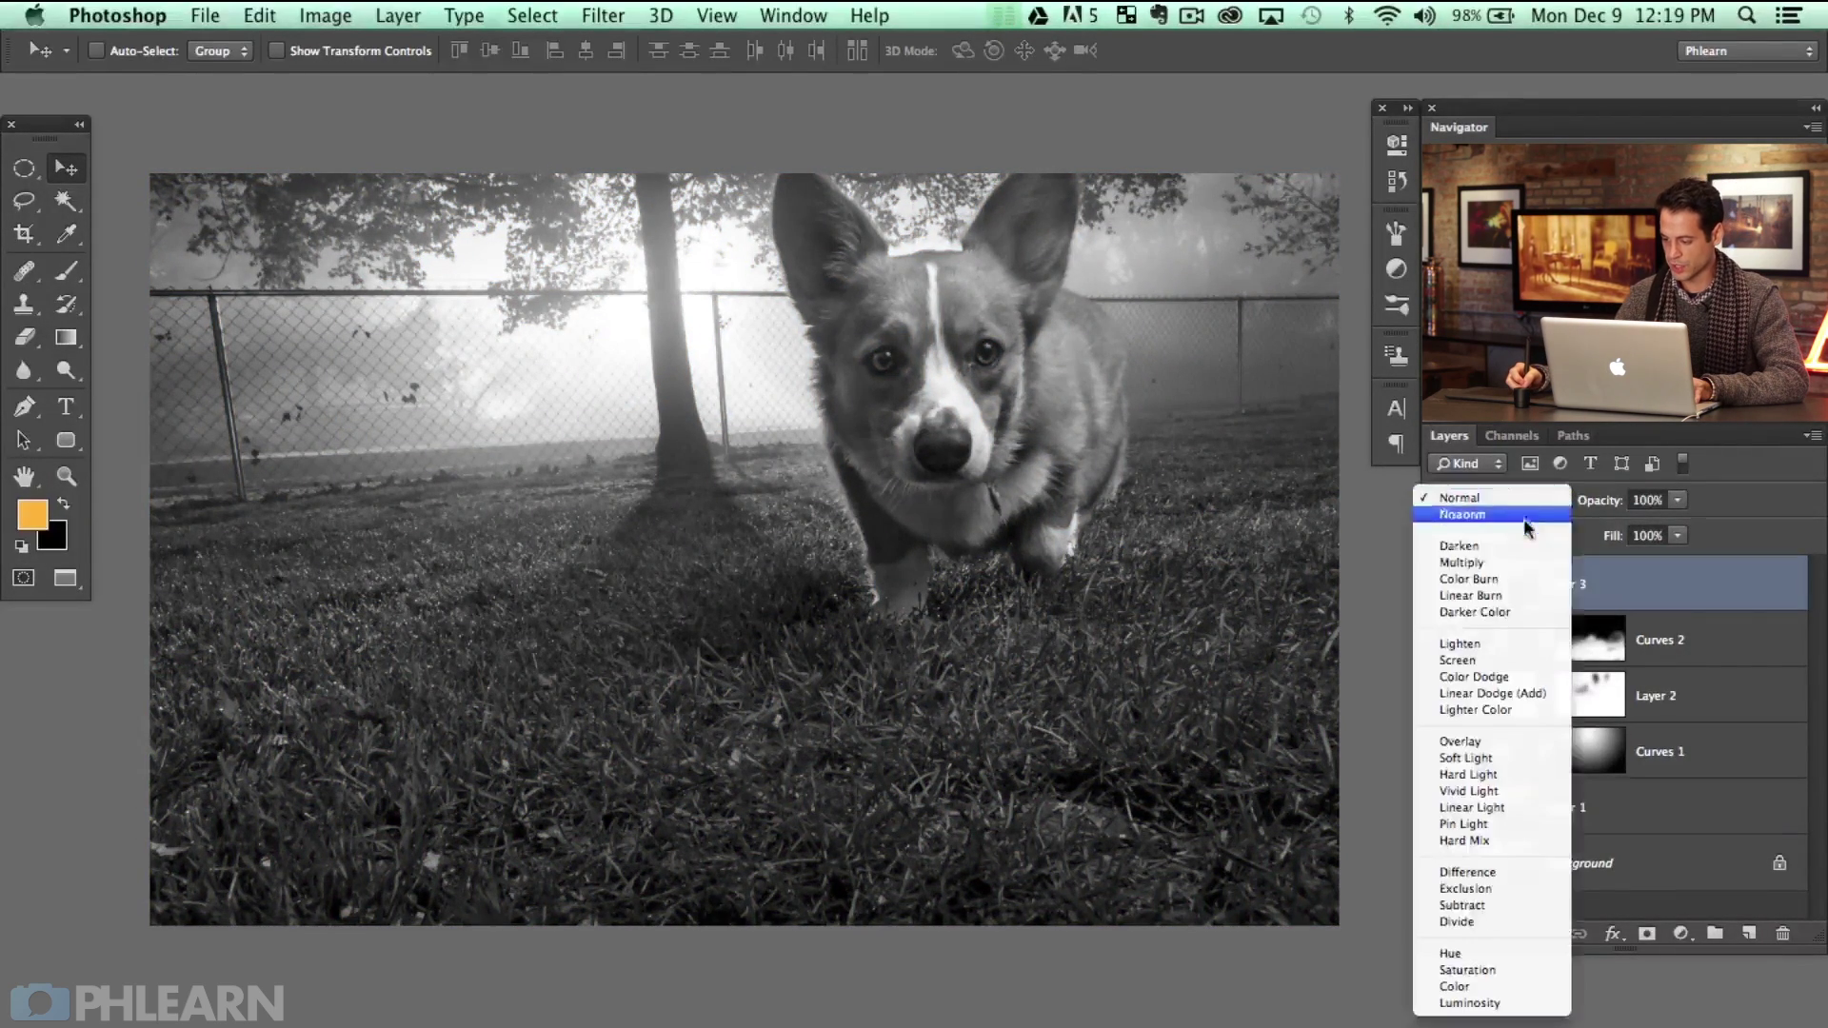
left_click(1499, 741)
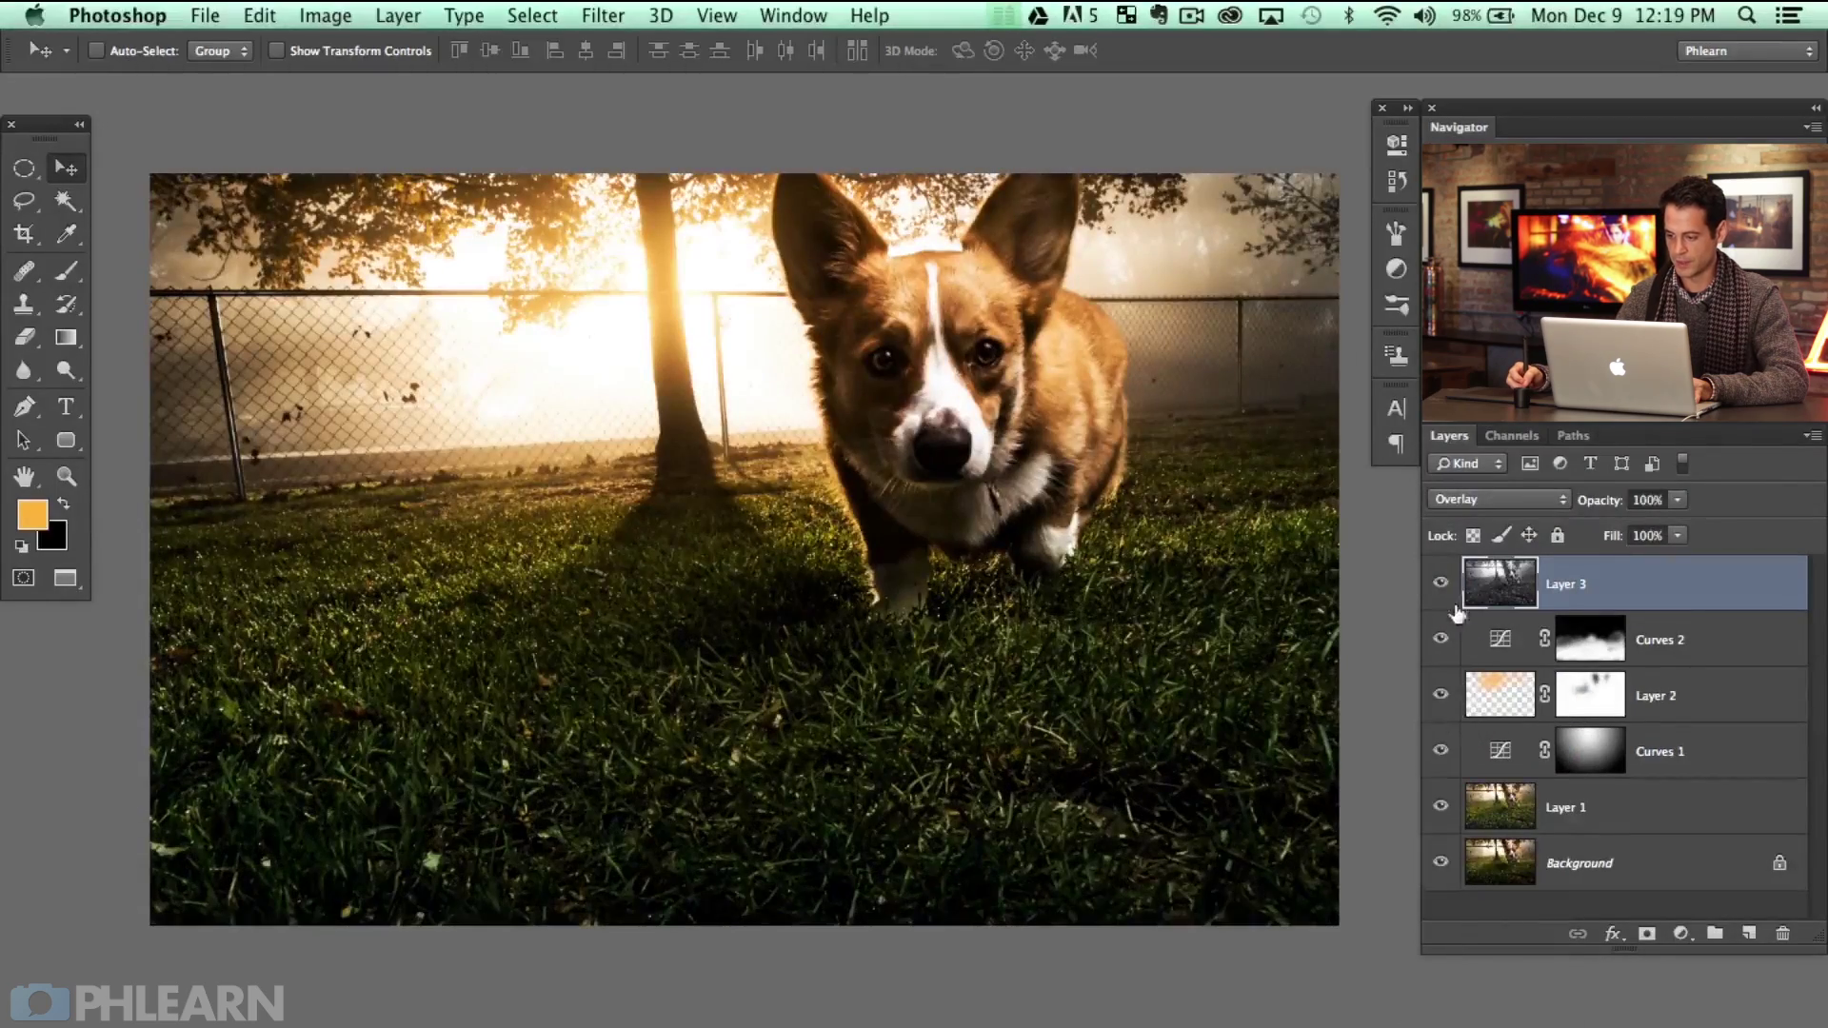
key("super+equal")
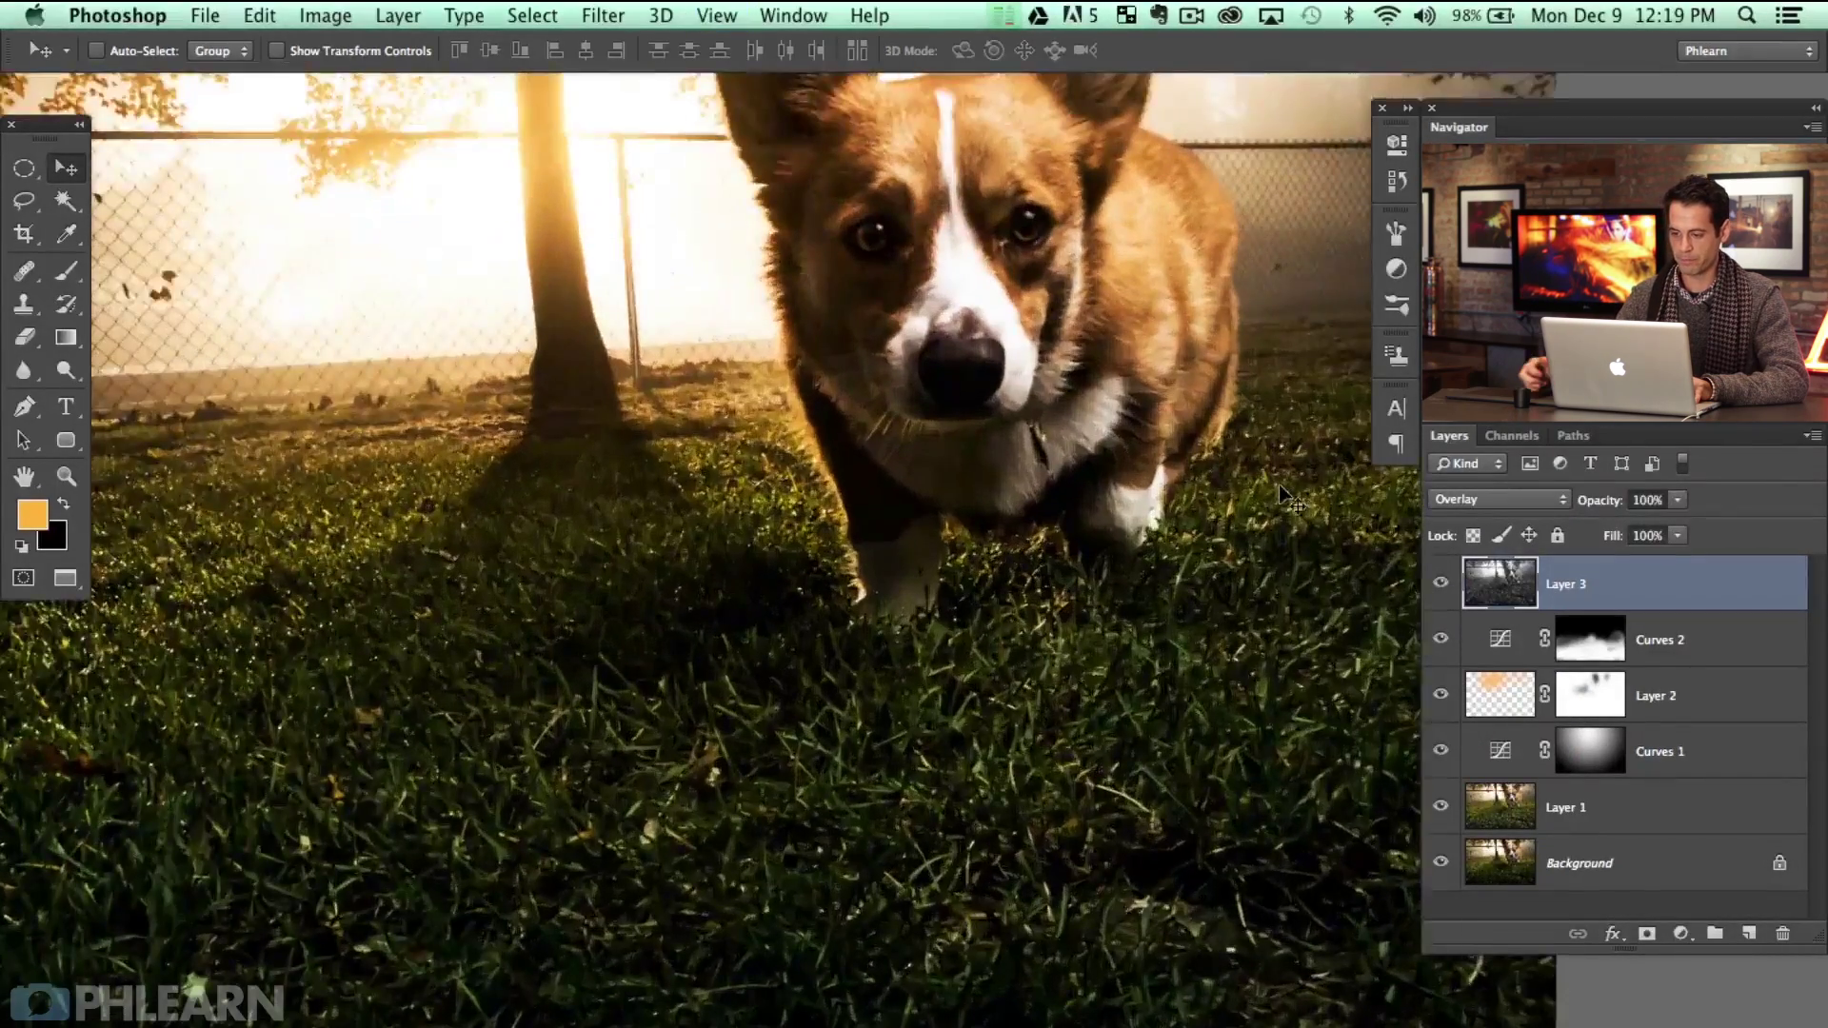
scroll(952, 457, "up", 3)
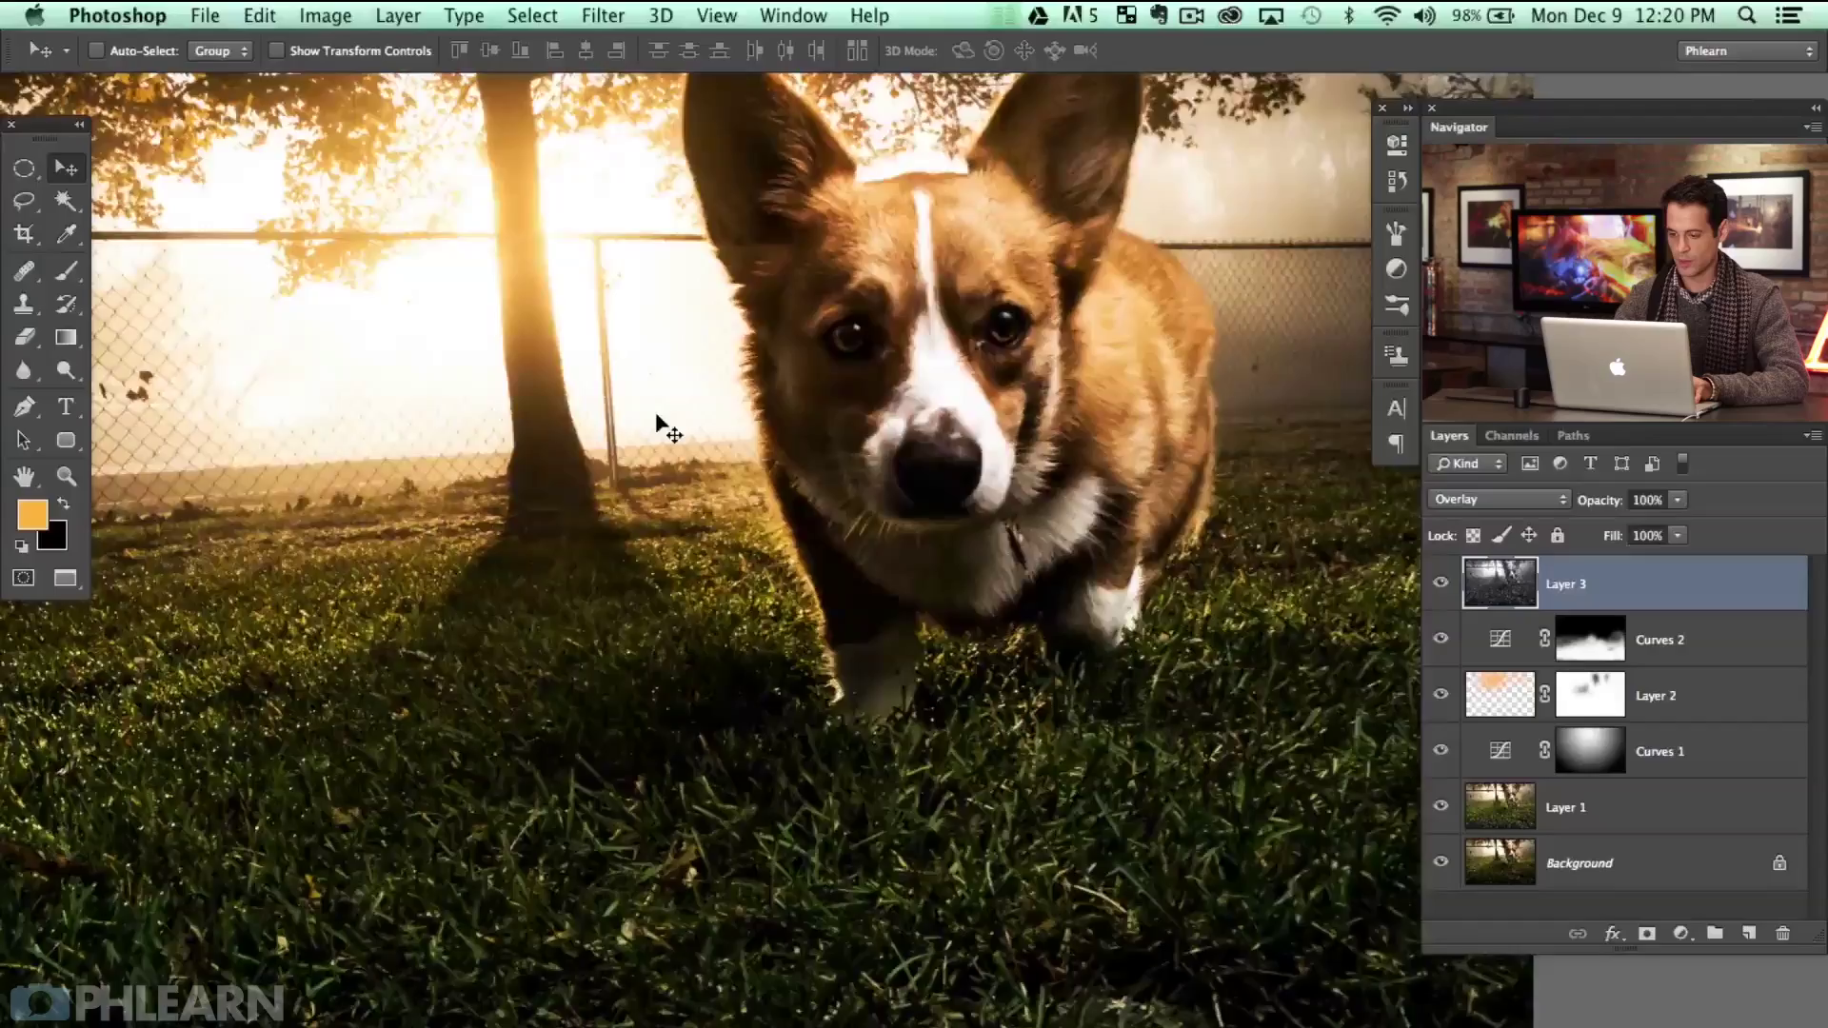
key("super+0")
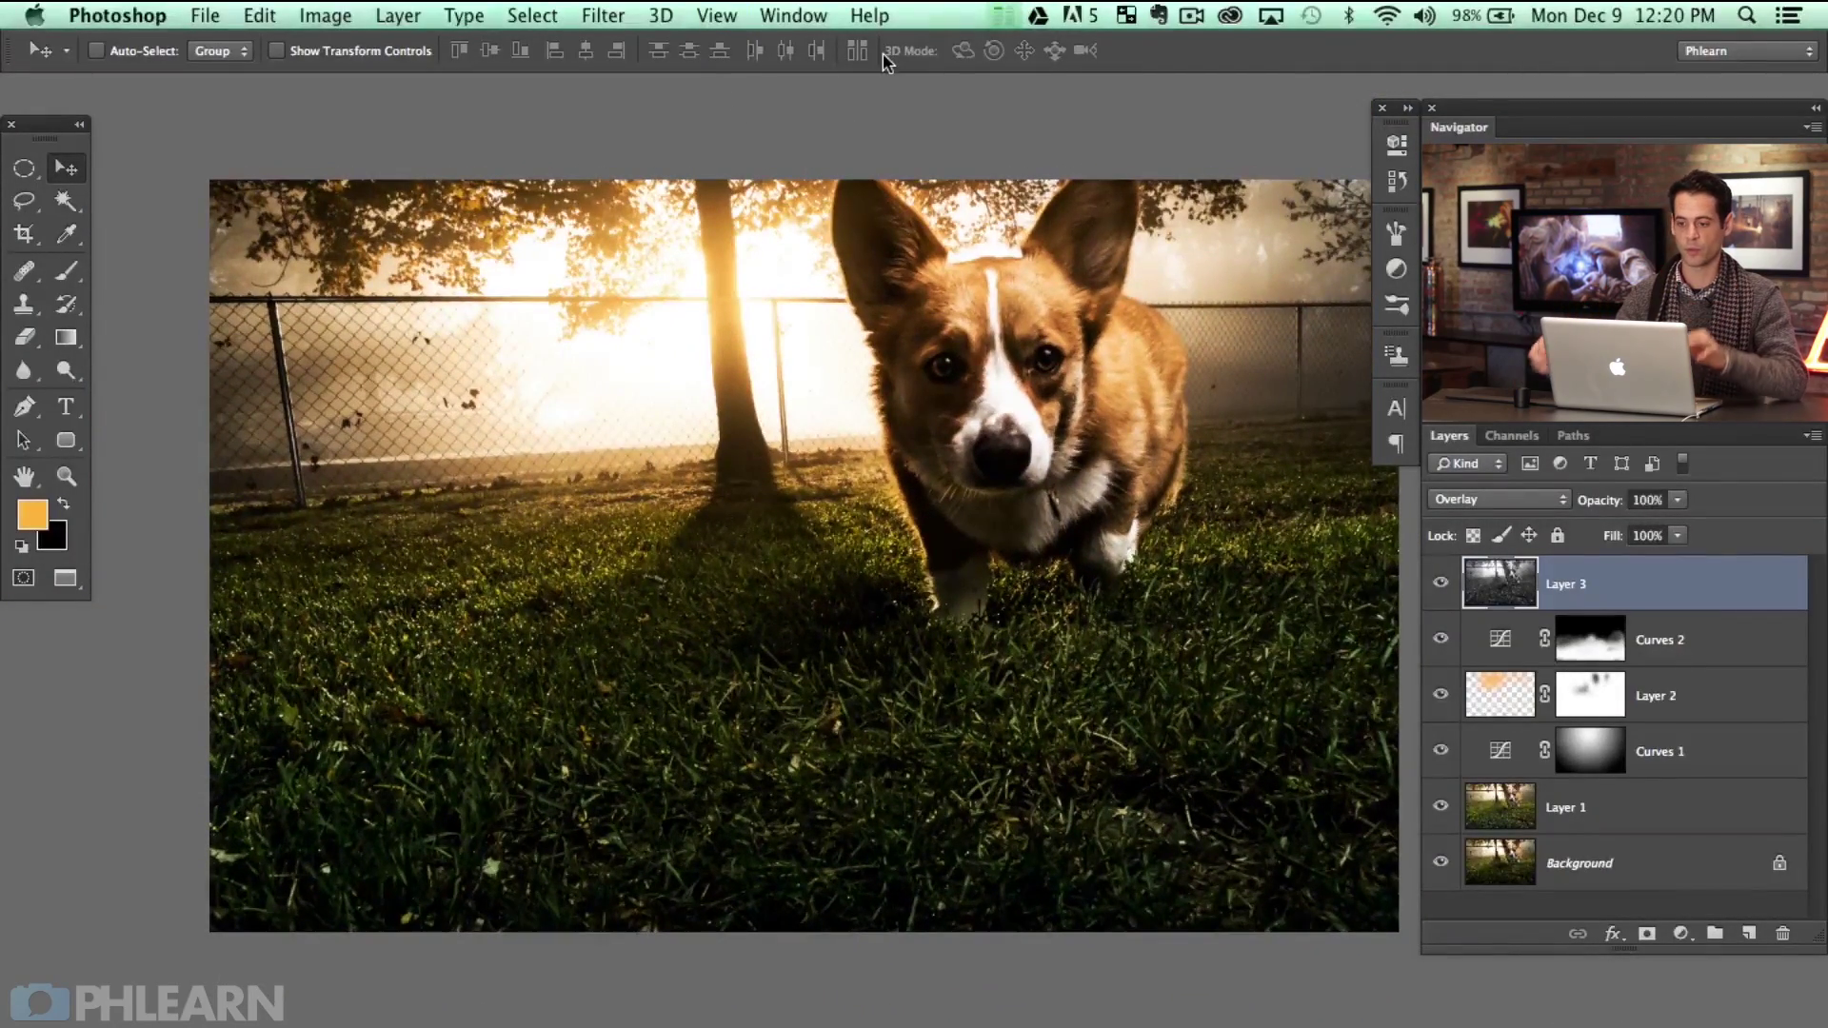
Apply a High Pass filter with a radius of 7.2 pixels to Layer 3
left_click(602, 15)
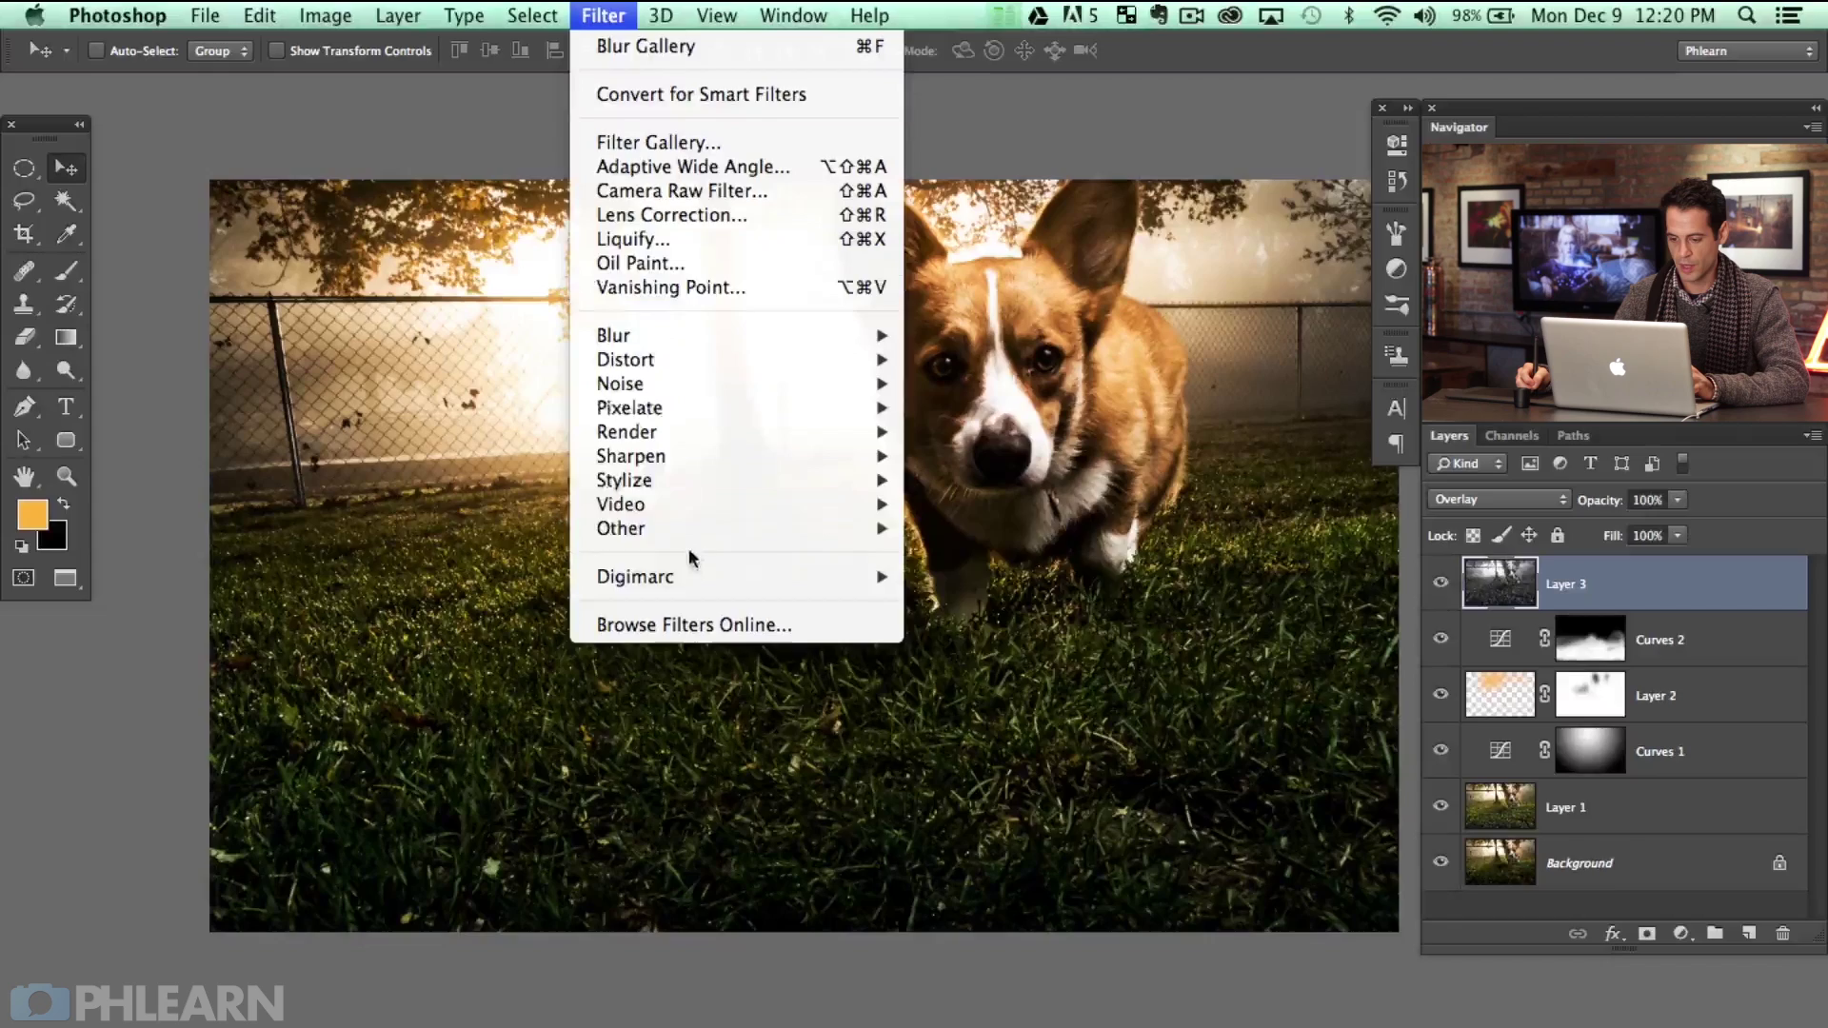
mouse_move(816, 529)
left_click(992, 550)
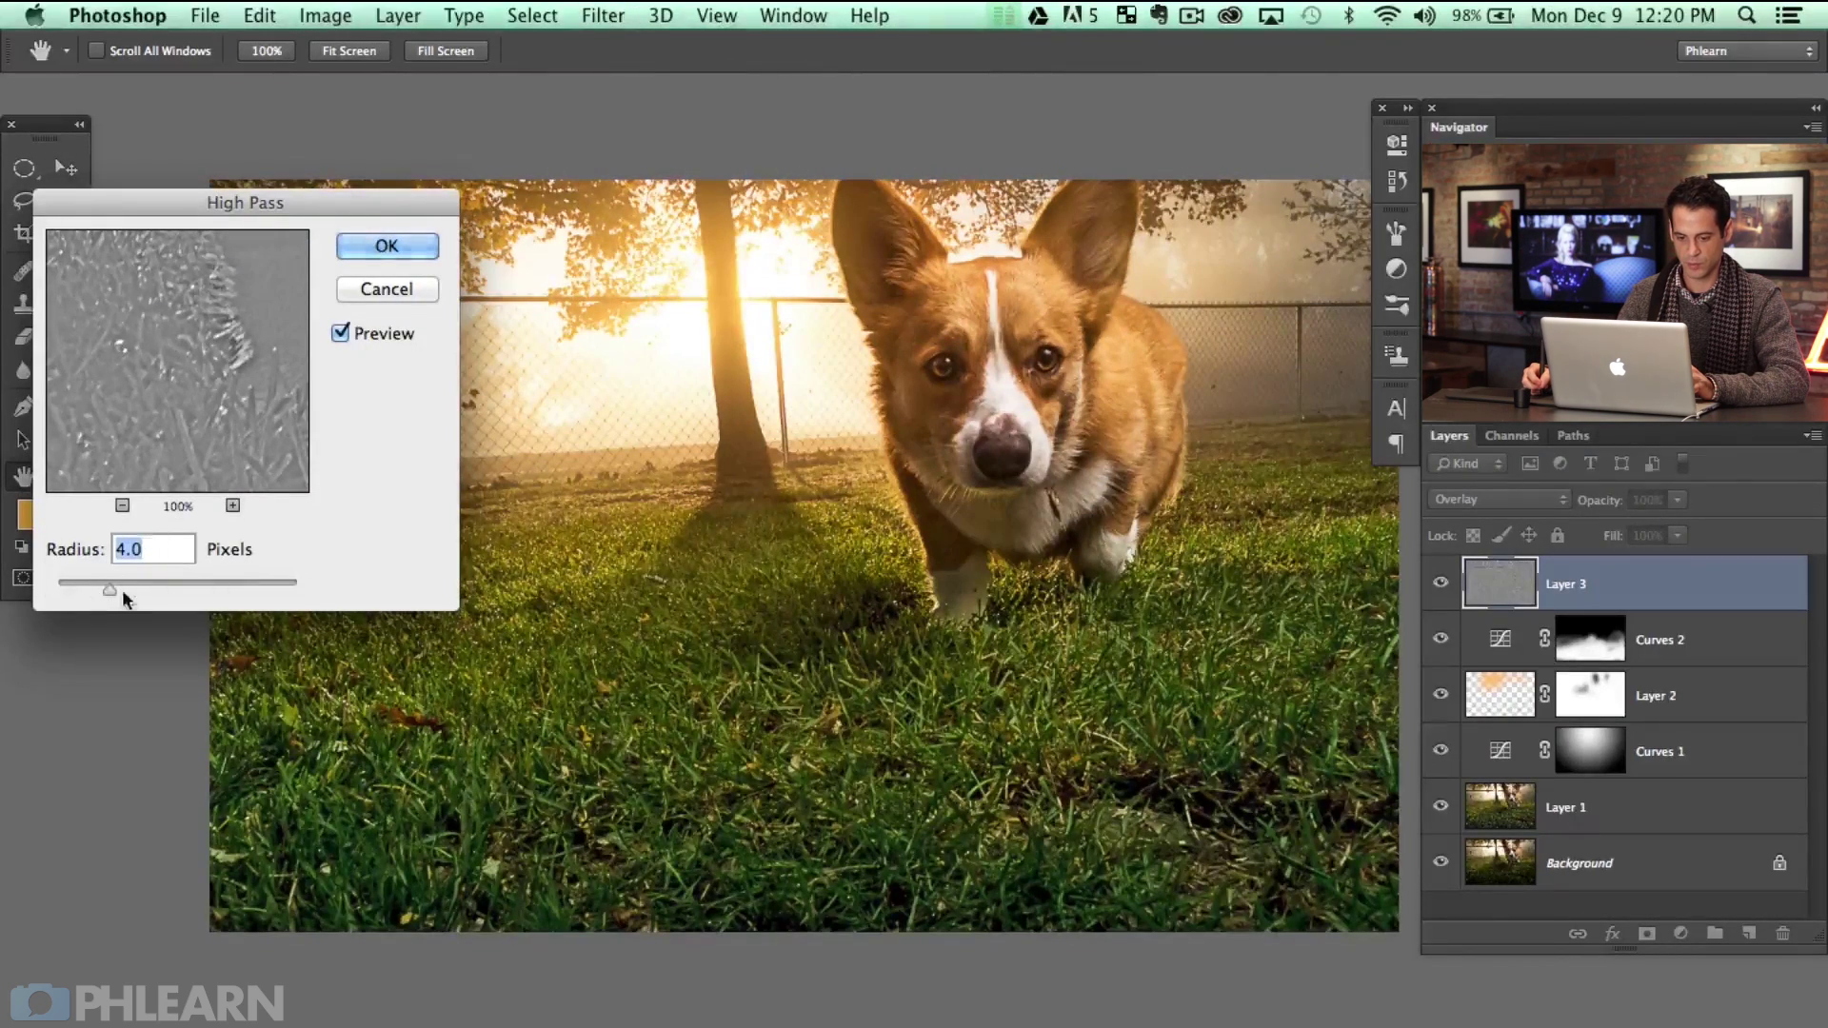
left_click_drag(122, 590, 134, 591)
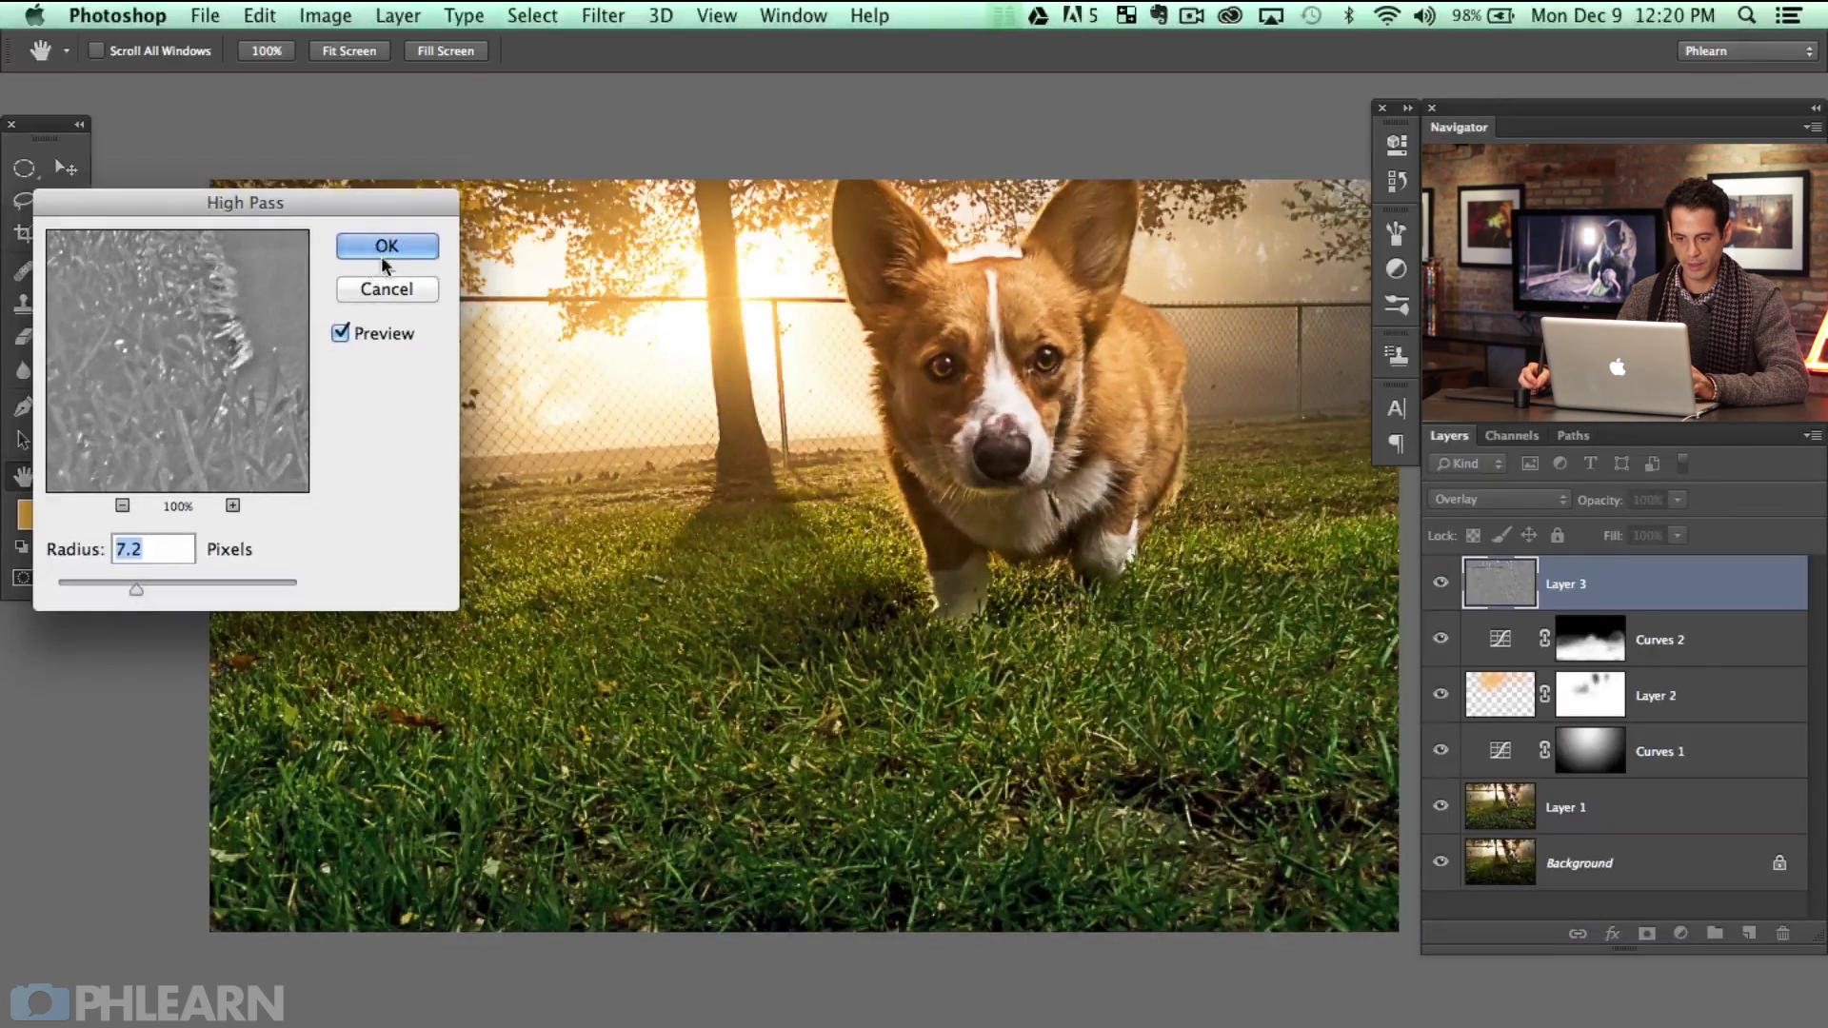
left_click_drag(52, 592, 139, 587)
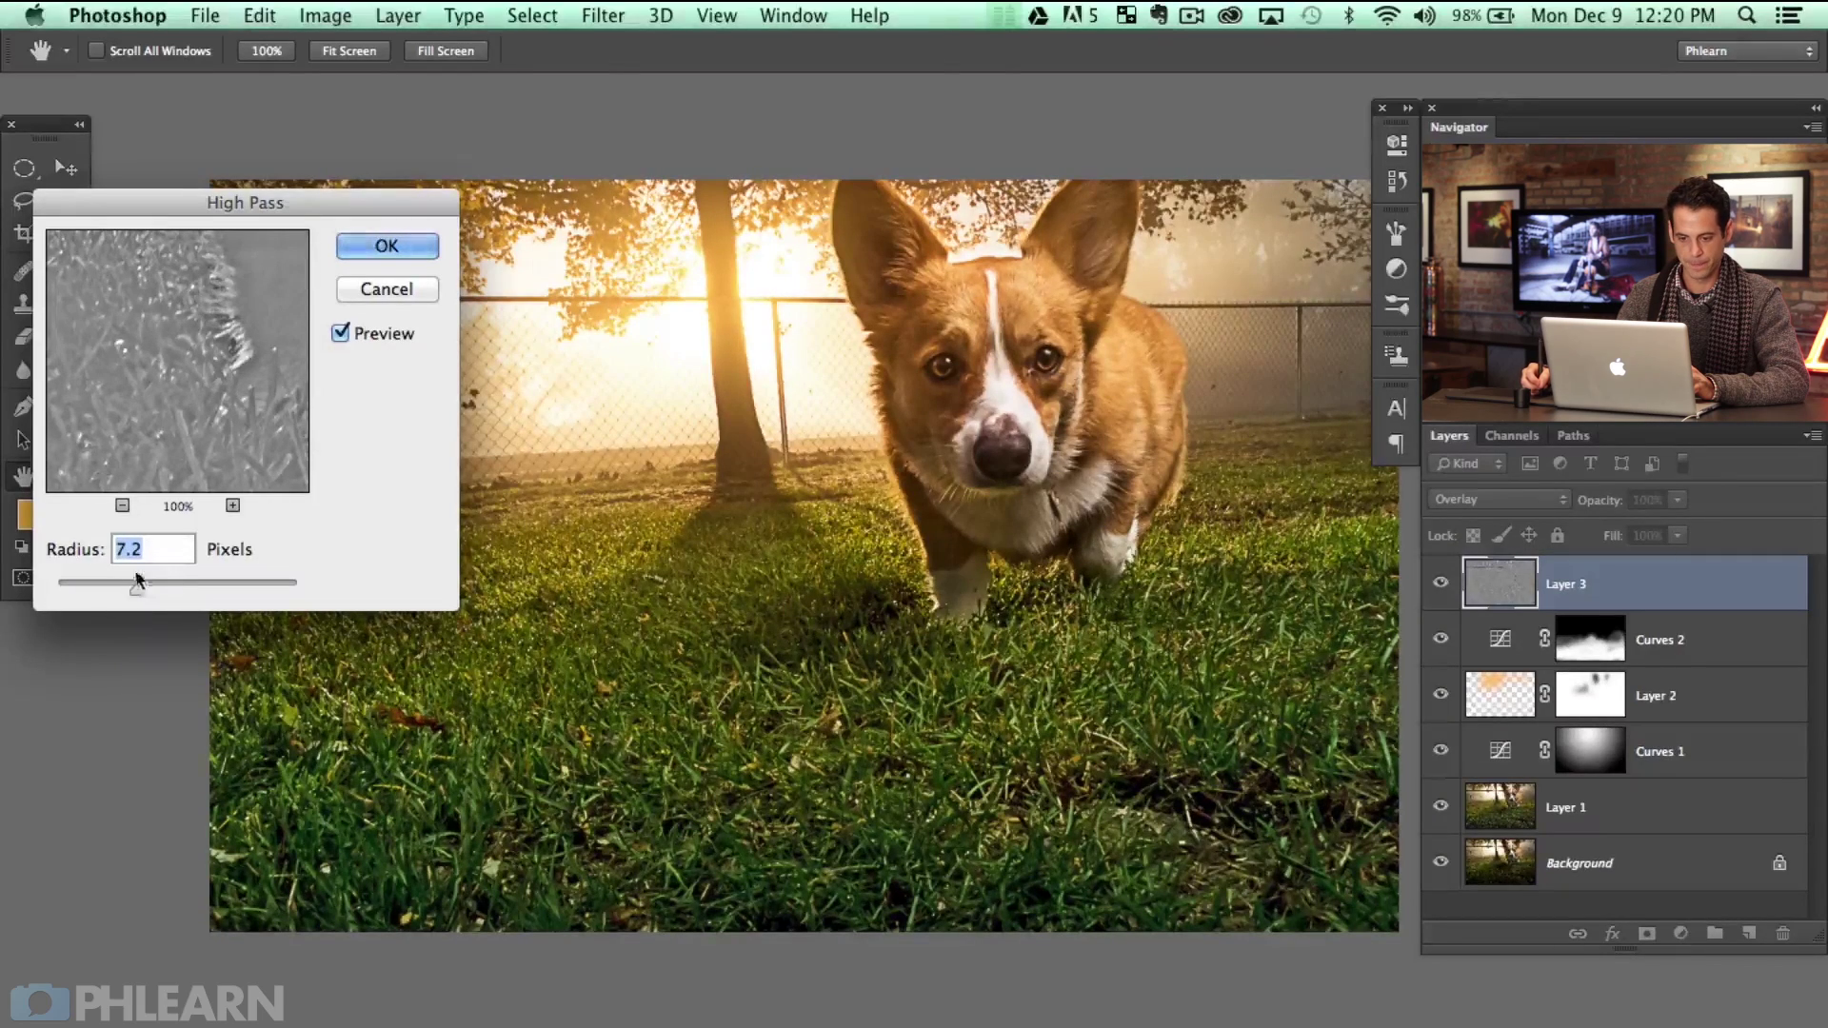
left_click_drag(238, 375, 193, 391)
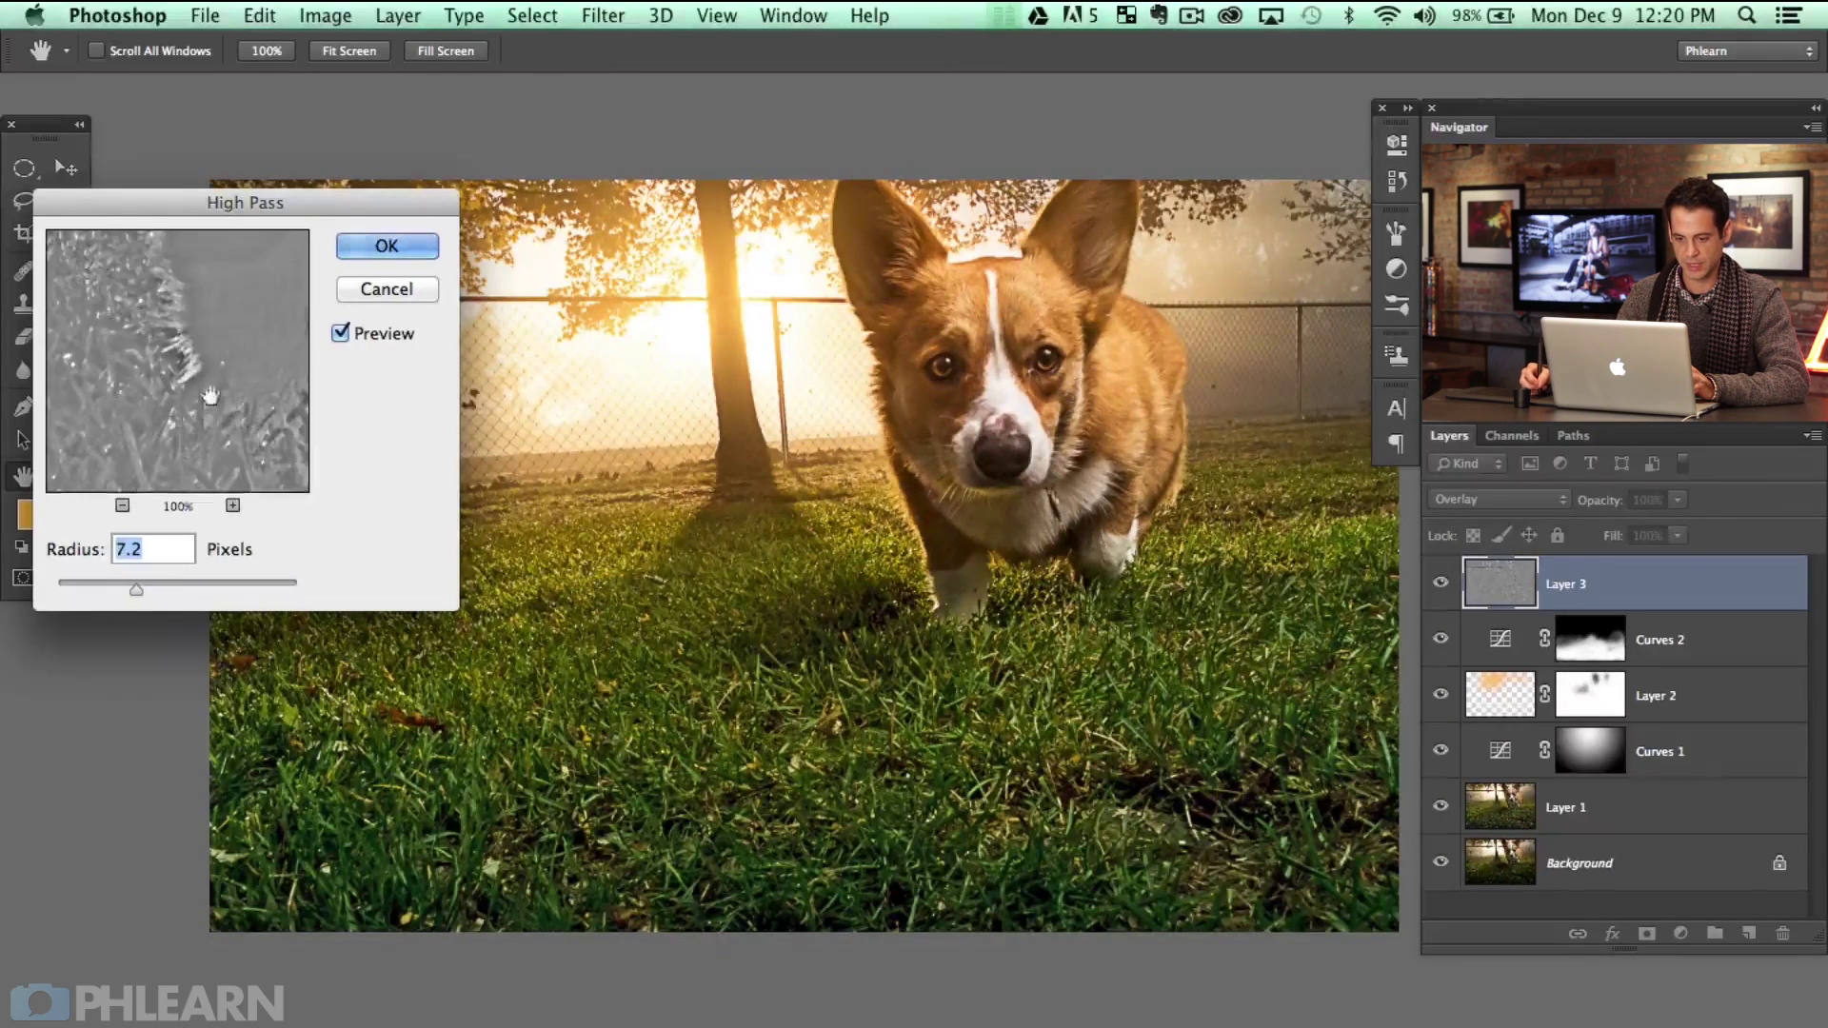
left_click(408, 250)
Toggle the visibility of Layer 3 to compare the photo with and without the High Pass sharpening
left_click(1437, 583)
left_click(1438, 583)
left_click(1437, 584)
left_click(1438, 584)
left_click(1438, 584)
left_click(1438, 585)
left_click(1437, 584)
left_click(1436, 583)
left_click(1436, 584)
left_click(1437, 584)
left_click(1438, 587)
left_click(1438, 591)
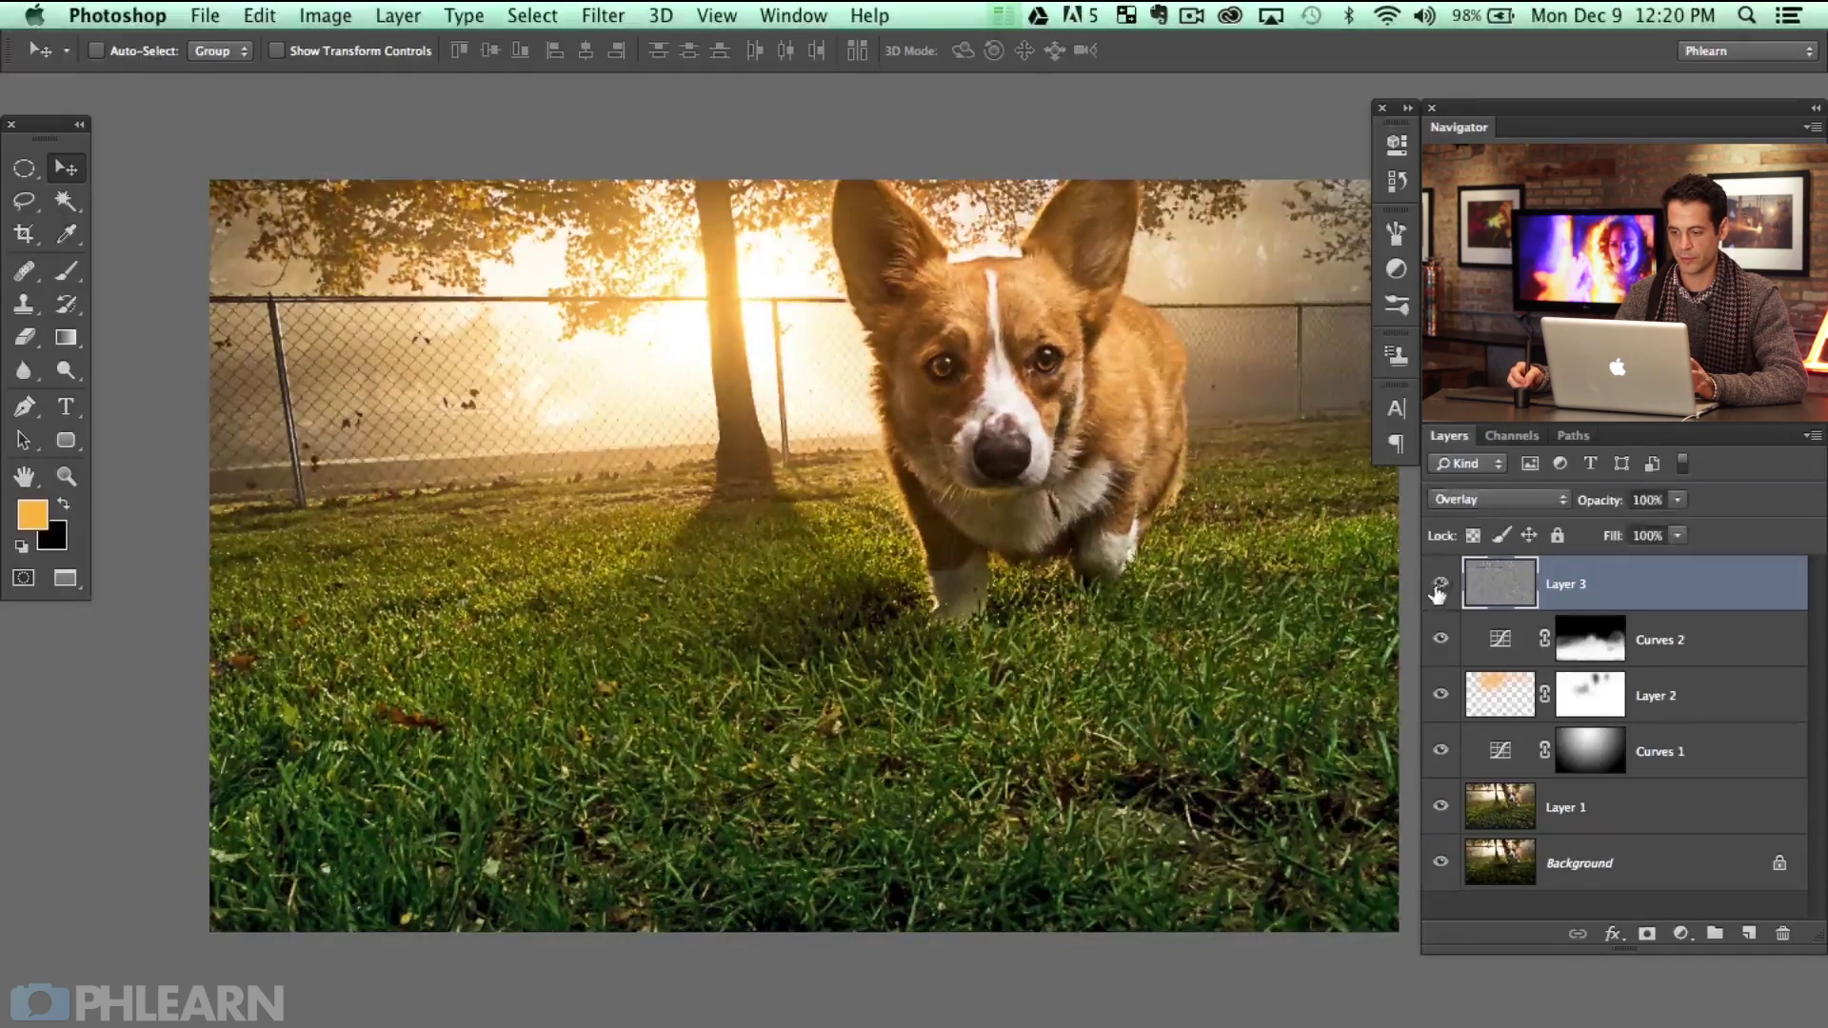
Add a black mask to Layer 3 and paint white at 70% flow over the corgi's eyes, nose and face
left_click(1648, 935, "alt")
key("b")
left_click_drag(930, 510, 800, 438)
key("x")
key("shift+7")
mouse_move(952, 372)
left_mouse_down()
mouse_move(928, 372)
mouse_move(947, 365)
left_mouse_up()
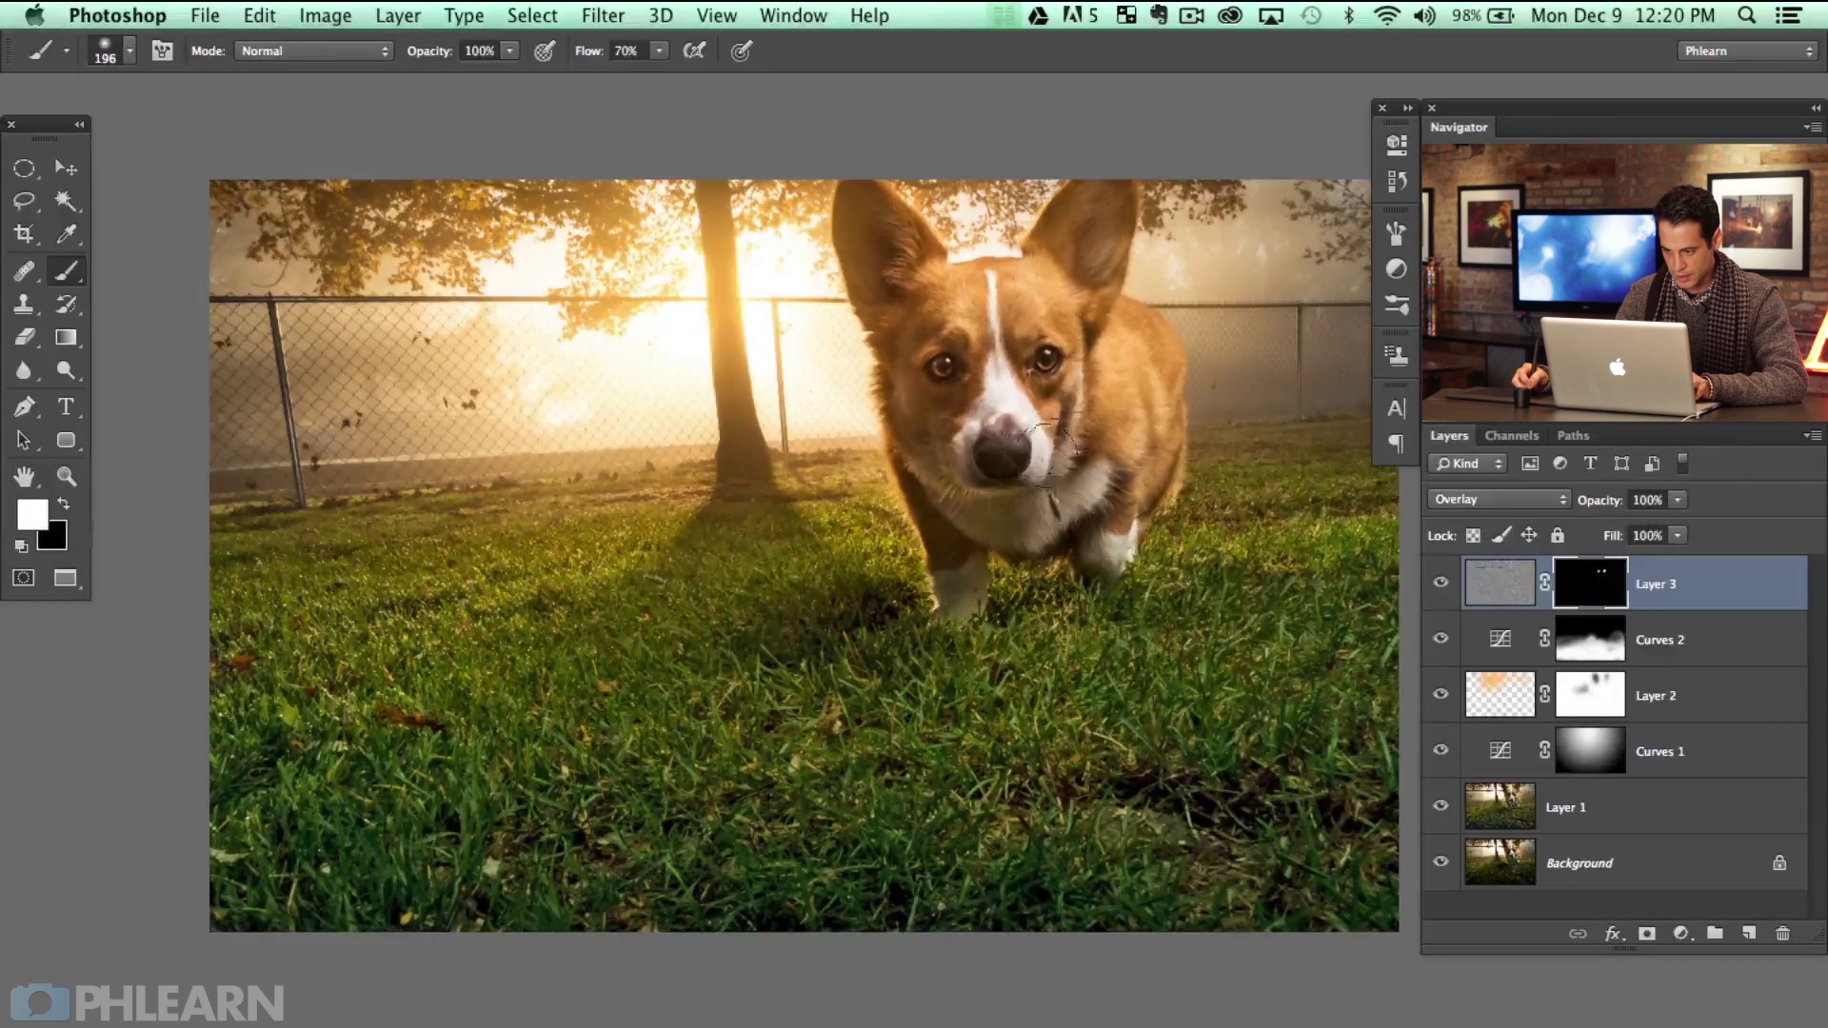
left_click_drag(962, 484, 971, 461)
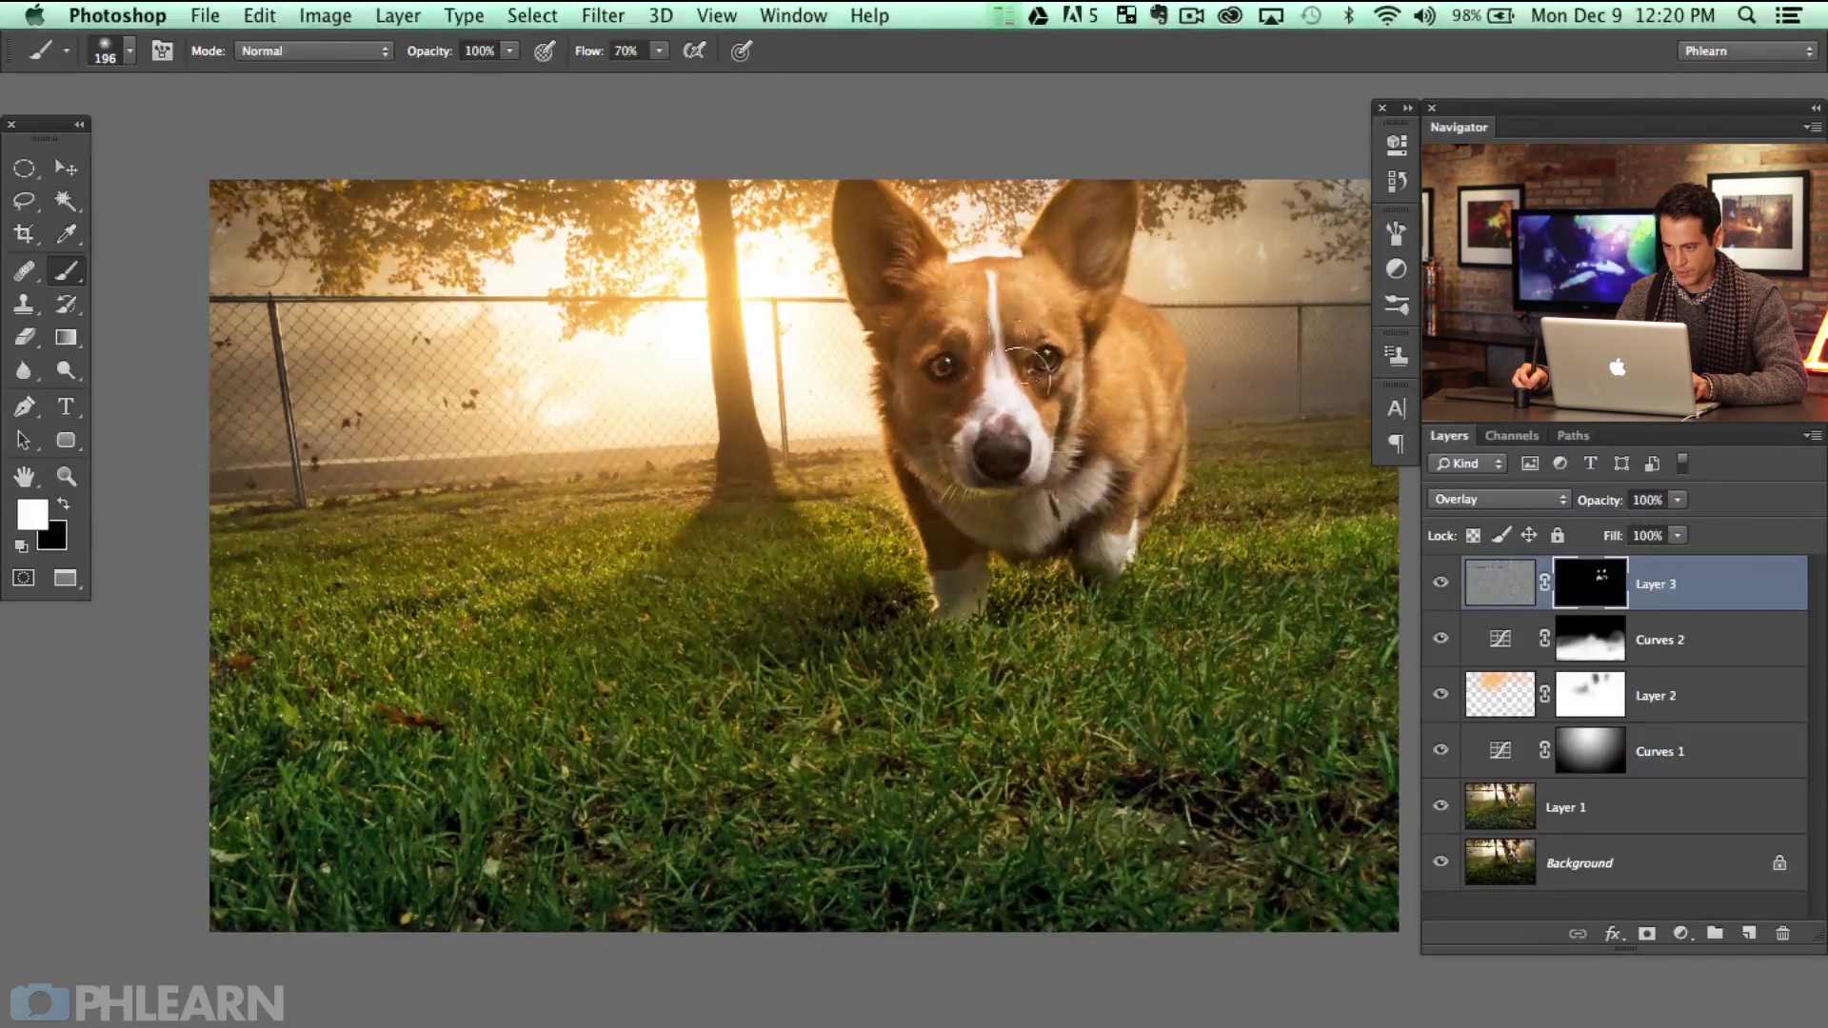
key("x")
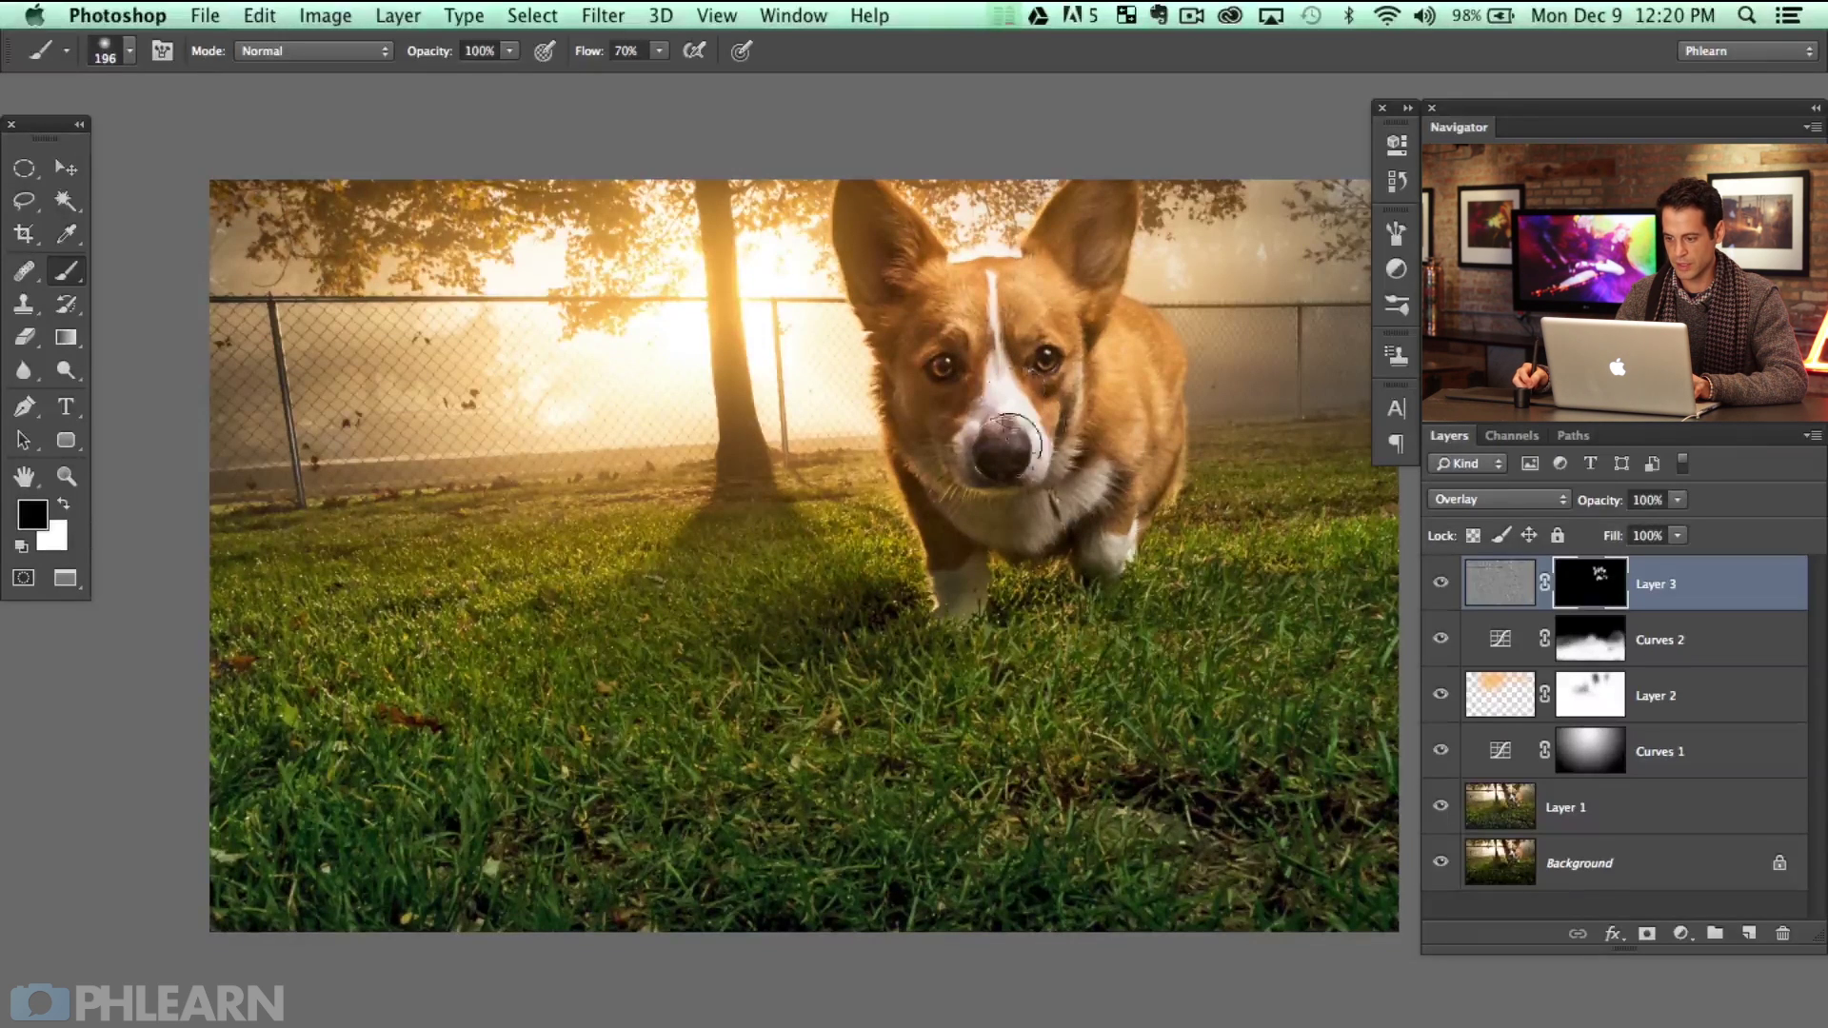
key("x")
key("x")
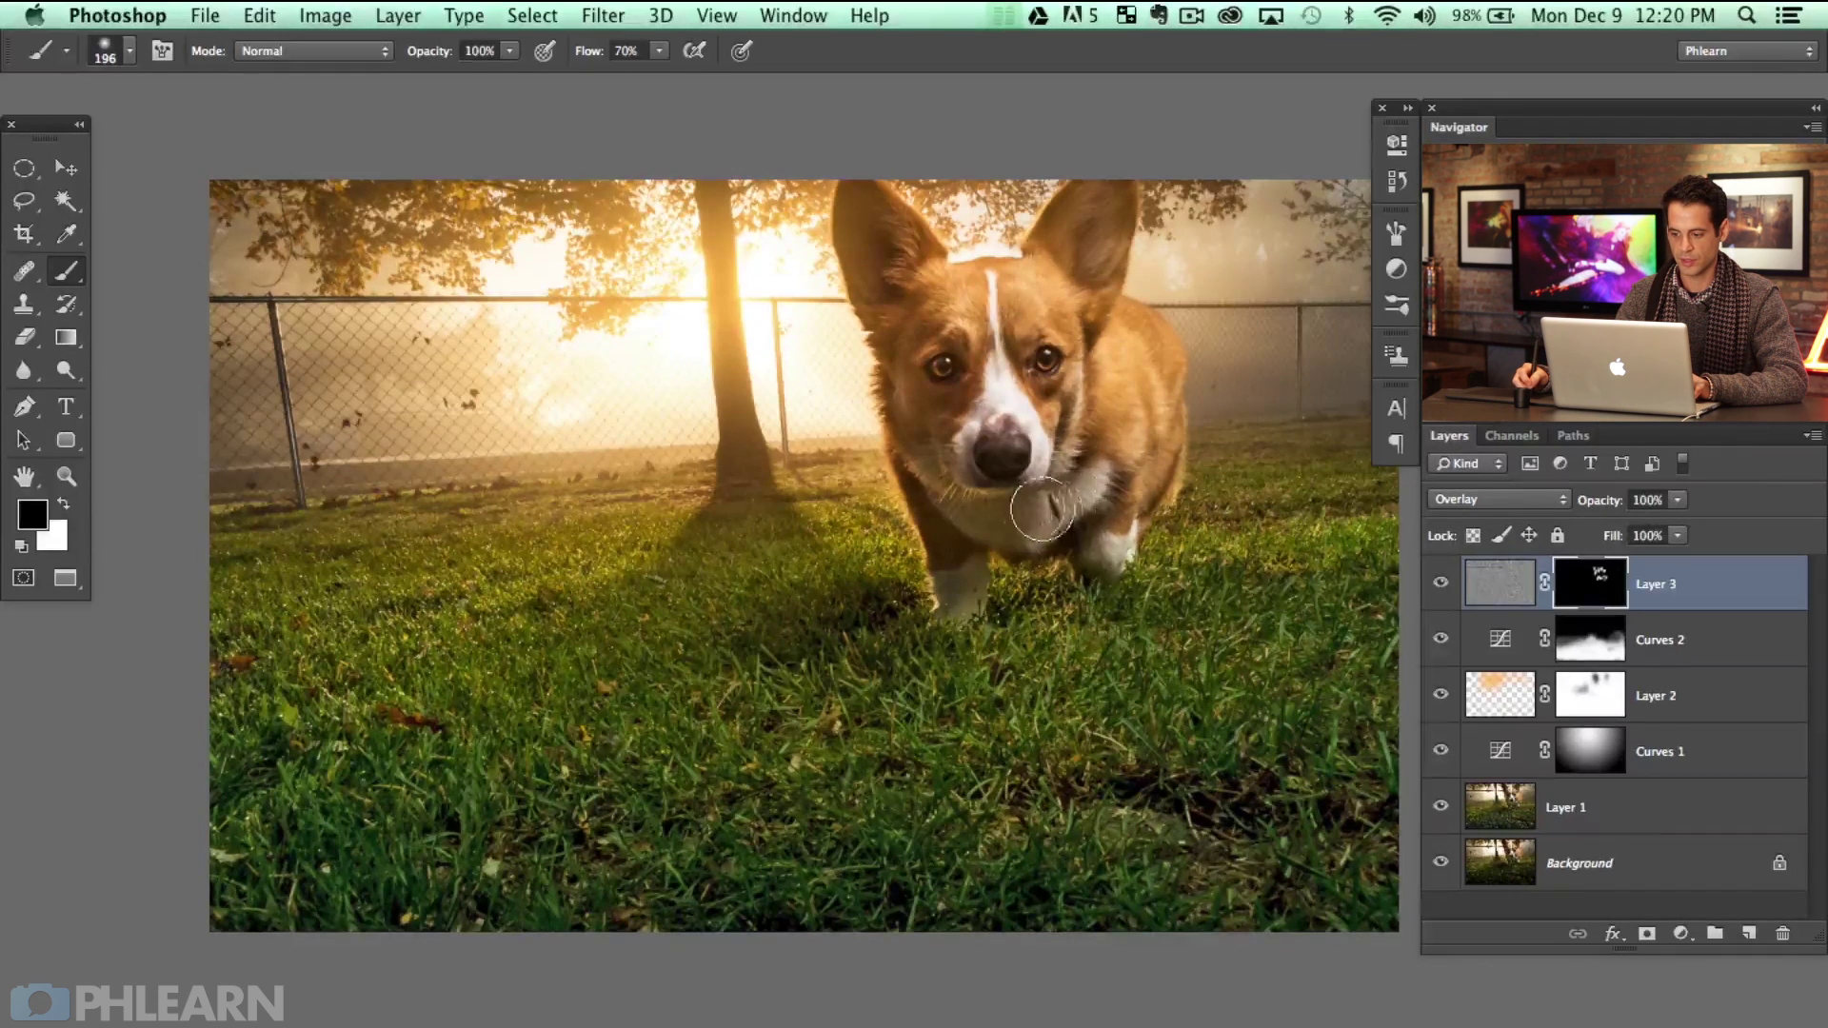
Compare the corgi's face up close with the masked sharpening of Layer 3 on and off
left_click(1440, 584)
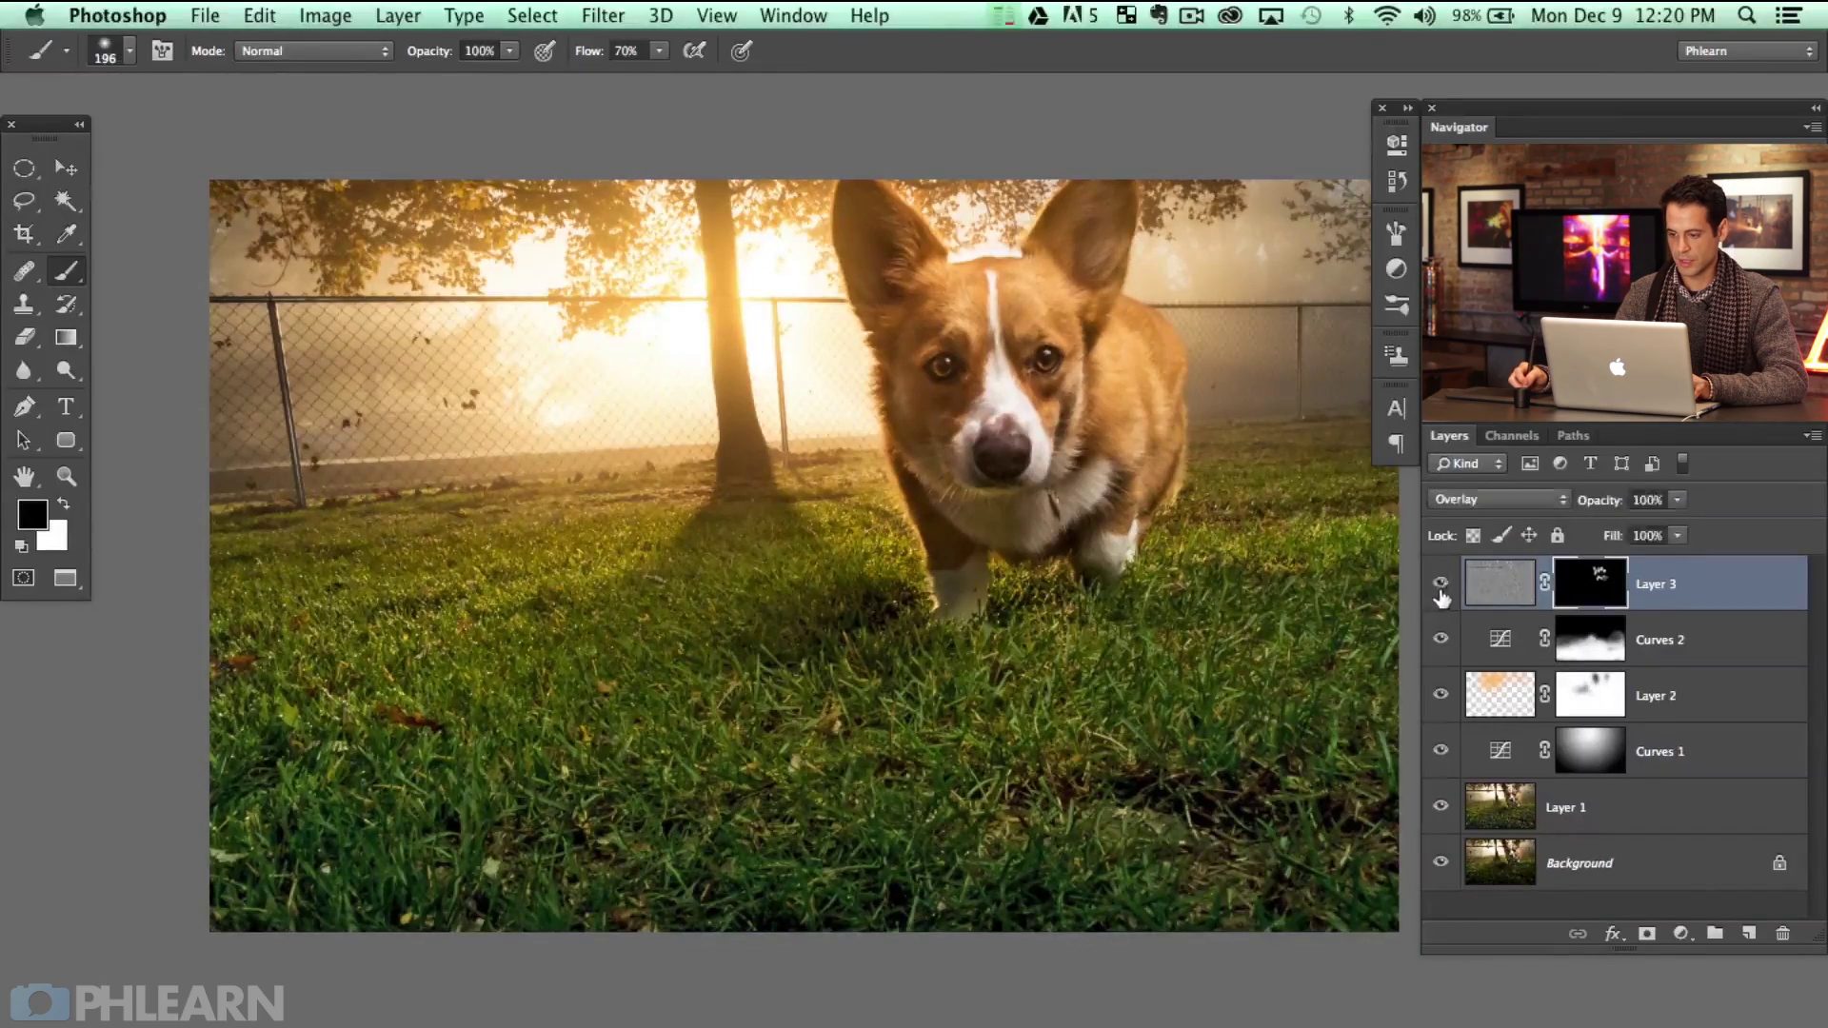
scroll(1331, 464, "up", 3)
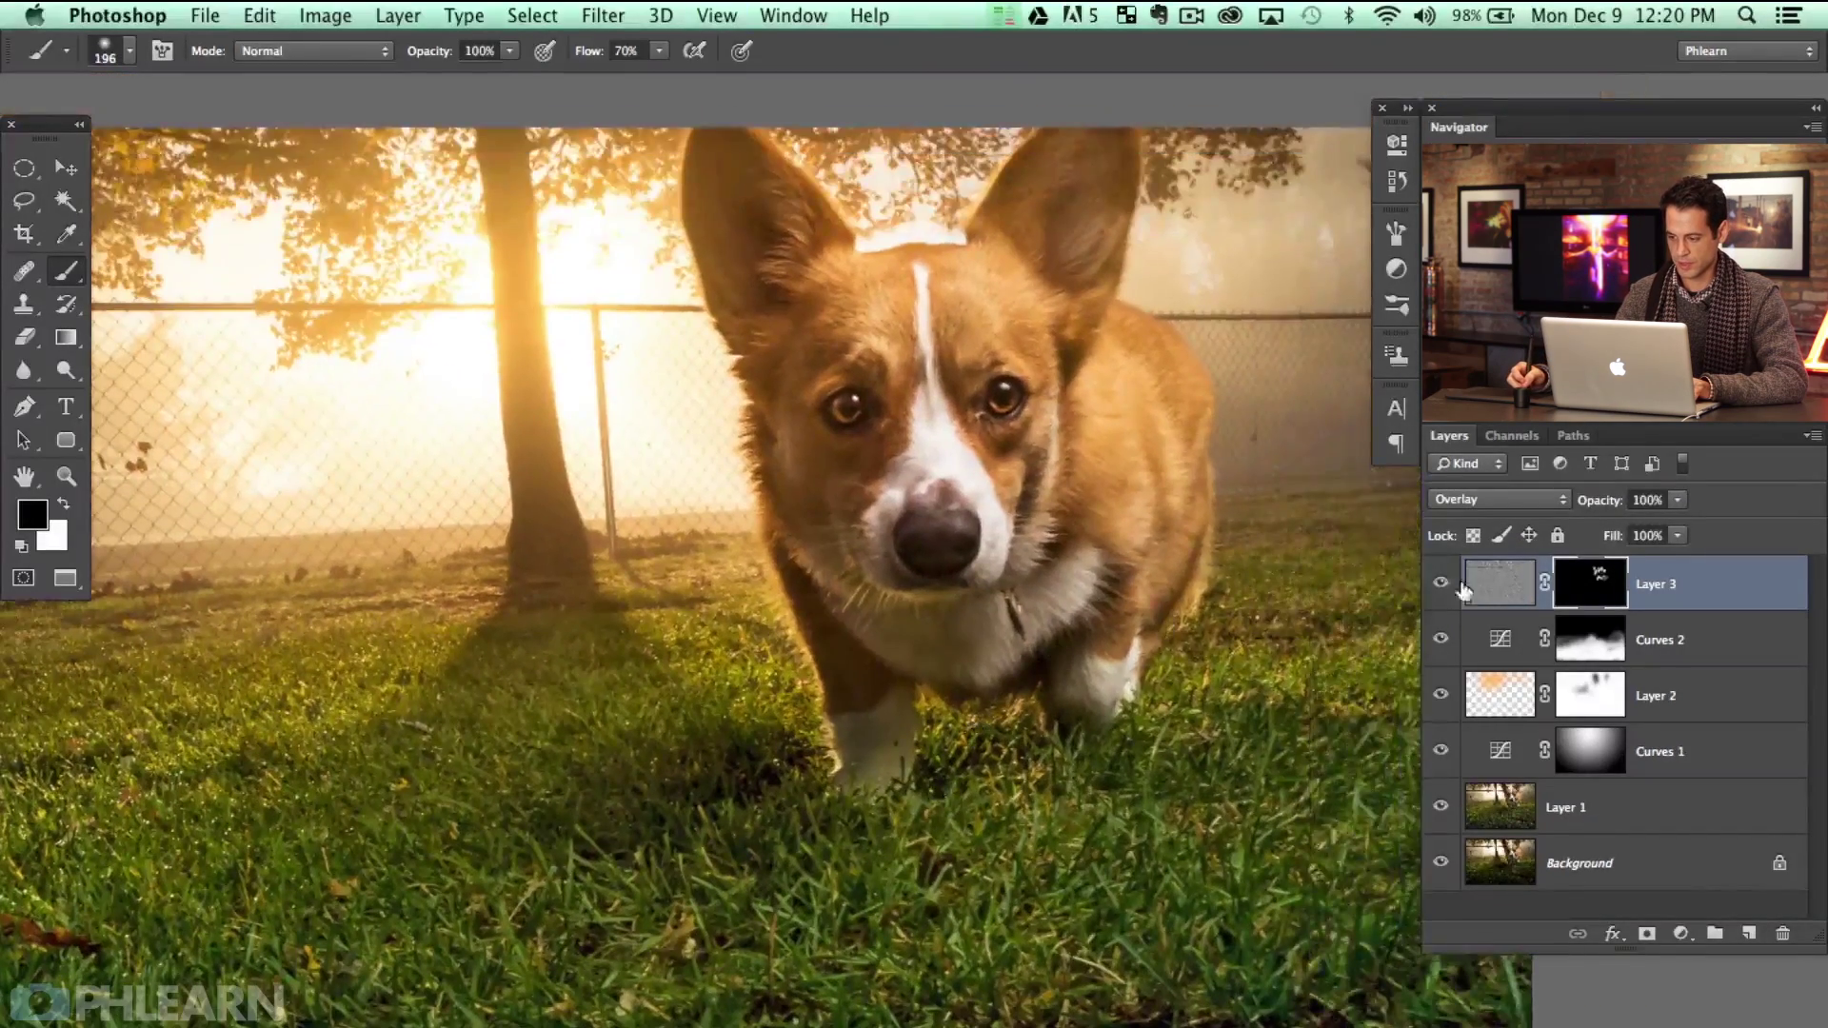
left_click(1451, 588)
left_click(1452, 589)
left_click(1450, 590)
left_click(1449, 593)
left_click(1447, 590)
left_click(1447, 591)
left_click_drag(869, 420, 844, 415)
key("x")
left_click(1439, 587)
left_click(1439, 587)
left_click(1439, 588)
left_click(1439, 588)
Compare the whole photo with Layer 3 shown and hidden
key("super+minus")
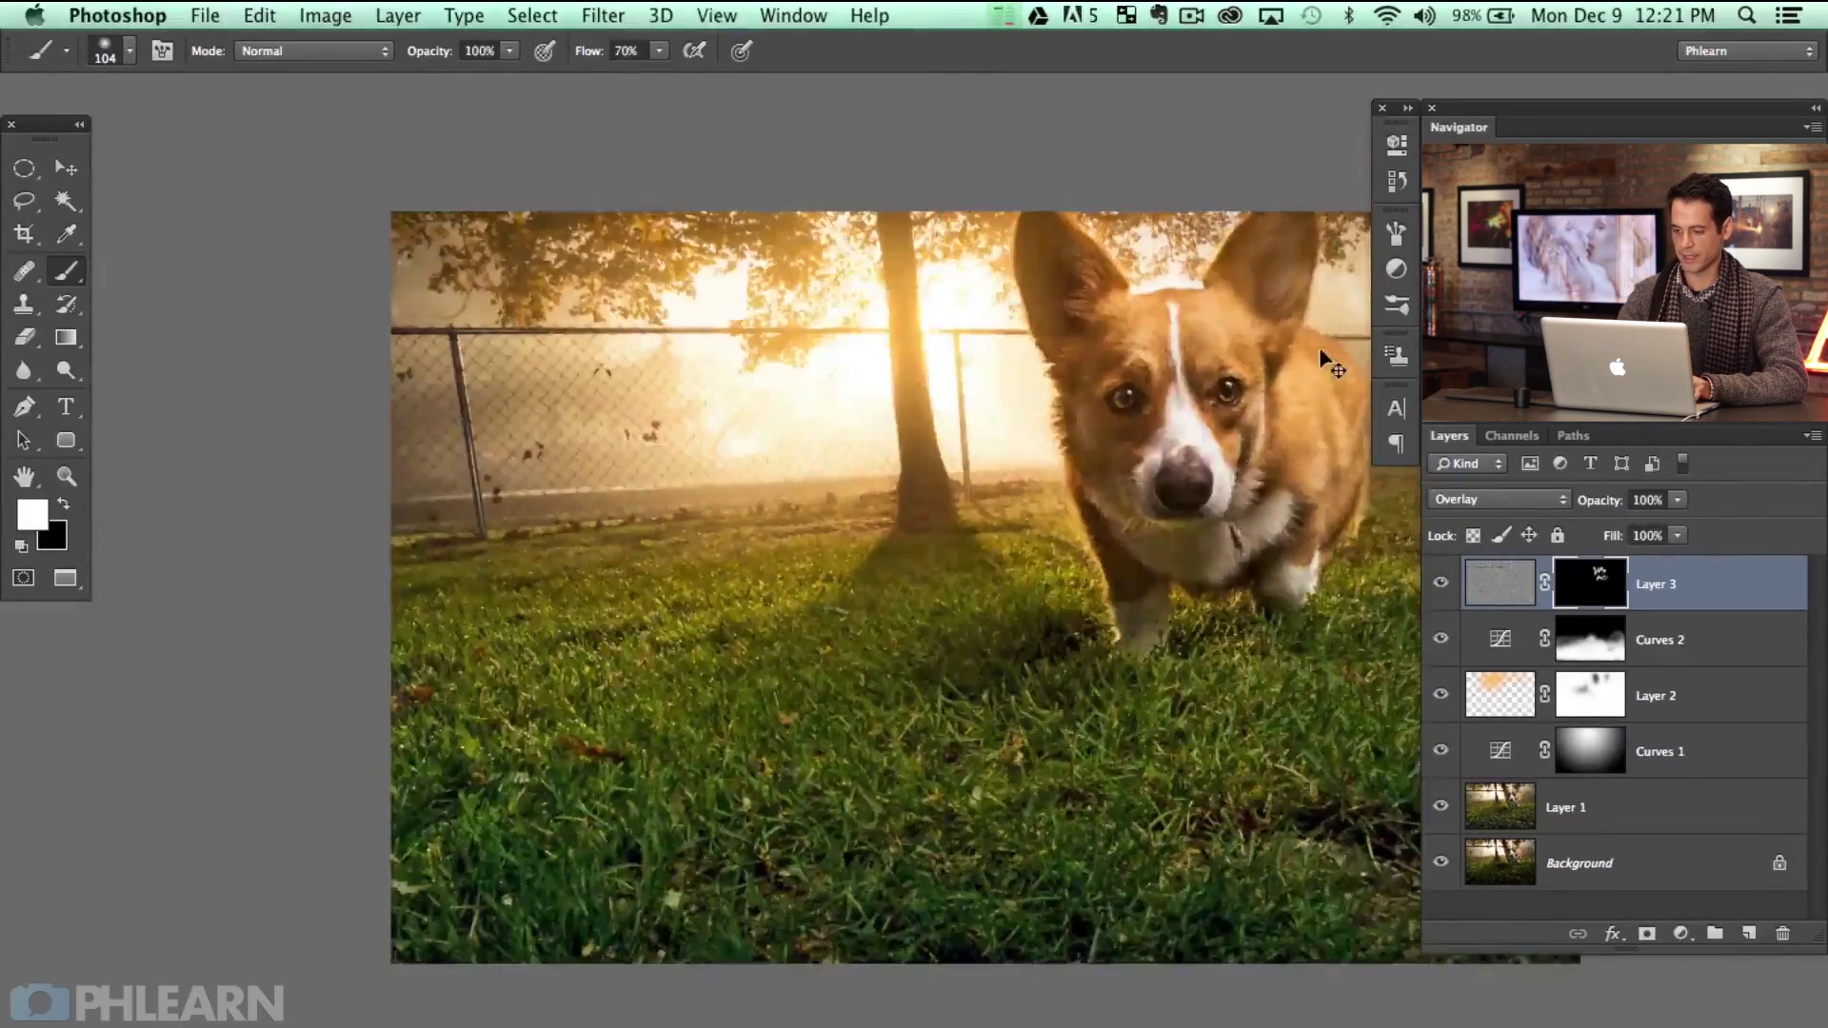
left_click_drag(834, 533, 670, 517)
left_click(1441, 582)
left_click(1441, 583)
left_click_drag(1067, 617, 1062, 616)
scroll(1062, 616, "right", 3)
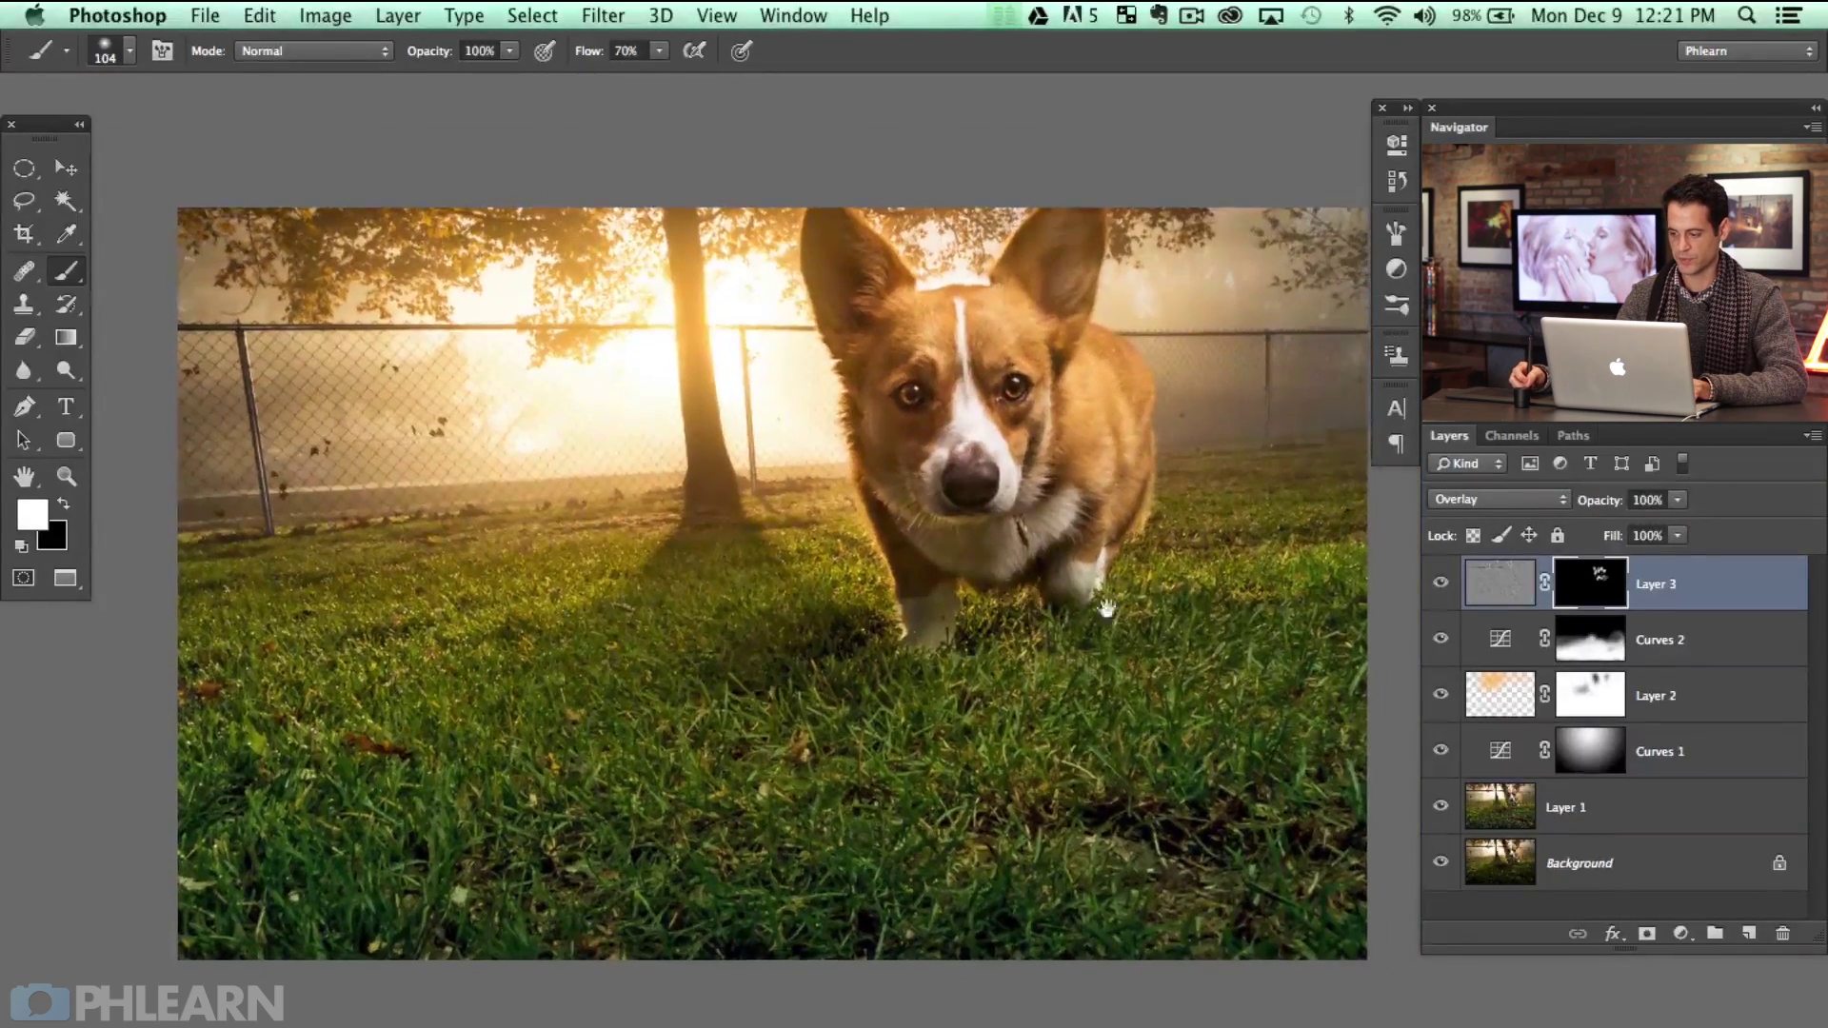
Lower the Curves 2 layer's opacity to 51%, and reselect Layer 3
left_click(1705, 638)
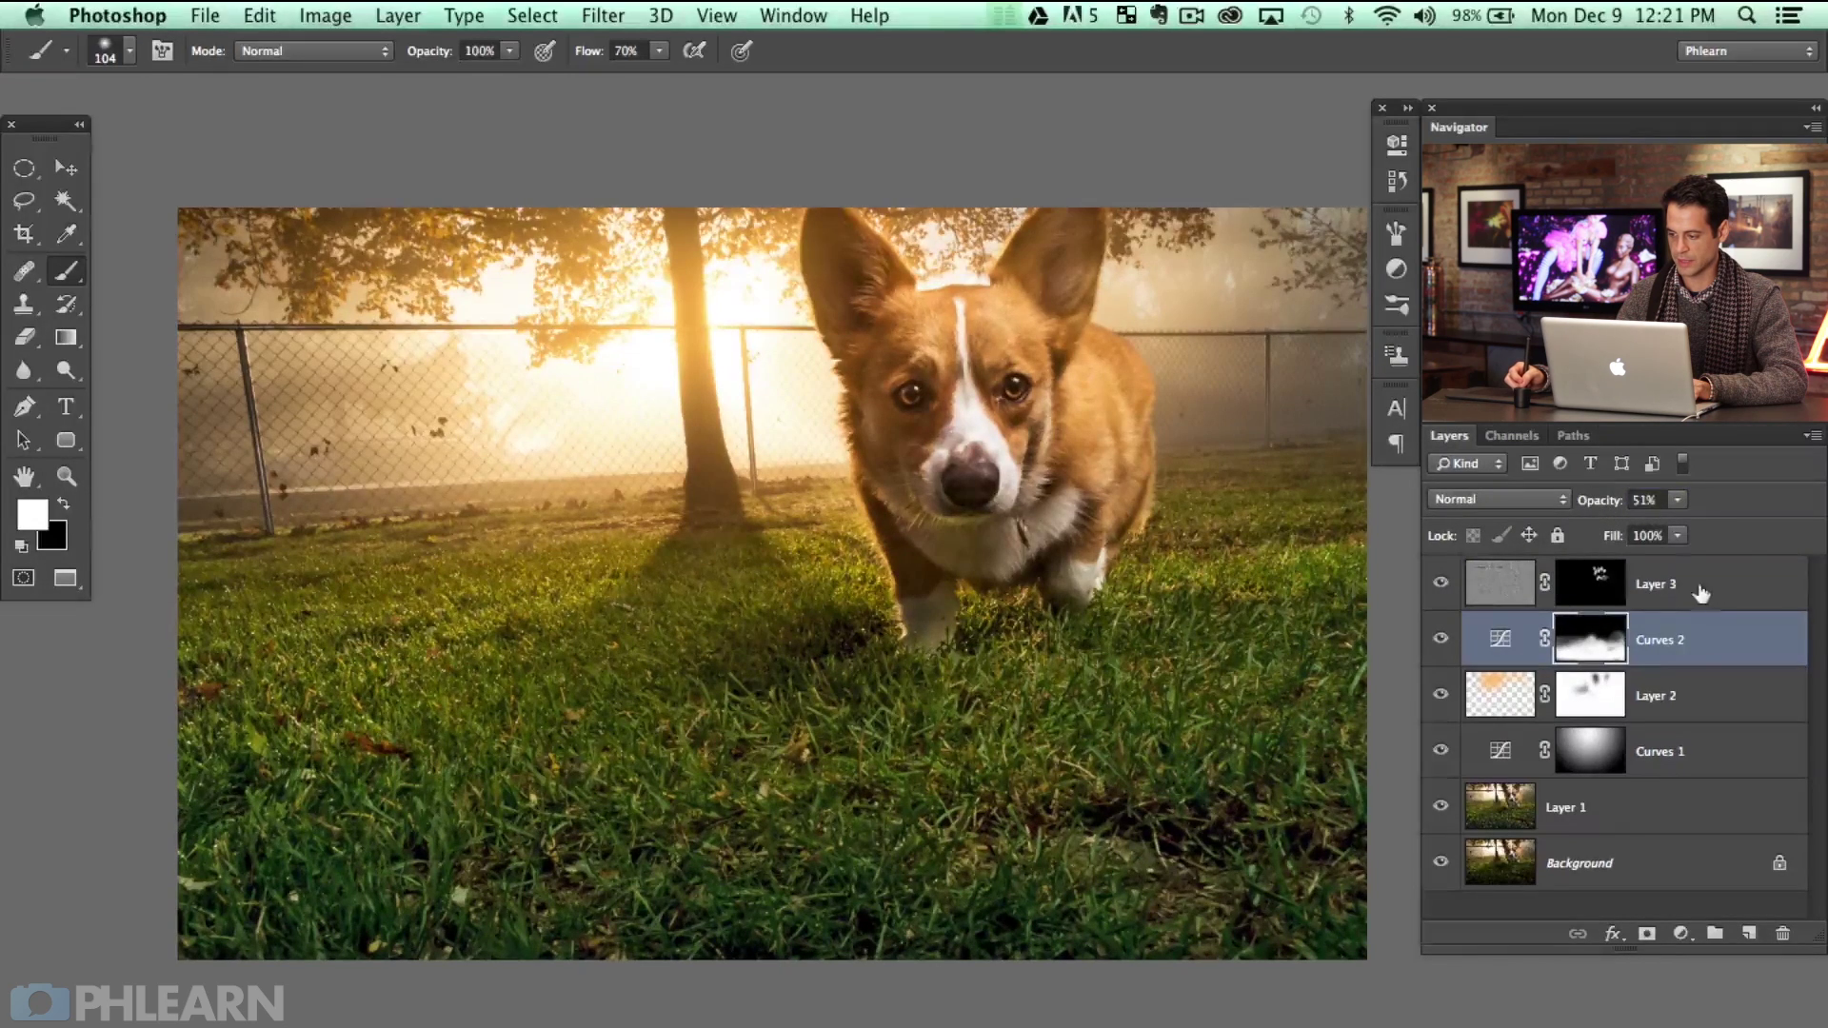
left_click(1672, 598)
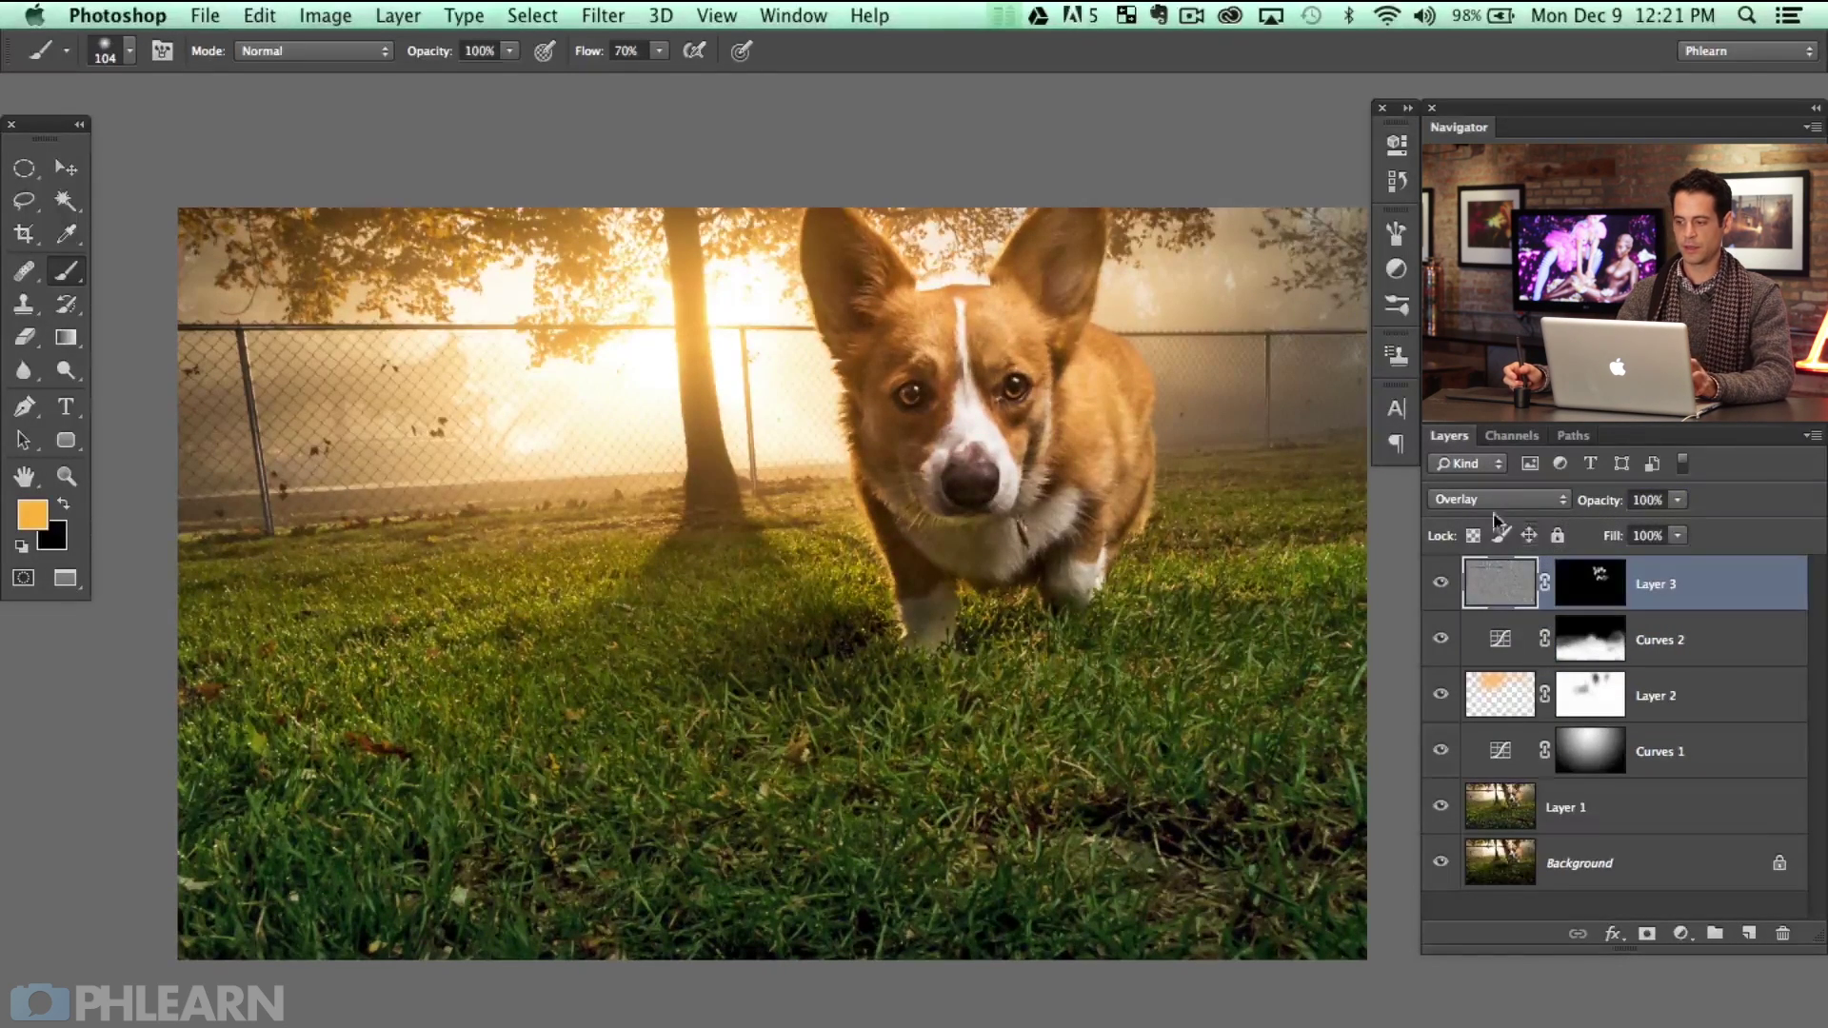
Create a new layer above Layer 3 and stamp all visible layers into it
left_click_drag(895, 599, 889, 607)
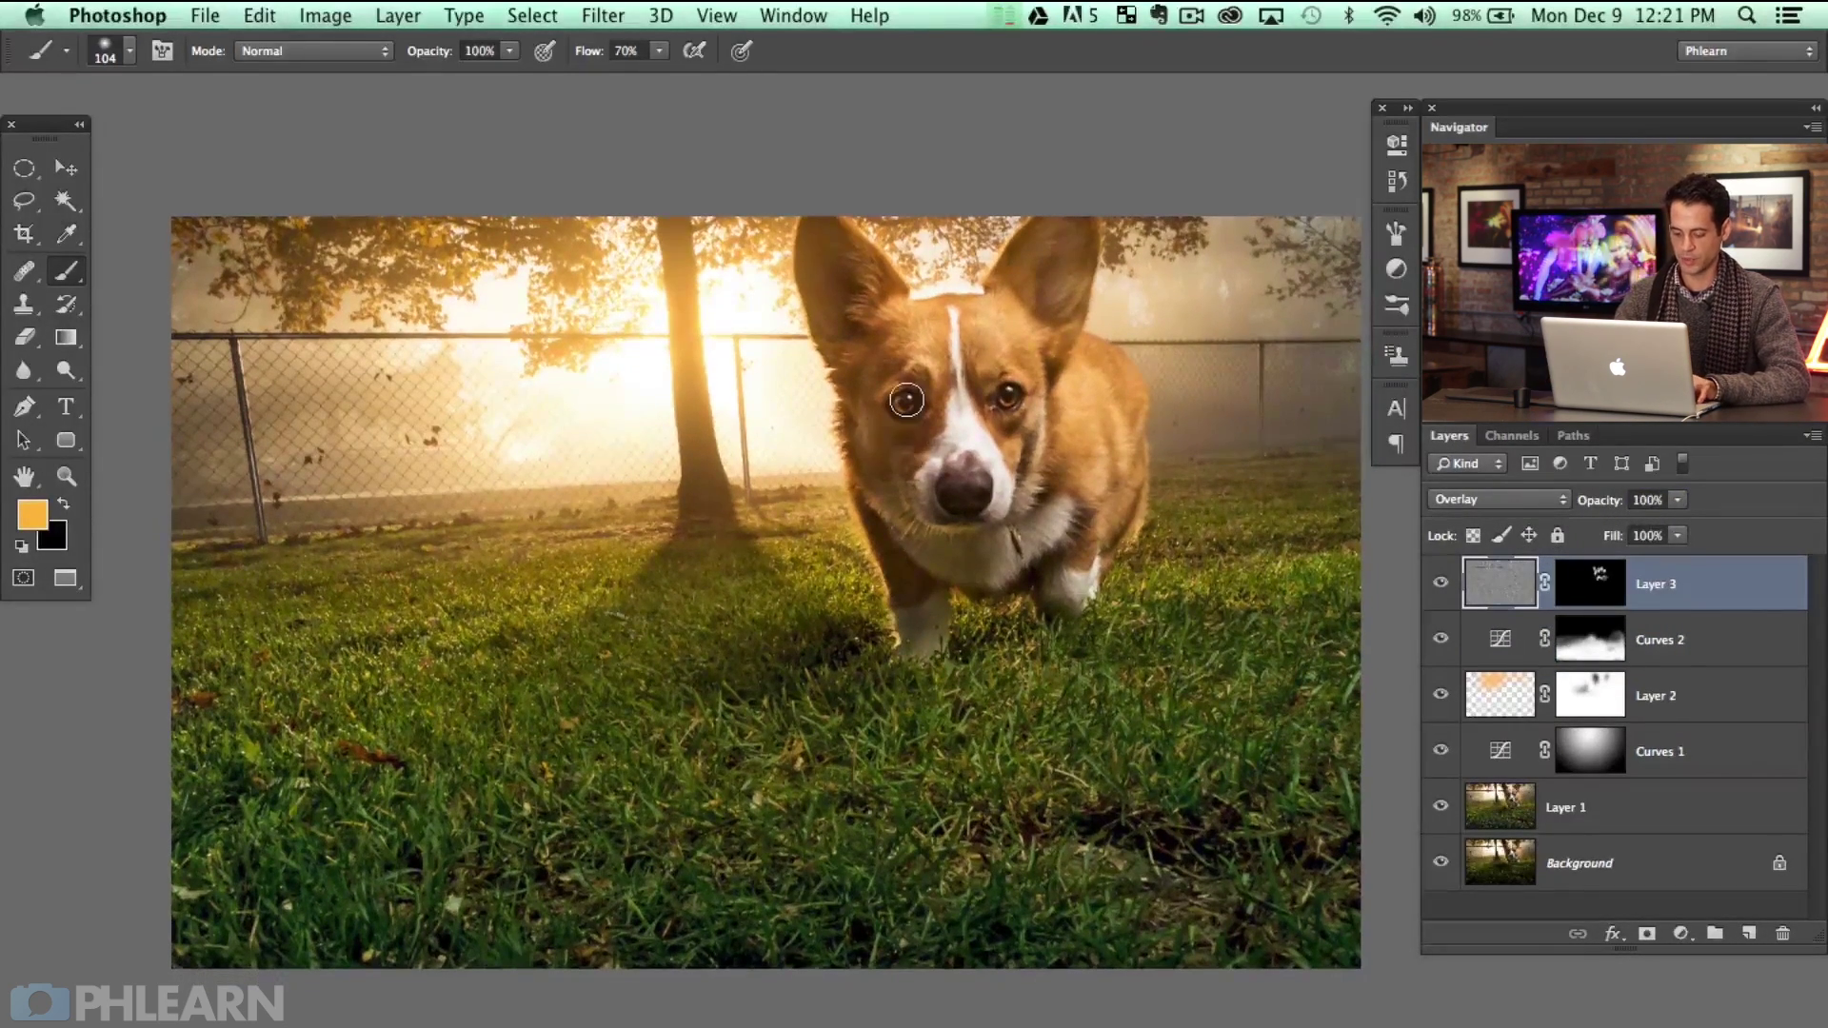
key("super+shift+alt+n")
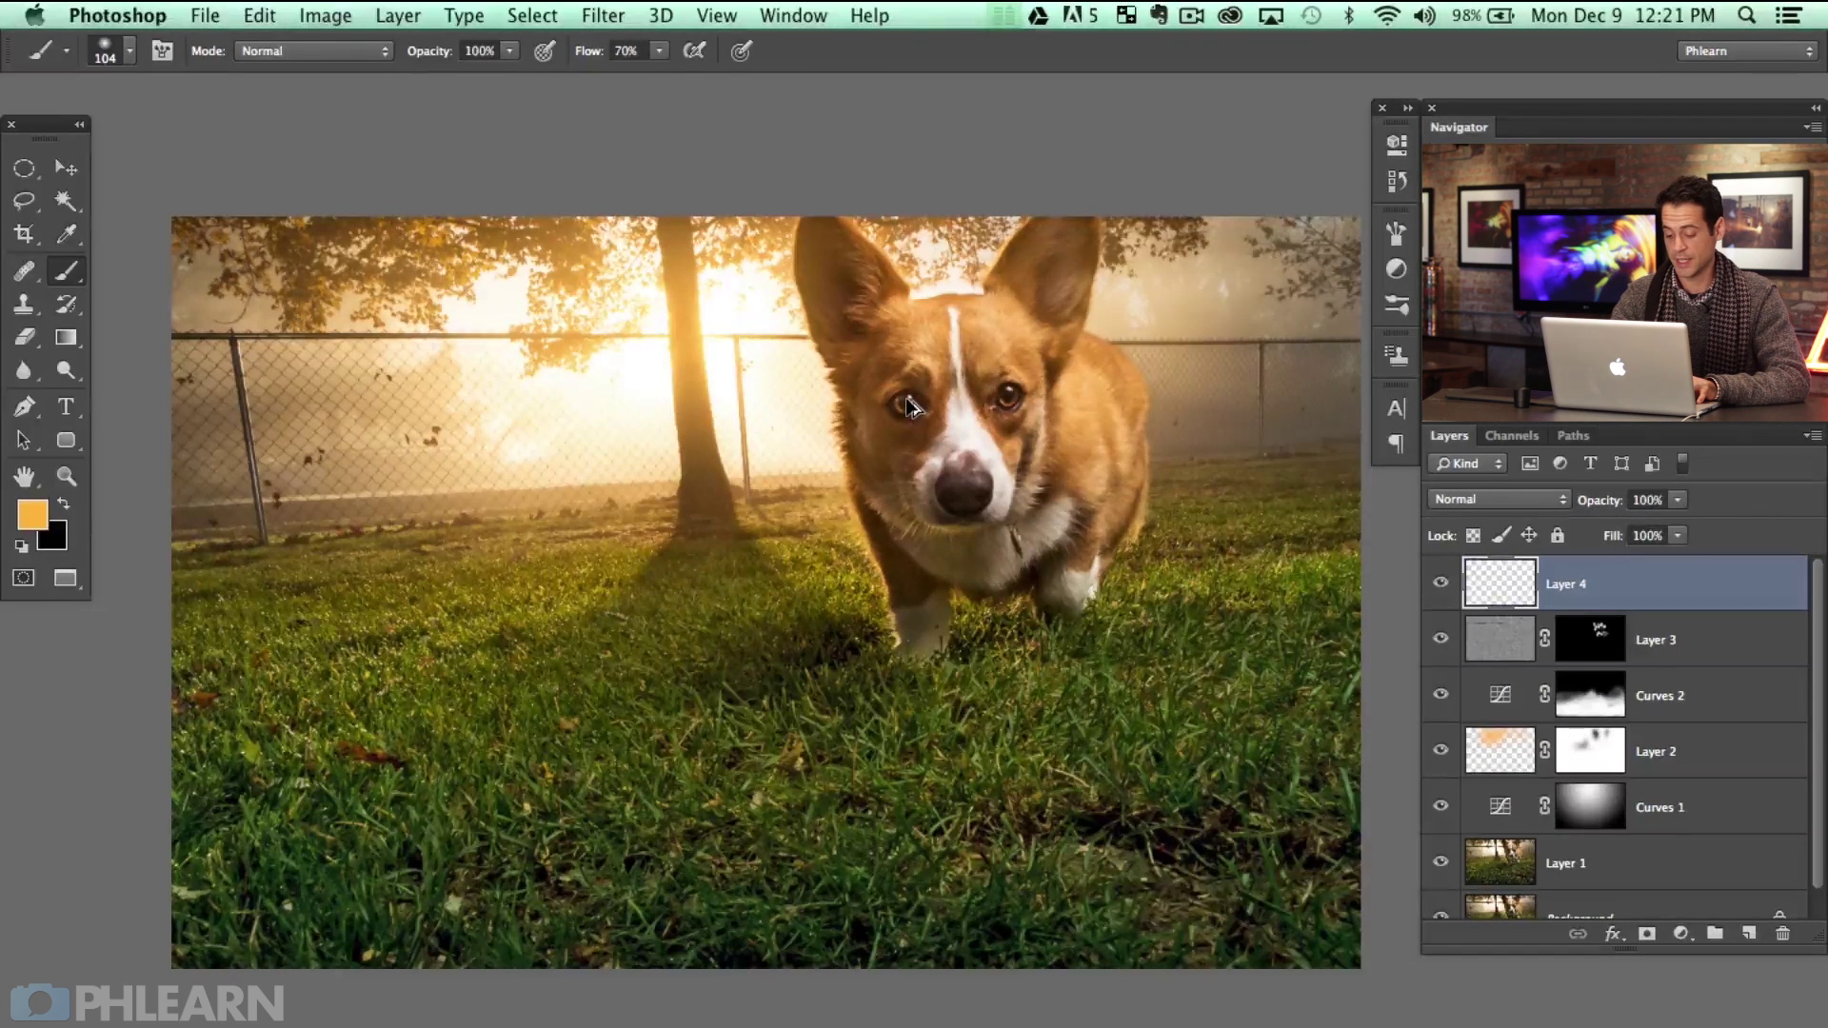
key("super+shift+alt+e")
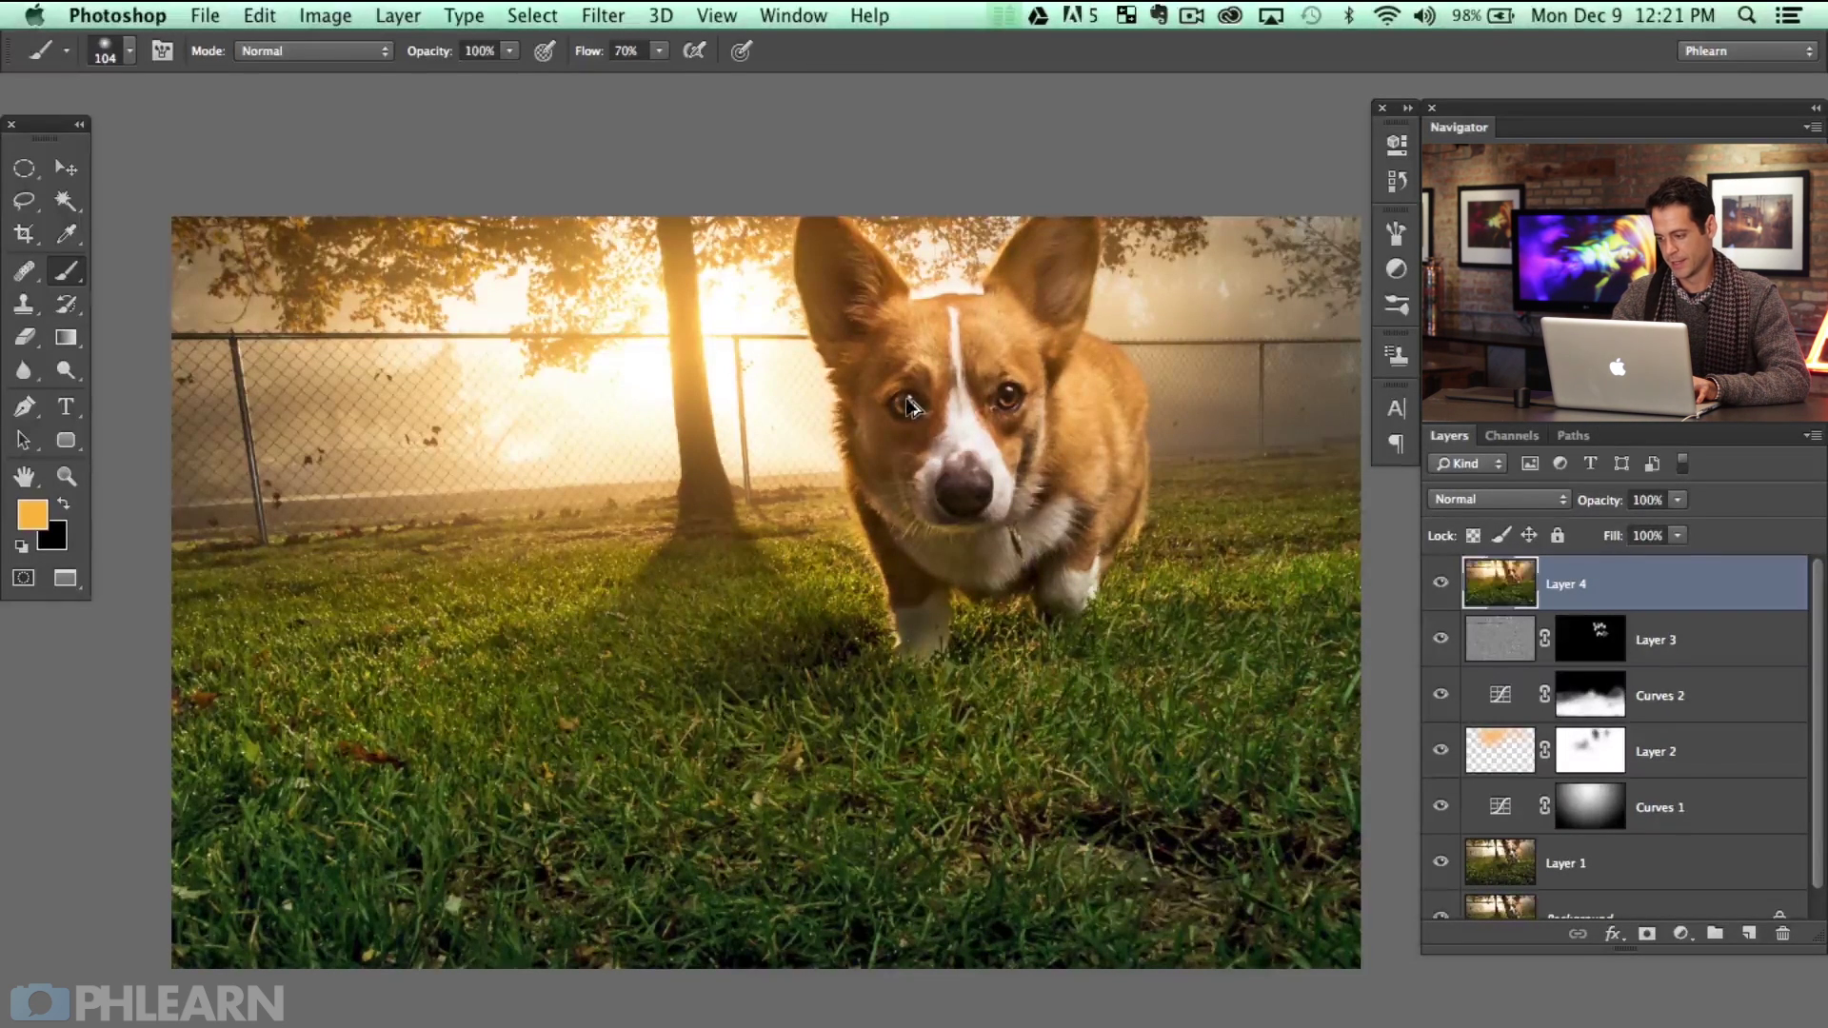
Start a Tilt-Shift blur on Layer 4, push its outer blur limits outward and centre the focus band beside the corgi's head
left_click(604, 23)
mouse_move(653, 338)
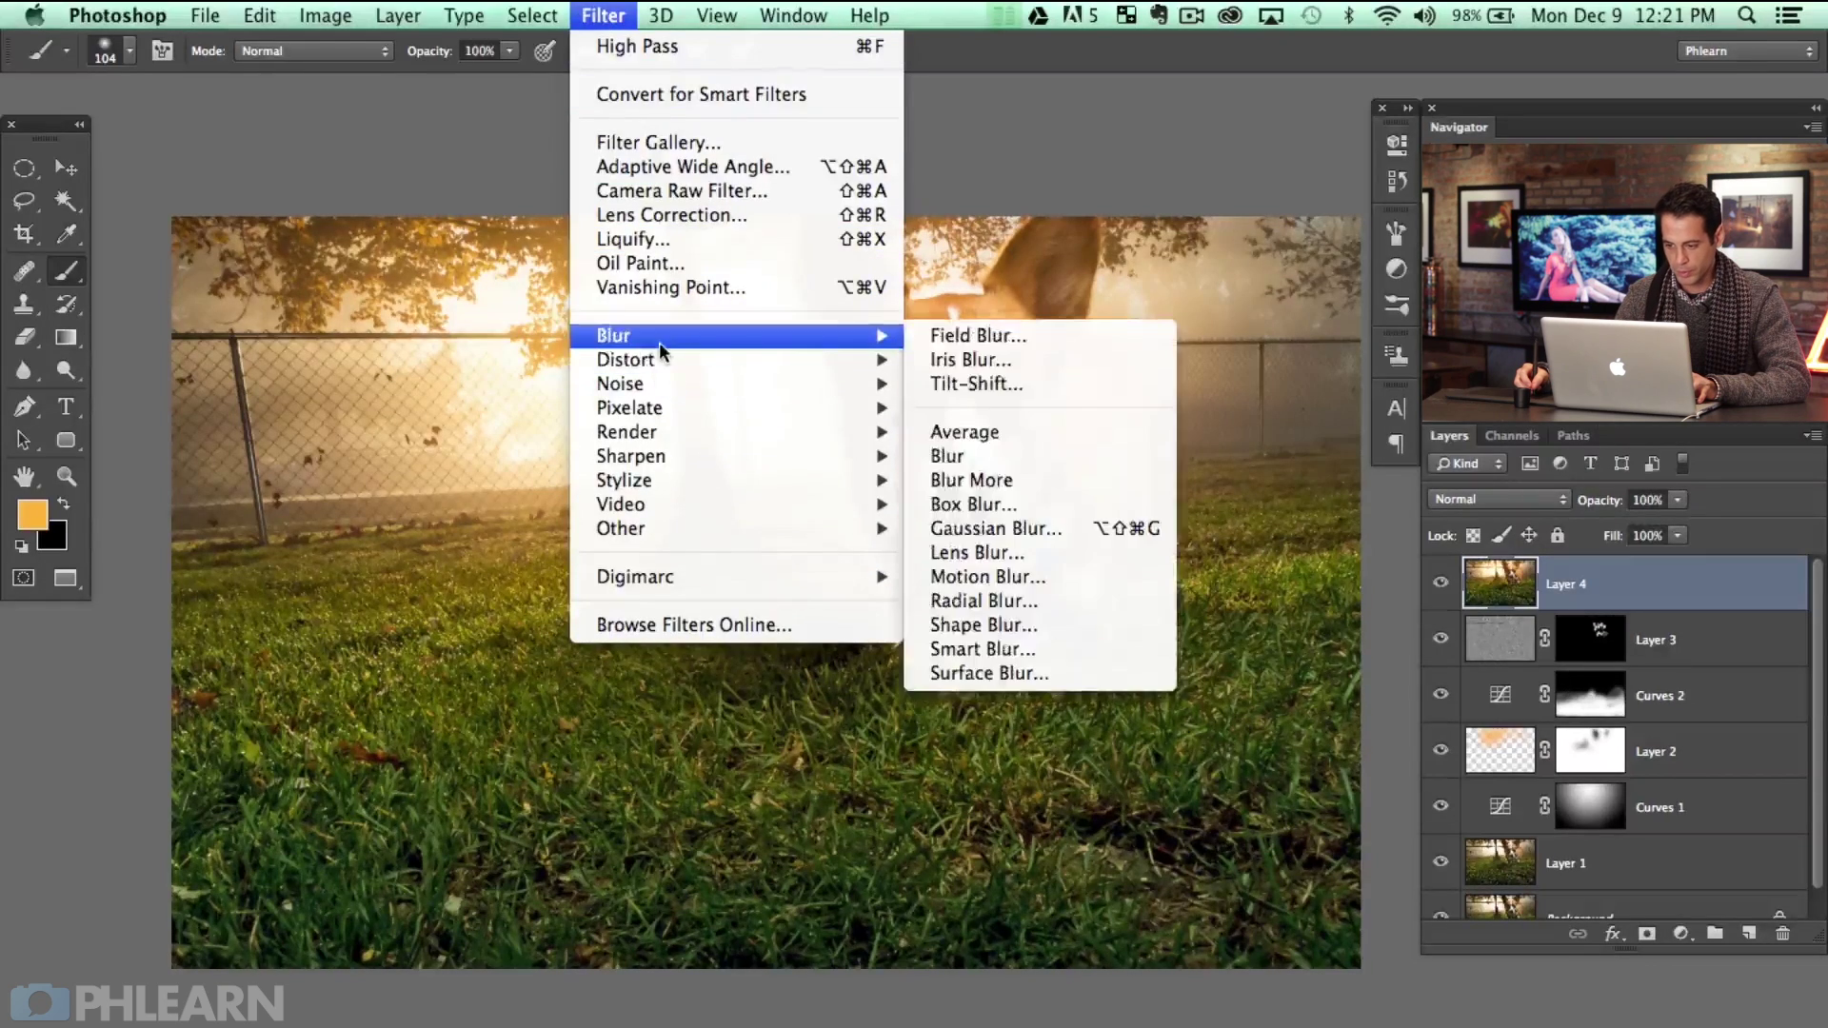
left_click(1082, 384)
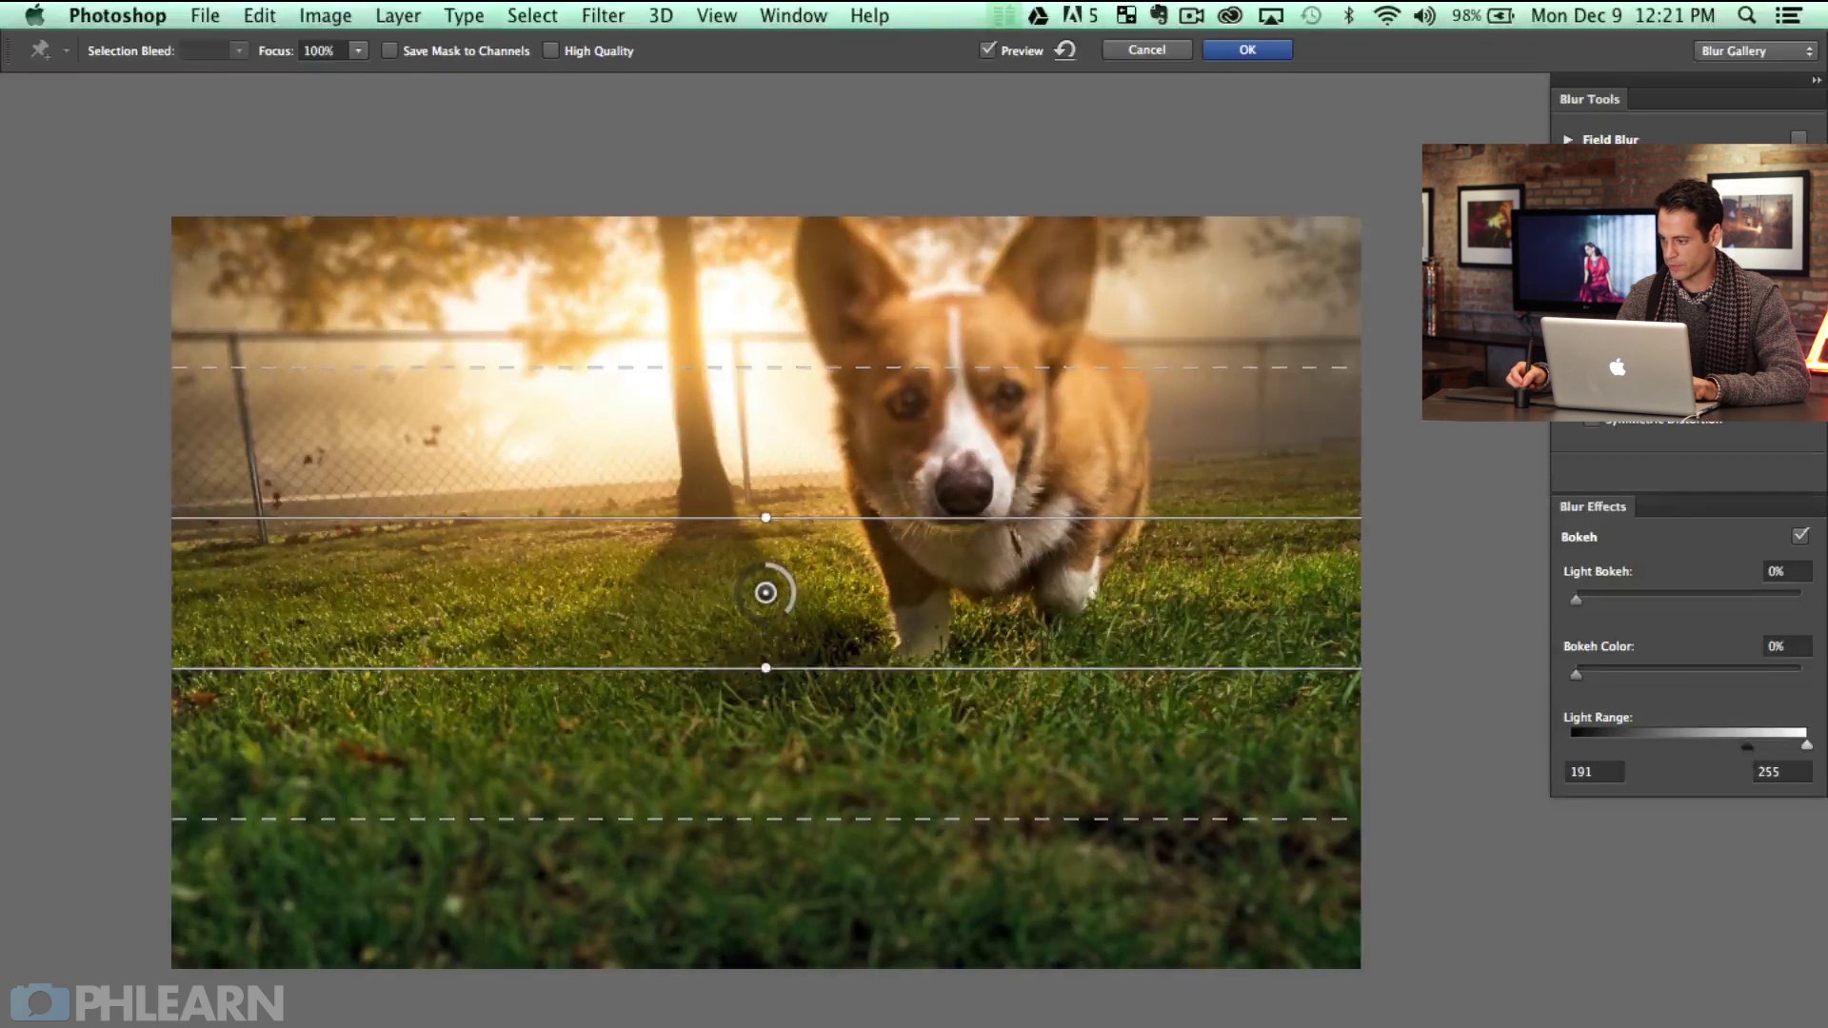
left_click_drag(1051, 368, 1031, 180)
left_click_drag(1014, 820, 1002, 992)
left_click_drag(767, 593, 776, 412)
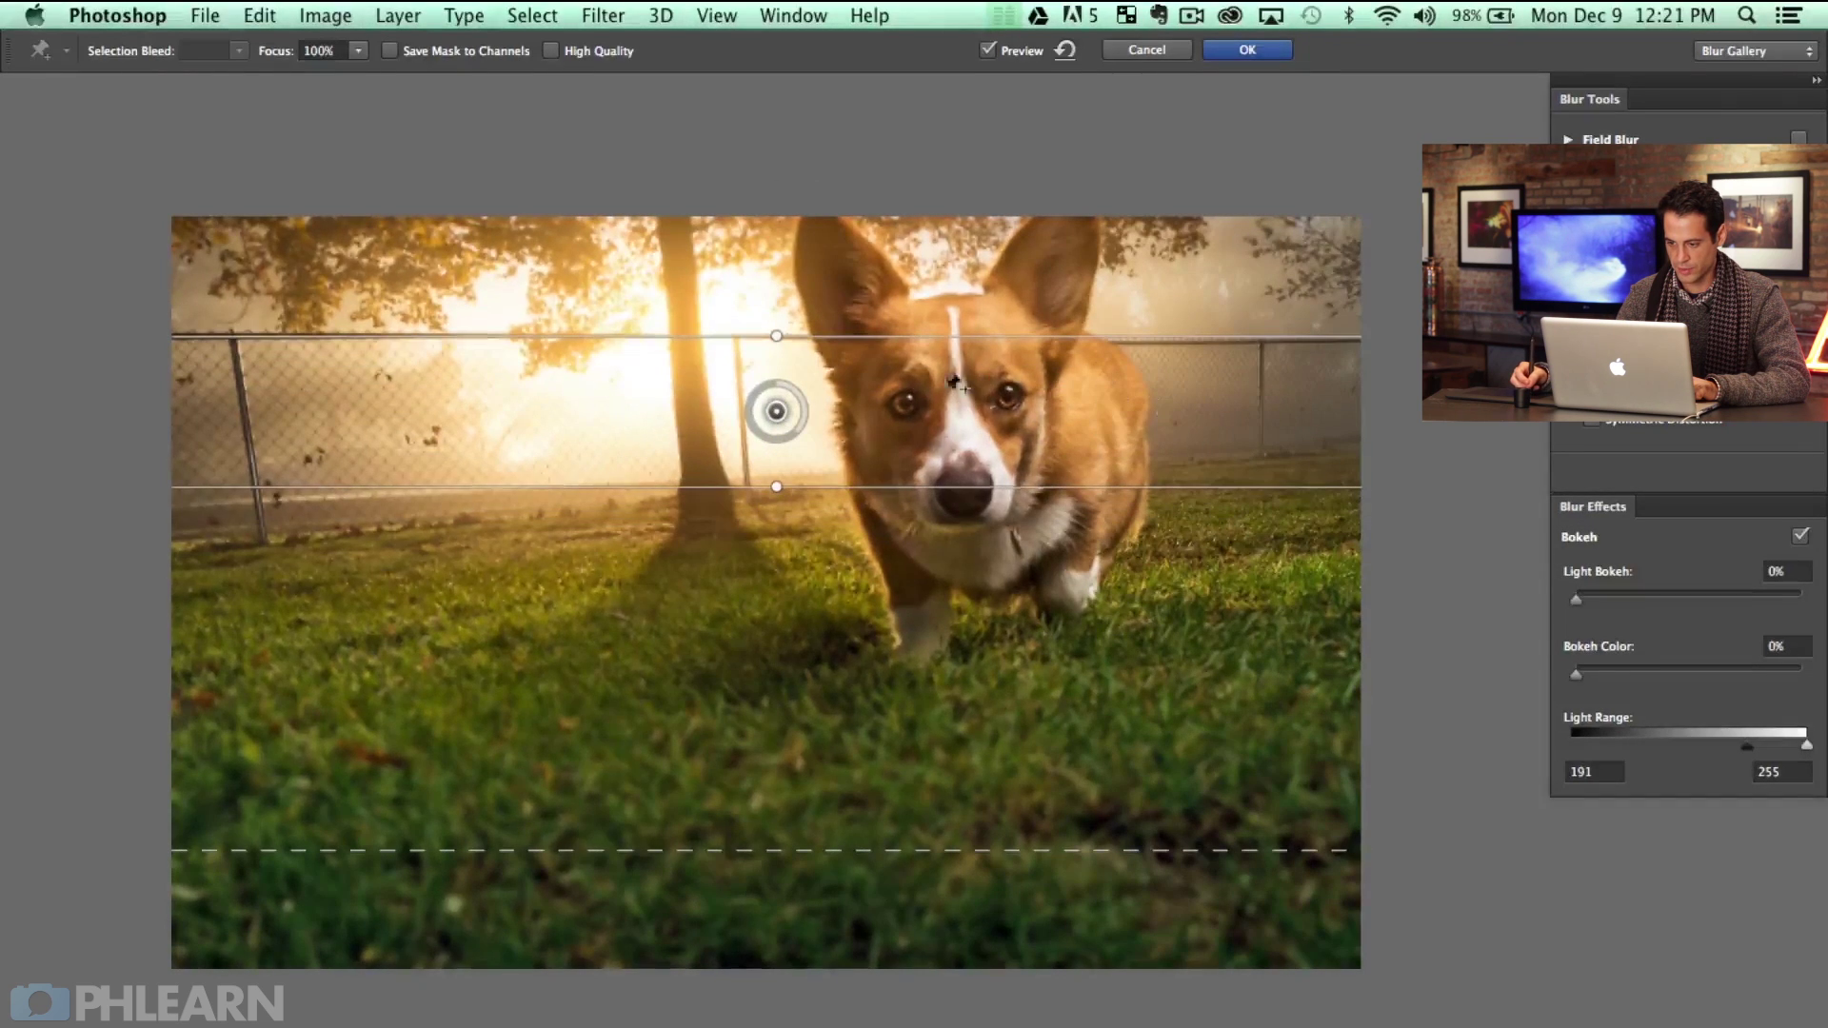
Try different positions for the Tilt-Shift's lower blur limit and place it at the photo's lower edge
scroll(865, 702, "down", 5)
left_click_drag(882, 755, 876, 893)
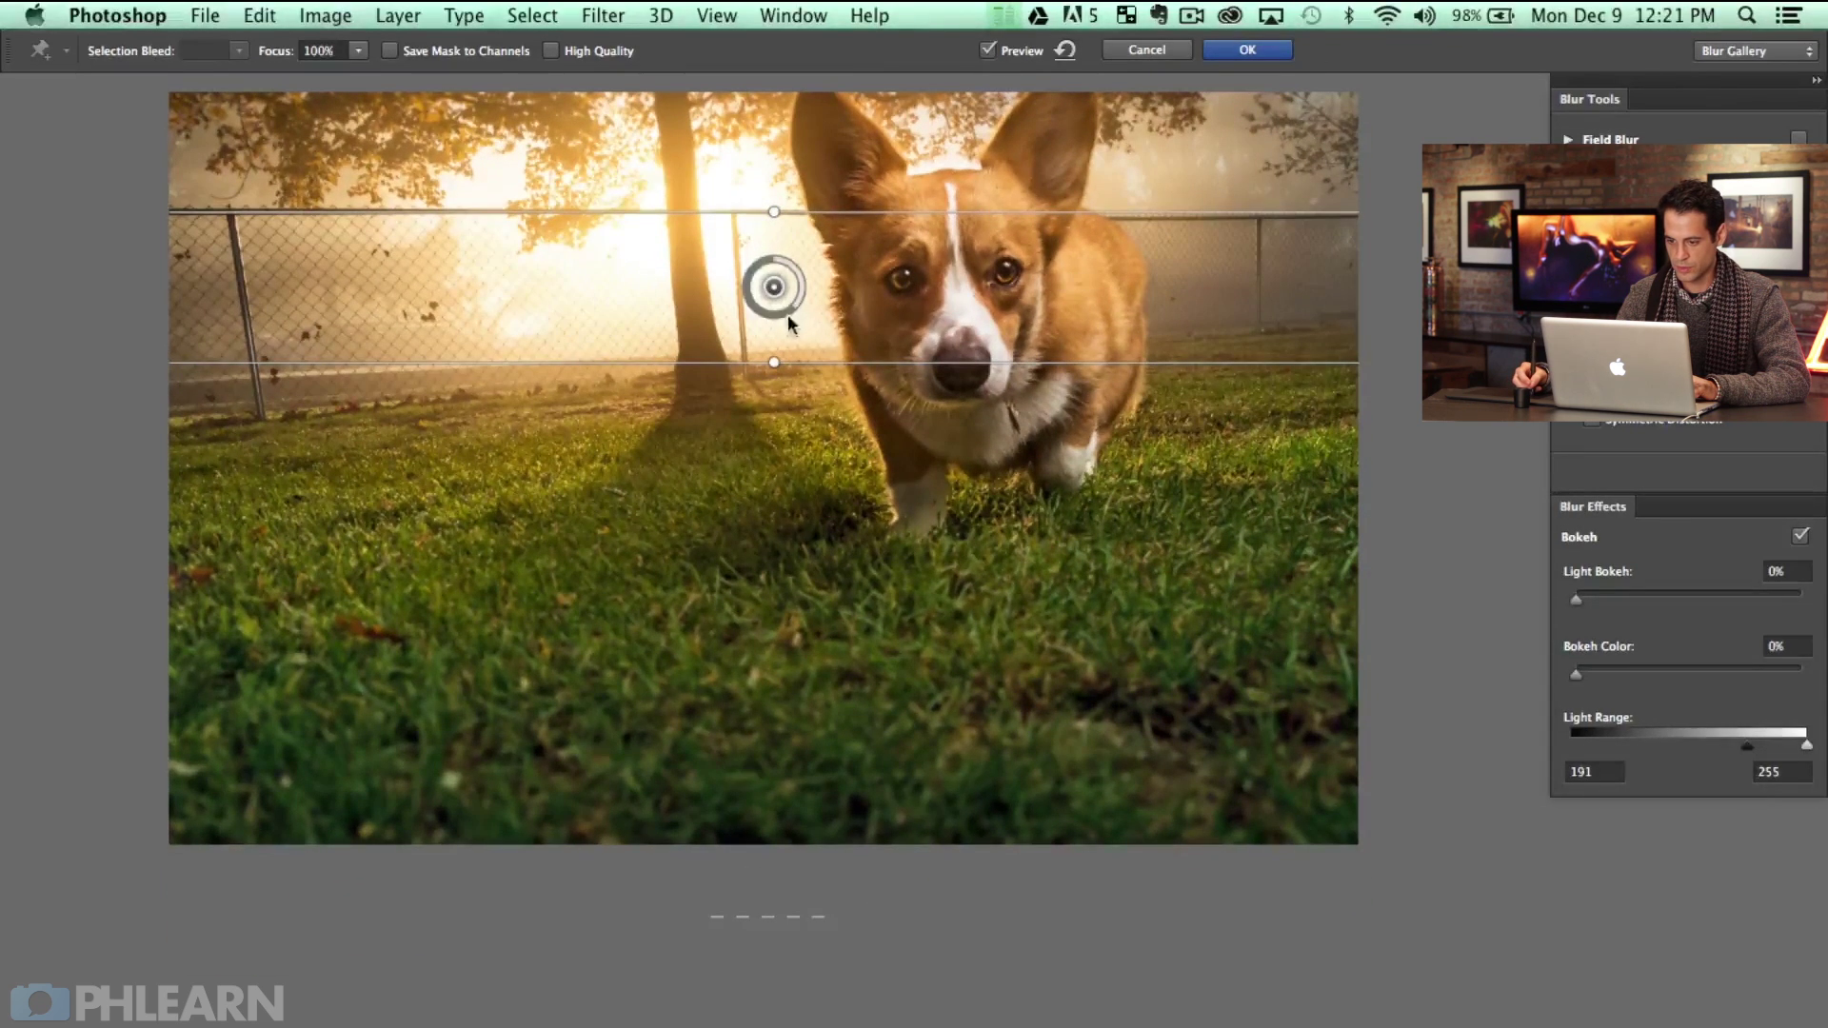
mouse_move(790, 304)
left_mouse_down()
mouse_move(740, 297)
mouse_move(795, 301)
mouse_move(809, 274)
mouse_move(791, 307)
left_mouse_up()
left_click_drag(810, 917, 826, 590)
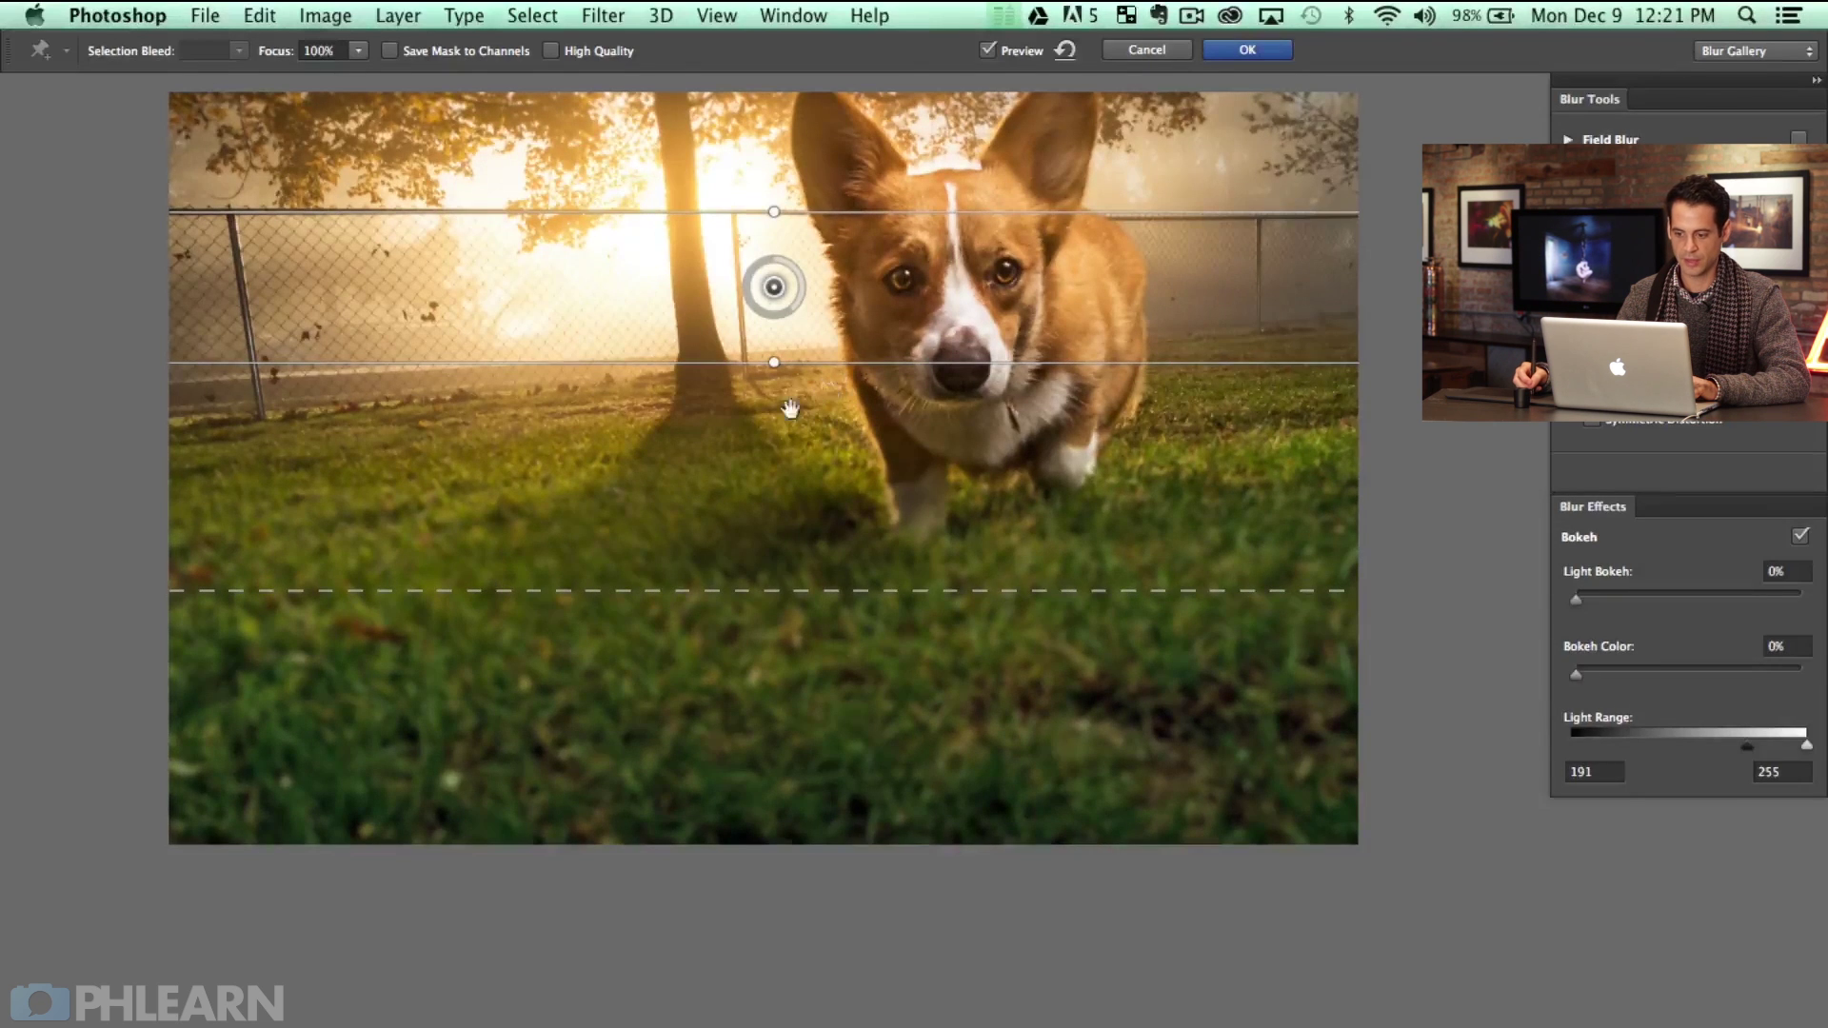
left_click_drag(790, 409, 786, 581)
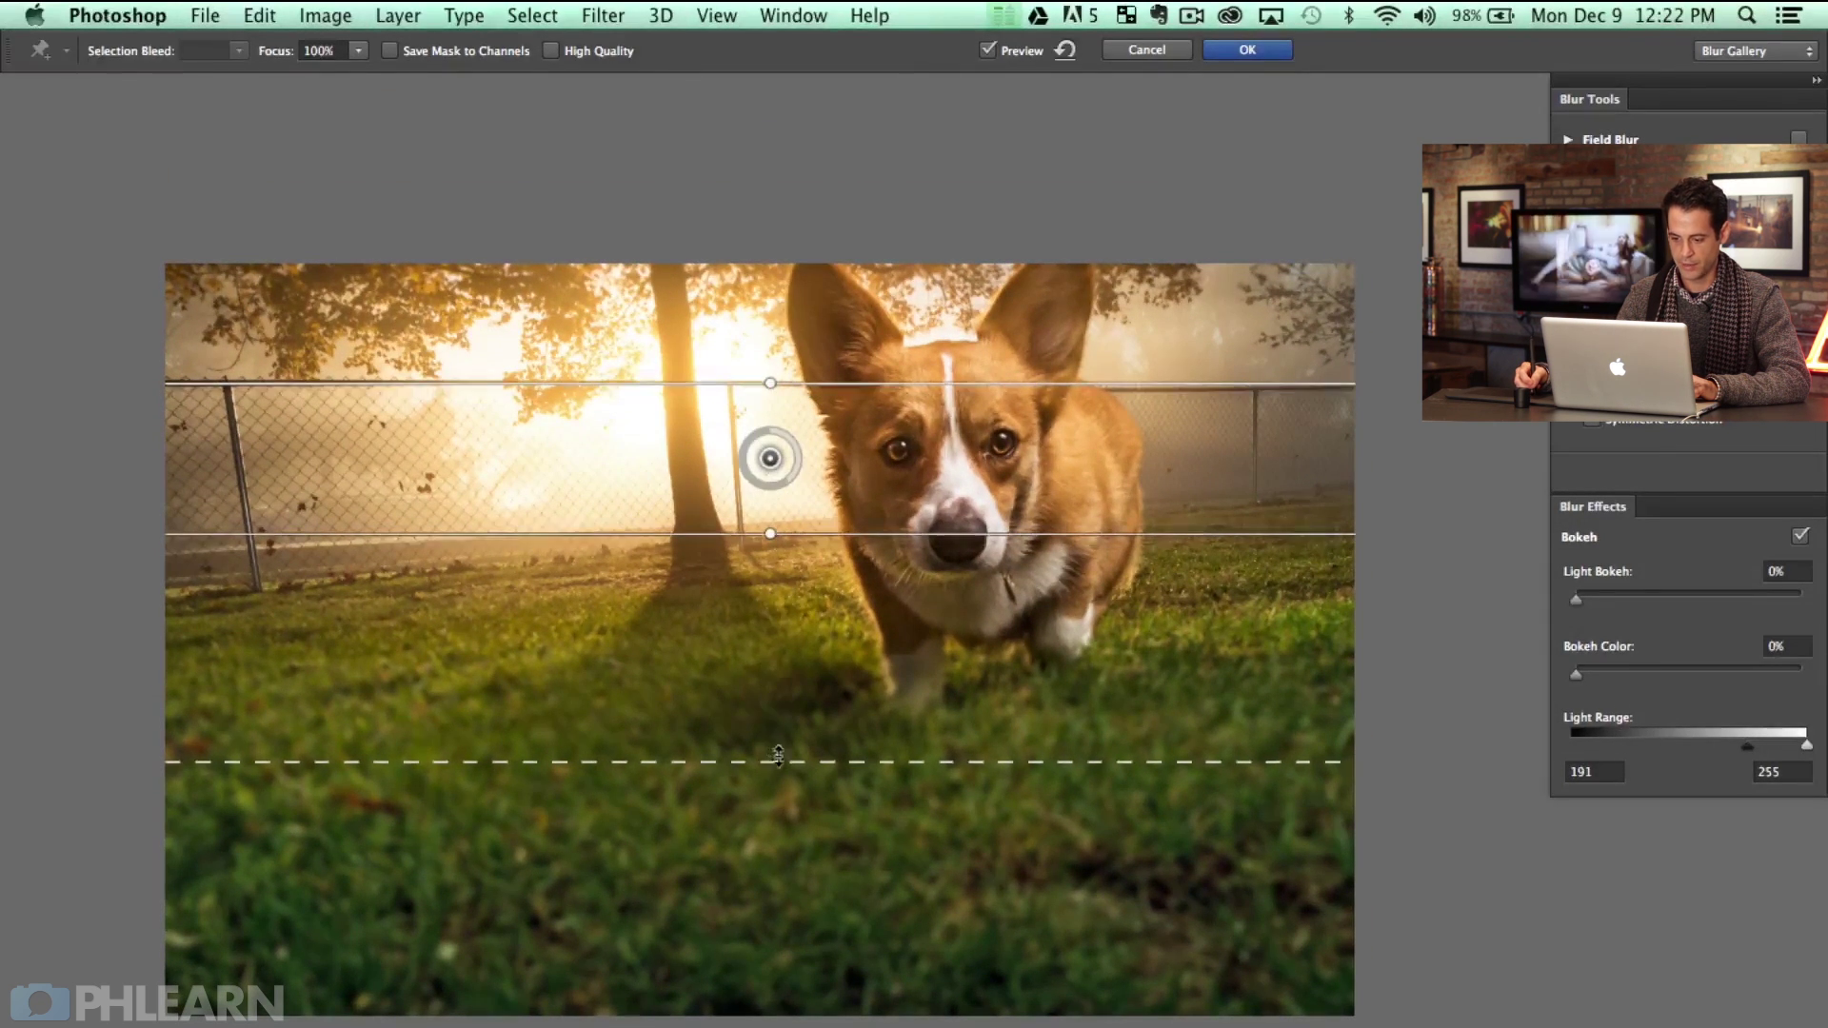
left_click_drag(782, 767, 762, 1022)
Tilt the focus band slightly and widen it downward, extend the lower blur limit below the photo, and apply the Tilt-Shift blur
left_click_drag(771, 534, 783, 536)
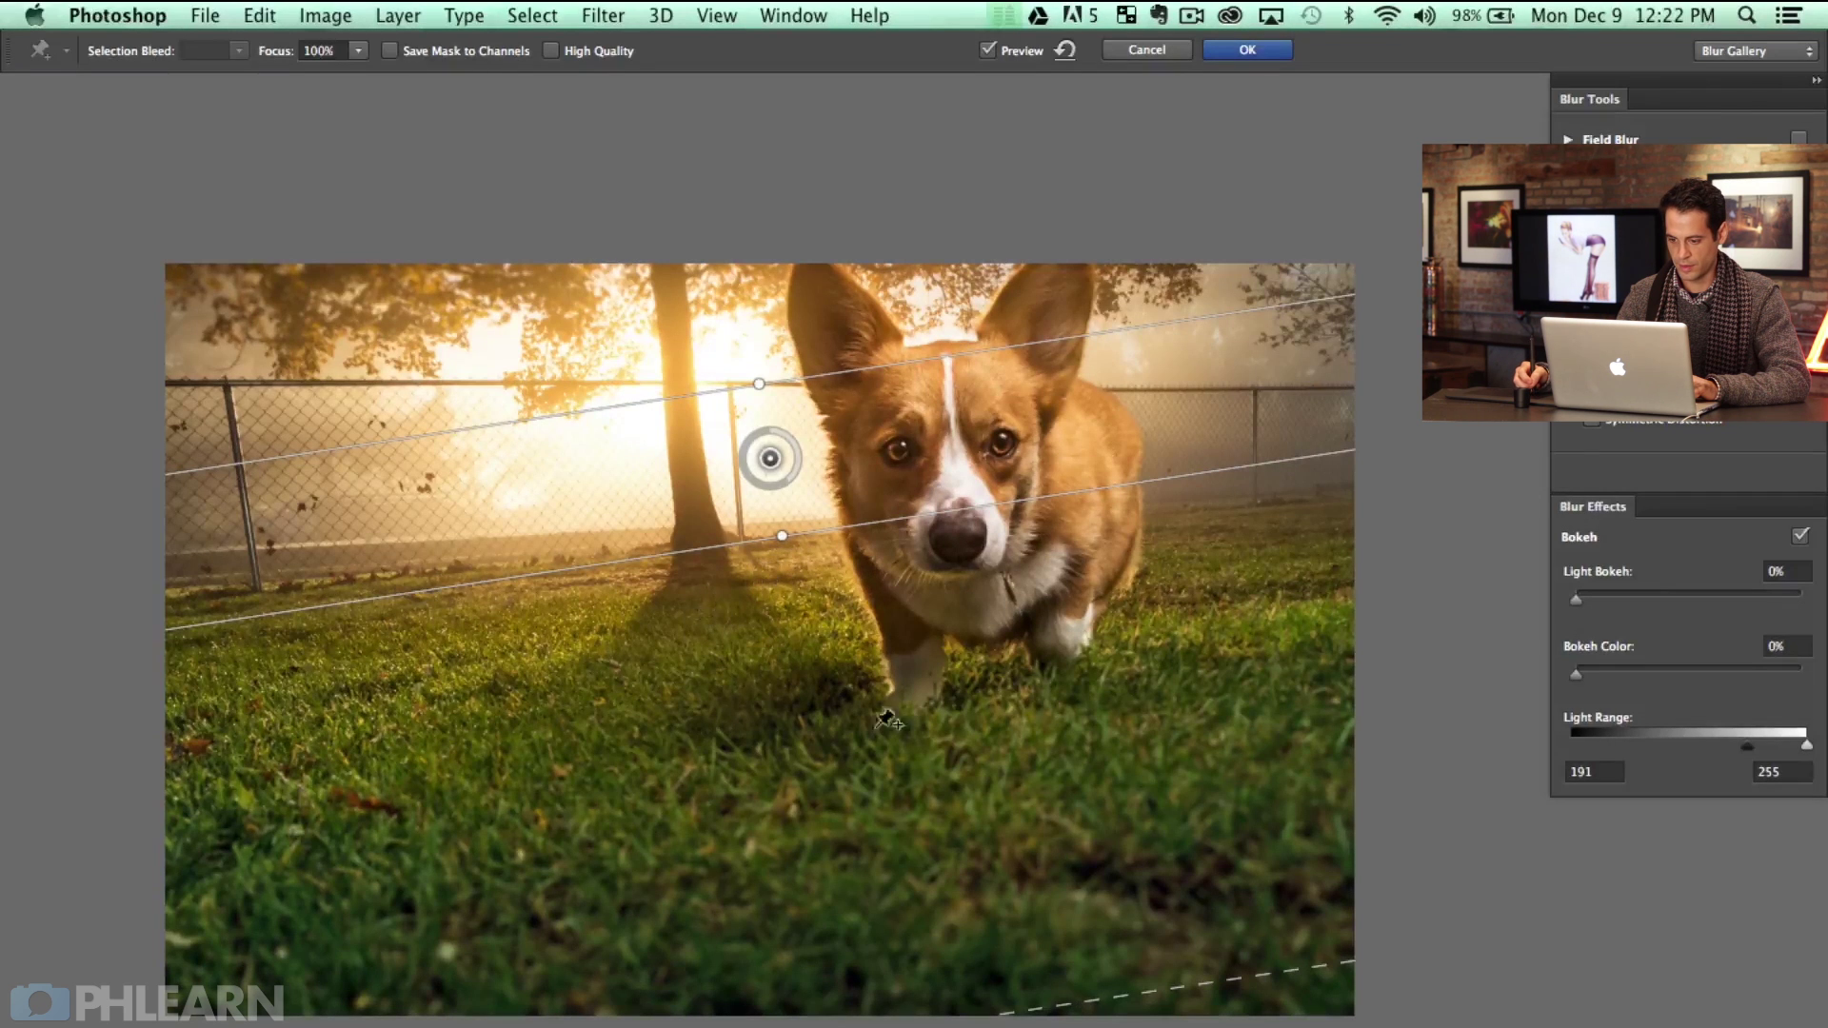
left_click_drag(782, 538, 775, 562)
scroll(857, 686, "down", 5)
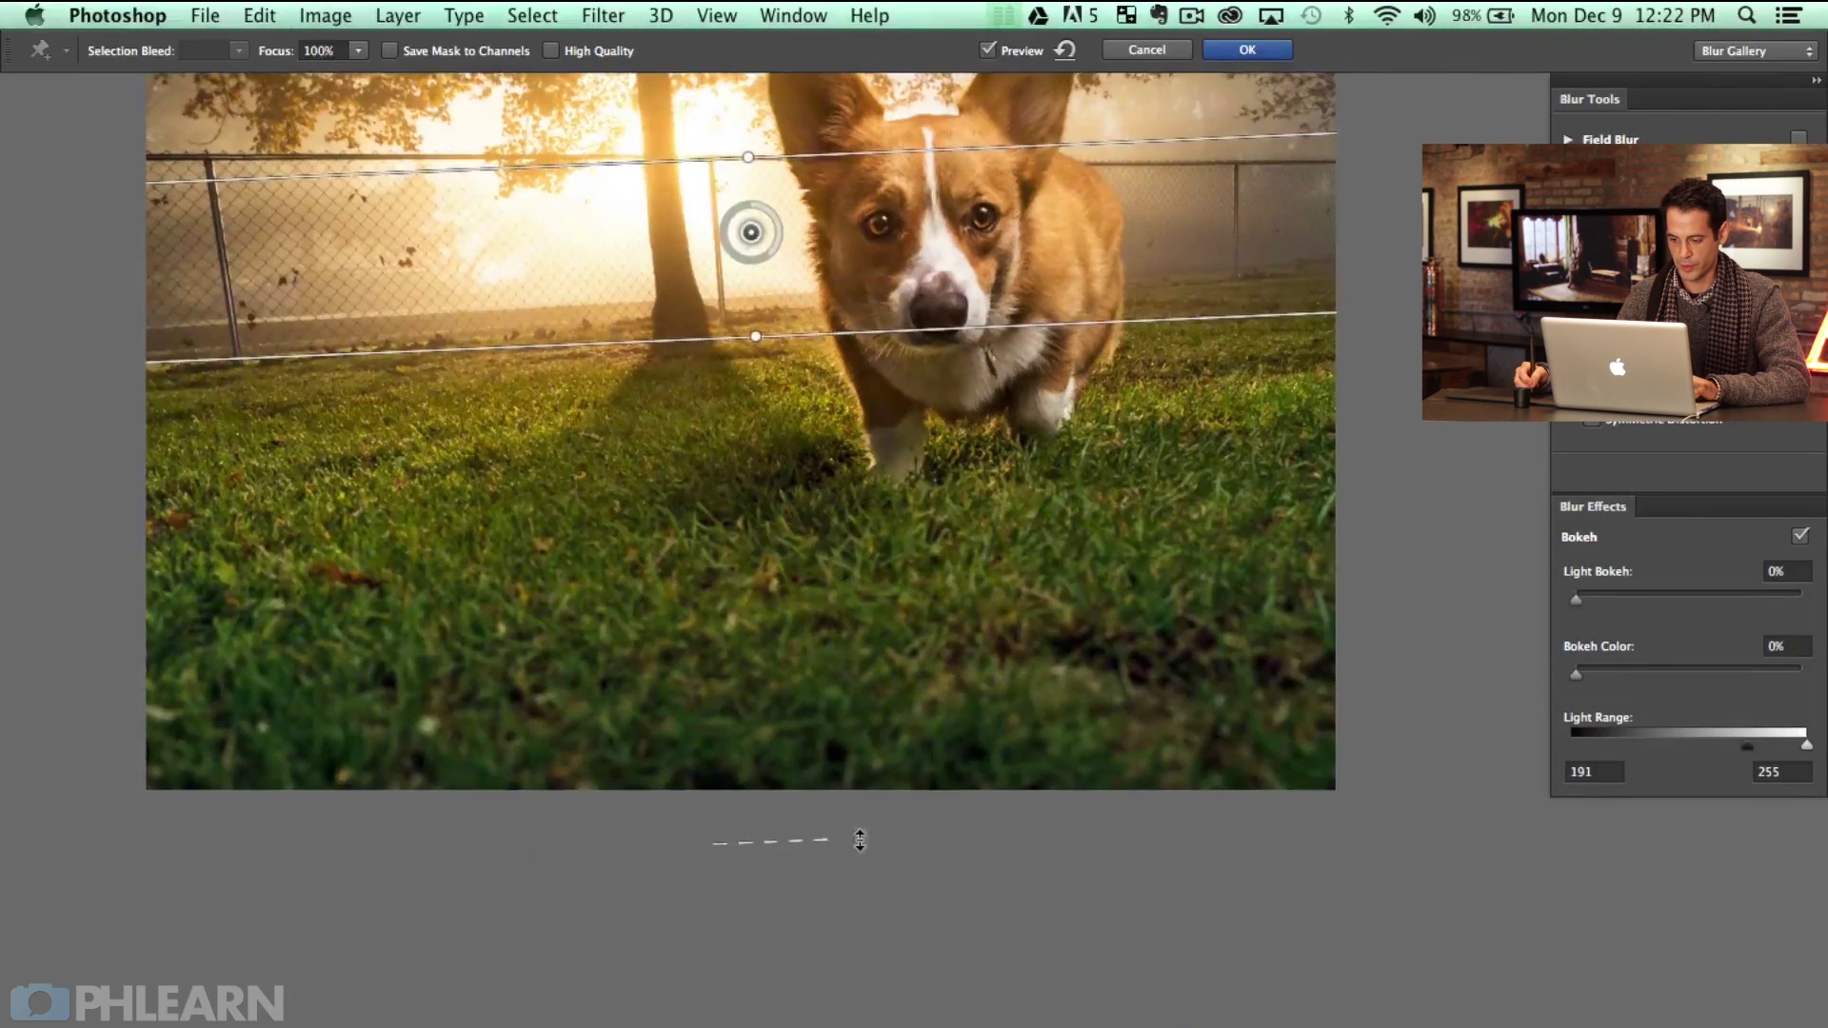
left_click(861, 841)
key("super+z")
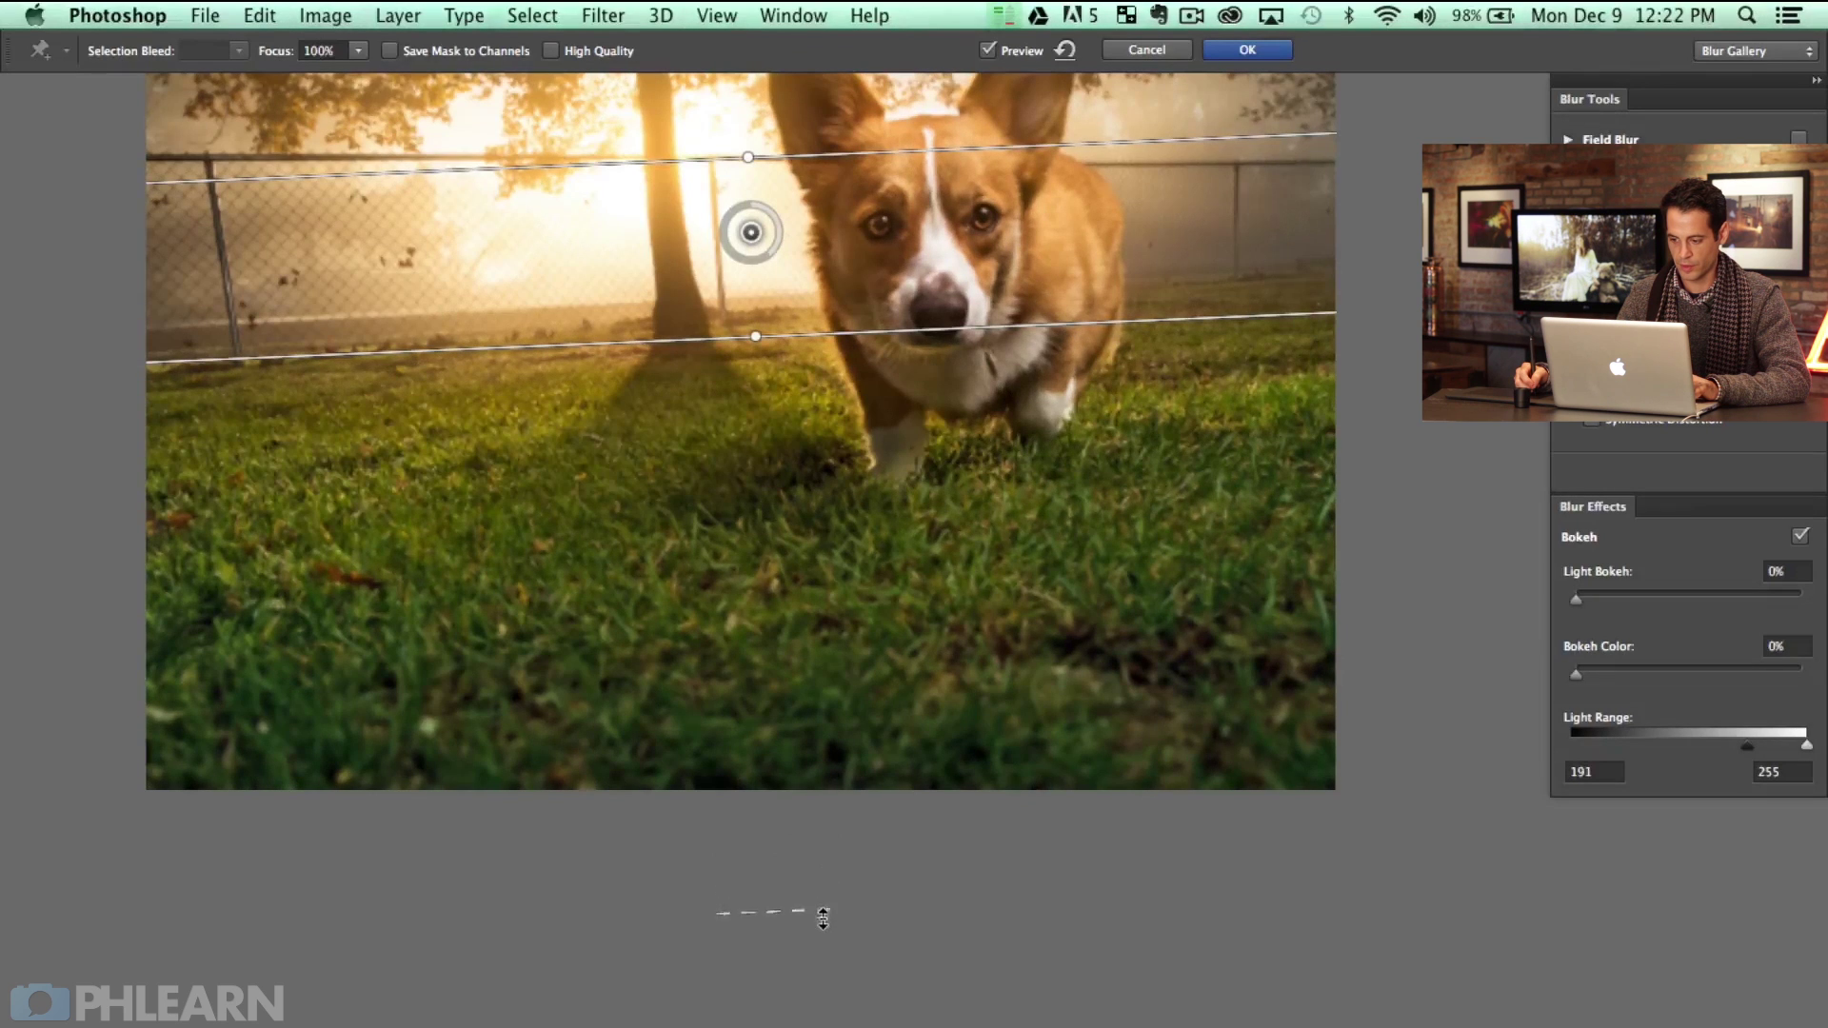
scroll(771, 657, "up", 4)
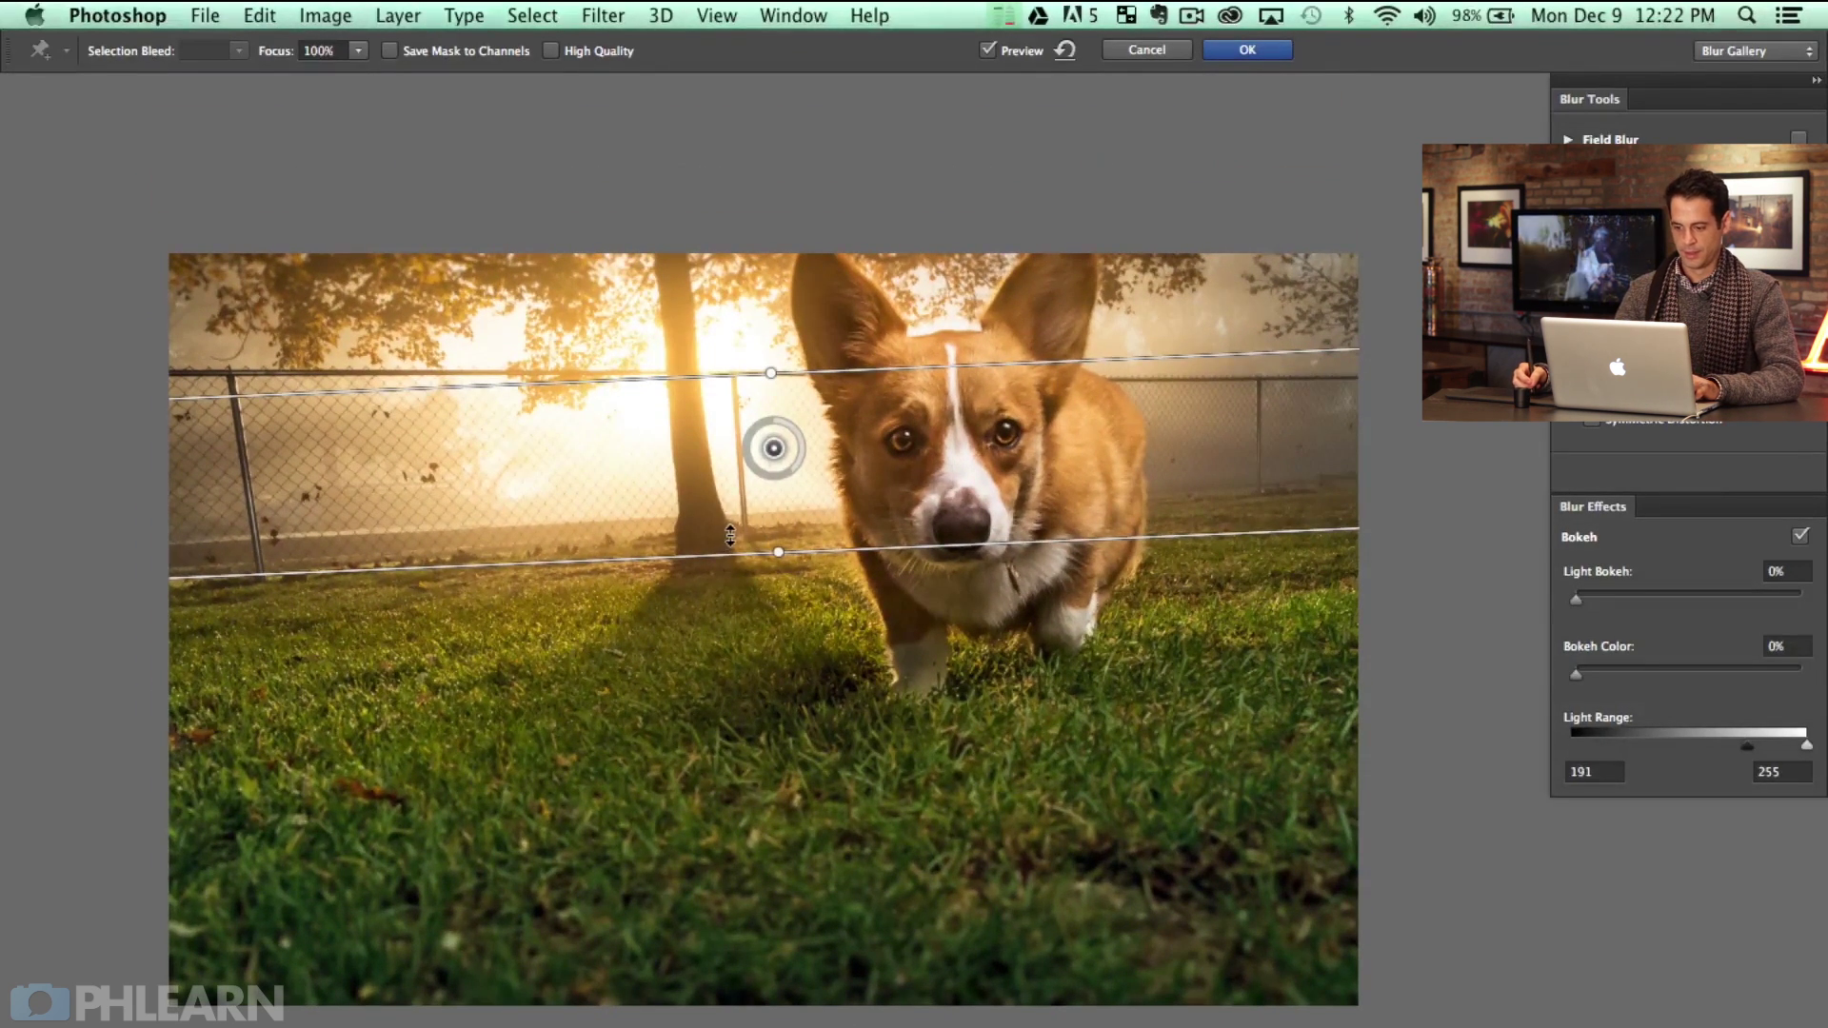
left_click(1249, 53)
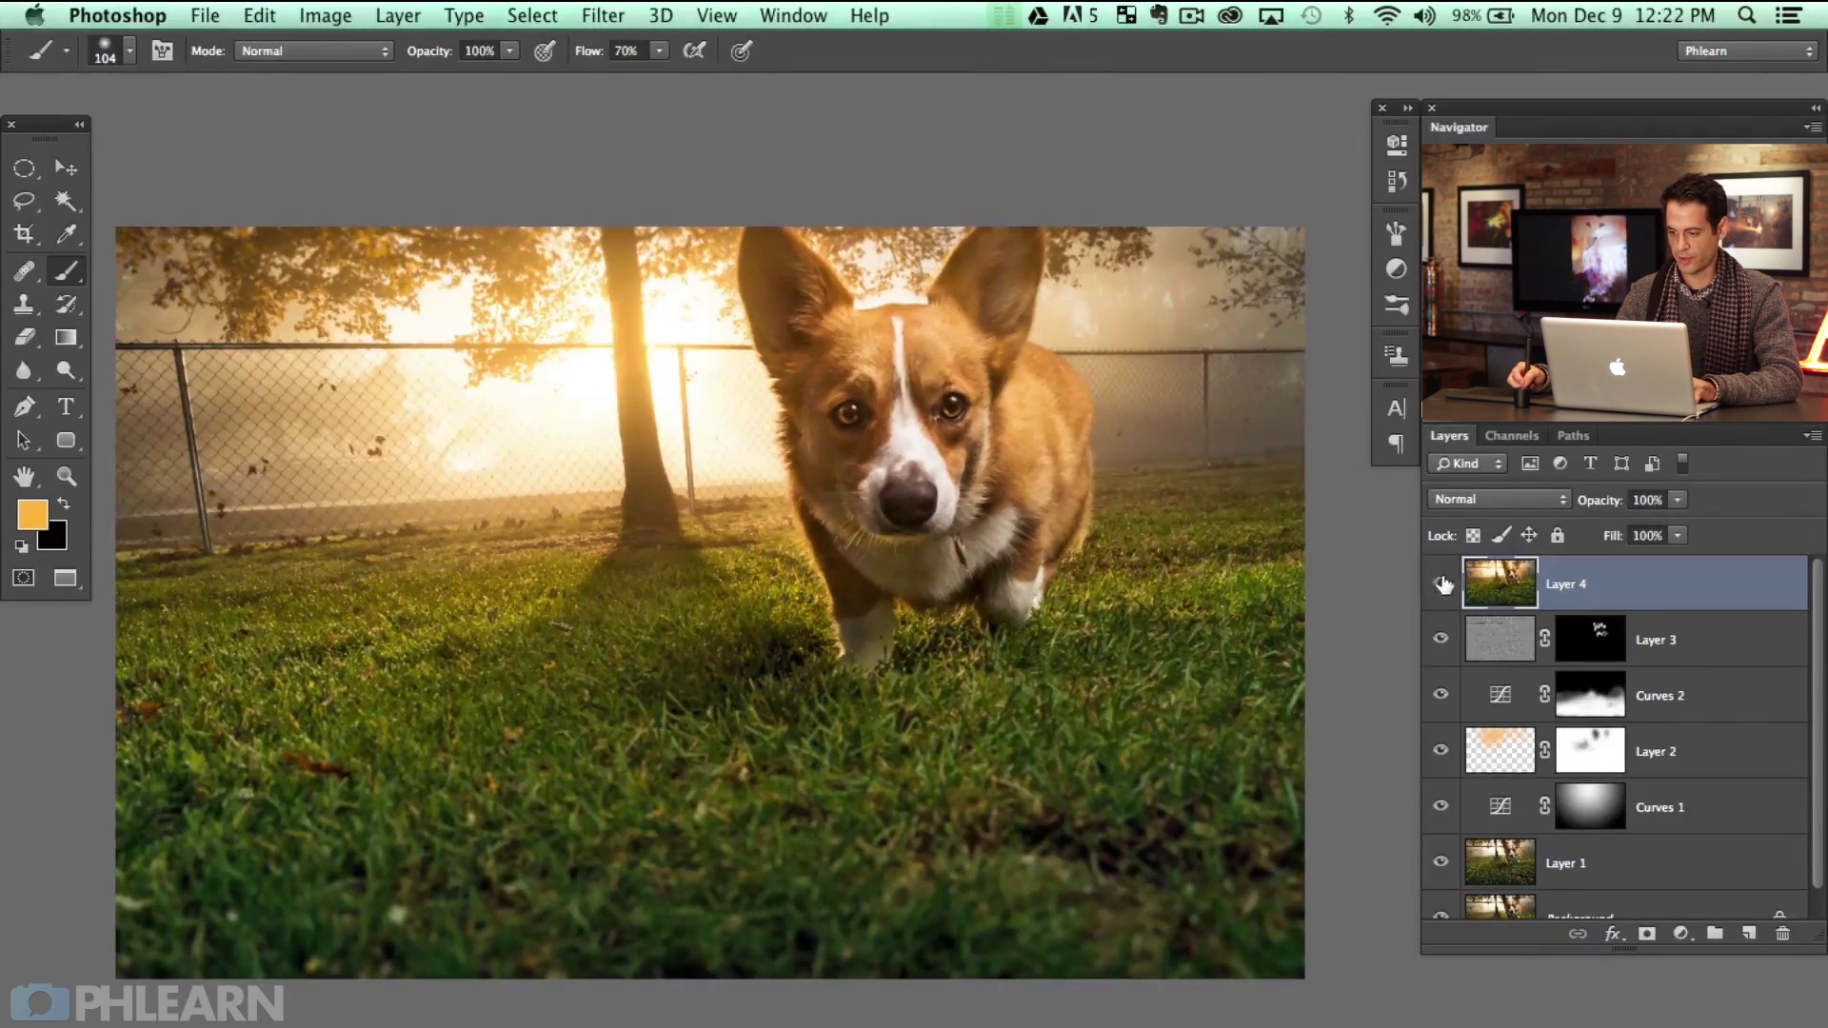
Toggle the visibility of Layer 4 to compare the photo with and without the Tilt-Shift blur
left_click(1440, 583)
left_click(1440, 585)
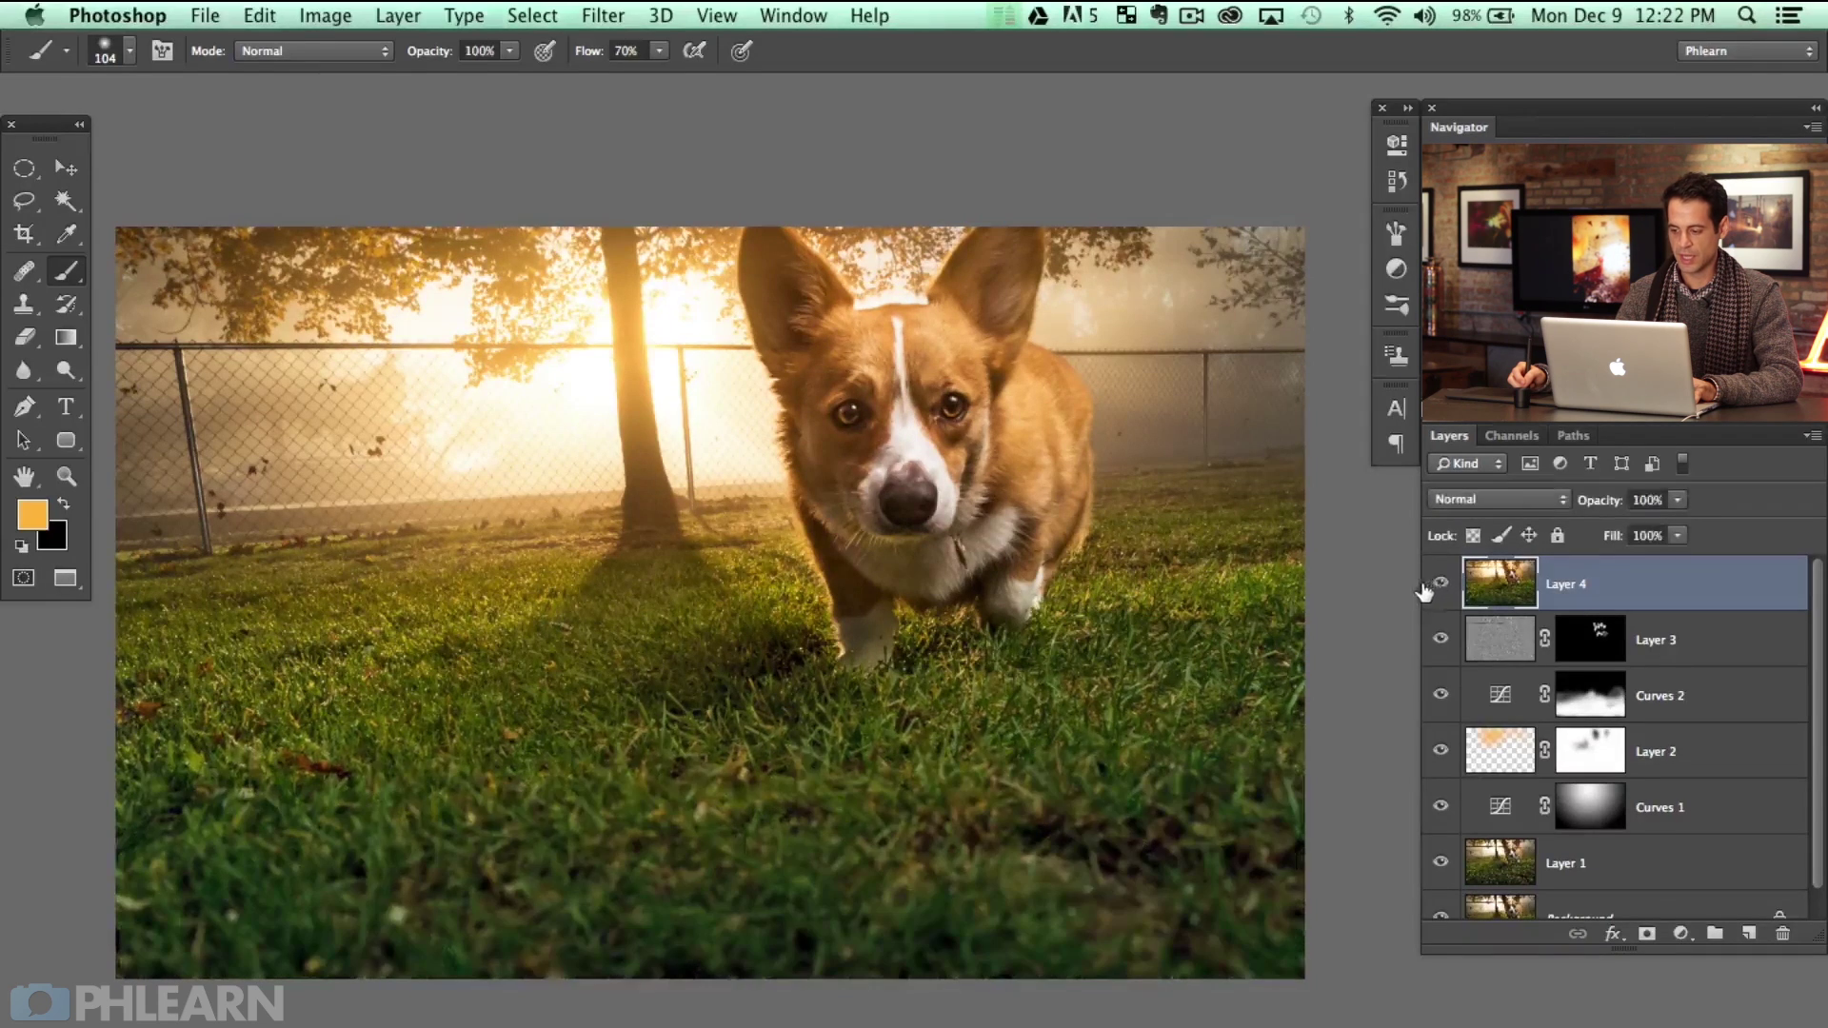
left_click(1440, 585)
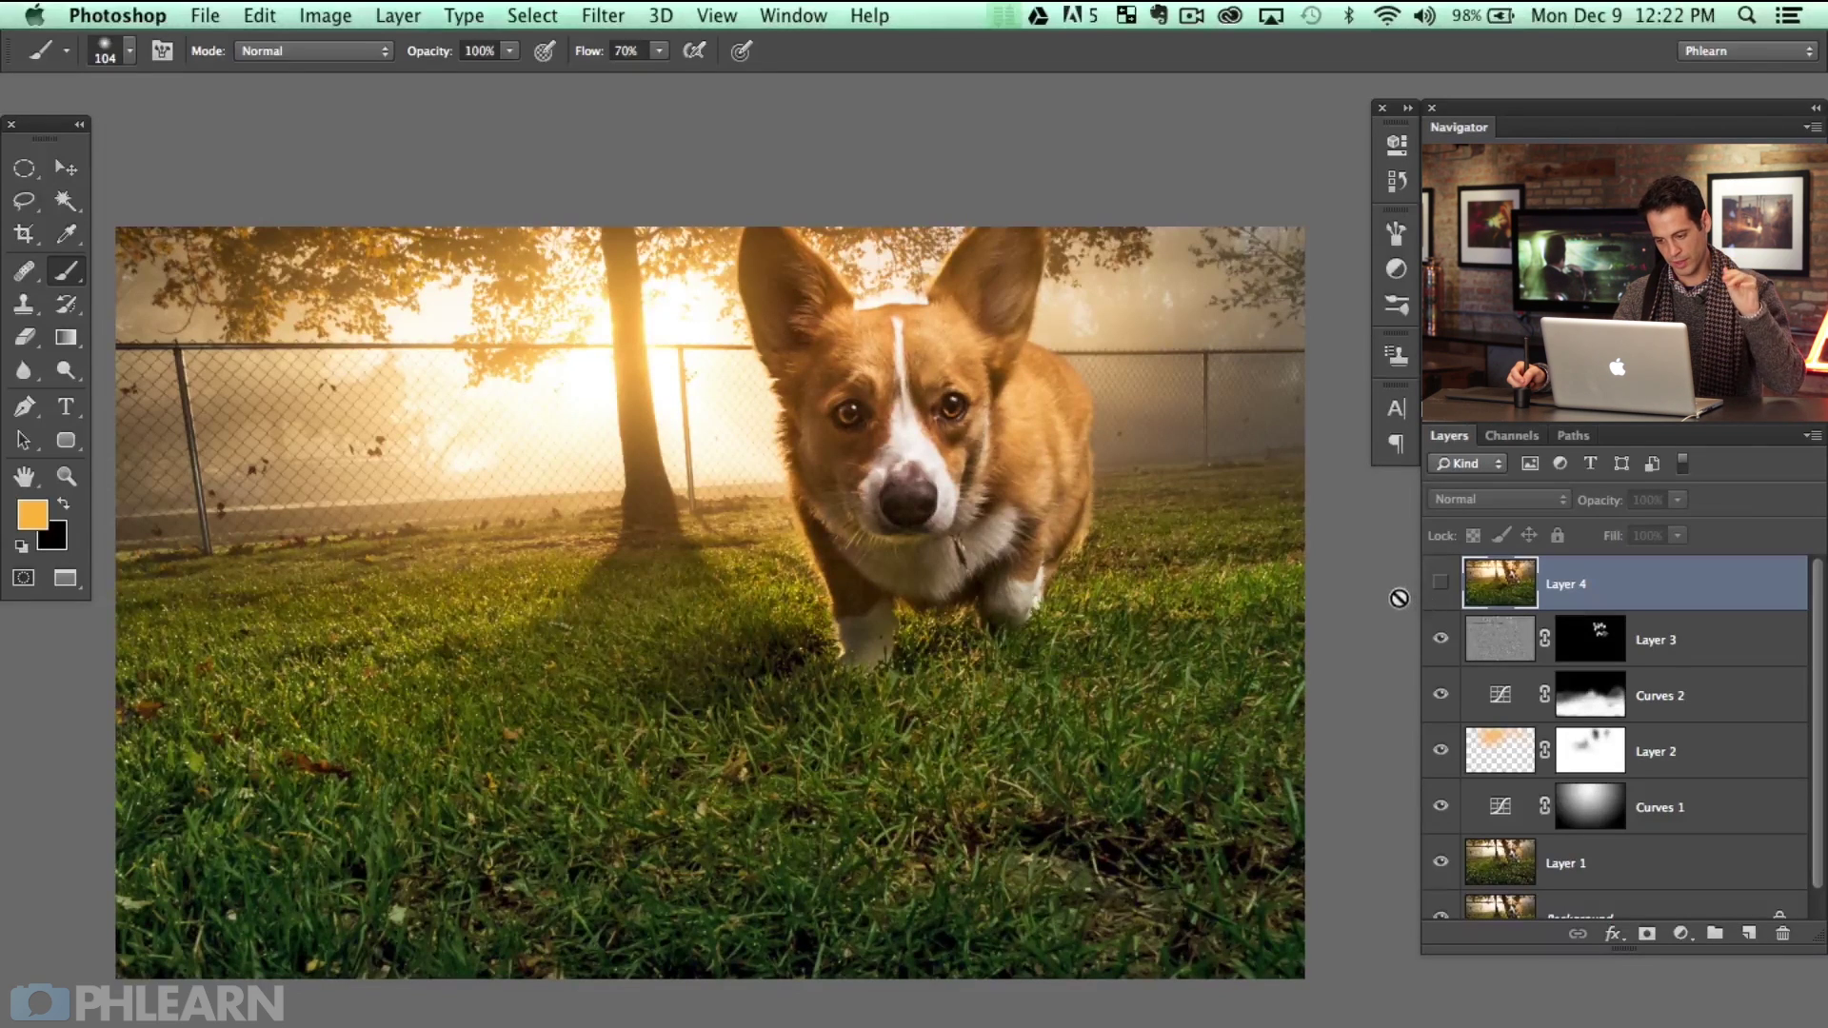
left_click(1440, 588)
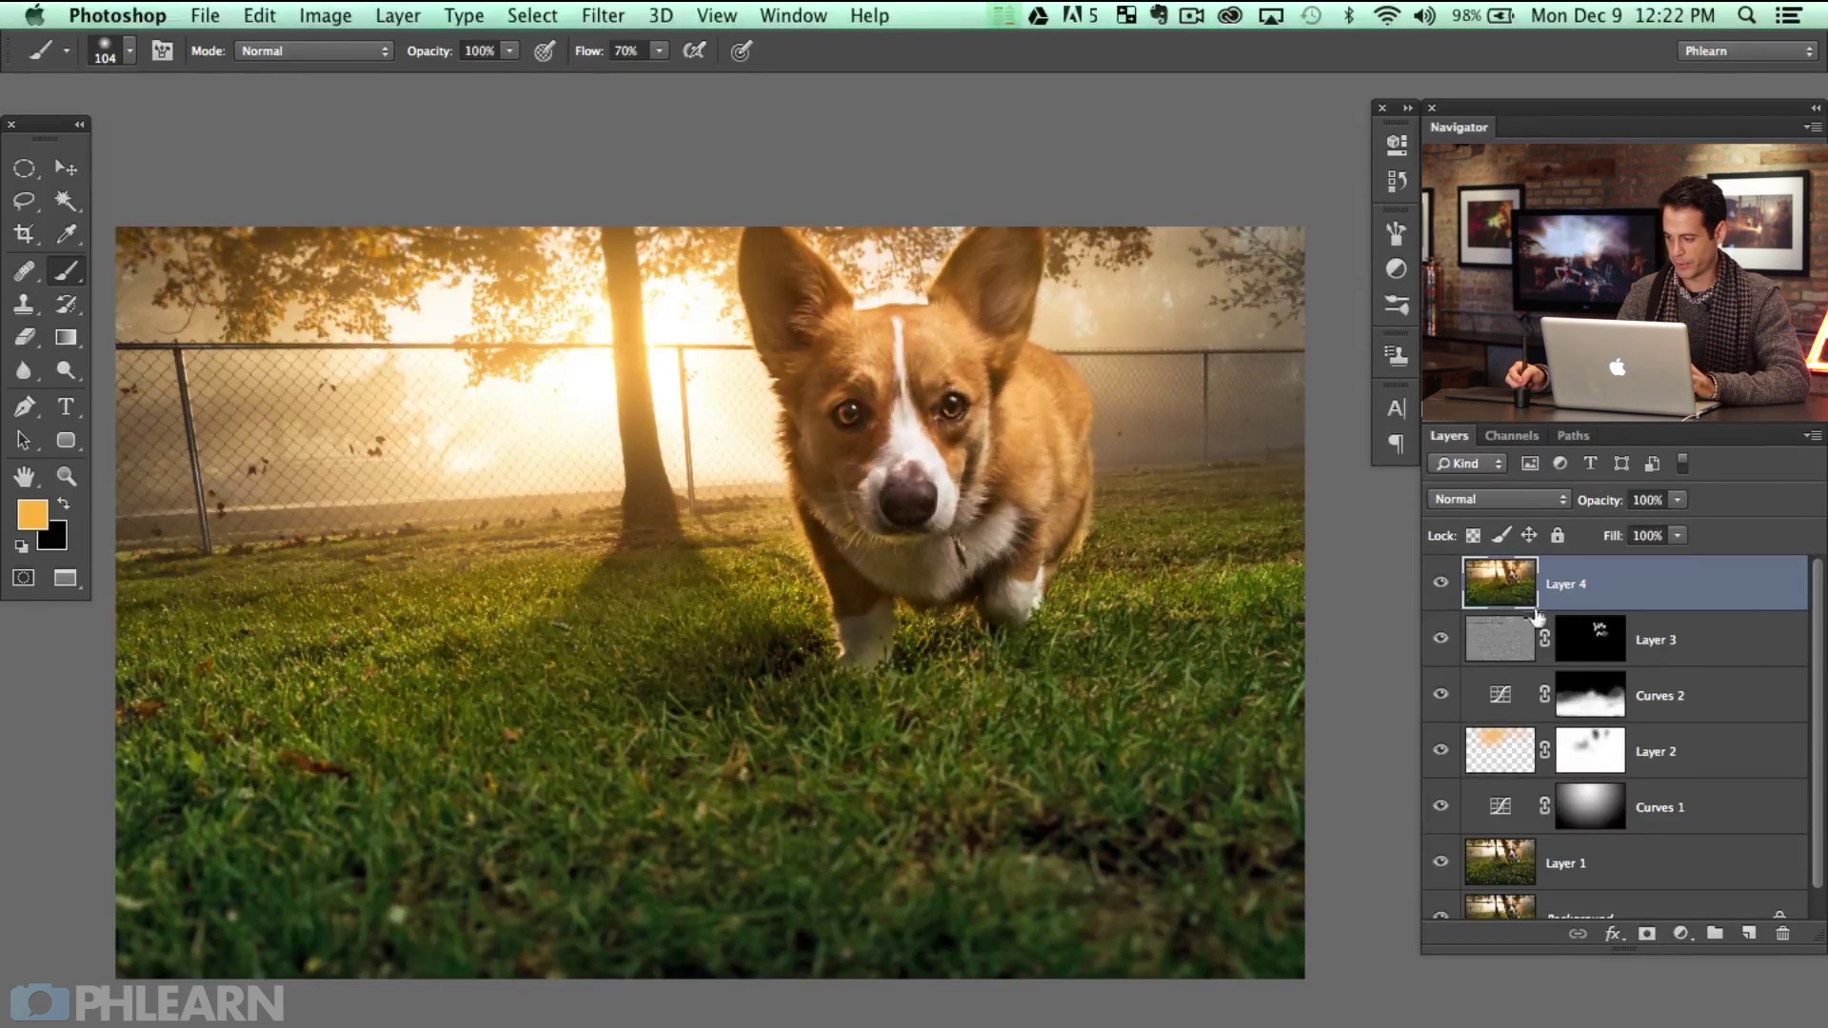
Add a Curves adjustment layer above Layer 4, brighten the RGB midtones from input 104 to output 129, and invert its mask to black
left_click(1680, 933)
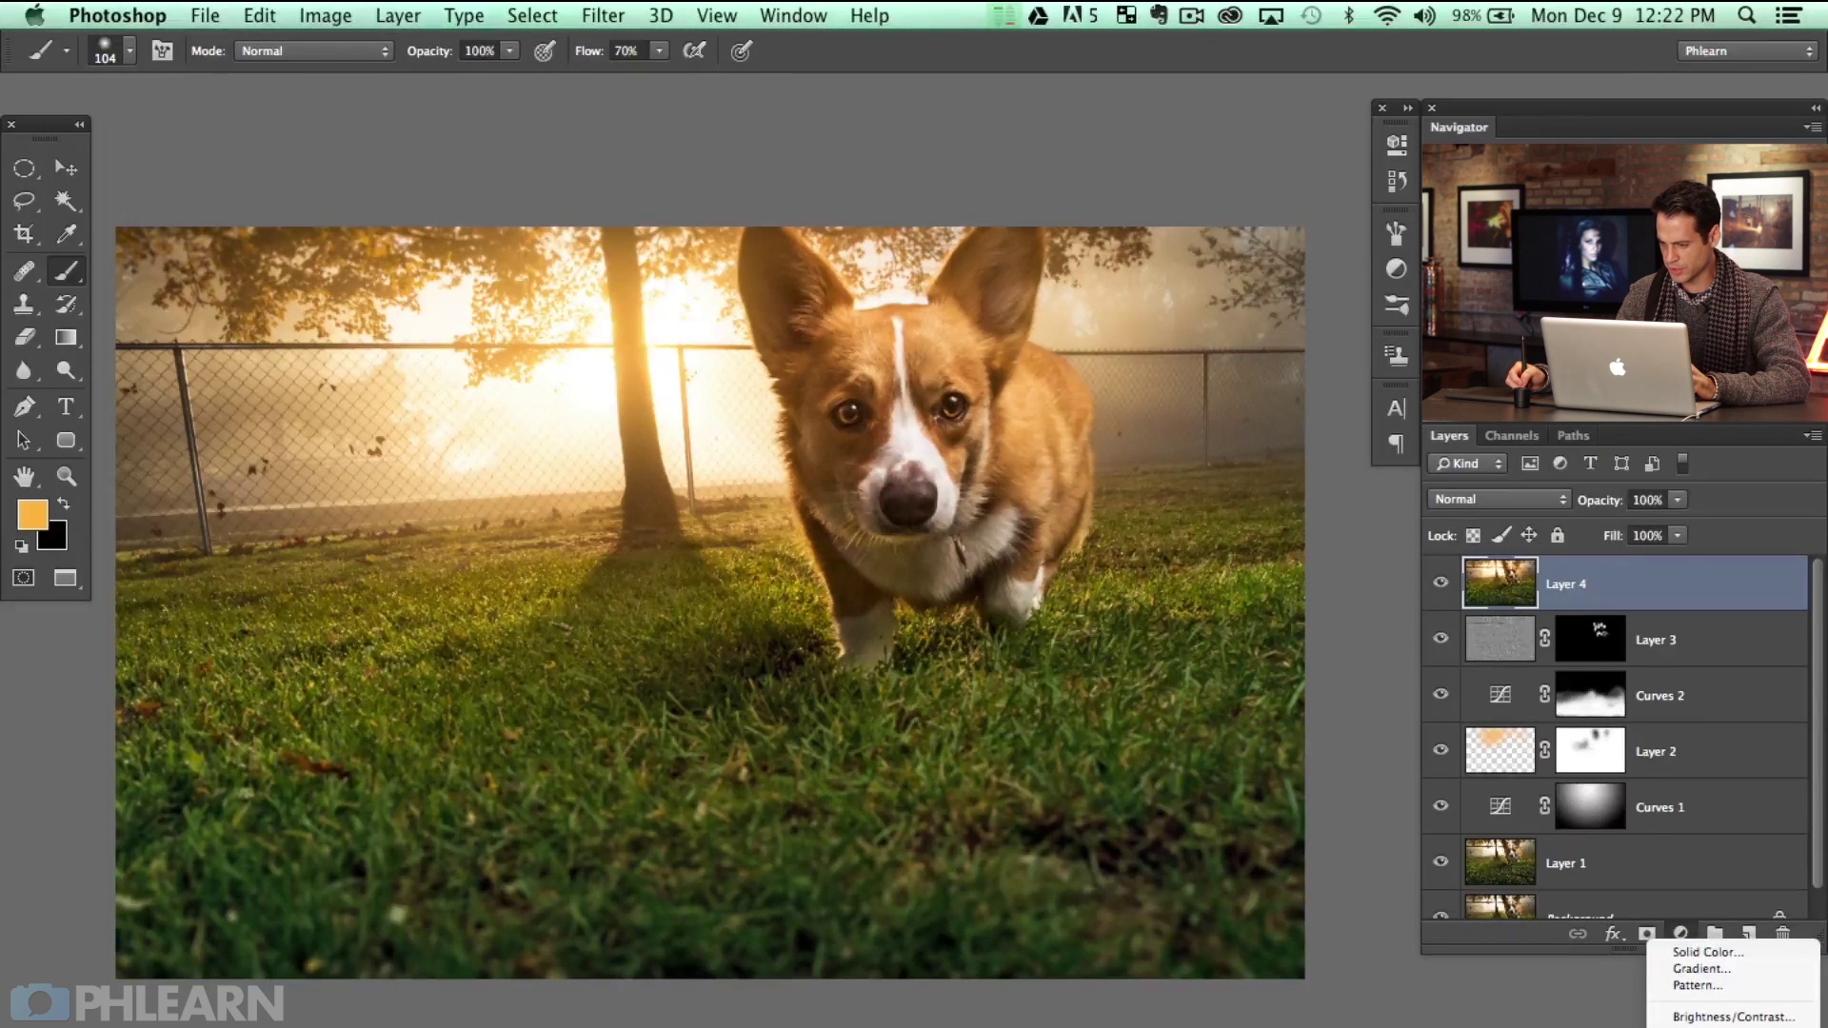
left_click(1709, 1027)
left_click_drag(1203, 386, 1200, 369)
key("ctrl+i")
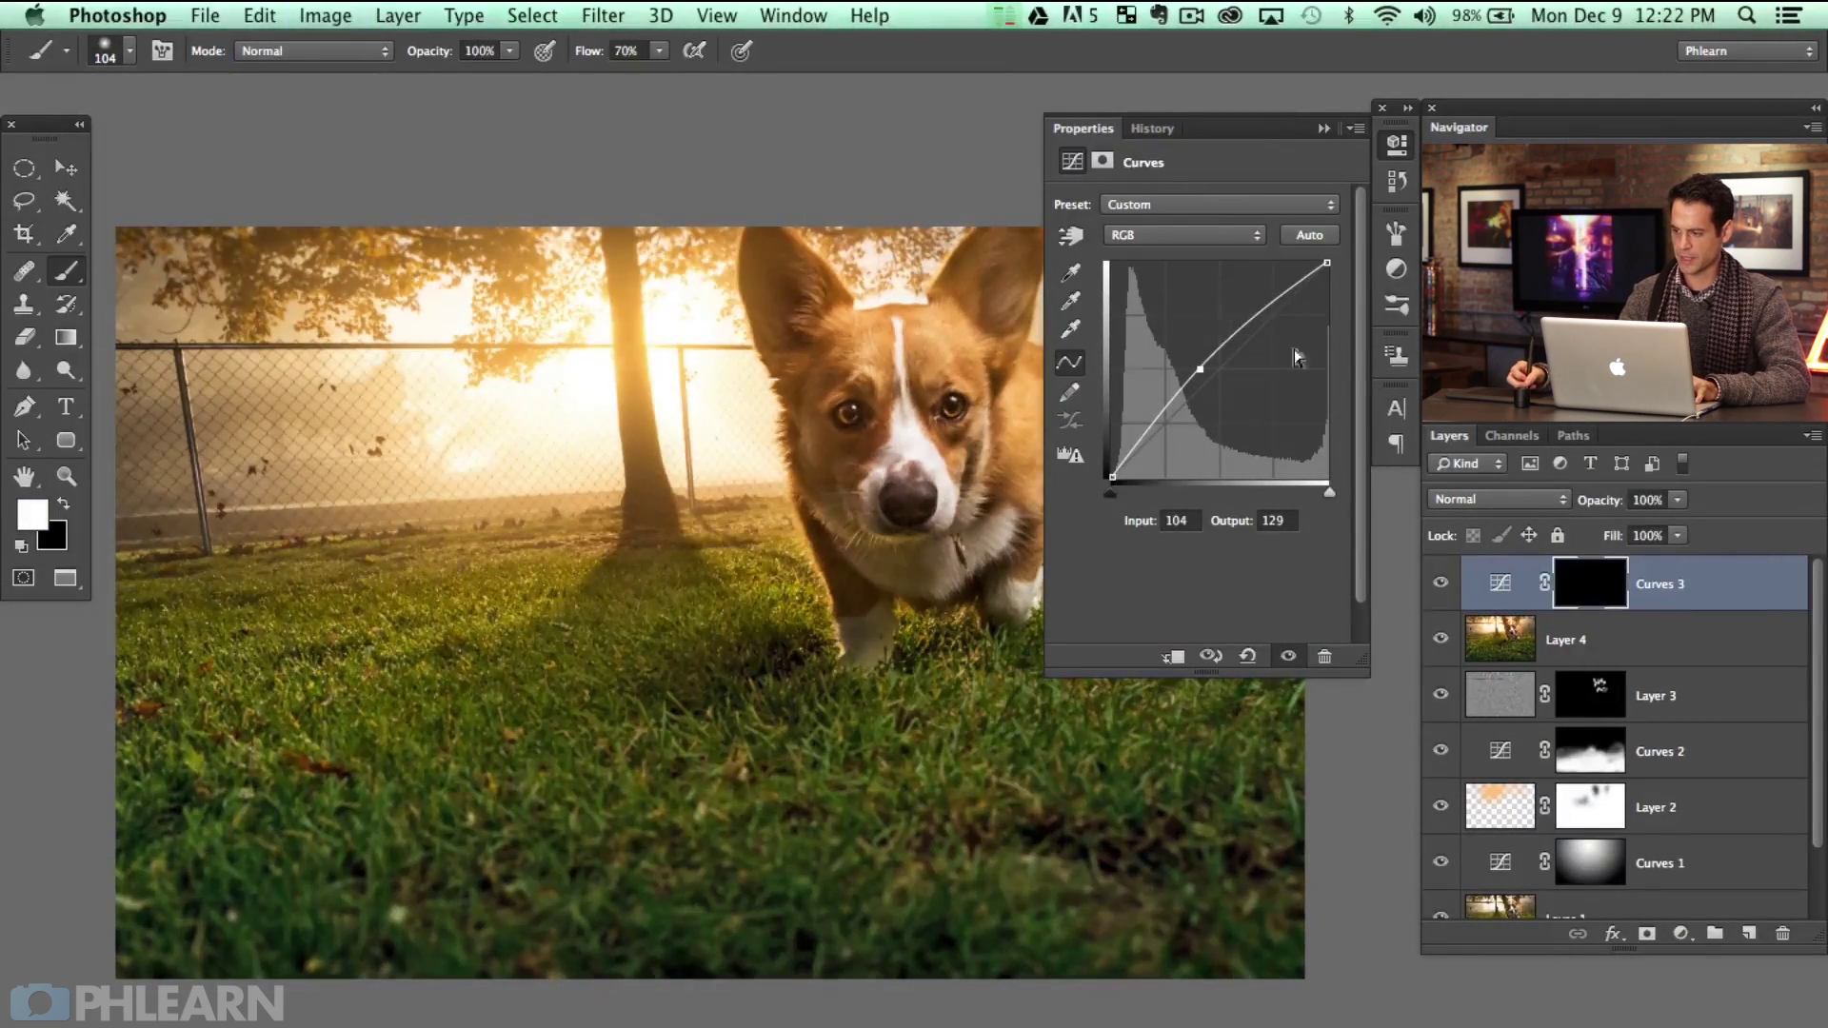
Brighten the corgi's face by painting white on the Curves 3 mask with a soft 797 px brush at 10% flow
left_click(786, 522)
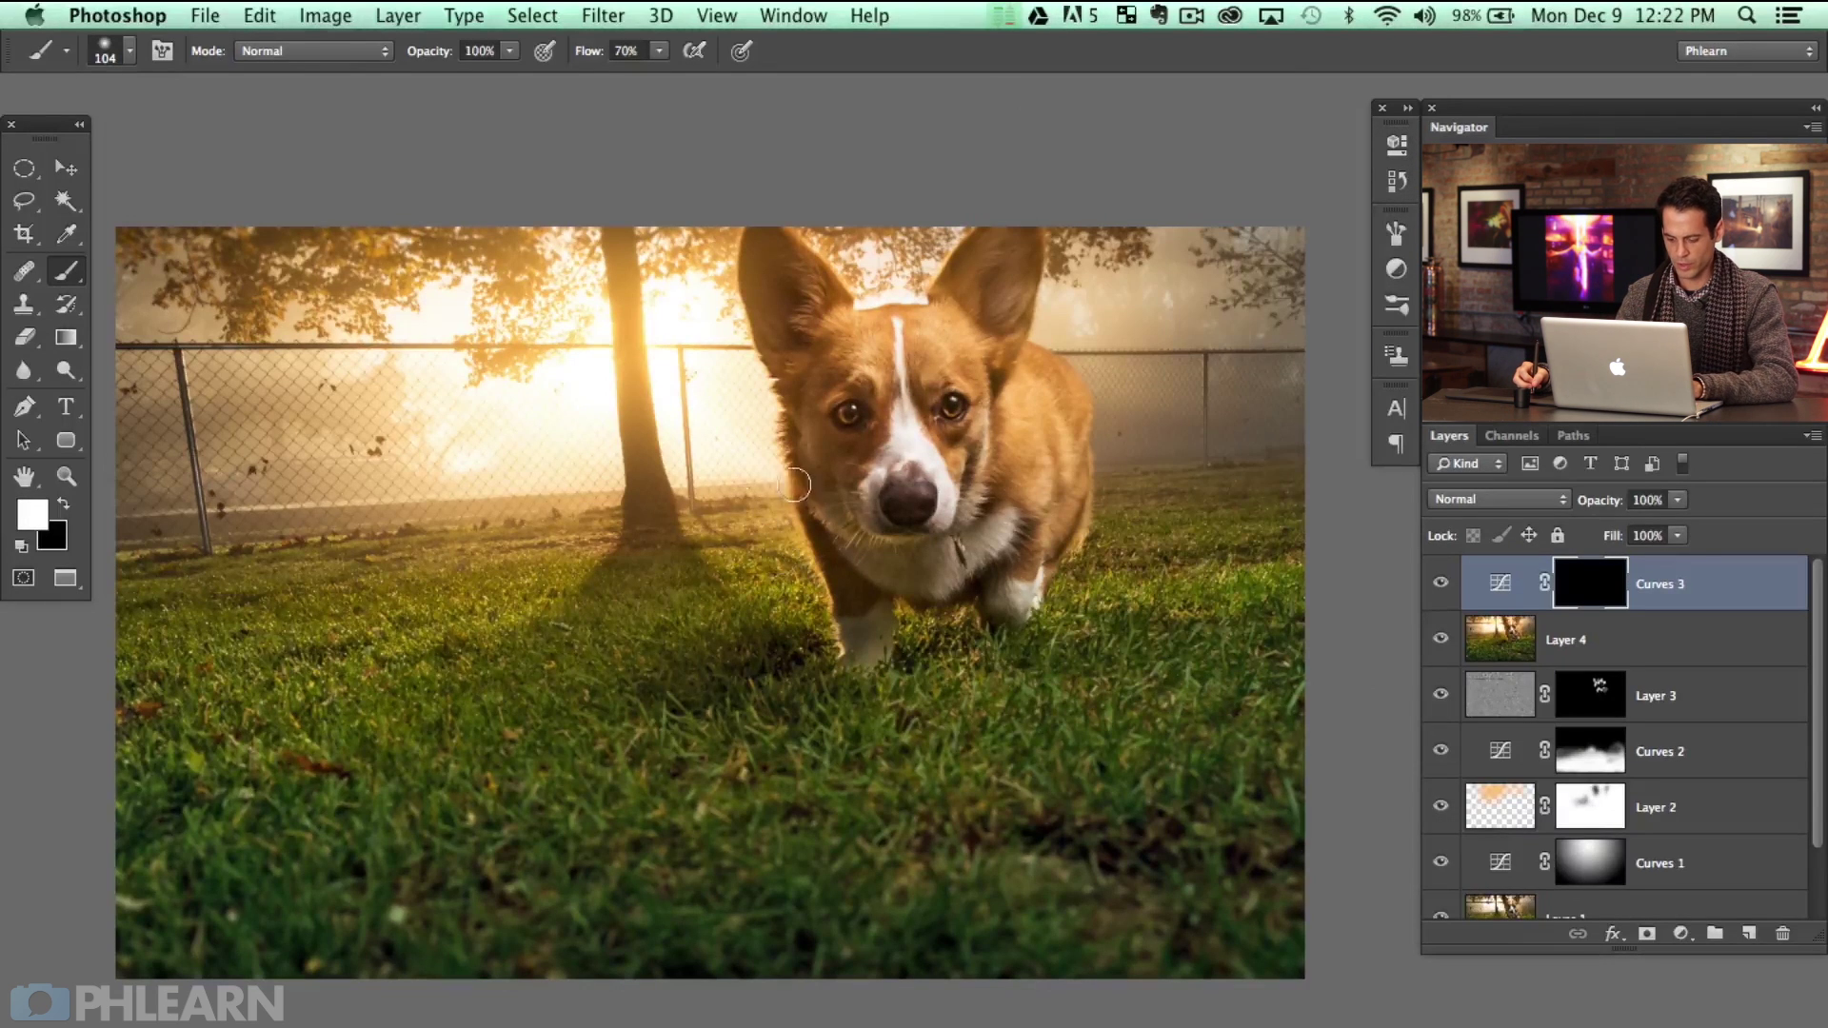
key("shift+1")
left_click_drag(716, 445, 904, 339)
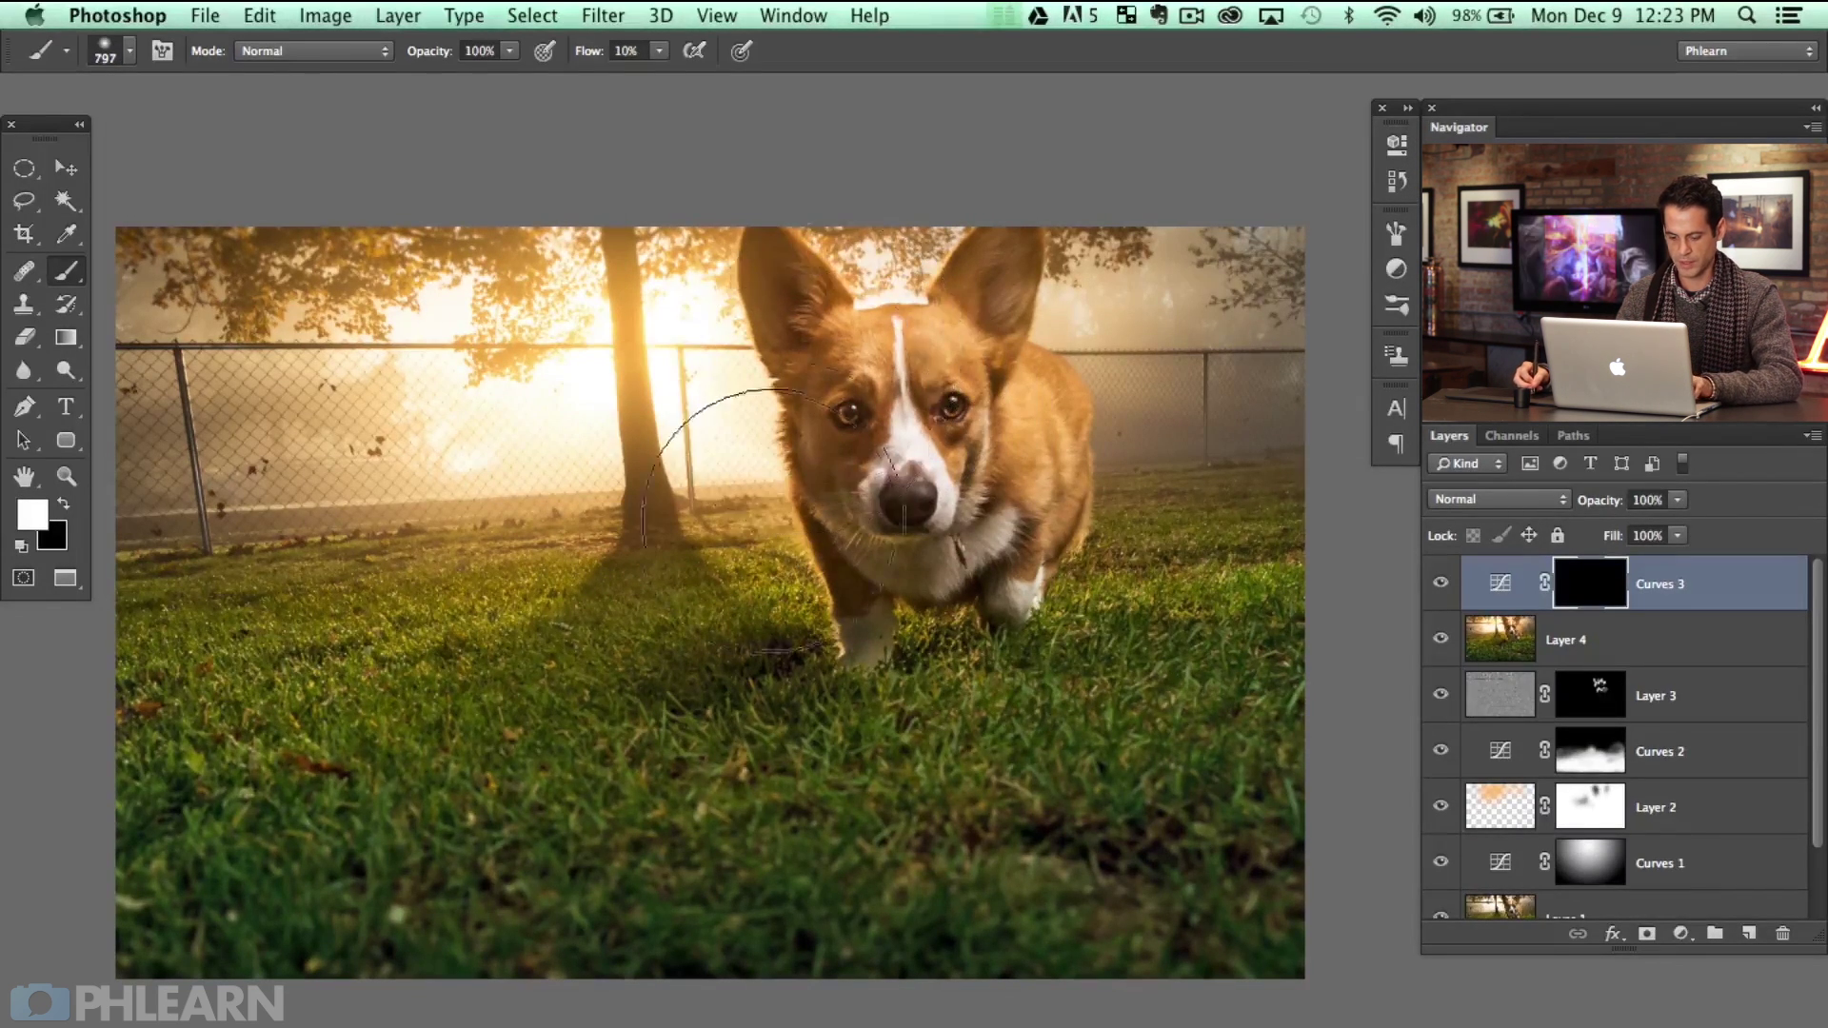
left_click_drag(828, 492, 913, 562)
Toggle the visibility of the Curves 3 layer to compare the corgi's face with and without the brightening
left_click(1440, 583)
left_click(1440, 582)
left_click(1441, 583)
left_click(1440, 583)
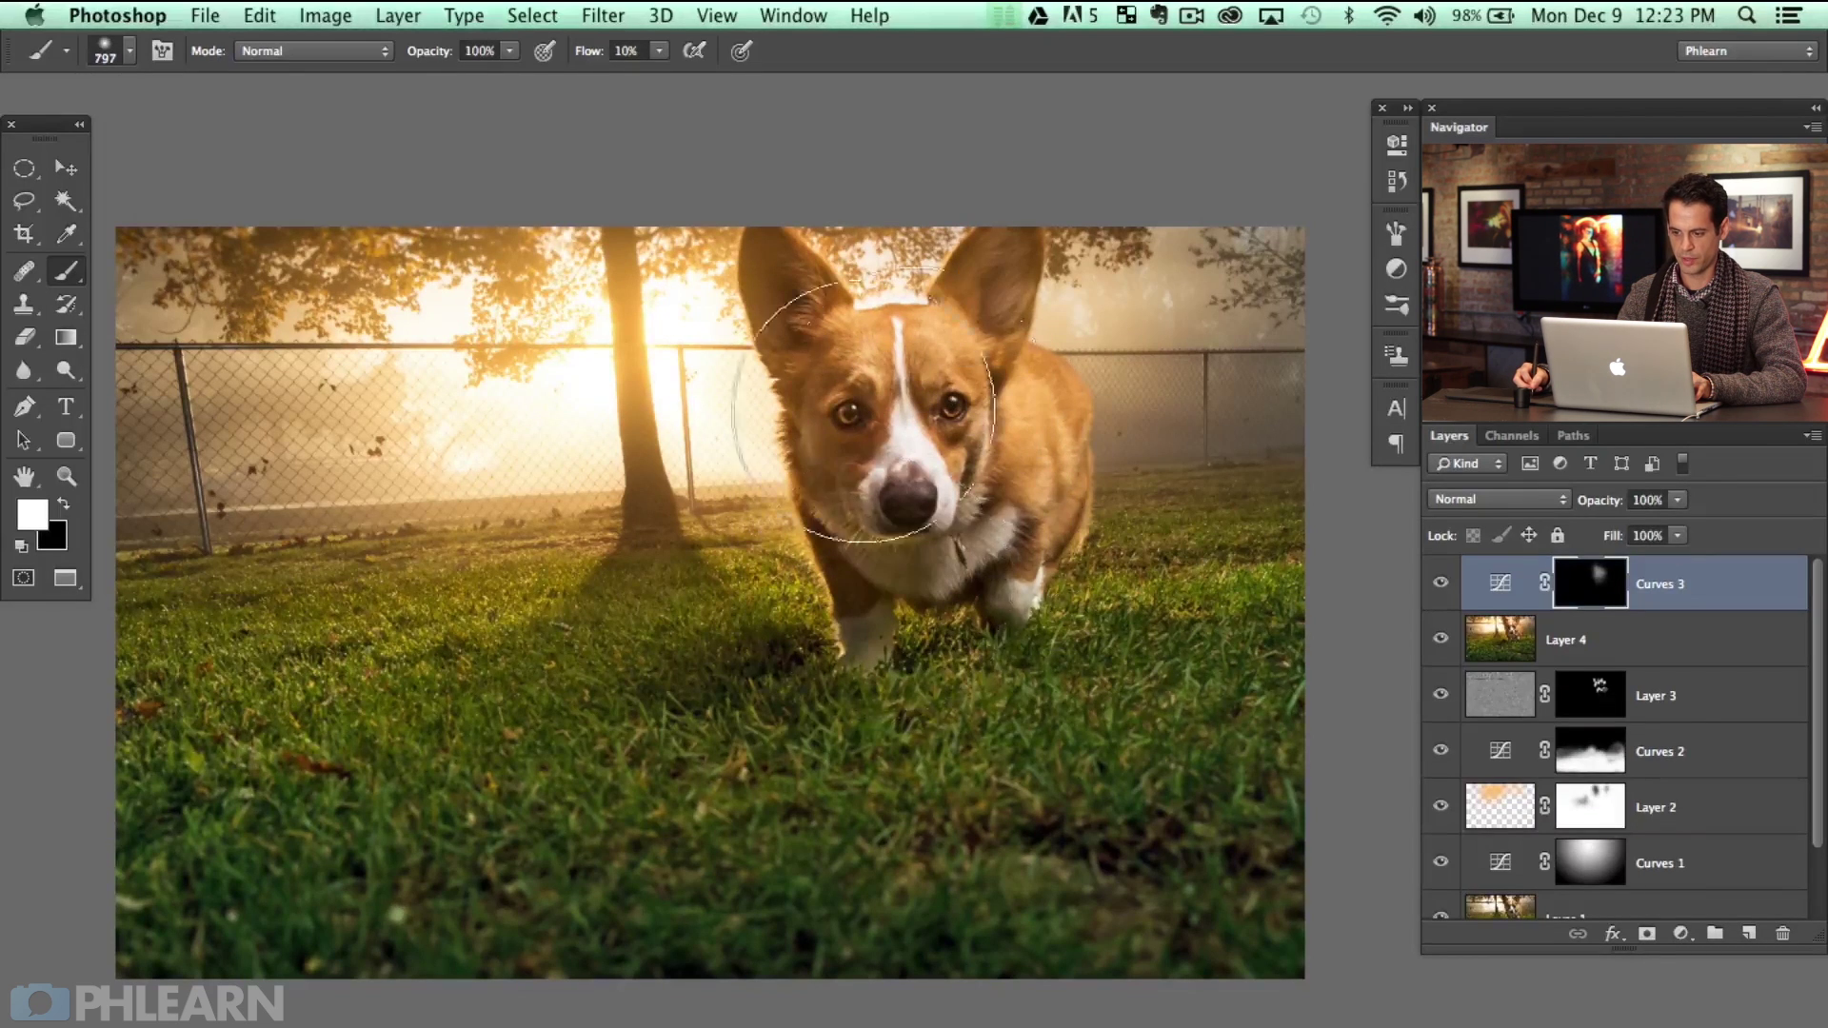
left_click(1440, 583)
left_click(1440, 582)
left_click(1440, 583)
left_click(1441, 583)
Group all layers from Curves 3 down to Layer 1, leaving only the Background outside the group
left_click_drag(637, 644, 822, 555)
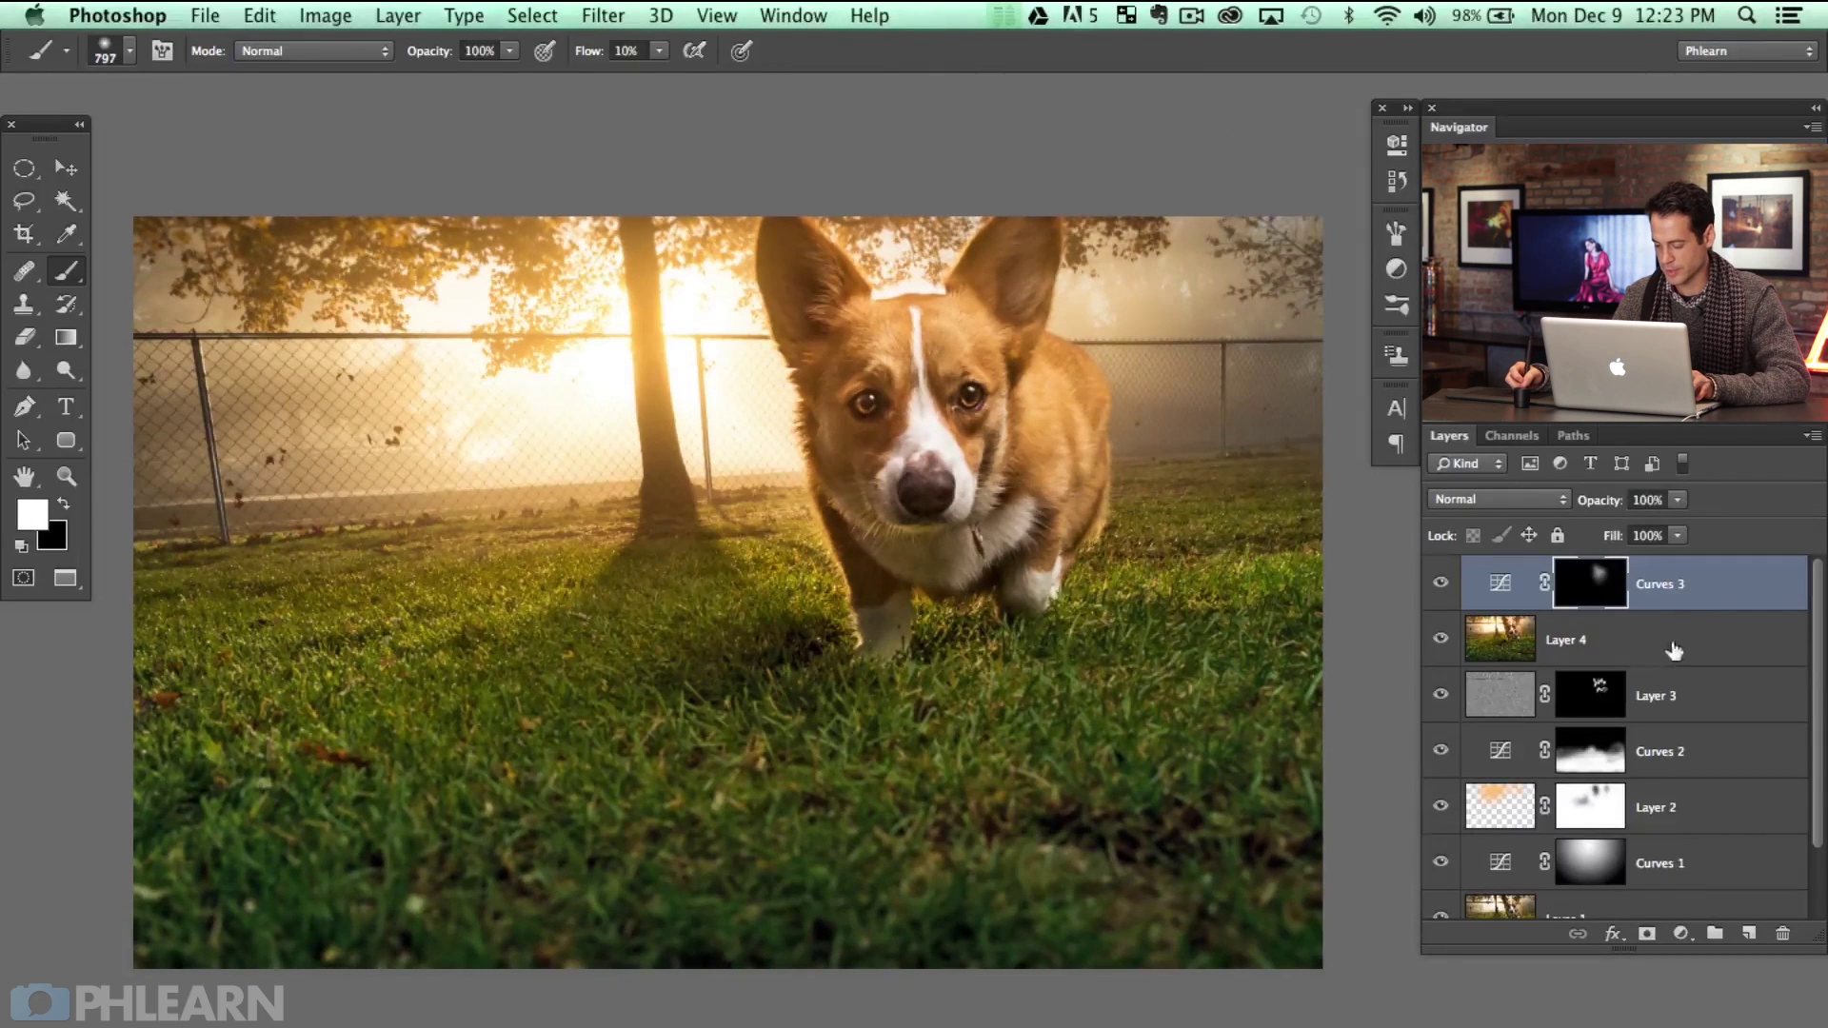
left_click_drag(1820, 753, 1824, 811)
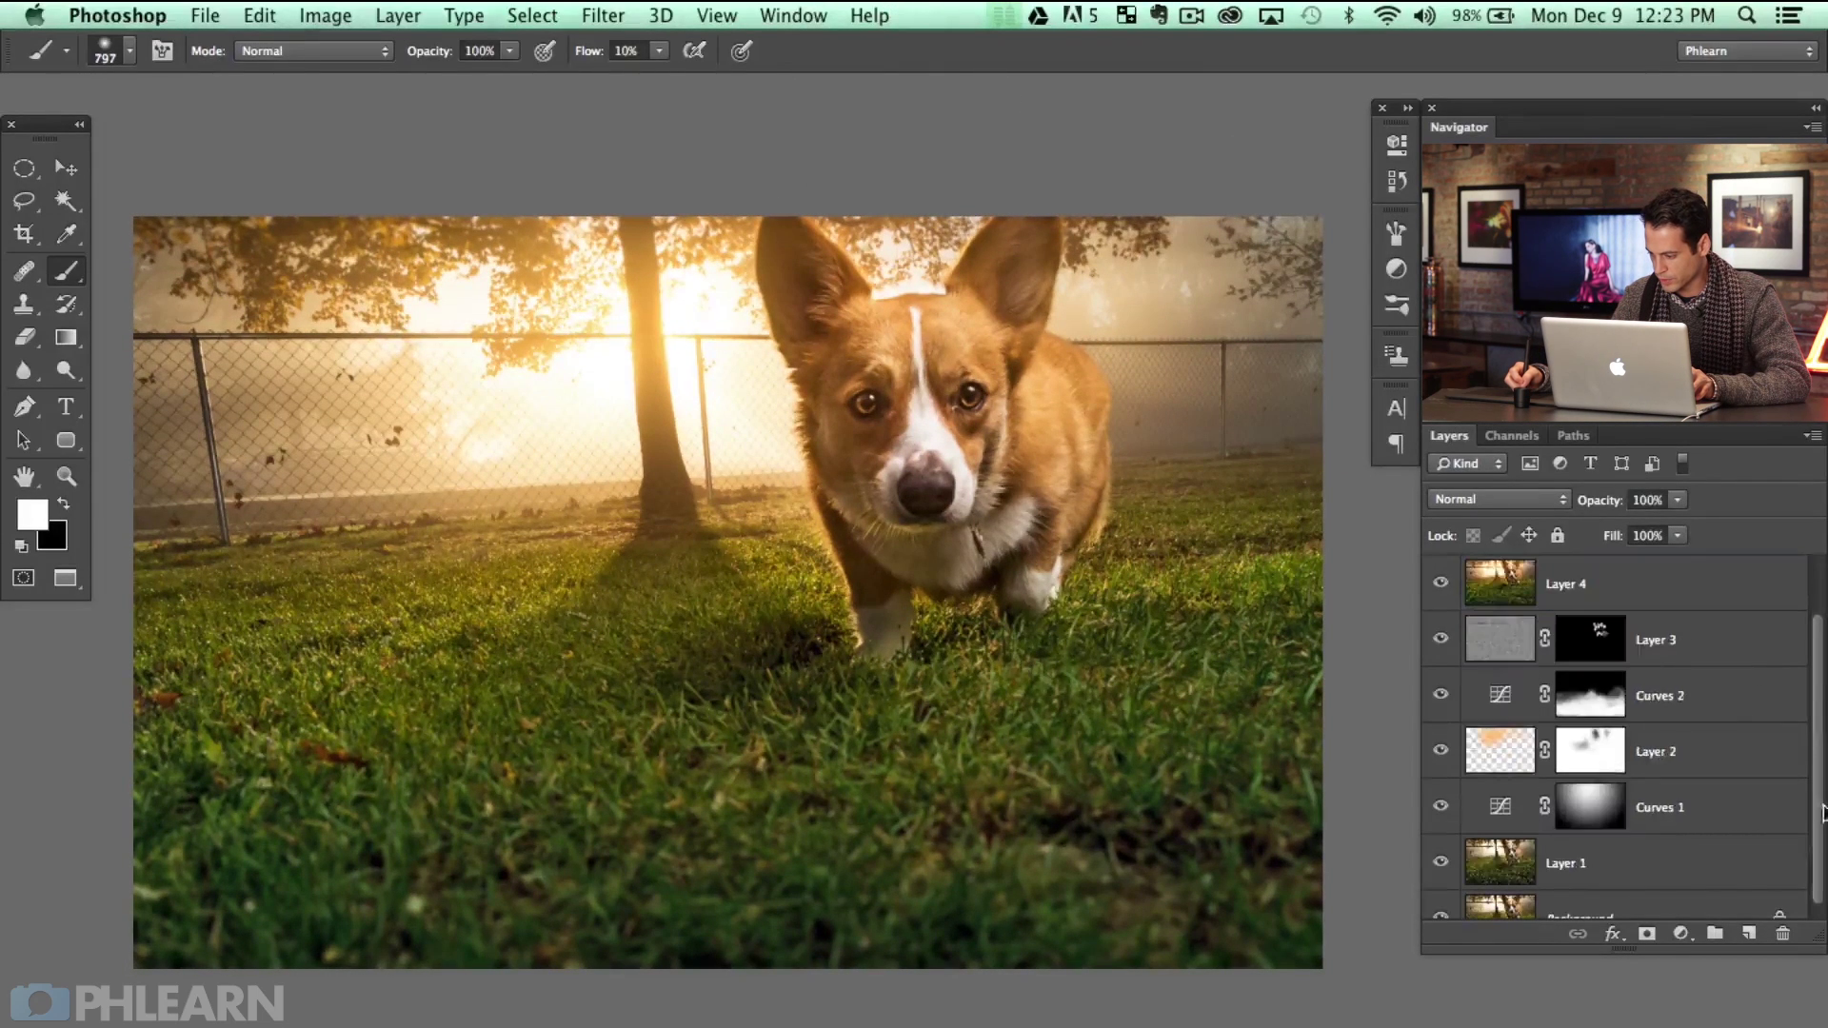
left_click(1745, 864, "shift")
key("ctrl+g")
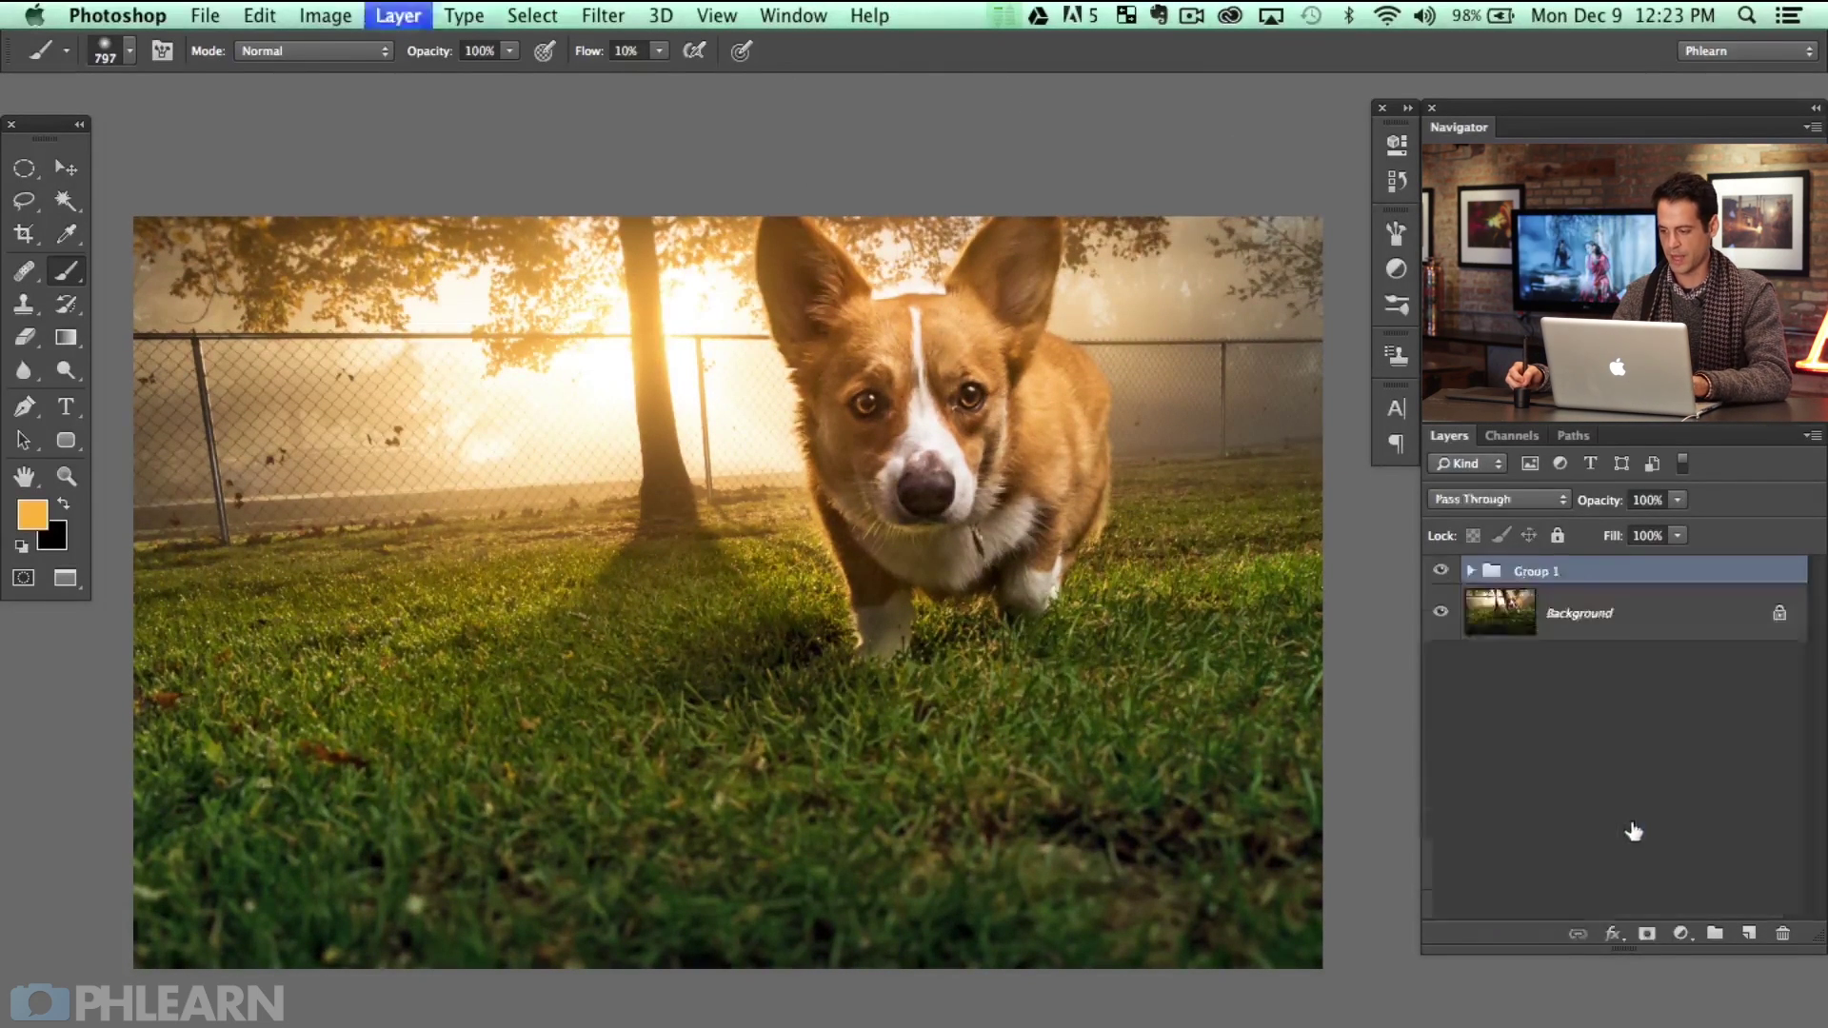
Toggle the visibility of the layer group repeatedly to compare the finished edit with the original photo
scroll(1111, 757, "down", 5)
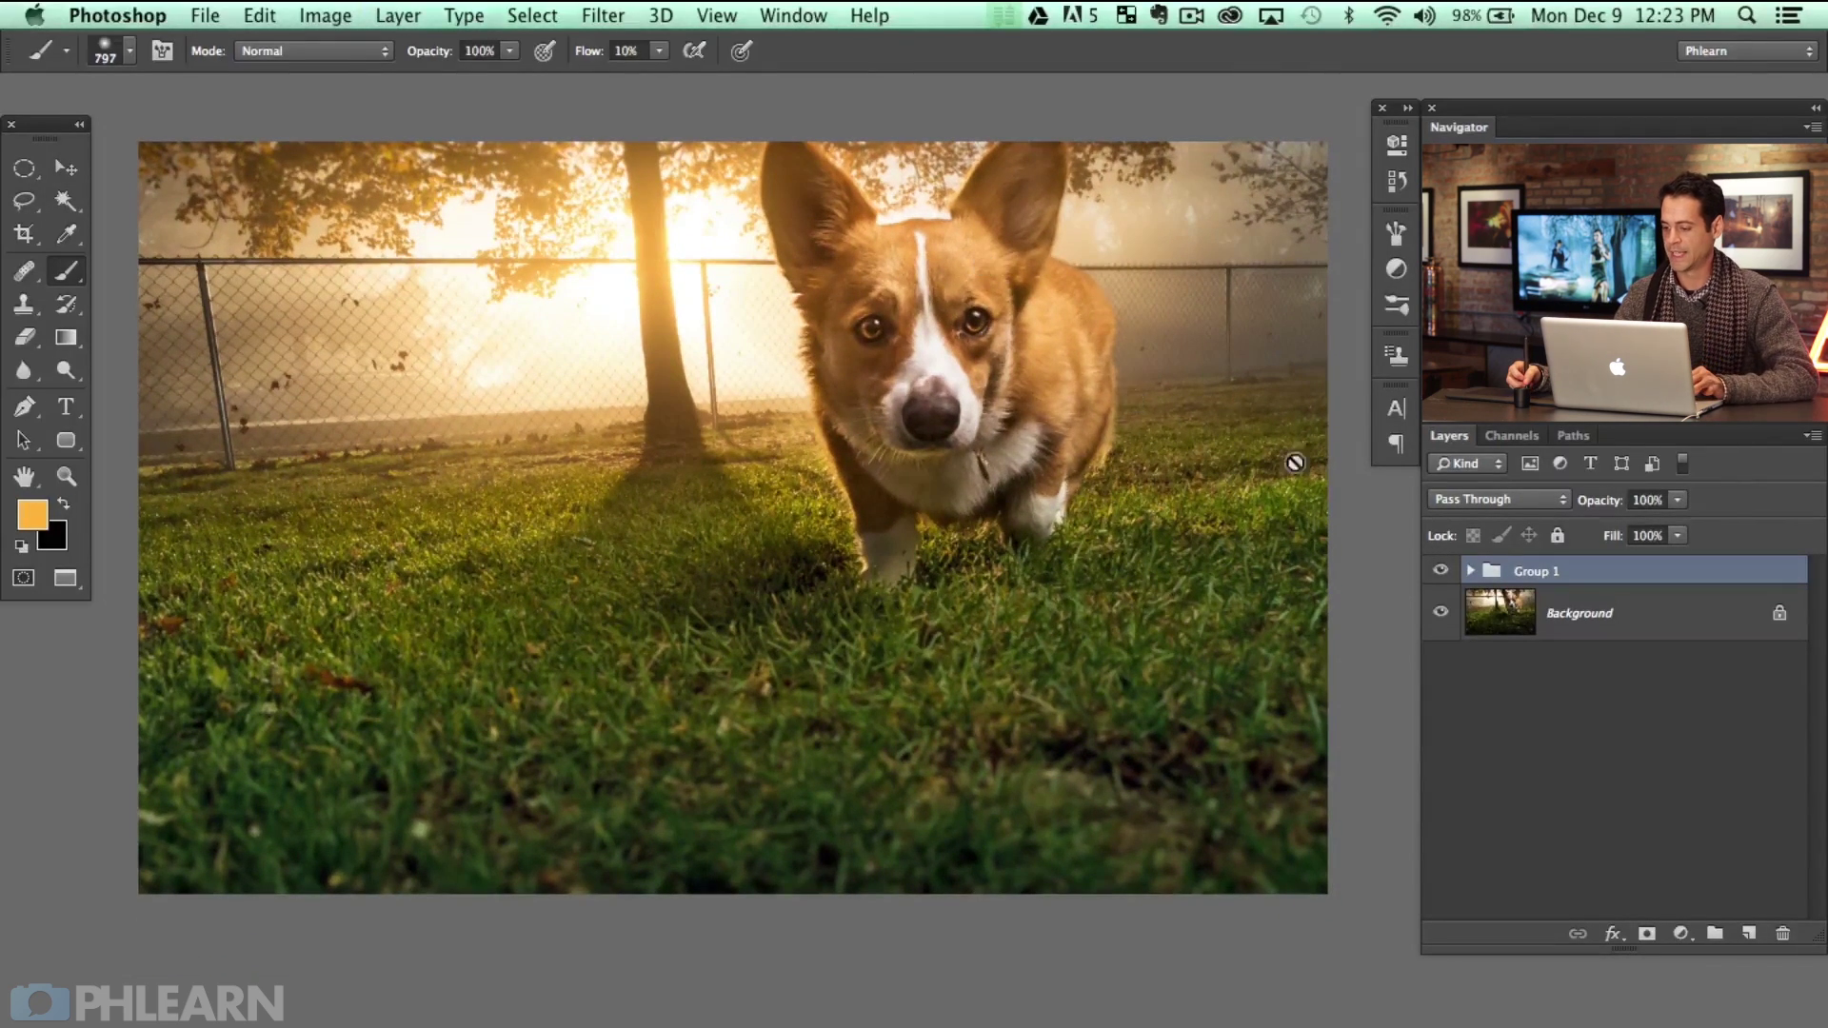
left_click(1441, 572)
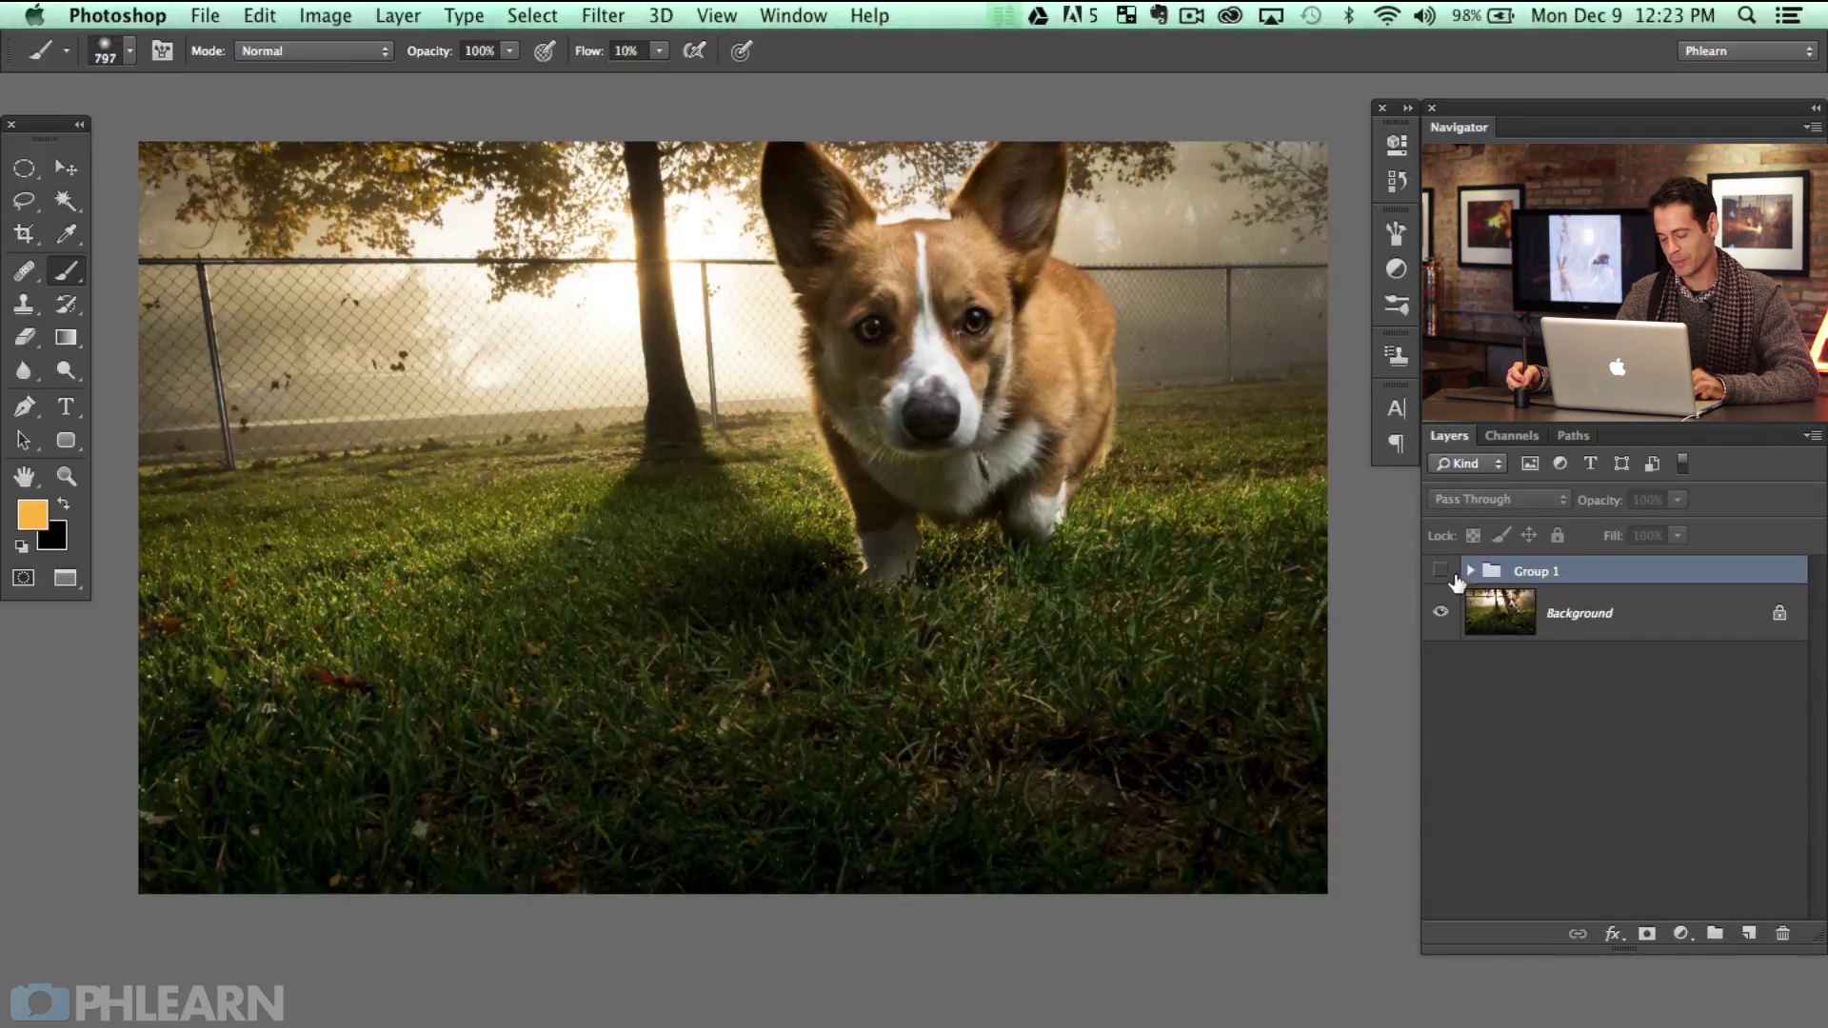
left_click(1439, 572)
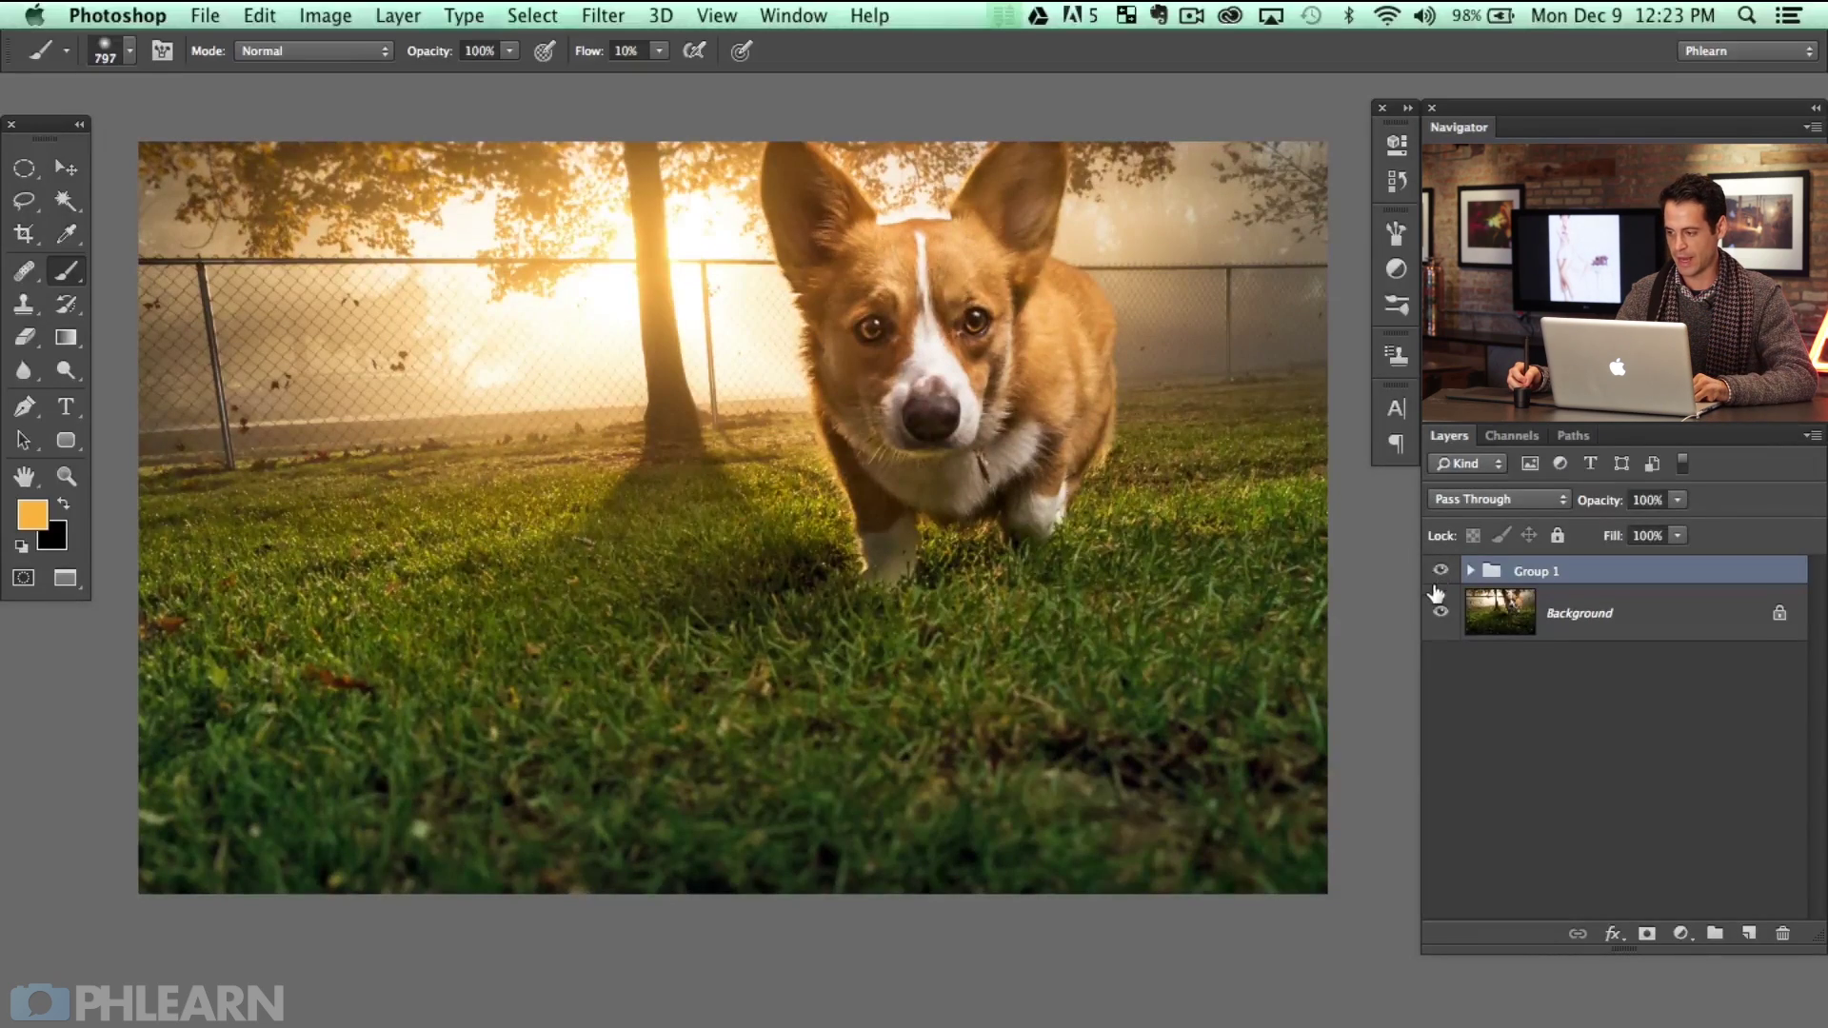
left_click(1440, 582)
left_click(1439, 583)
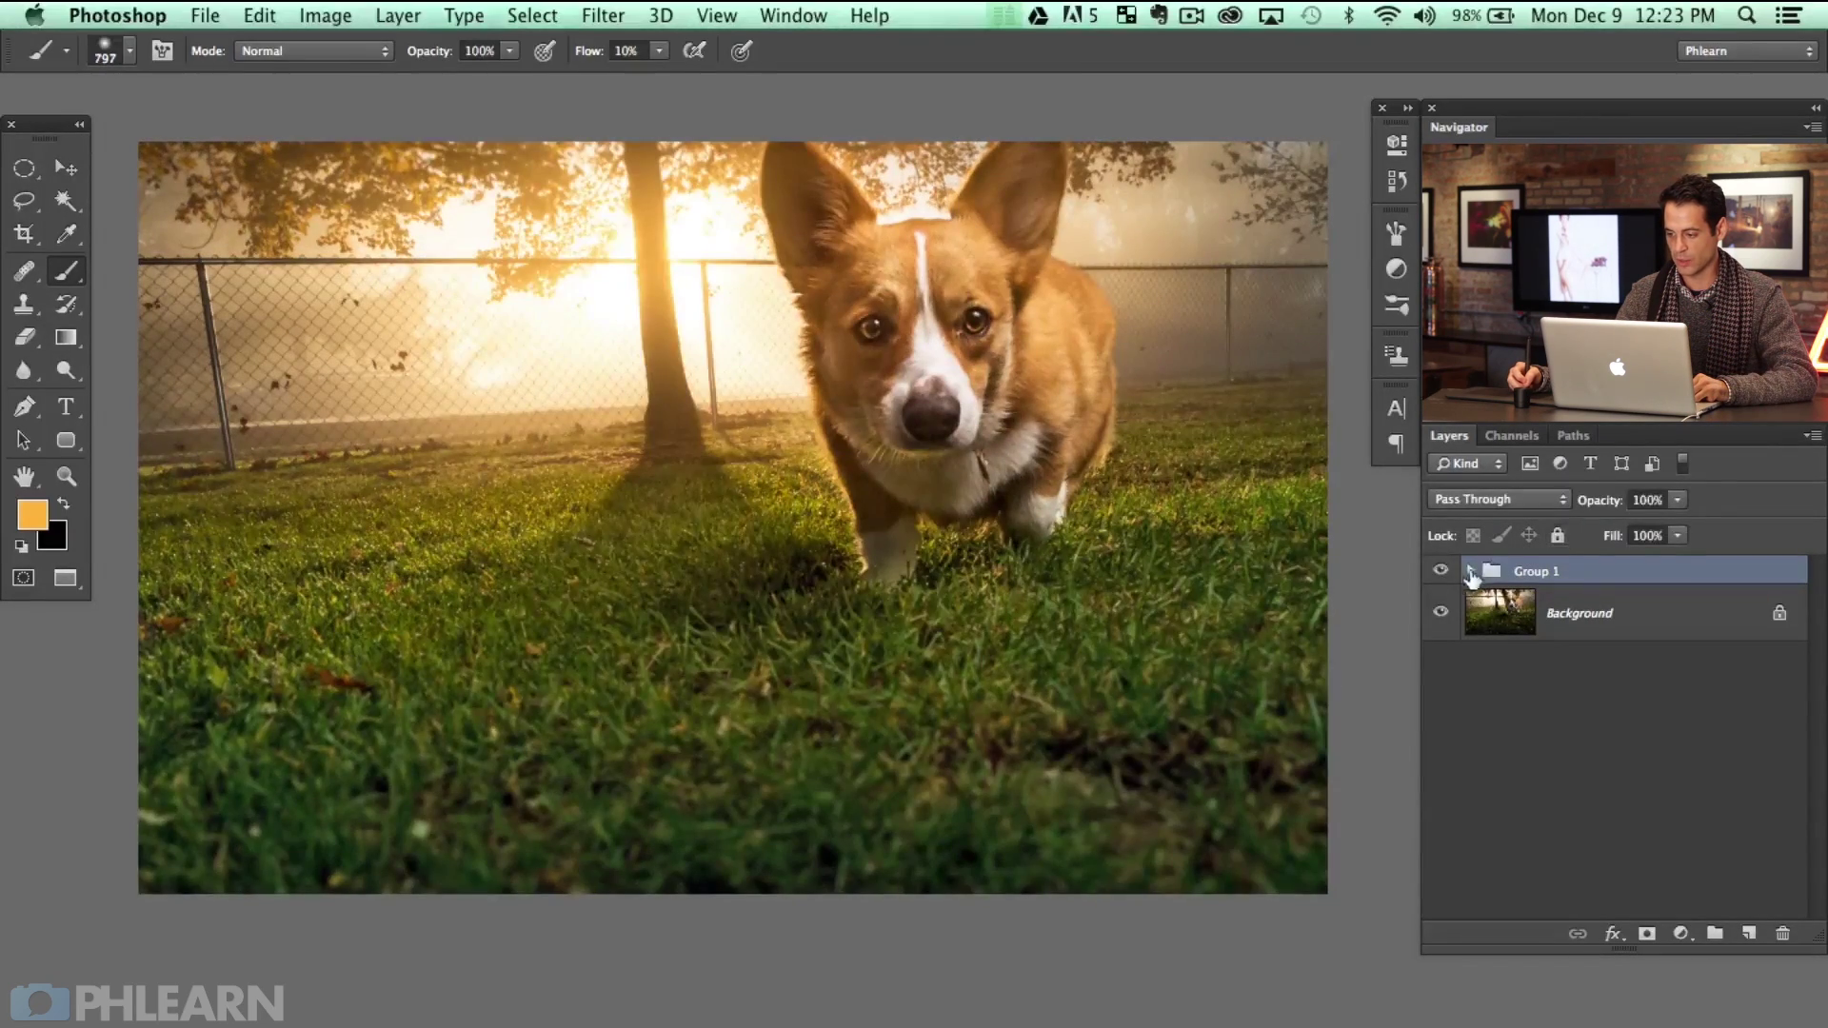
left_click(1440, 570)
left_click(1439, 571)
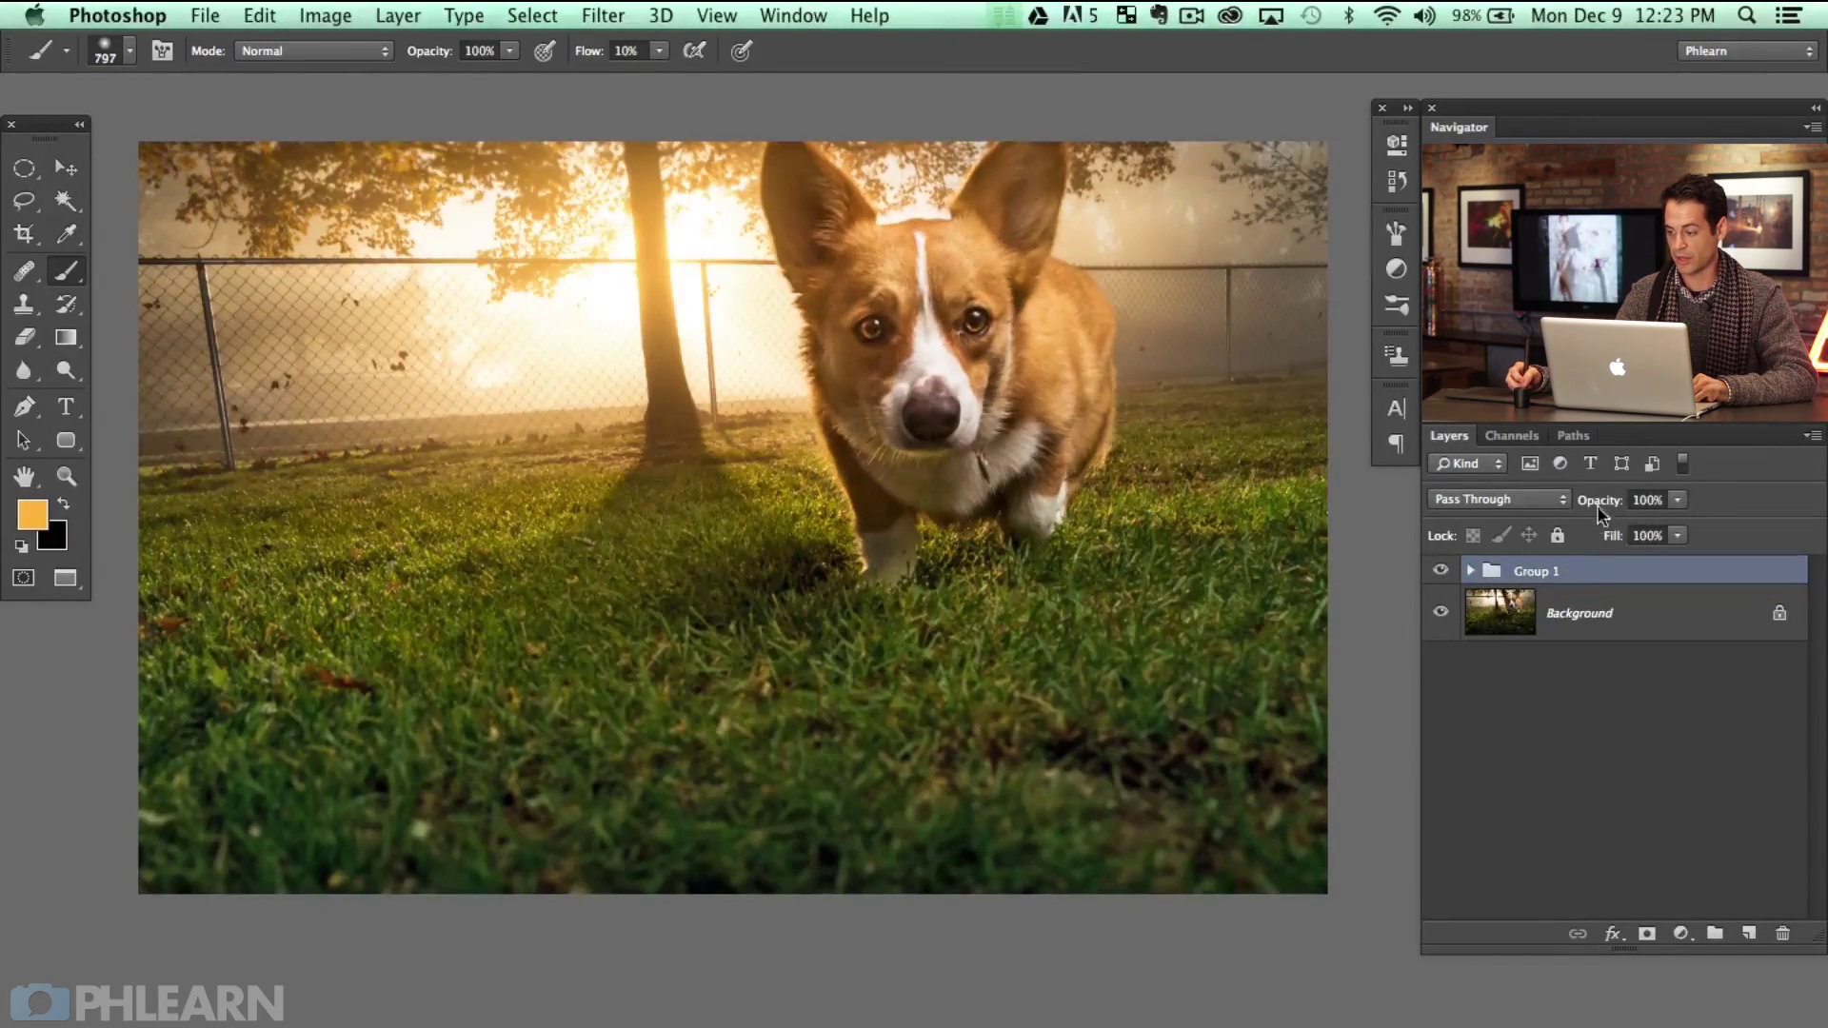
mouse_move(1603, 509)
left_mouse_down()
mouse_move(1572, 519)
mouse_move(1611, 516)
left_mouse_up()
left_click(1439, 571)
left_click(1439, 570)
left_click(1439, 570)
left_click(1439, 570)
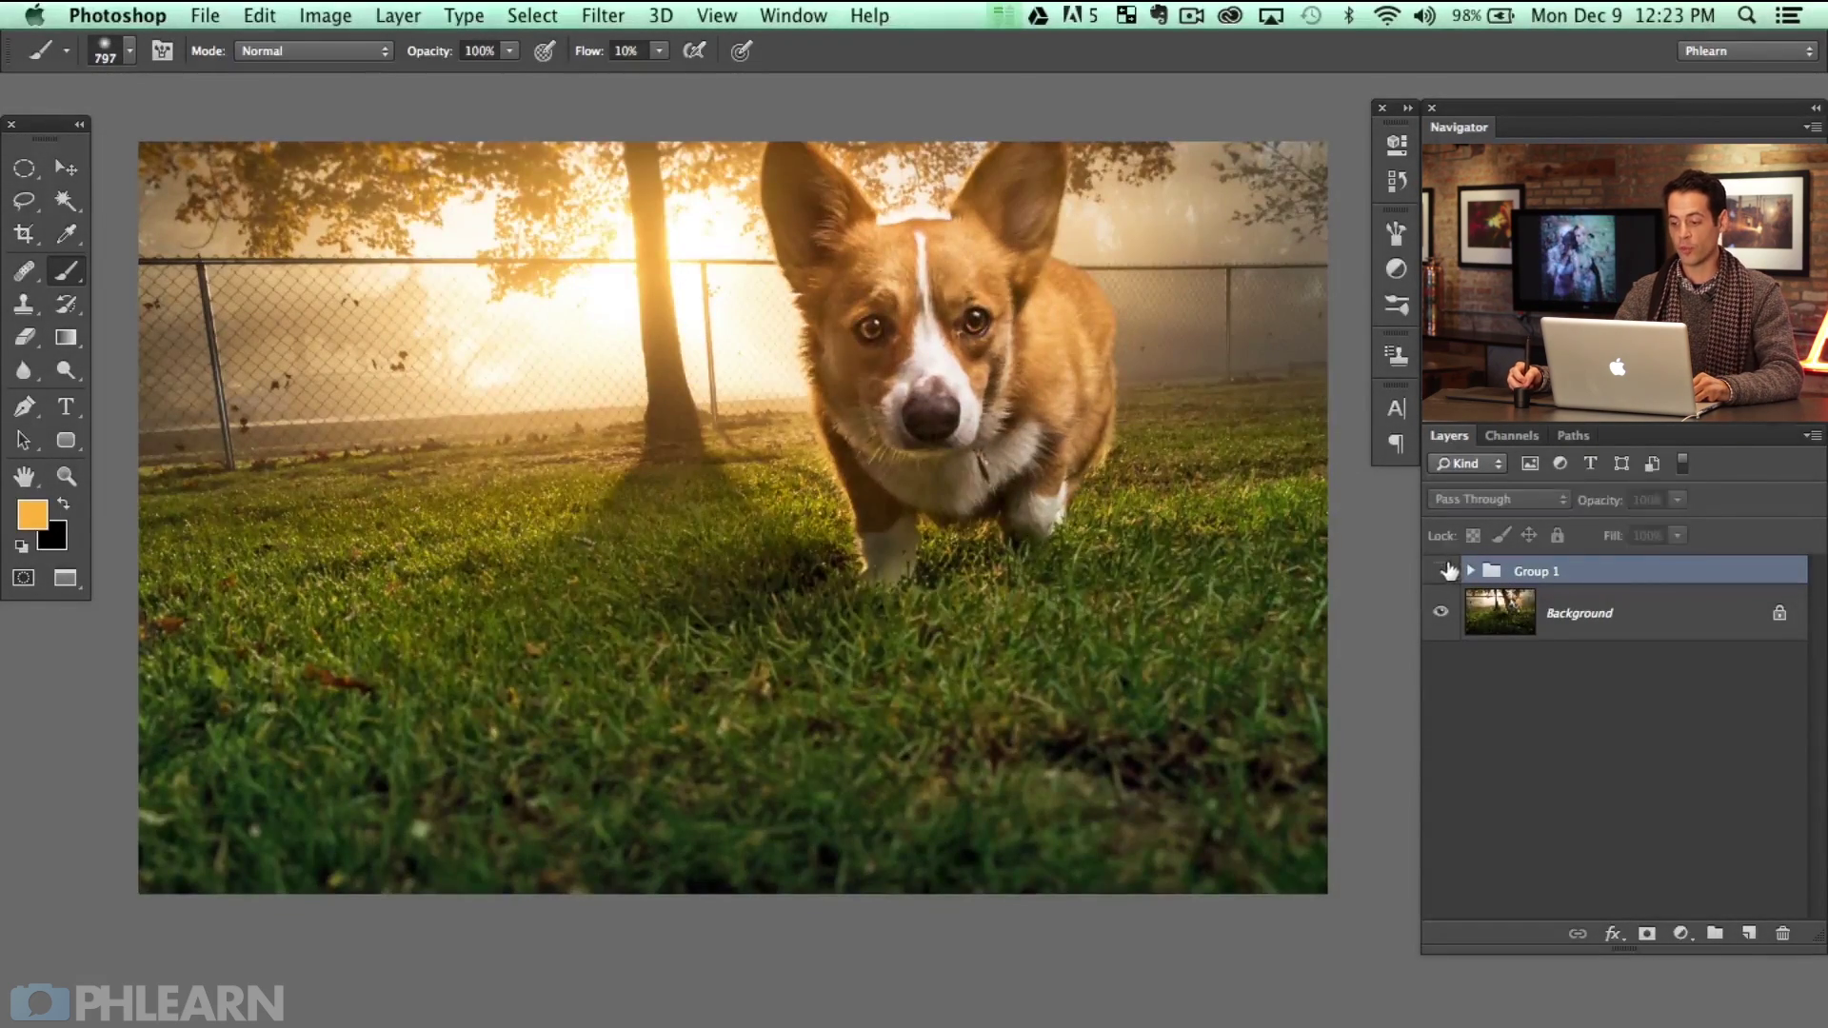
left_click(1444, 571)
left_click(1434, 577)
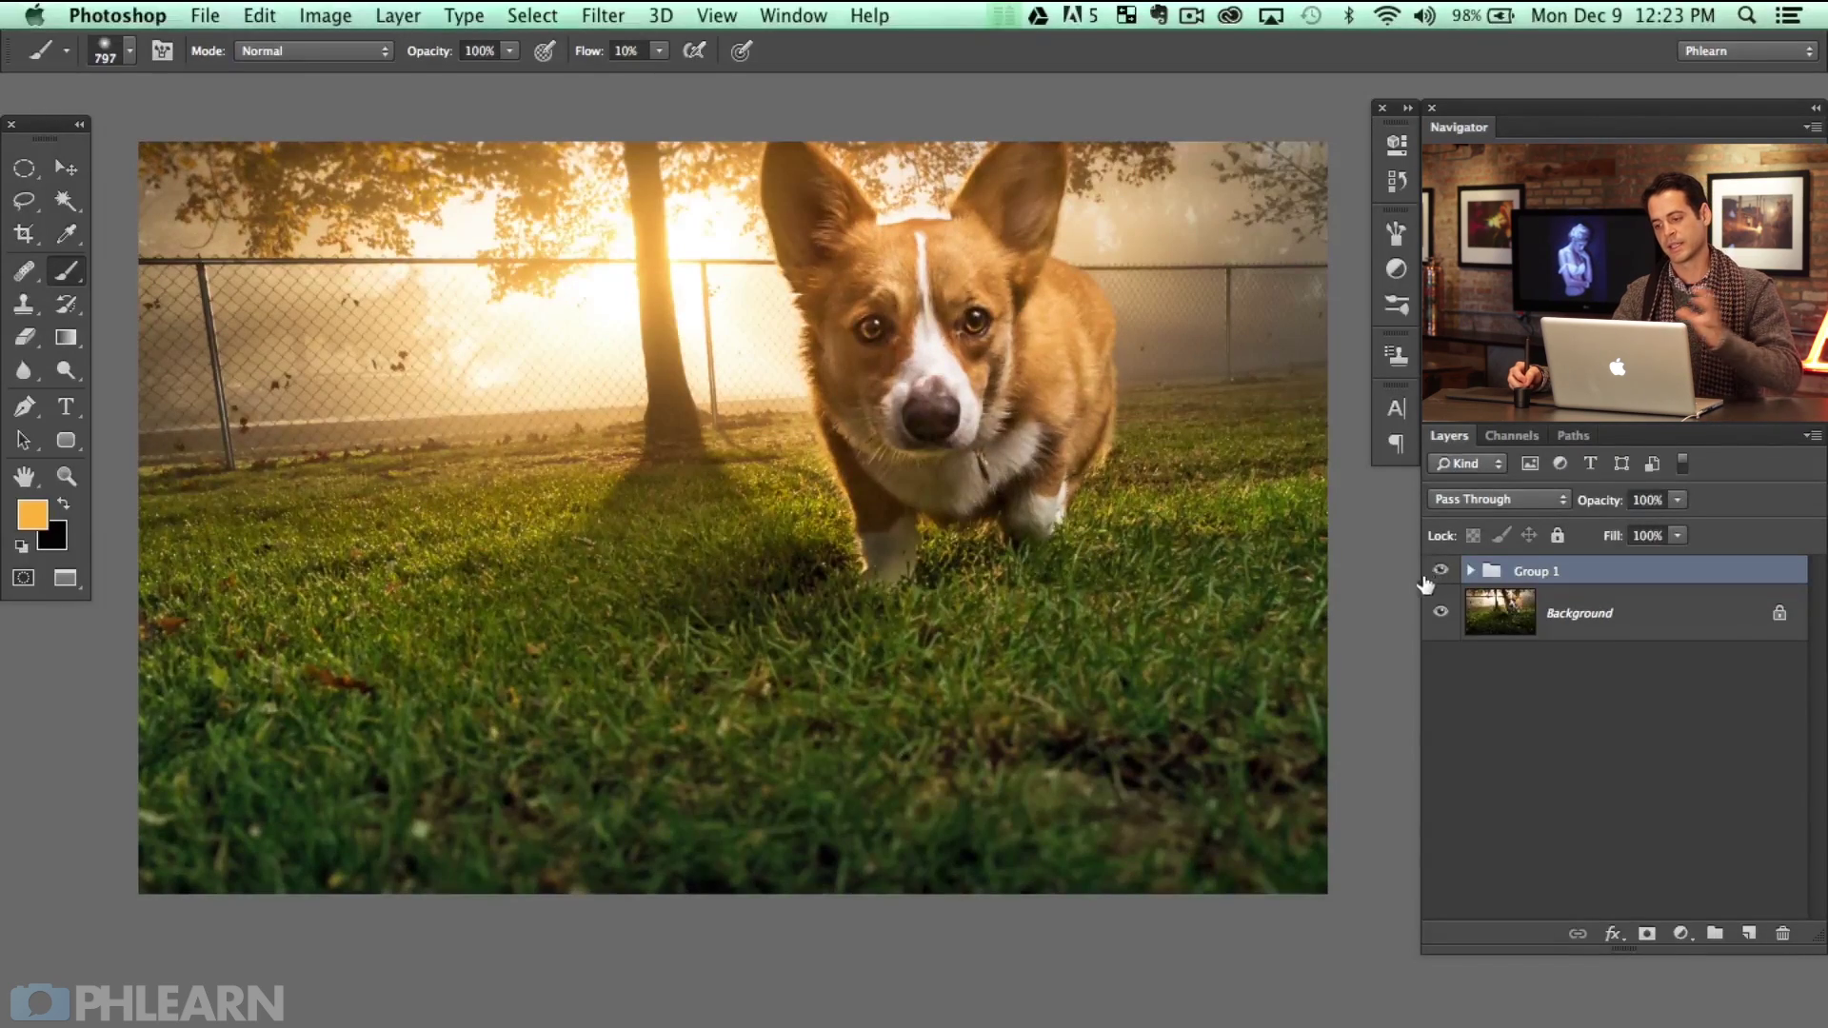
left_click_drag(1060, 653, 1119, 675)
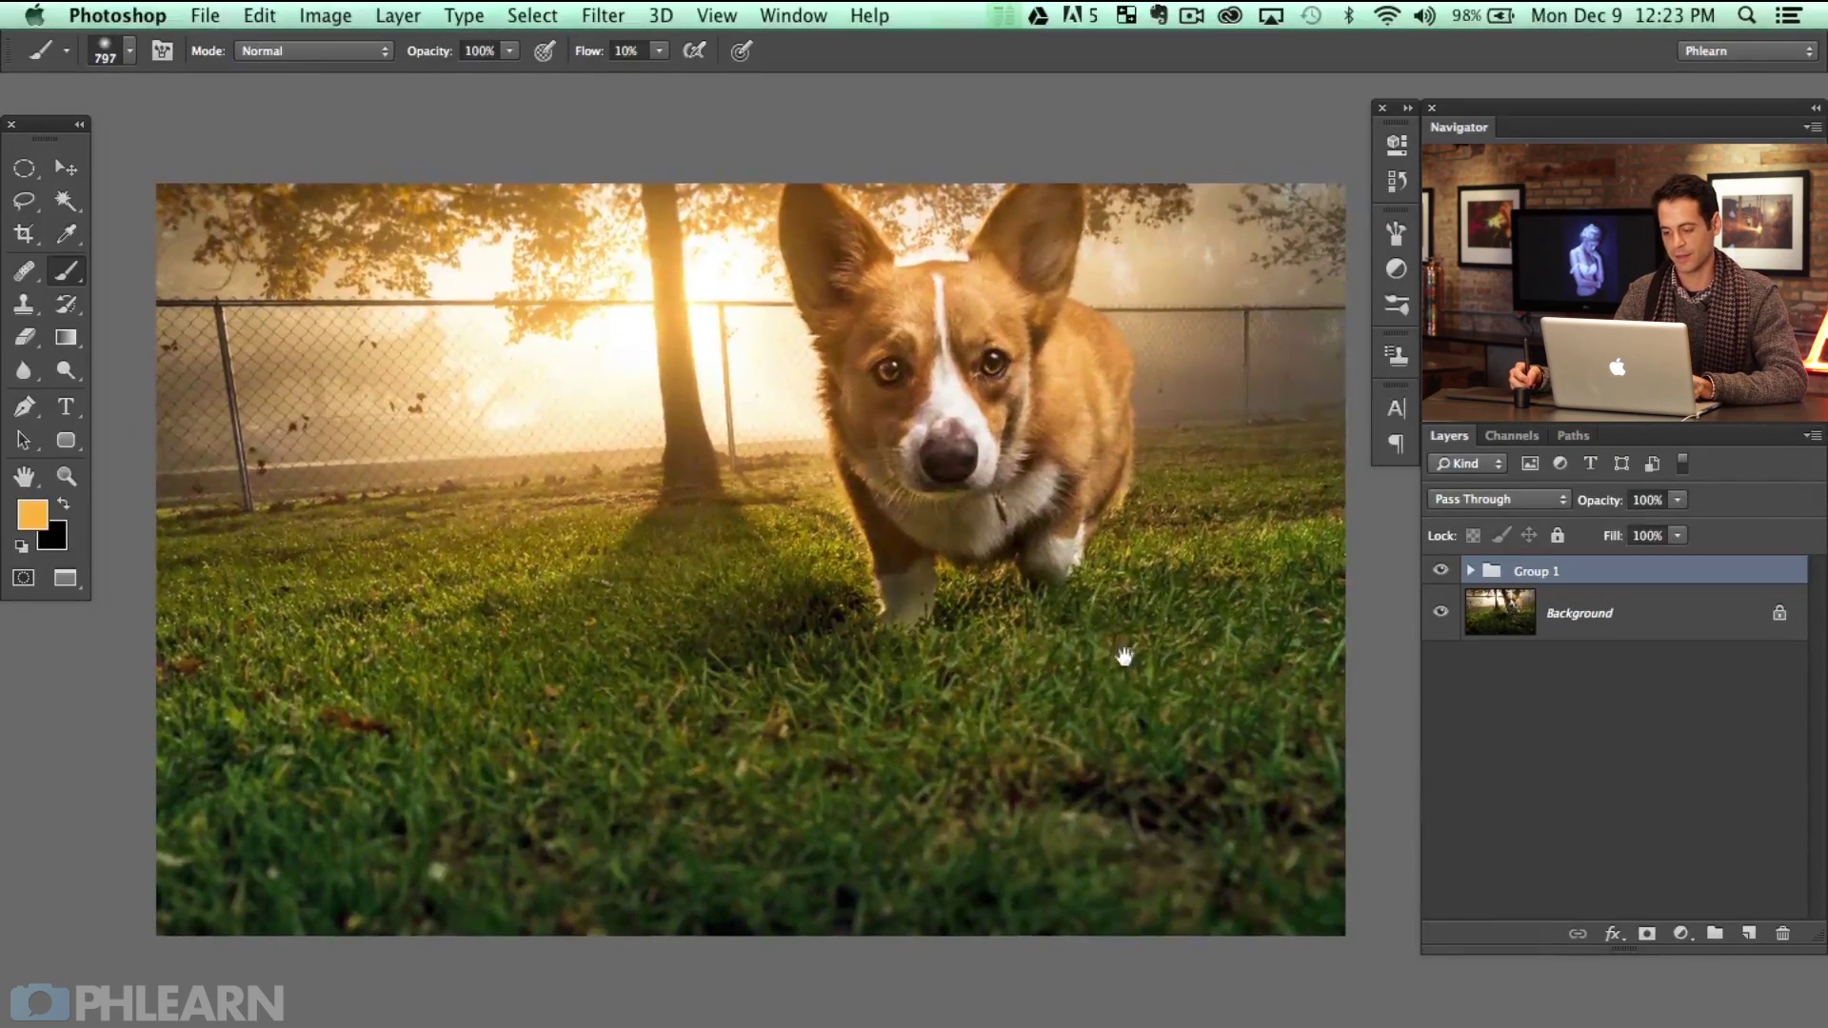